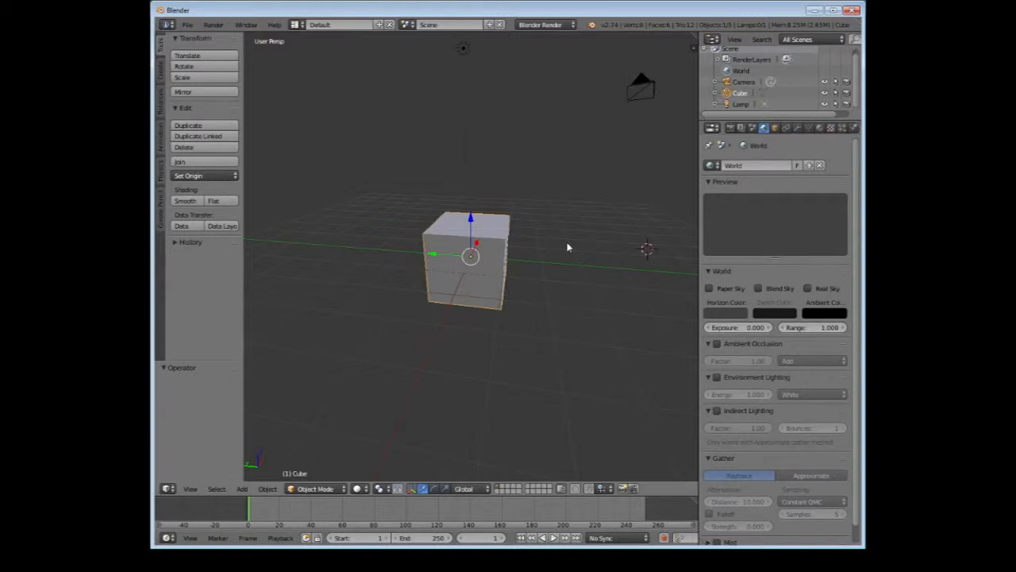
middle_click_drag(544, 273, 511, 274)
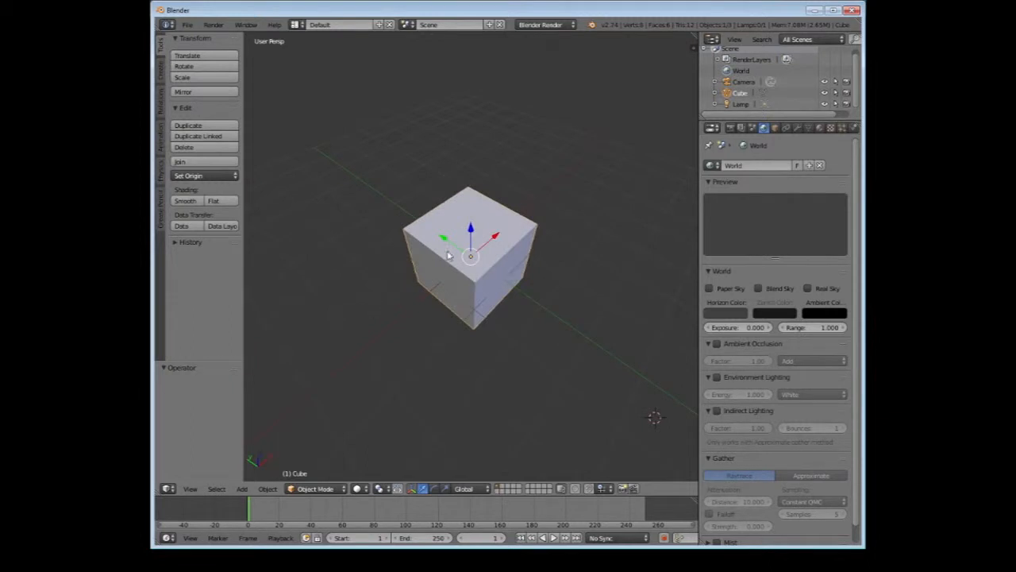
scroll(451, 256, "down", 4)
scroll(461, 258, "up", 4)
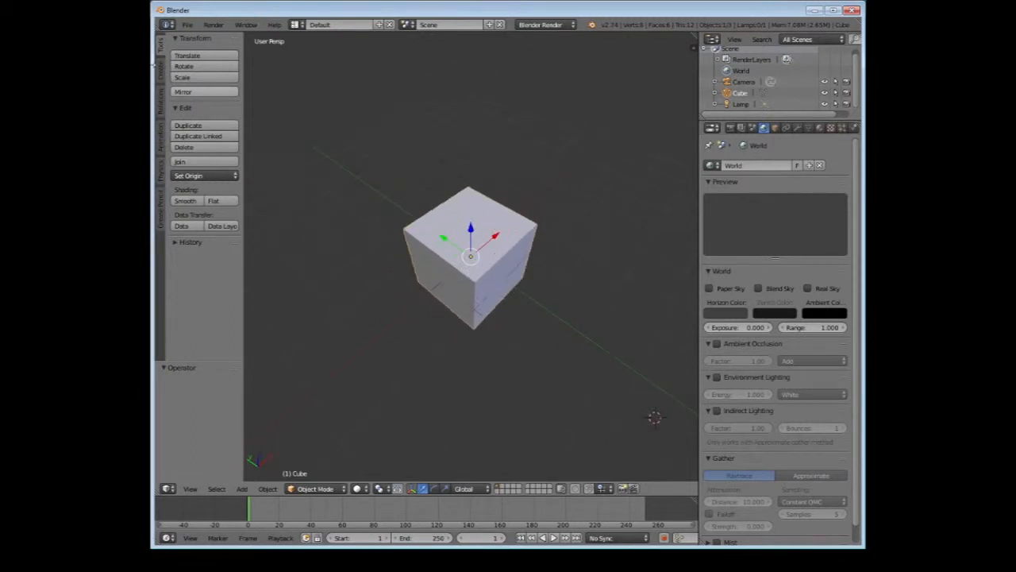
Add a UV sphere, move it about 3.4 units along Y, and shift it along X to behind the cube
left_click(161, 78)
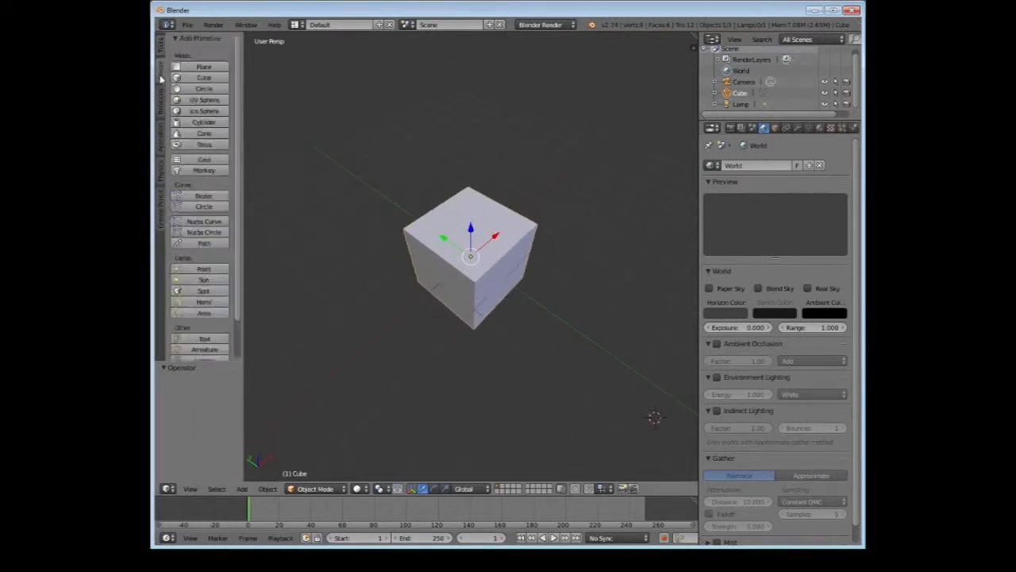
left_click(204, 100)
key("g")
key("y")
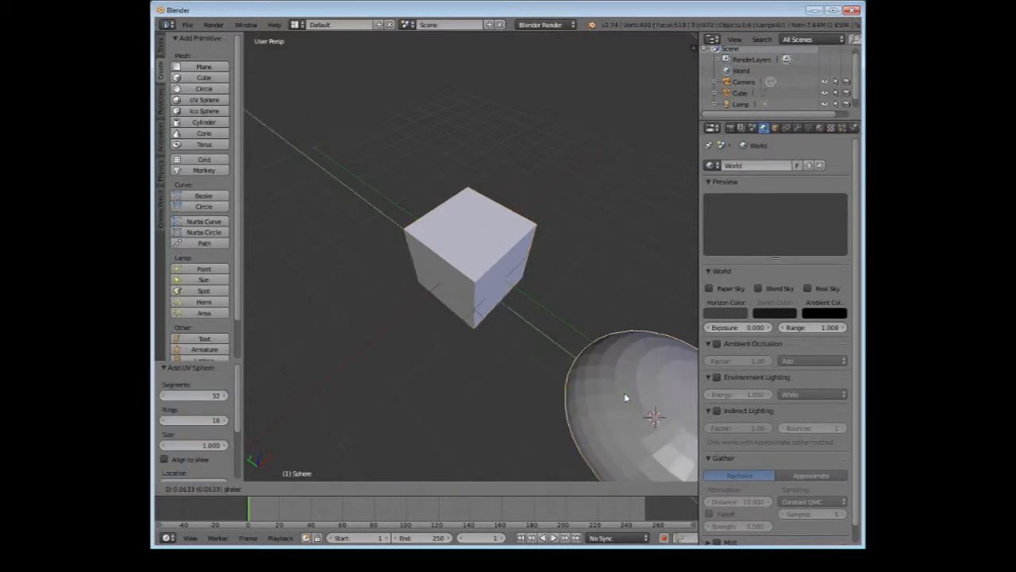
left_click_drag(432, 267, 430, 264)
scroll(452, 274, "down", 5)
middle_click_drag(472, 282, 494, 237)
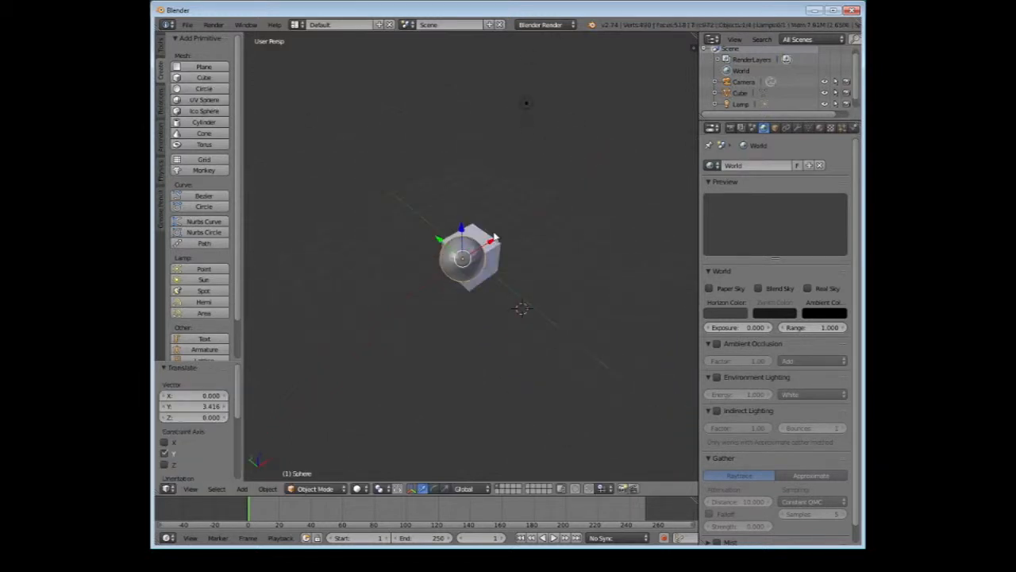
Add a cylinder and a cone at the 3D cursor, and move the cone along Y and about -2.26 units along X
left_click(204, 122)
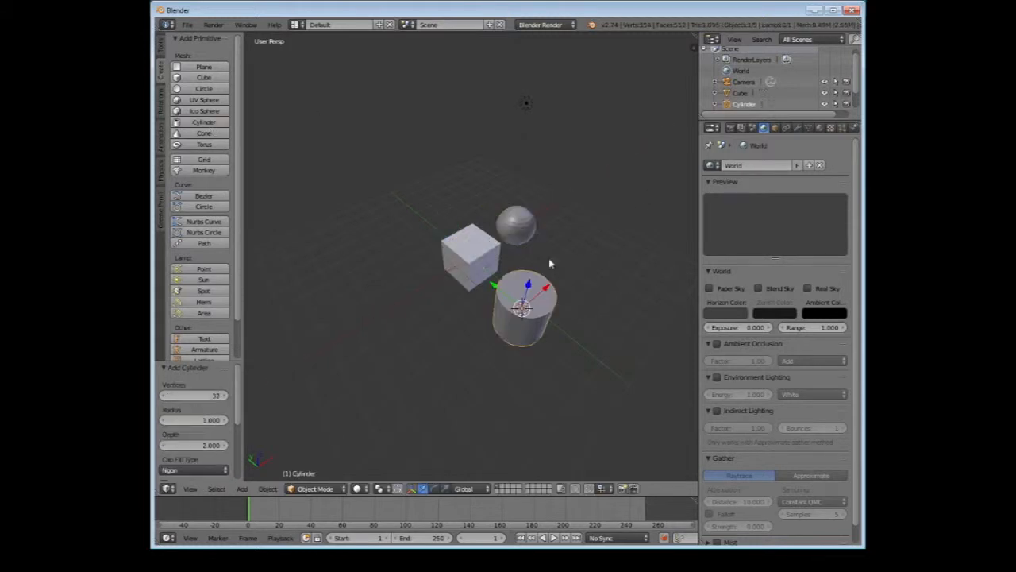
left_click(204, 134)
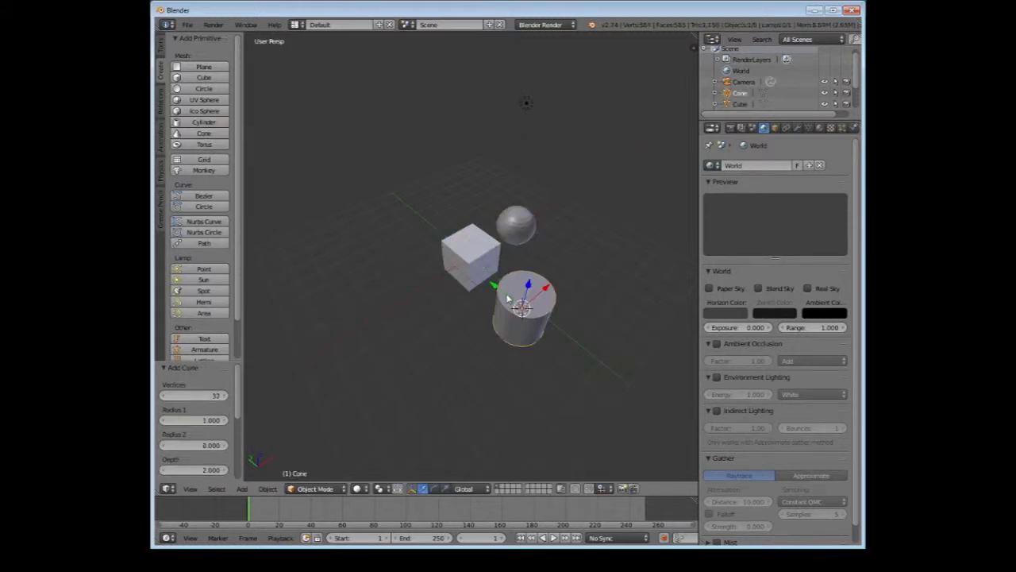
left_click_drag(507, 295, 418, 278)
left_click_drag(480, 239, 432, 281)
Select the cone, cylinder and sphere together and delete them, keeping only the cube
right_click(537, 304, "shift")
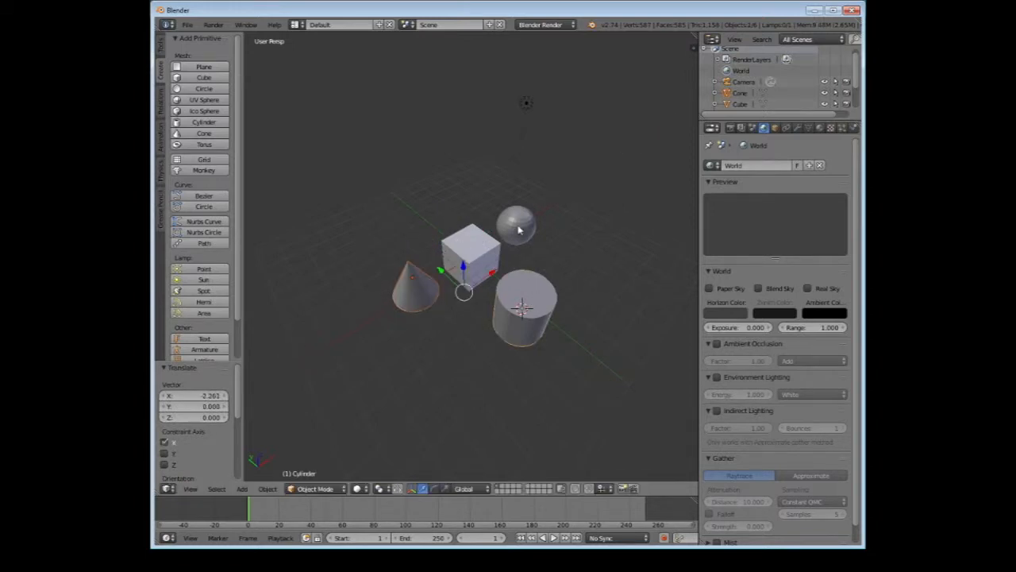
right_click(519, 229, "shift")
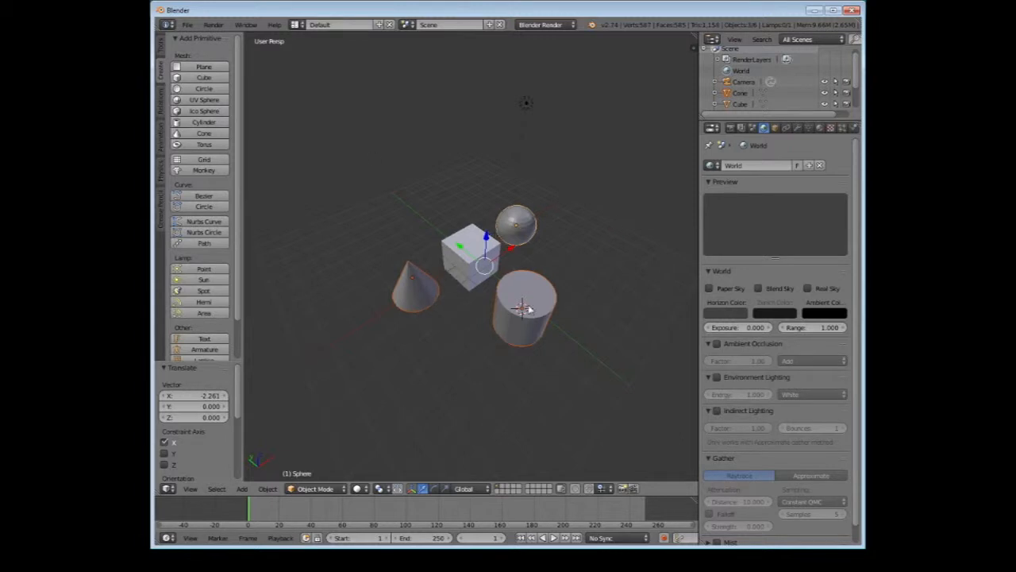
left_click(160, 48)
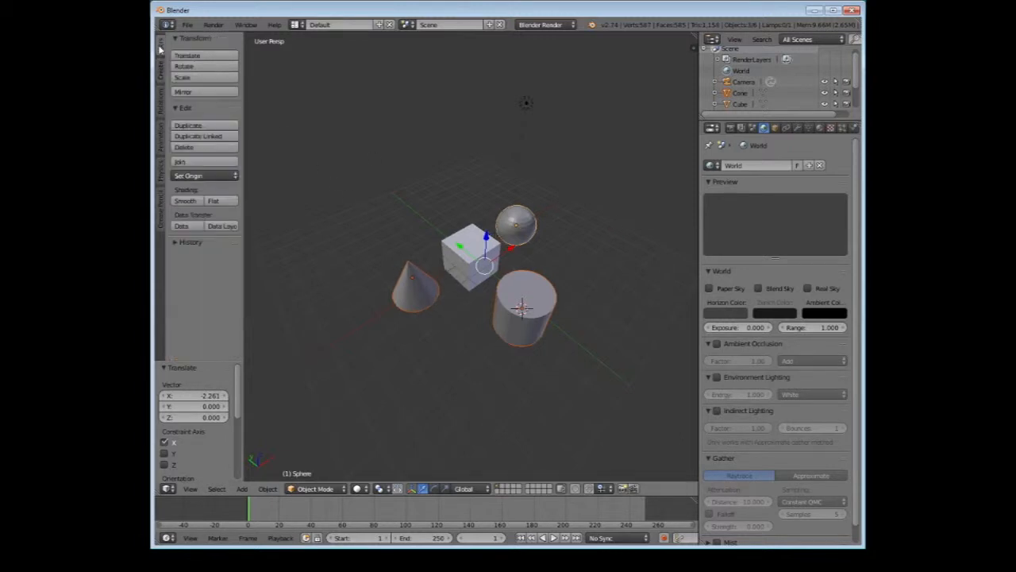
left_click(205, 148)
left_click(204, 152)
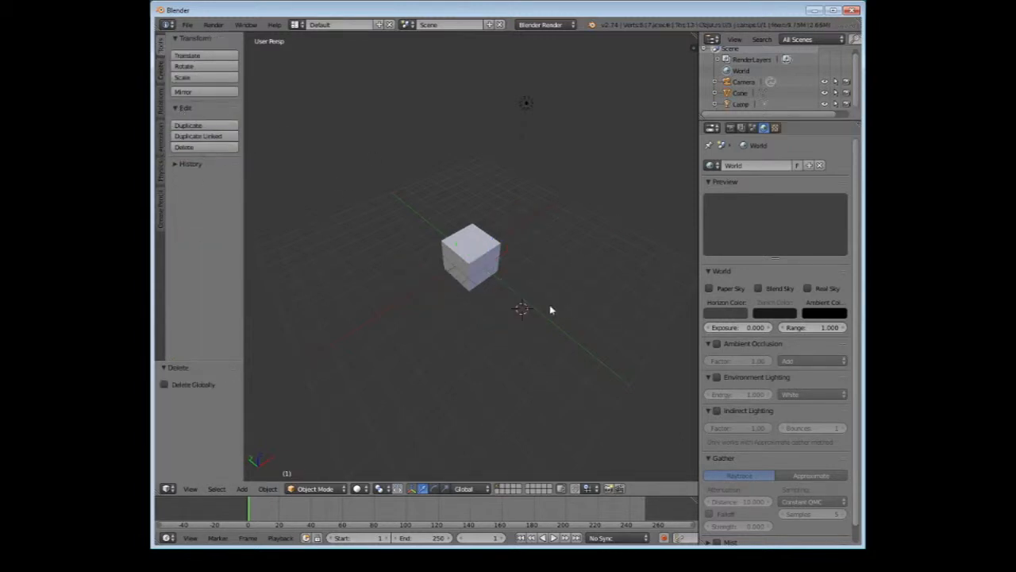
Examine the remaining cube from near and far and from different angles
scroll(528, 311, "up", 5)
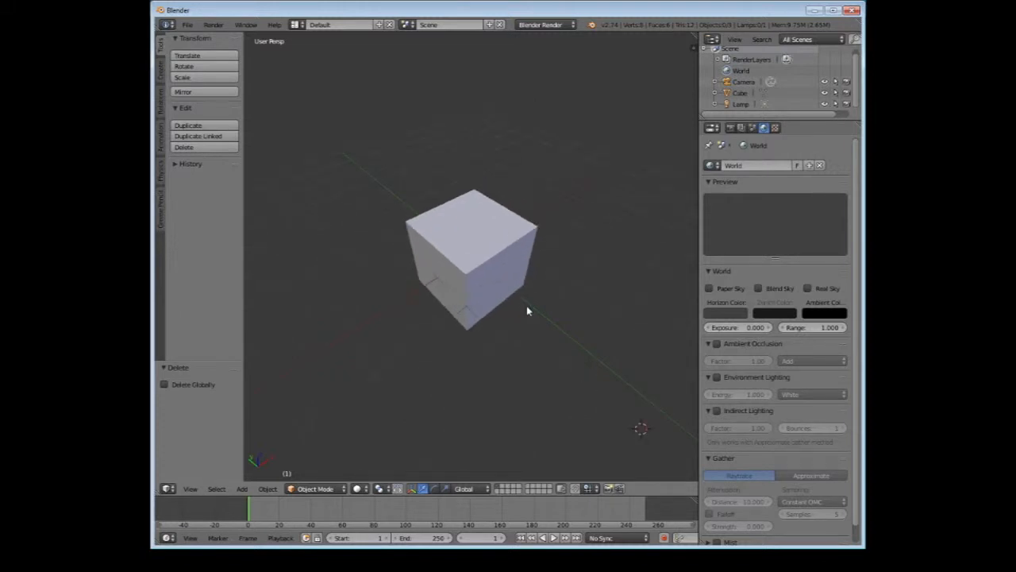
scroll(528, 311, "down", 1)
scroll(527, 311, "up", 3)
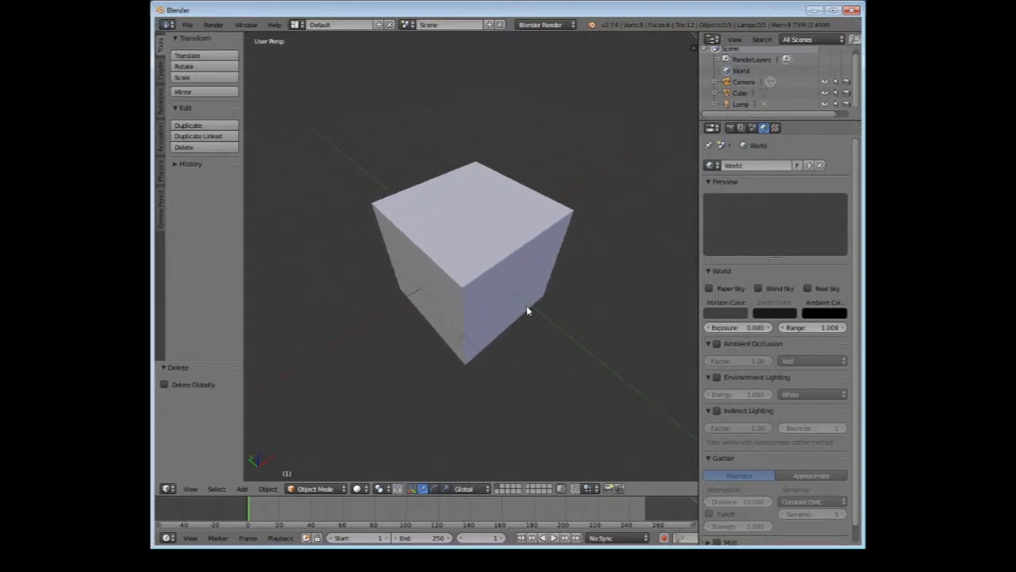
scroll(527, 311, "down", 5)
scroll(528, 310, "up", 7)
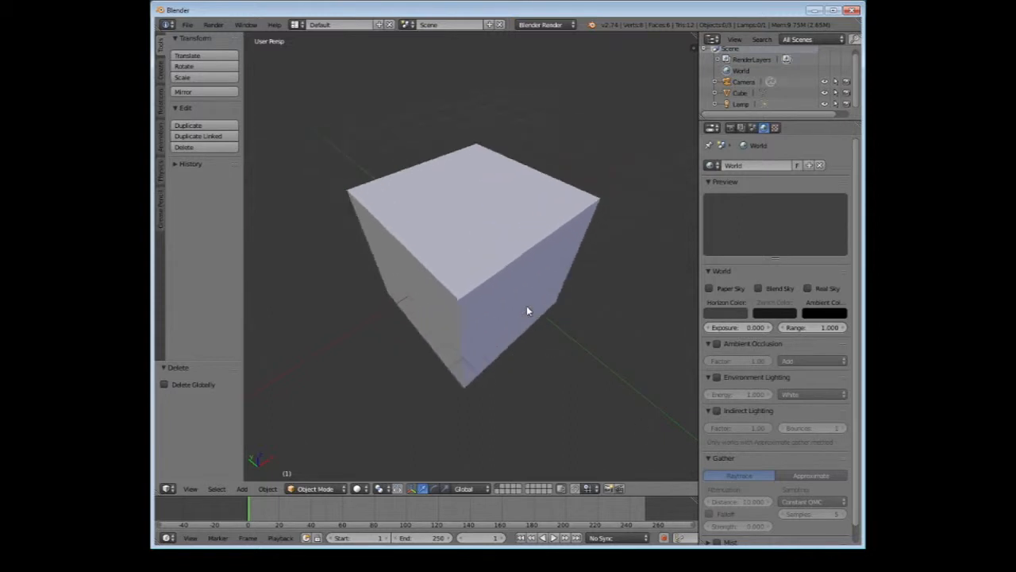
scroll(527, 311, "down", 3)
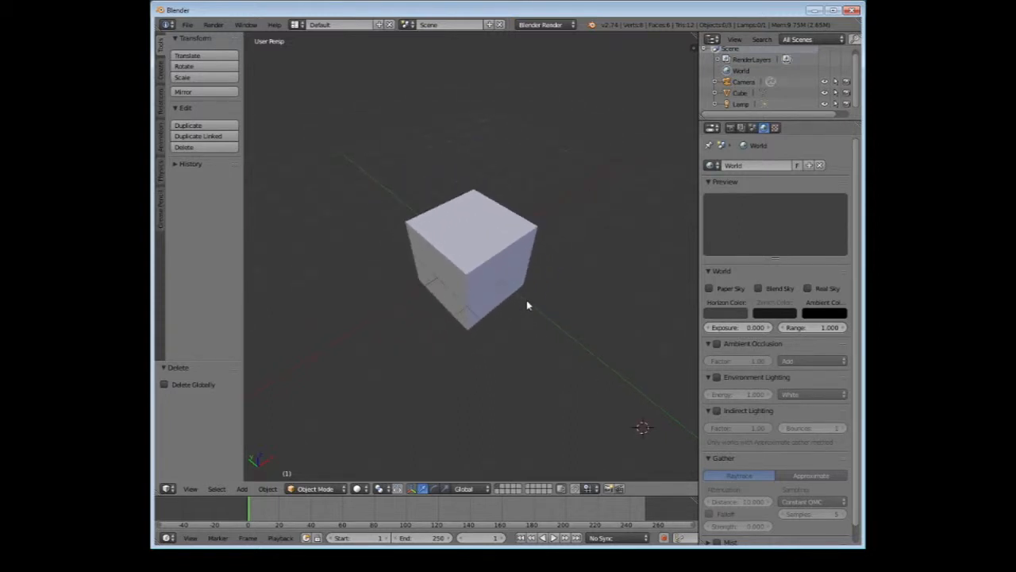
middle_click_drag(526, 304, 513, 335)
scroll(535, 265, "down", 3)
scroll(460, 323, "up", 4)
scroll(463, 322, "down", 3)
scroll(463, 323, "up", 4)
scroll(483, 305, "down", 2)
scroll(513, 335, "down", 1)
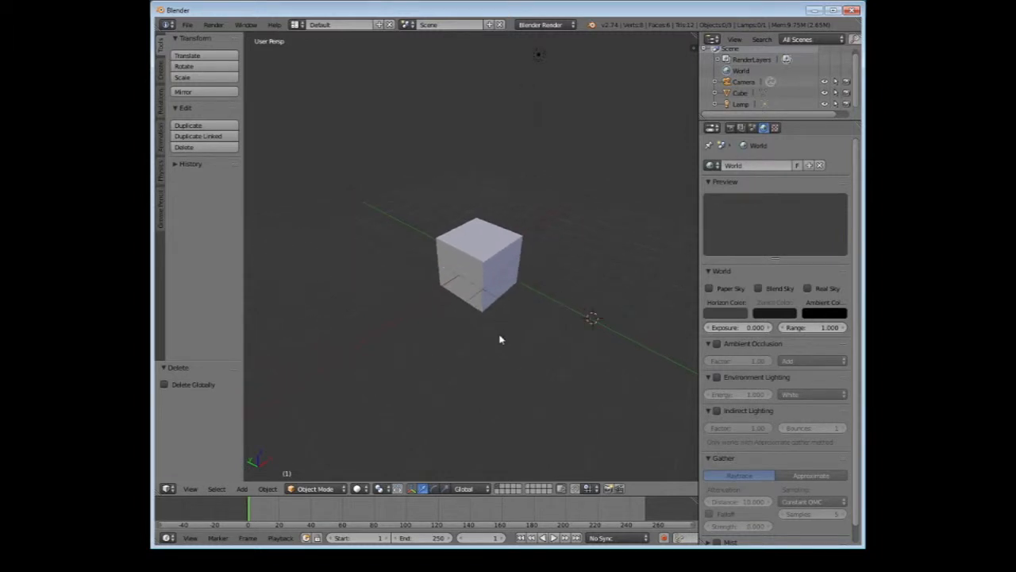
scroll(499, 339, "up", 2)
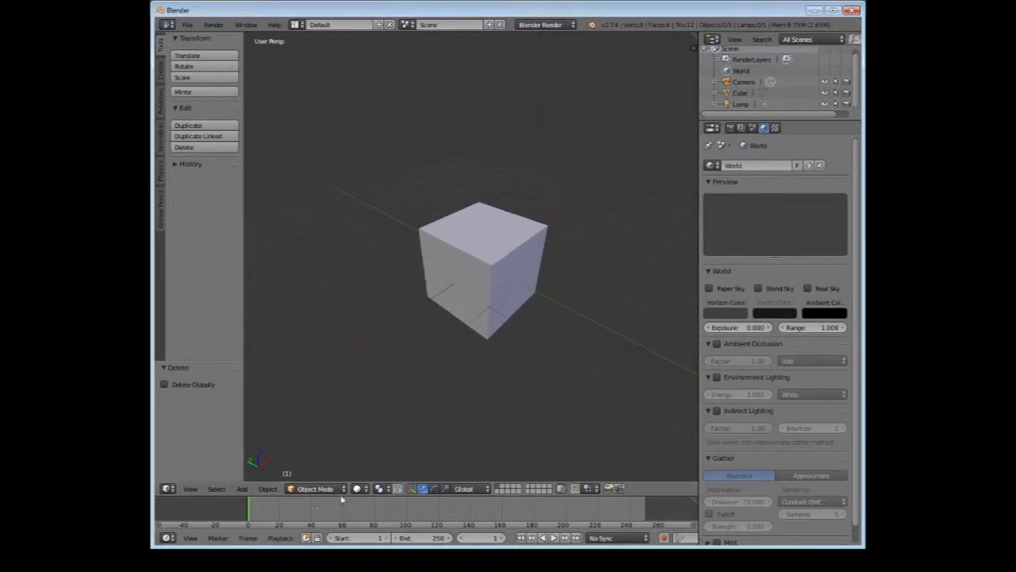
Select the cube and switch it from Object Mode to Edit Mode
right_click(497, 288)
middle_click_drag(509, 362, 415, 276)
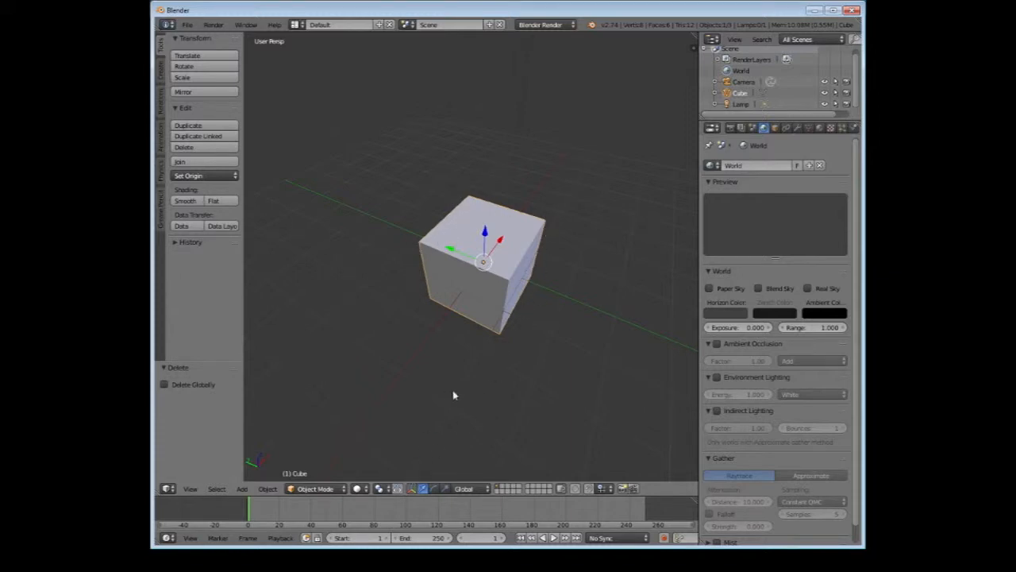
middle_click_drag(453, 395, 493, 383)
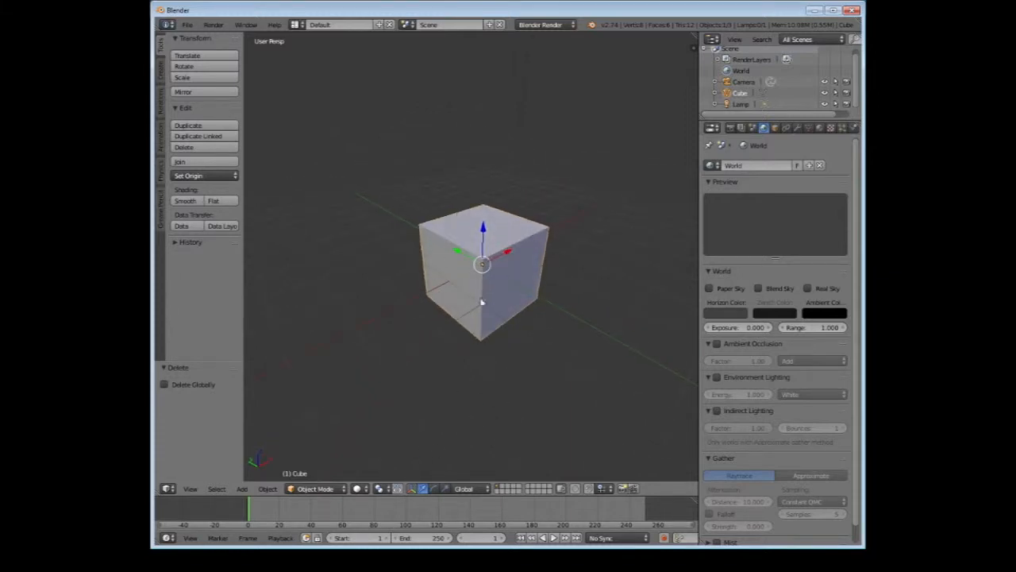
left_click(321, 490)
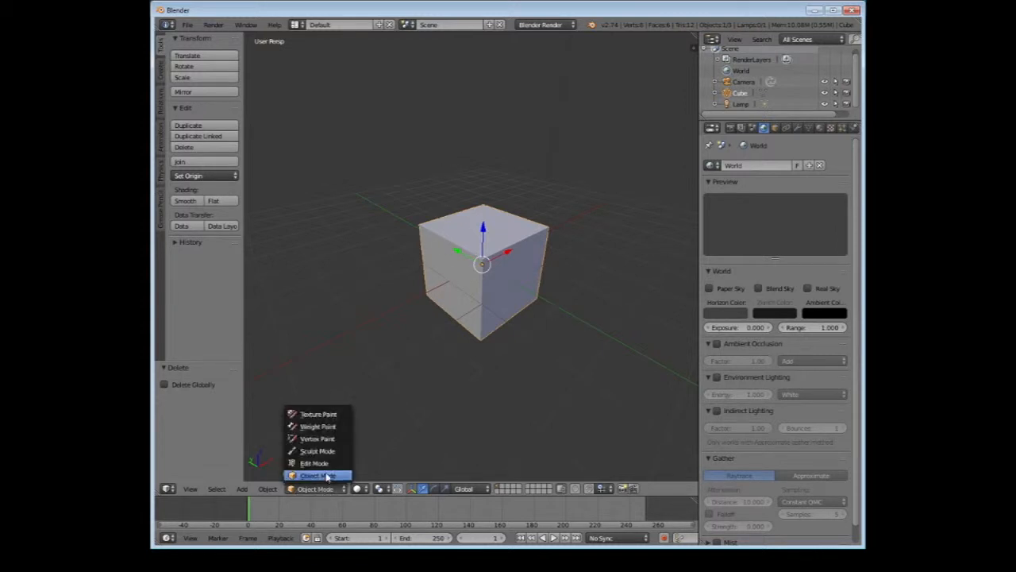
left_click(343, 465)
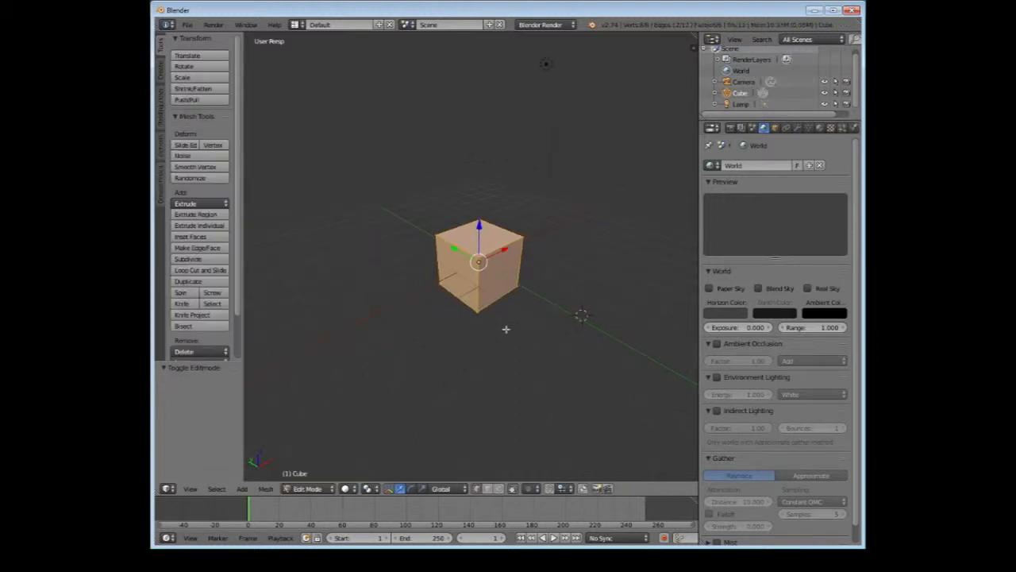
Select the four top corner vertices of the cube one after another
middle_click_drag(503, 328, 490, 300)
scroll(489, 340, "up", 3)
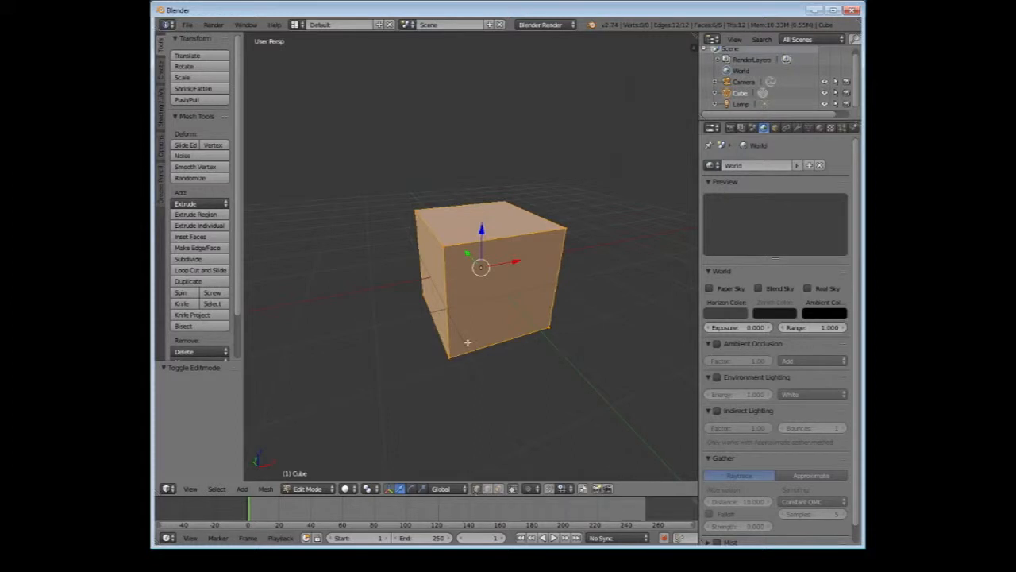
right_click(446, 247)
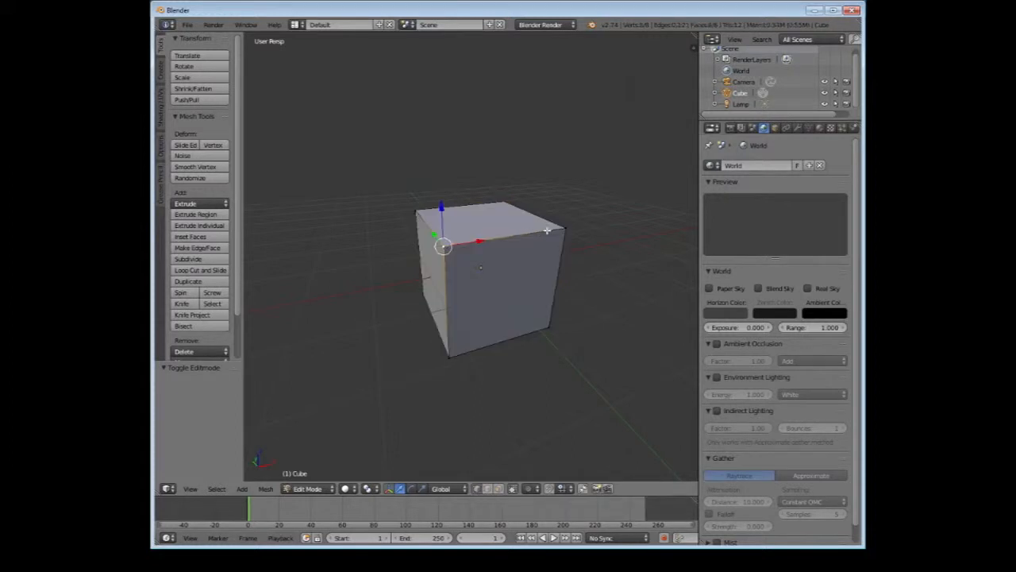
right_click(563, 229)
middle_click_drag(563, 228, 389, 209)
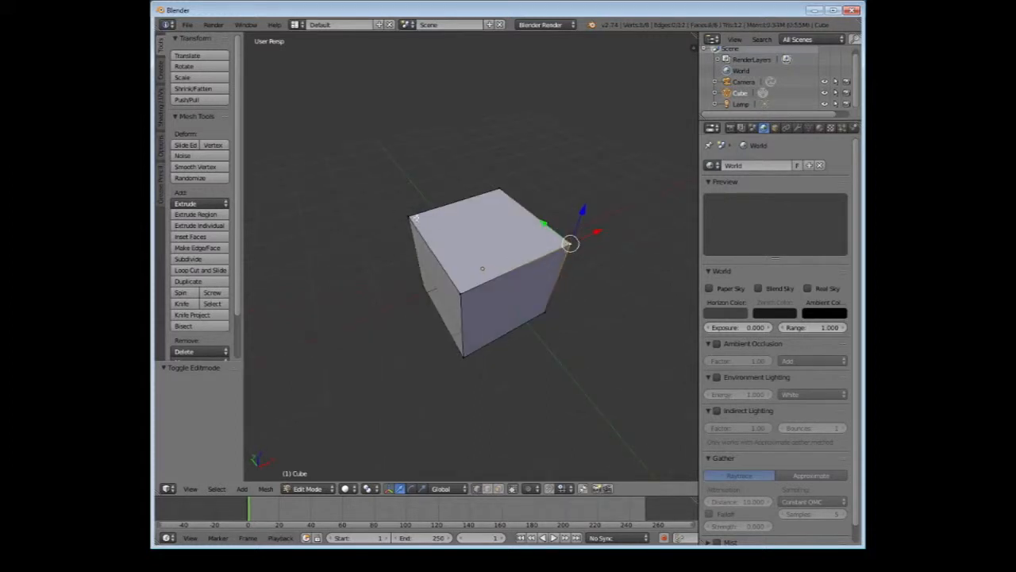
right_click(413, 217)
right_click(502, 190)
middle_click_drag(453, 236, 399, 265)
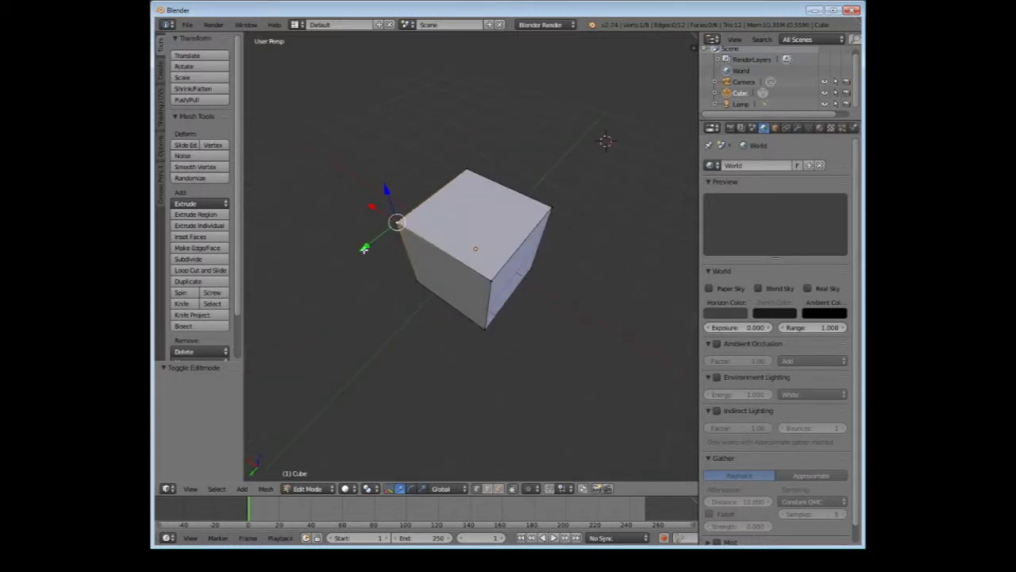
Try moving the selected top corner vertex outward and back along the Y and X axes
left_click_drag(365, 246, 321, 222)
middle_click_drag(314, 265, 641, 239)
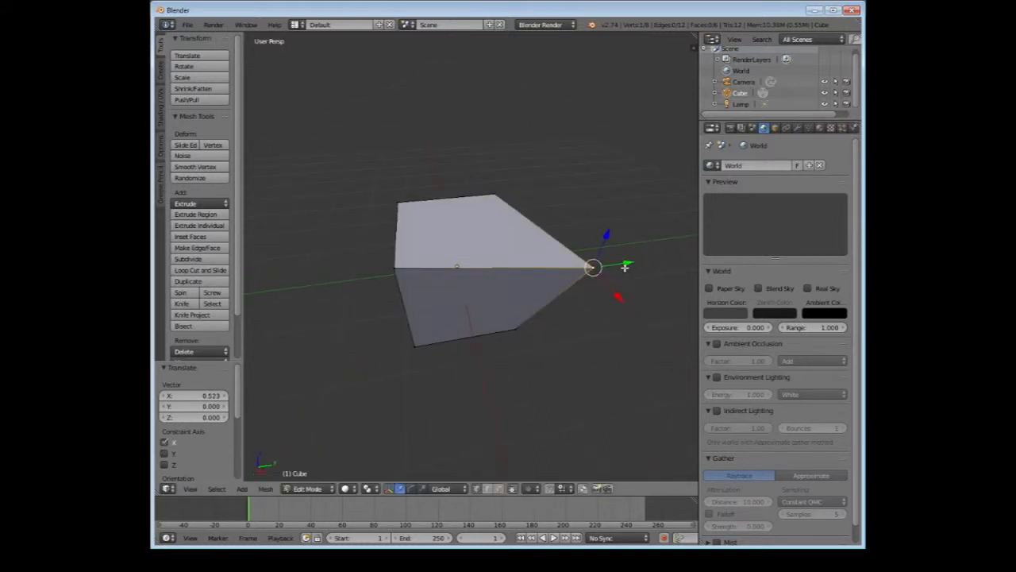
left_click_drag(625, 268, 556, 288)
middle_click_drag(556, 289, 489, 232)
scroll(487, 235, "up", 3)
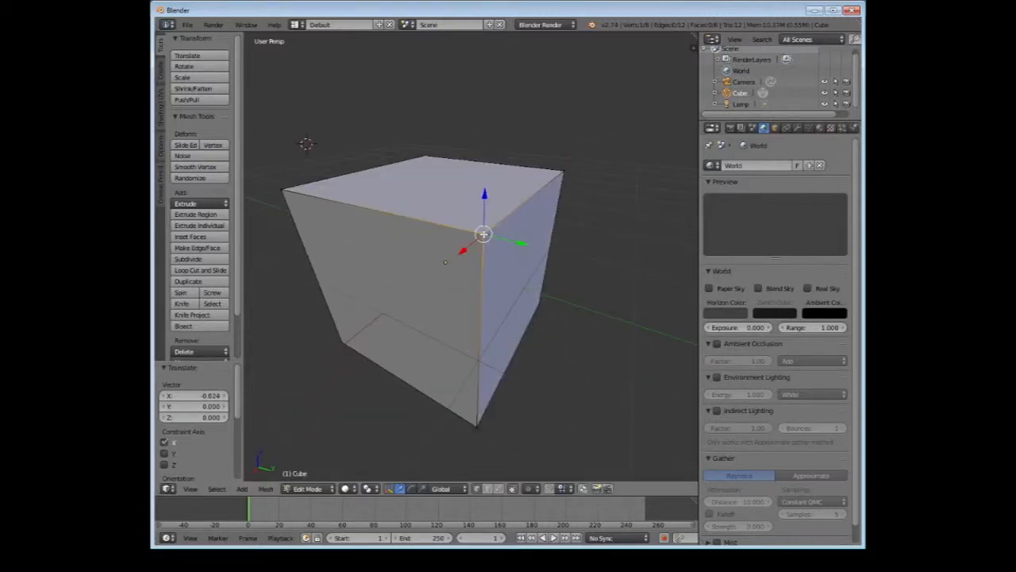
Undo the moves of the top corner vertex
key("ctrl+z")
key("ctrl+z")
key("ctrl+z")
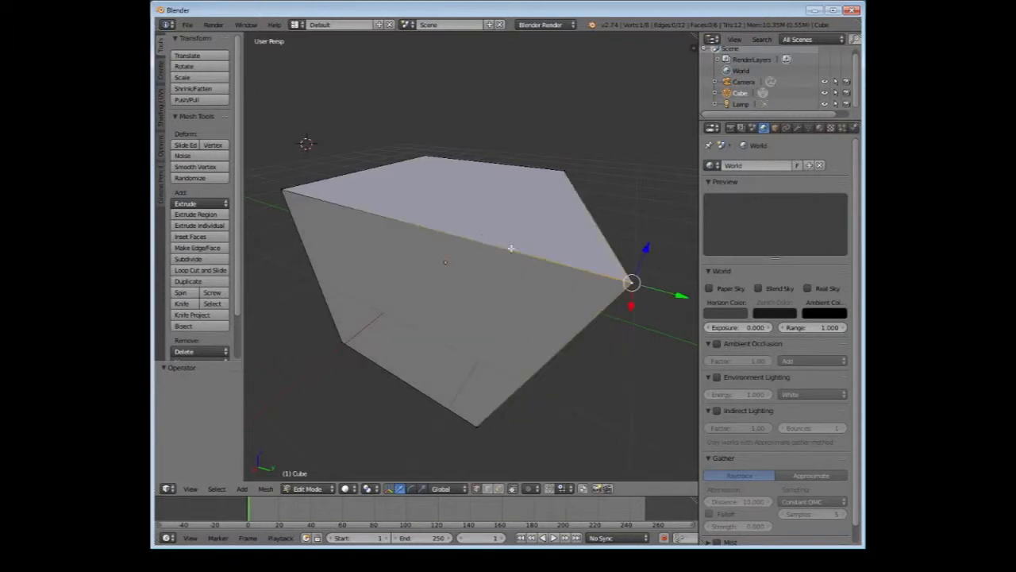
key("ctrl+z")
Select the two top corner vertices at the ends of the cube's front top edge in turn
middle_click_drag(533, 261, 509, 284)
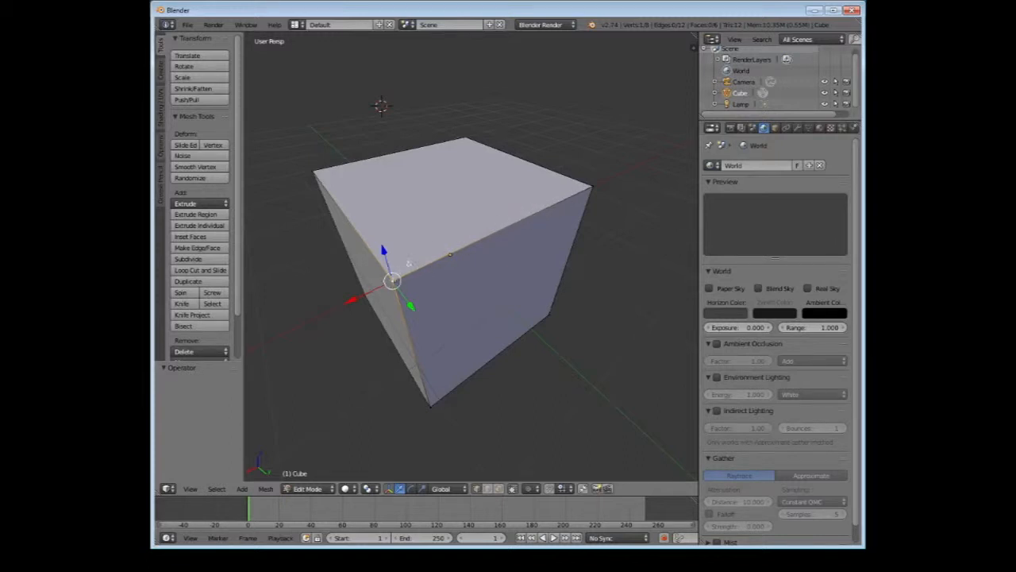
right_click(584, 190)
key("ctrl+z")
right_click(592, 189)
right_click(381, 281)
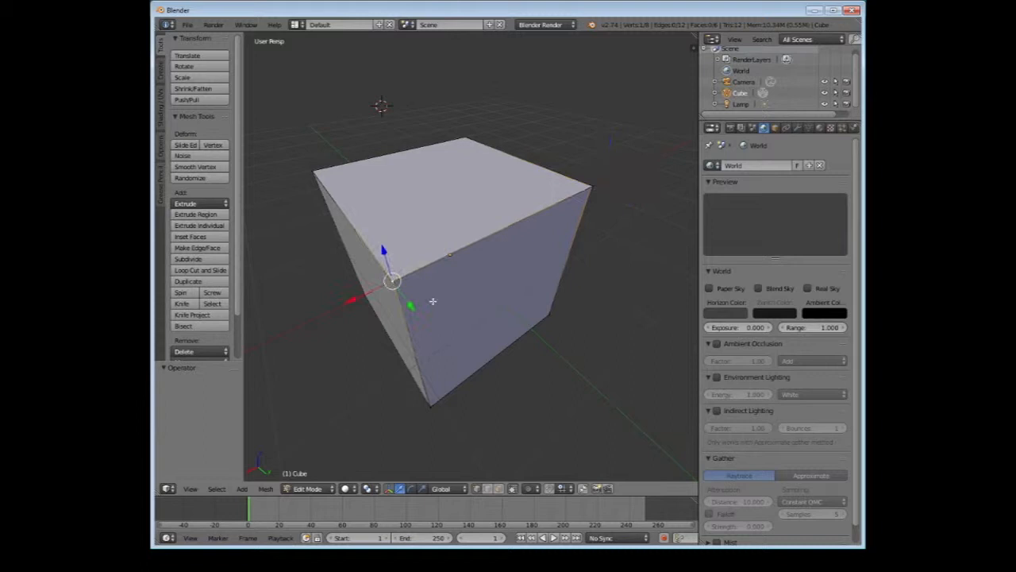
Switch to edge selection and select several top edges of the cube in turn, ending with its front top edge
left_click(488, 490)
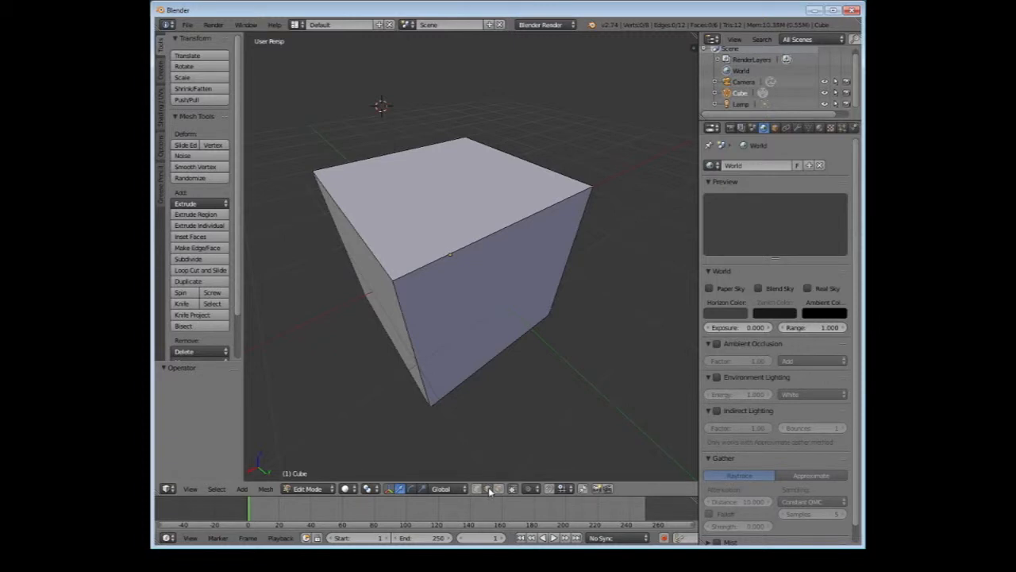
right_click(495, 237)
middle_click_drag(494, 237, 496, 269)
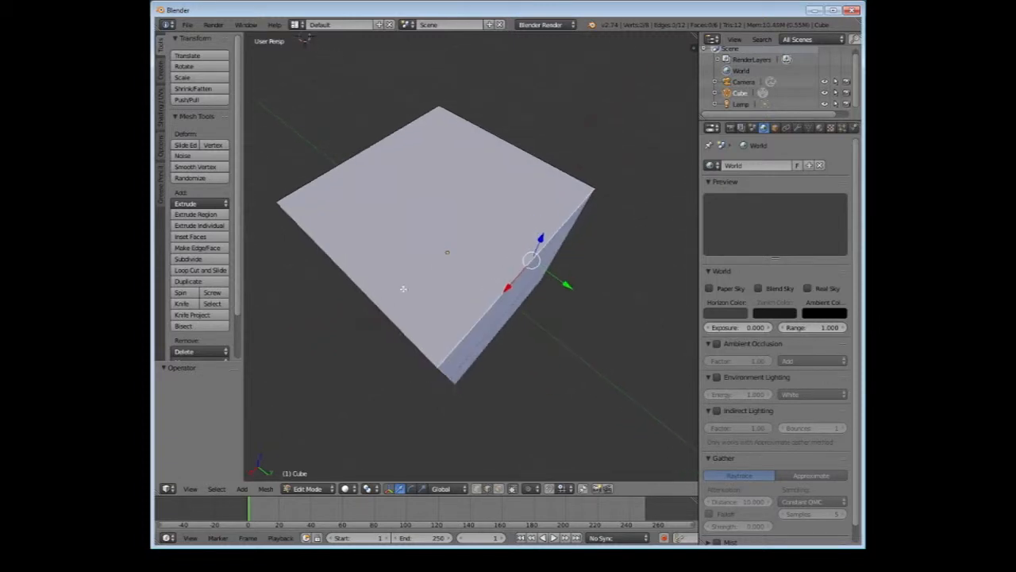
right_click(383, 305)
right_click(545, 161)
middle_click_drag(545, 162, 557, 188)
right_click(532, 223)
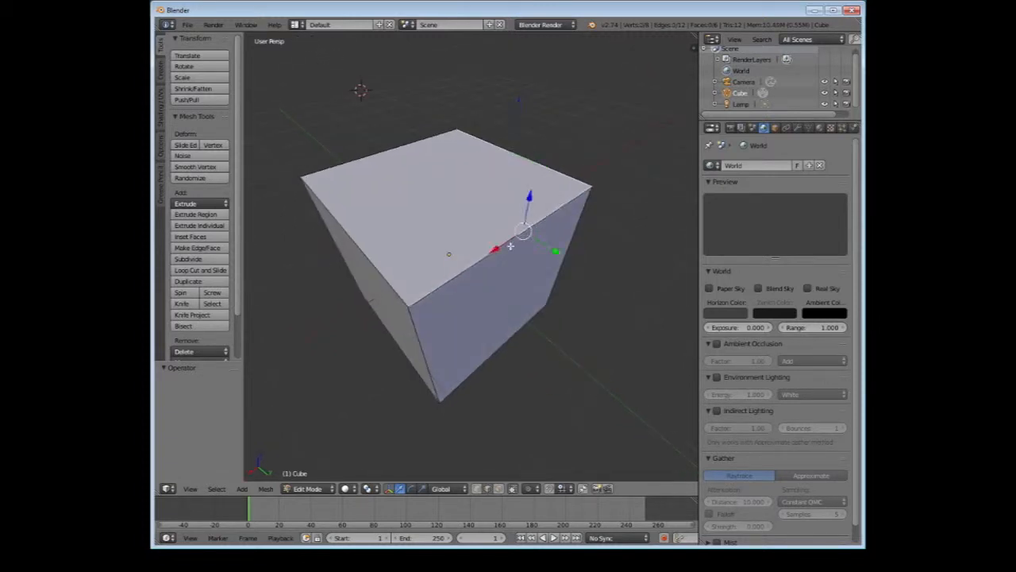
middle_click_drag(532, 223, 526, 232)
scroll(526, 233, "down", 4)
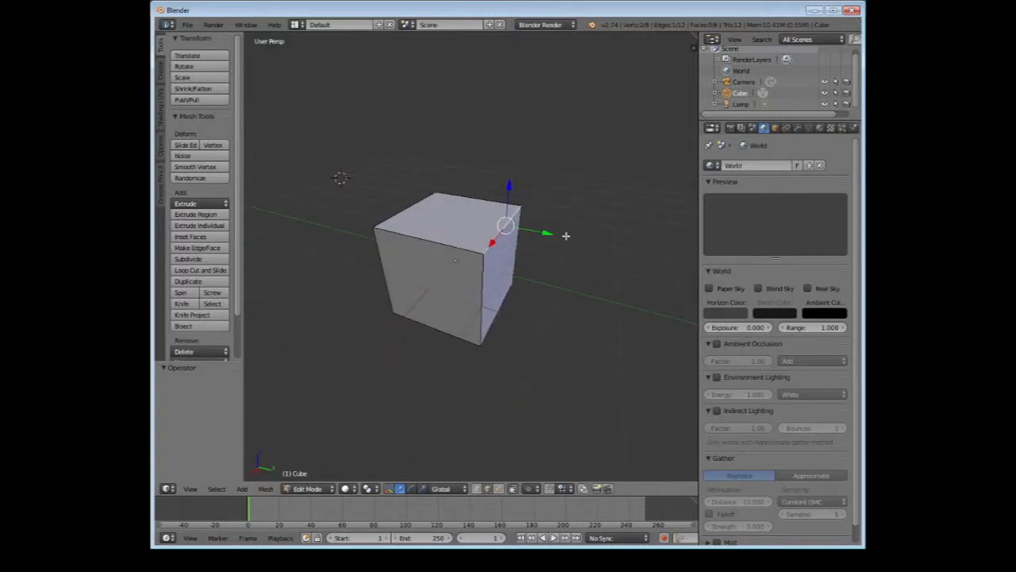
Move the selected top edge outward from the cube along the Y axis
key("g")
key("y")
left_click(617, 297)
mouse_move(617, 297)
middle_mouse_down()
mouse_move(628, 270)
mouse_move(560, 301)
mouse_move(616, 291)
middle_mouse_up()
Raise the selected edge along Z and shift it back about 2 units along Y, giving the top a slope
left_click_drag(598, 204, 613, 138)
middle_click_drag(591, 227, 548, 270)
scroll(611, 206, "down", 4)
left_click_drag(580, 246, 500, 222)
middle_click_drag(501, 223, 556, 237)
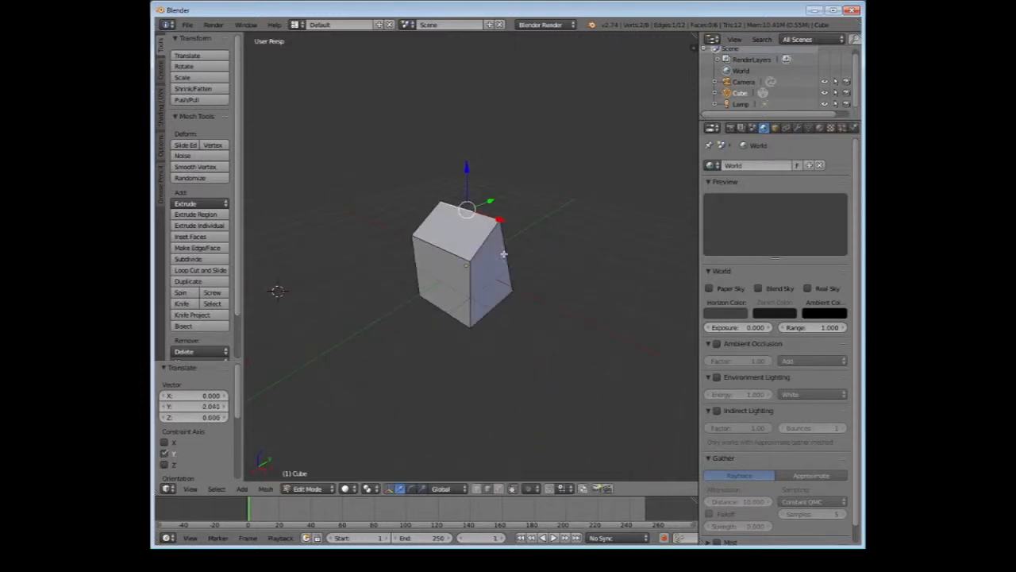
Undo the moves made to the cube's top edge, including the latest shift along the X axis
left_click_drag(500, 220, 542, 234)
middle_click_drag(593, 293, 457, 262)
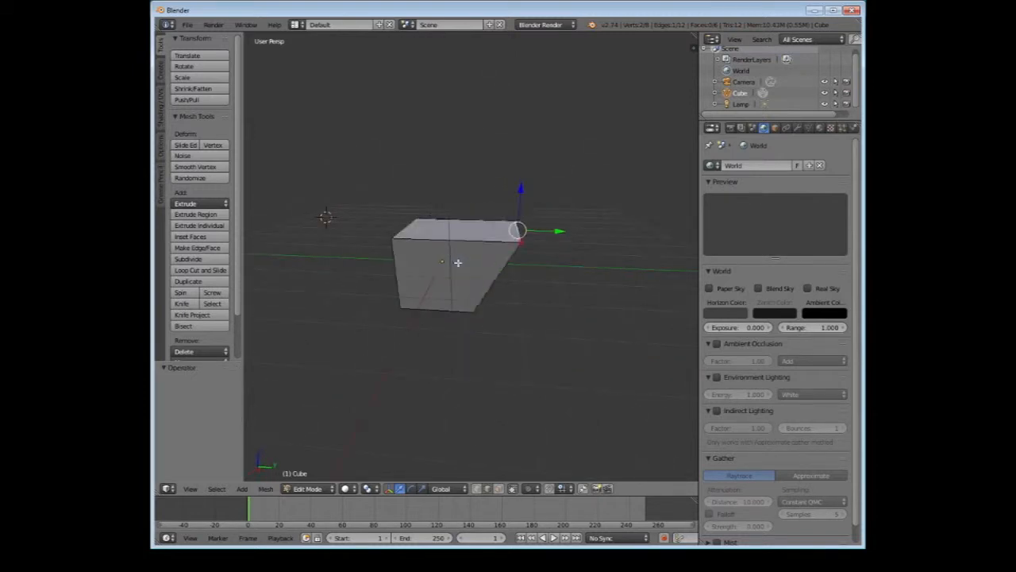
key("ctrl+z")
middle_click_drag(551, 281, 467, 320)
scroll(471, 320, "up", 3)
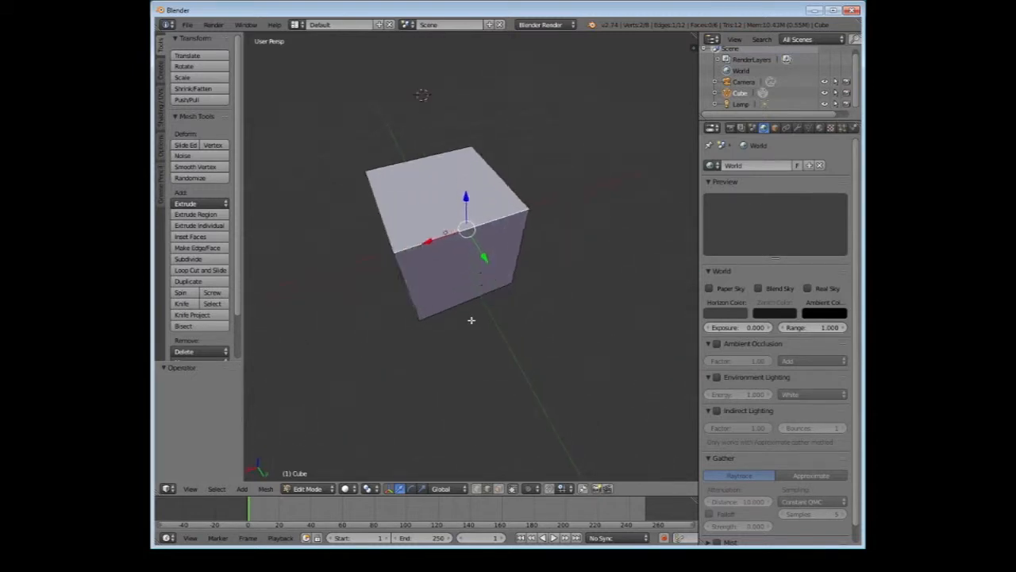
scroll(471, 321, "up", 1)
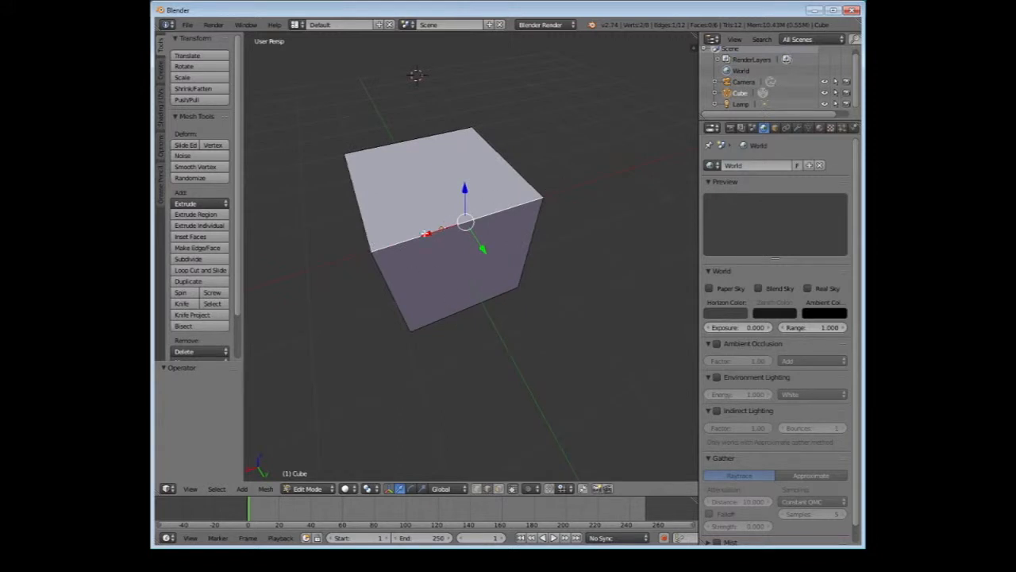
Switch to face selection and select the cube's top face
left_click(500, 489)
middle_click_drag(470, 278, 522, 356)
scroll(551, 299, "down", 2)
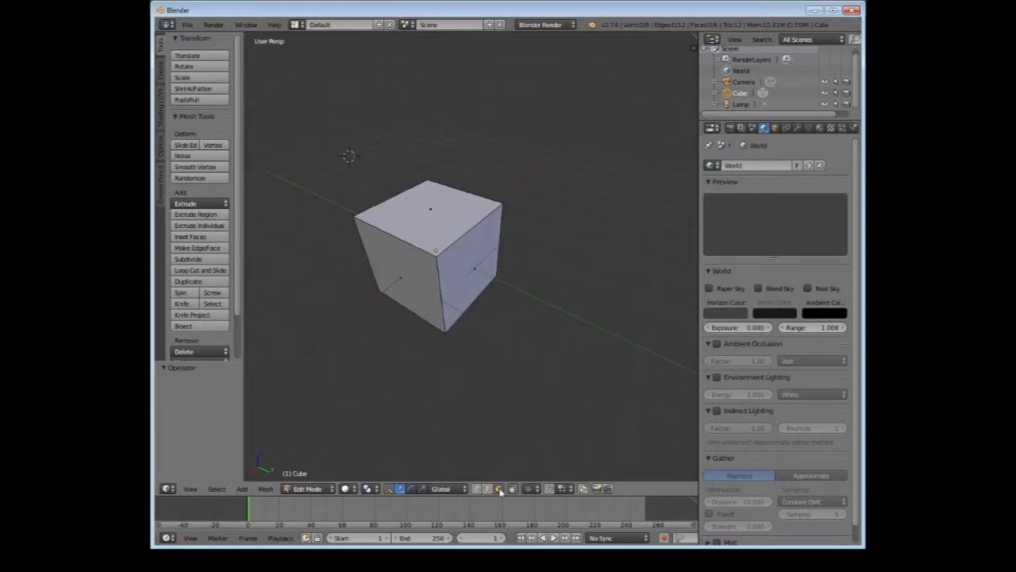
right_click(438, 209)
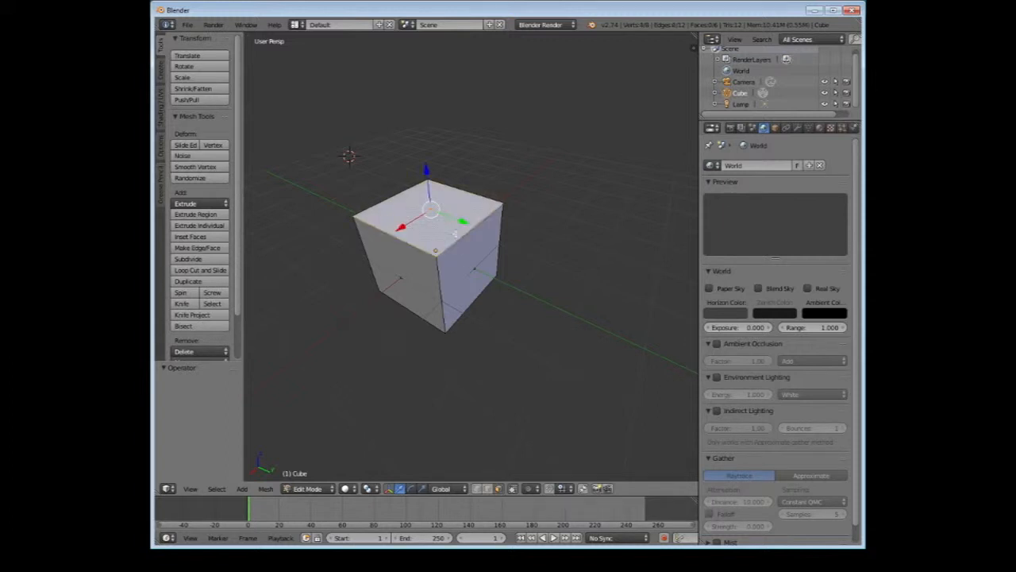
middle_click_drag(608, 223, 545, 194)
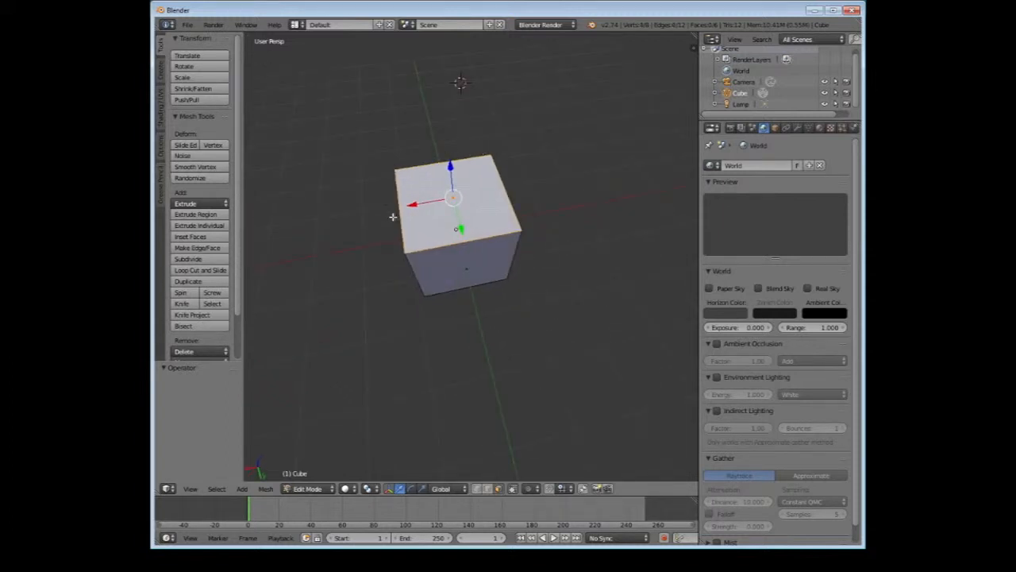
middle_click_drag(451, 229, 503, 206)
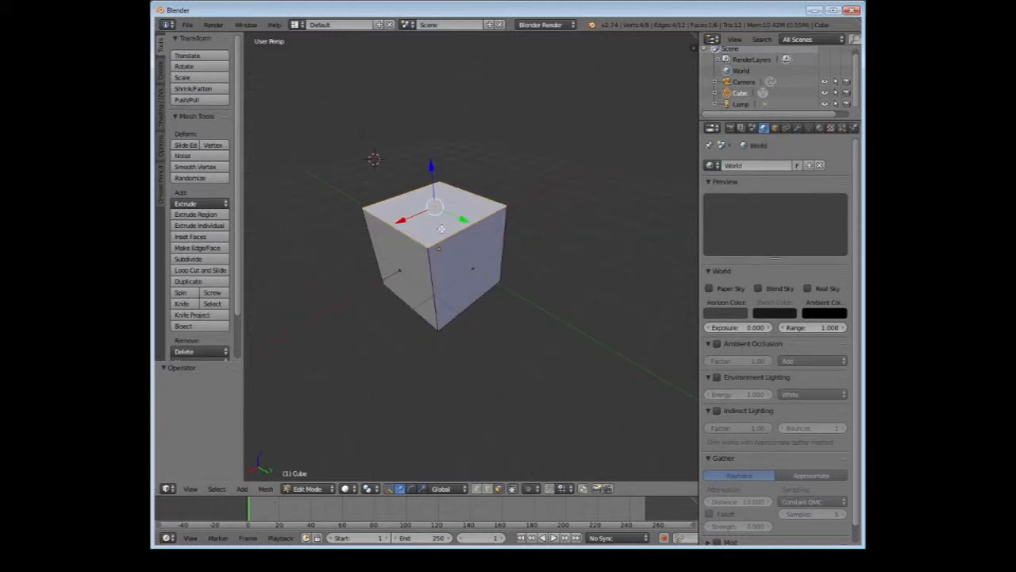
Select the cube's two visible side faces and its top face in turn several times, ending with the top face
right_click(413, 268)
right_click(418, 219)
right_click(457, 259)
right_click(413, 246)
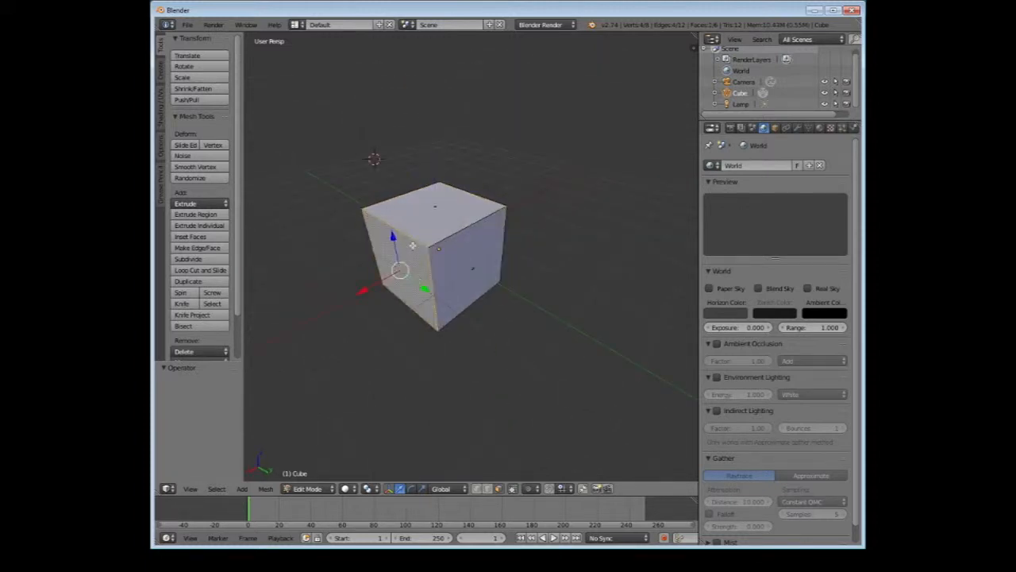
right_click(416, 217)
right_click(458, 251)
right_click(417, 274)
right_click(420, 220)
right_click(467, 272)
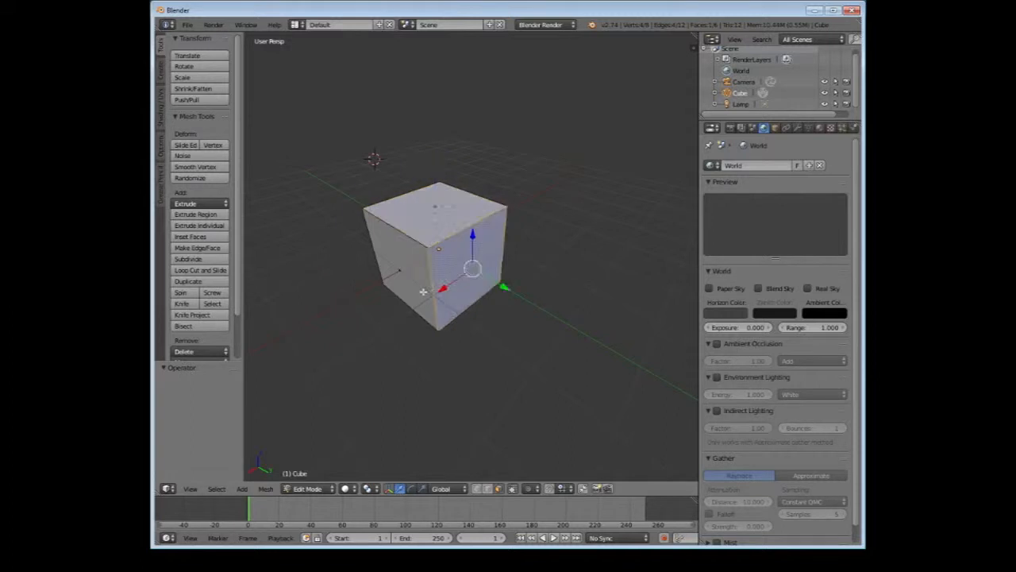
right_click(420, 282)
right_click(451, 266)
right_click(434, 234)
middle_click_drag(434, 234, 367, 240)
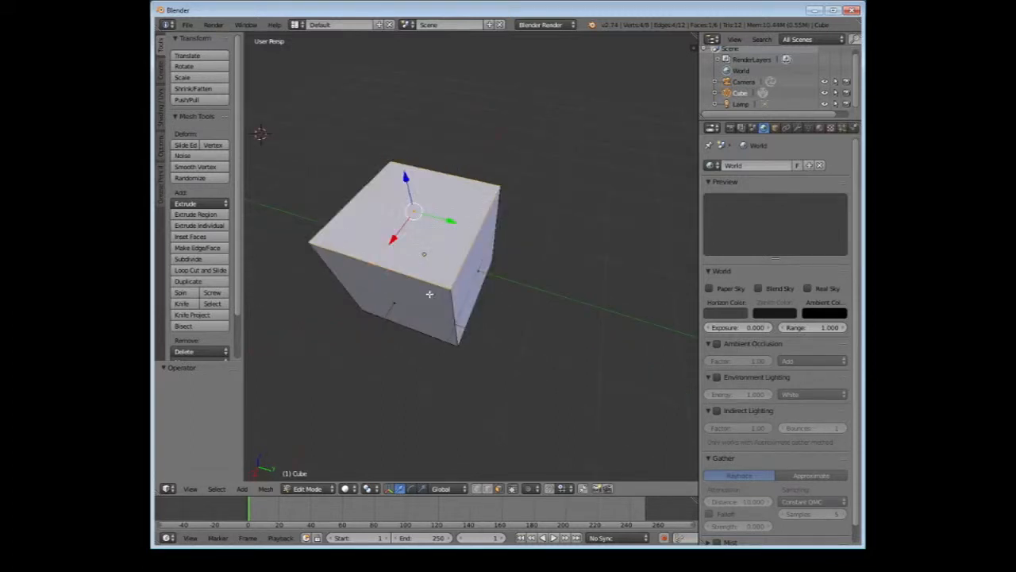
middle_click_drag(383, 252, 473, 216)
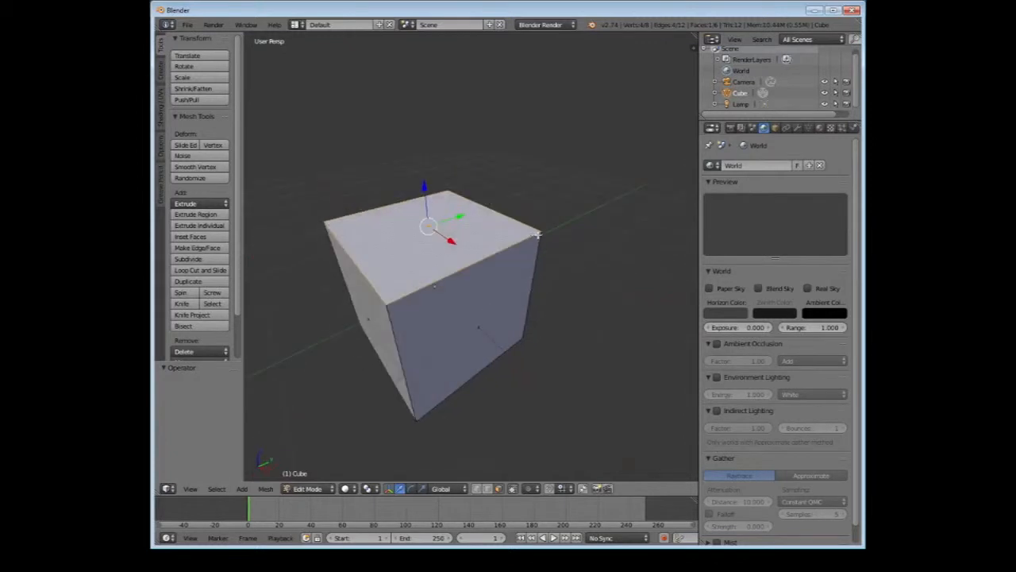
scroll(533, 231, "down", 2)
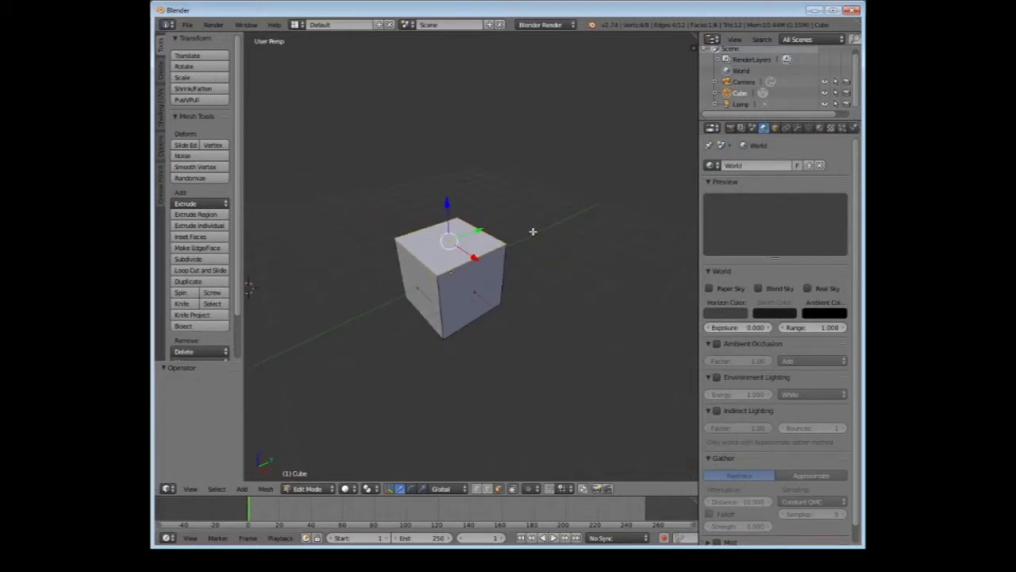
Try to stretch the cube by raising its top face along Z and shifting it sideways, and undo the moves
key("e")
left_click(477, 125)
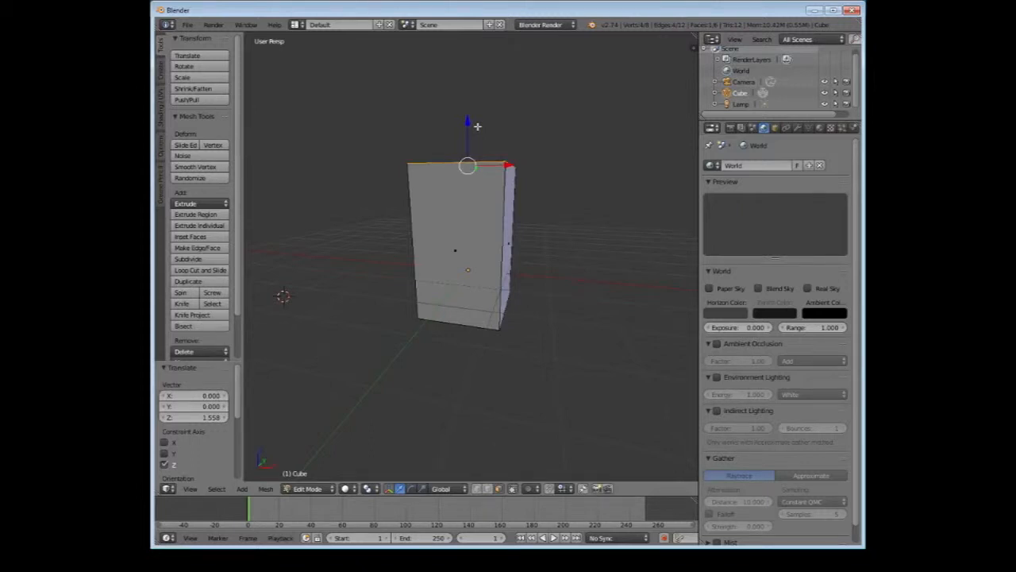
middle_click_drag(478, 126, 472, 128)
left_click_drag(483, 131, 499, 87)
middle_click_drag(502, 88, 470, 151)
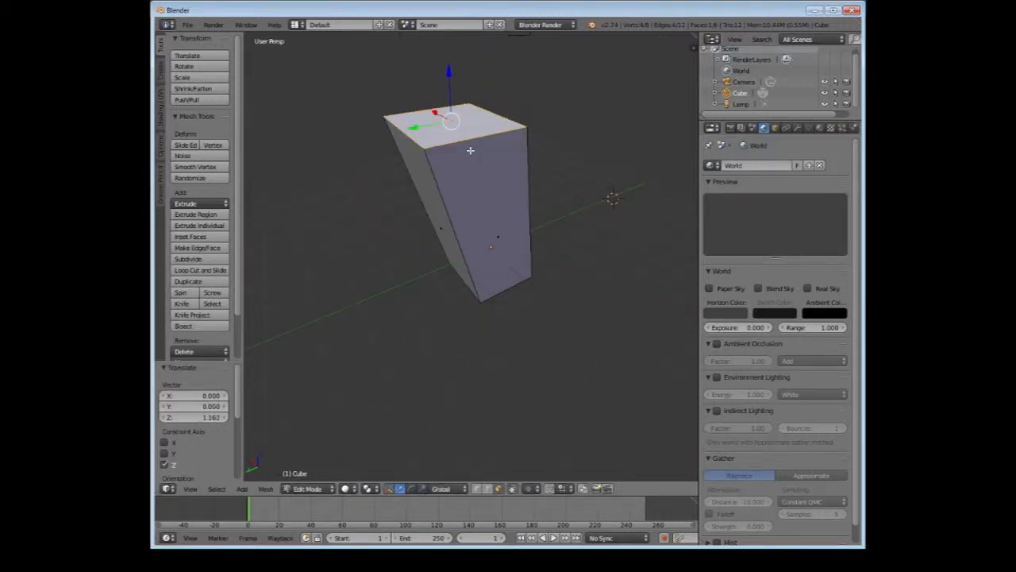
key("ctrl+z")
key("ctrl+z")
key("ctrl+z")
mouse_move(453, 270)
middle_mouse_down()
mouse_move(623, 221)
mouse_move(455, 254)
middle_mouse_up()
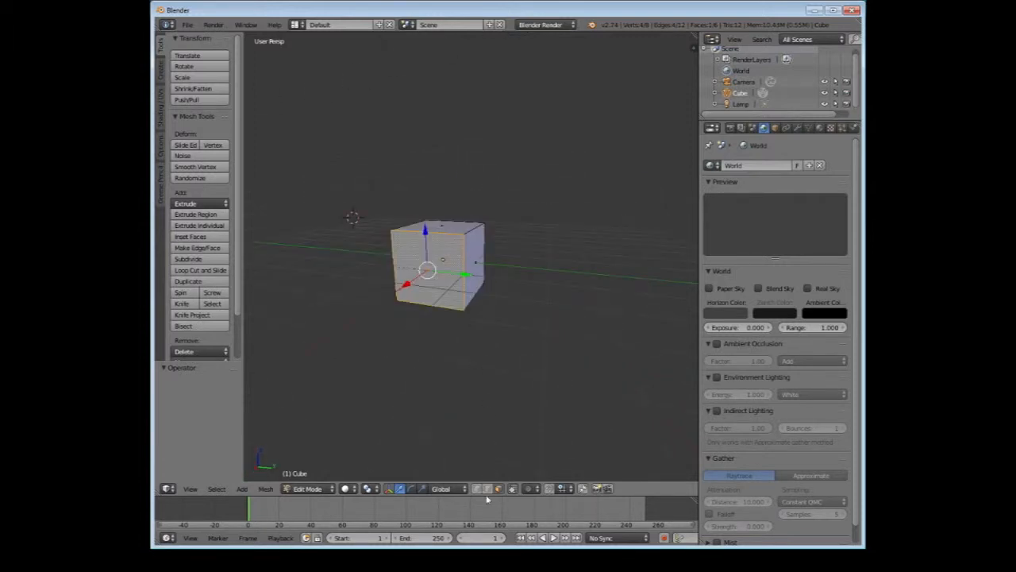
Try to move one top edge of the cube outward along the Y axis in edge selection, and undo it
right_click(463, 278)
right_click(473, 227)
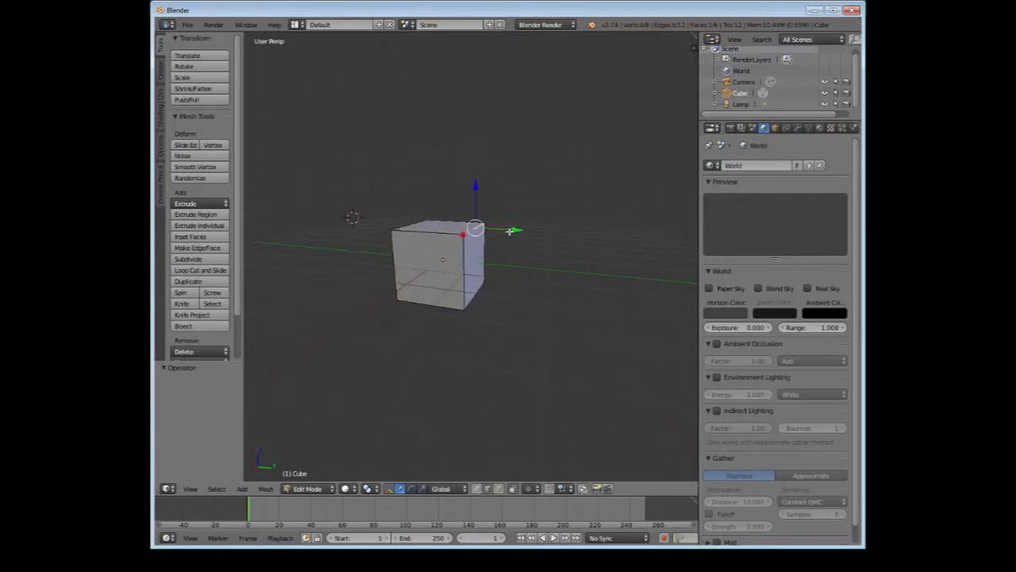
left_click_drag(510, 230, 585, 240)
middle_click_drag(540, 270, 475, 255)
key("ctrl+z")
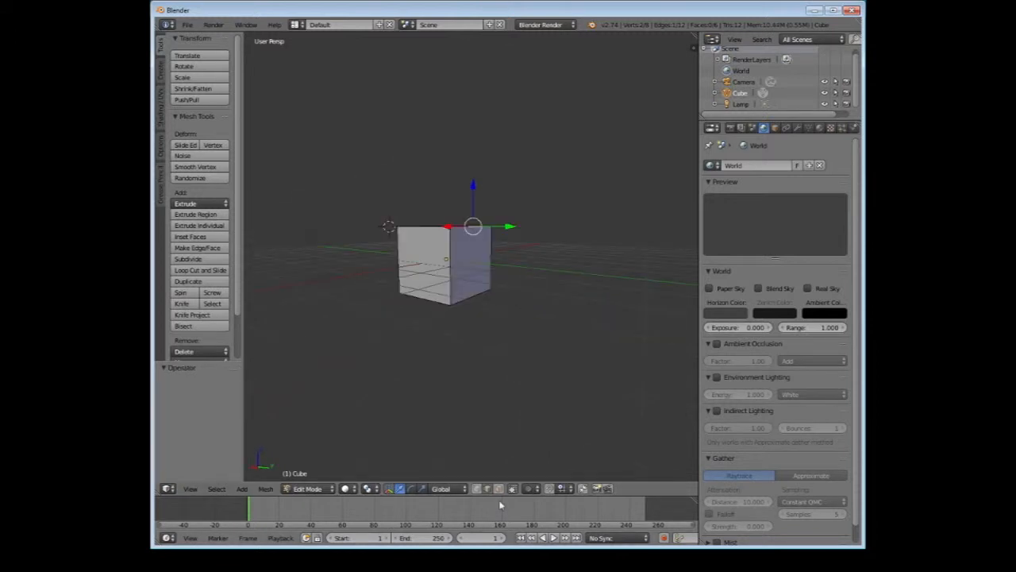
Switch back to face selection and select the cube's top face
left_click(499, 489)
middle_click_drag(462, 137, 479, 225)
right_click(454, 242)
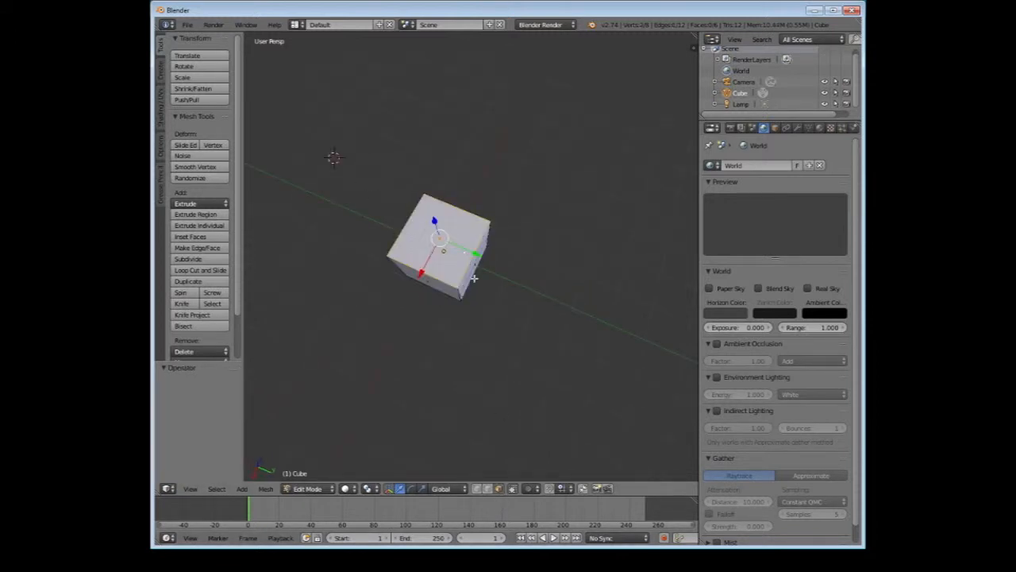
middle_click_drag(474, 278, 465, 239)
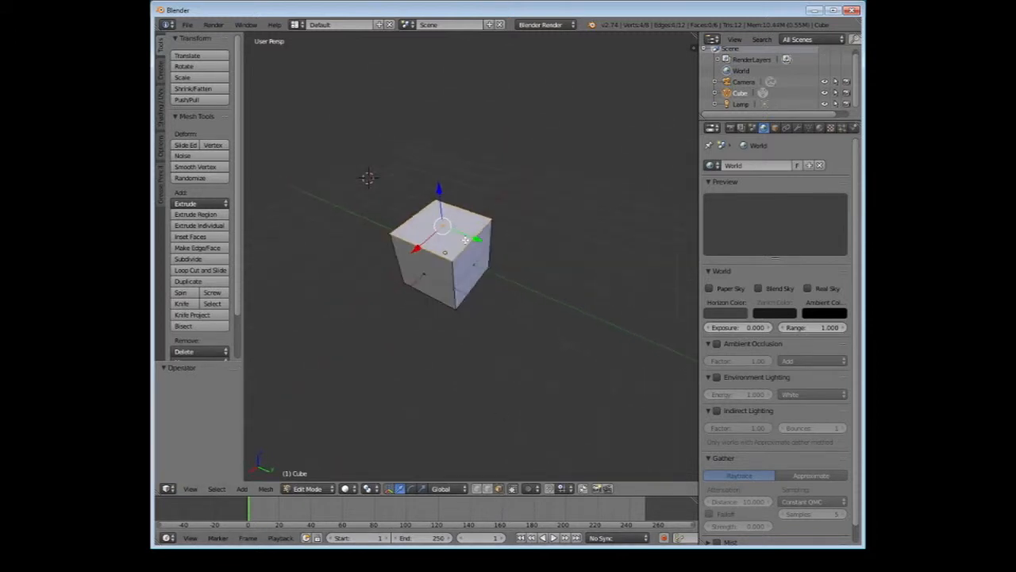
Try to move the top face slightly along the Z axis with the translate manipulator, and undo it
left_click(388, 489)
left_click_drag(440, 191, 448, 183)
key("ctrl+z")
Try to rotate the top face with the rotate manipulator, and undo the rotation
left_click(412, 489)
middle_click_drag(519, 254, 556, 195)
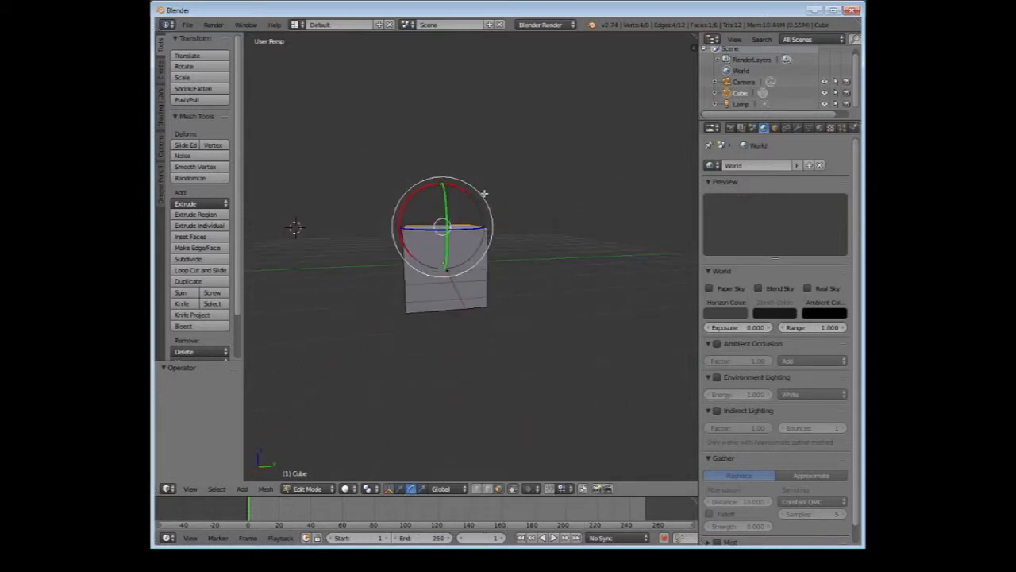
middle_click_drag(484, 193, 449, 191)
left_click_drag(448, 190, 458, 209)
middle_click_drag(463, 219, 457, 183)
key("ctrl+z")
middle_click_drag(457, 350, 491, 347)
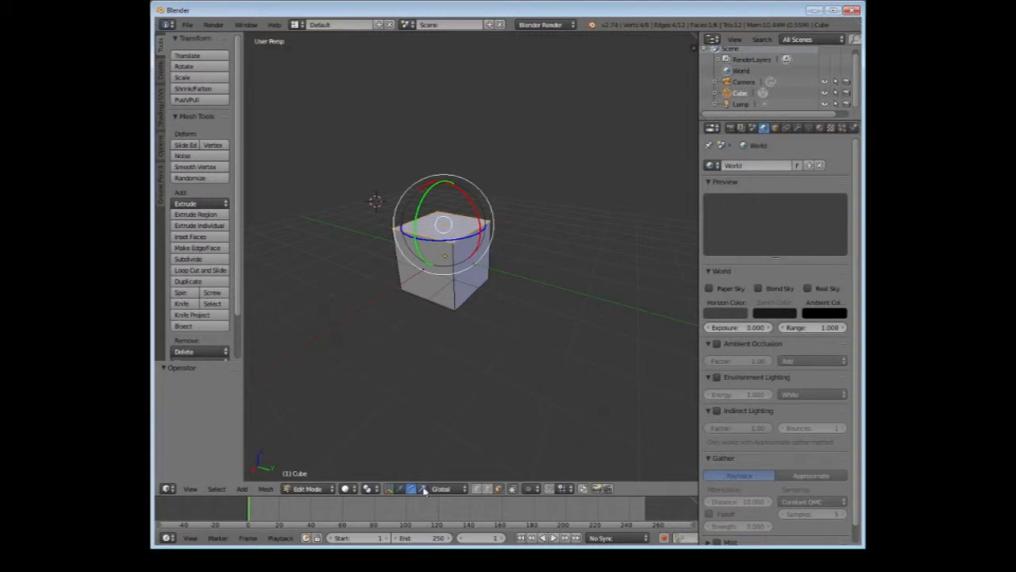
Try to narrow the top face along the Y axis with the scale manipulator, and undo the scaling
left_click(421, 488)
middle_click_drag(490, 242, 501, 251)
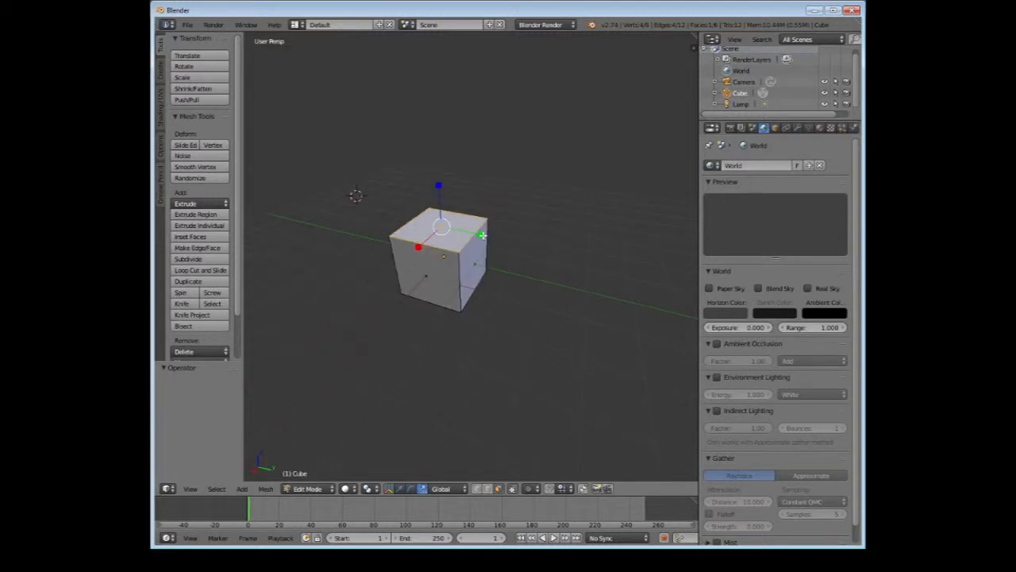
left_click(443, 226)
left_click_drag(480, 235, 437, 232)
mouse_move(480, 230)
middle_mouse_down()
mouse_move(479, 241)
mouse_move(410, 223)
mouse_move(491, 254)
middle_mouse_up()
scroll(410, 223, "up", 3)
key("ctrl+z")
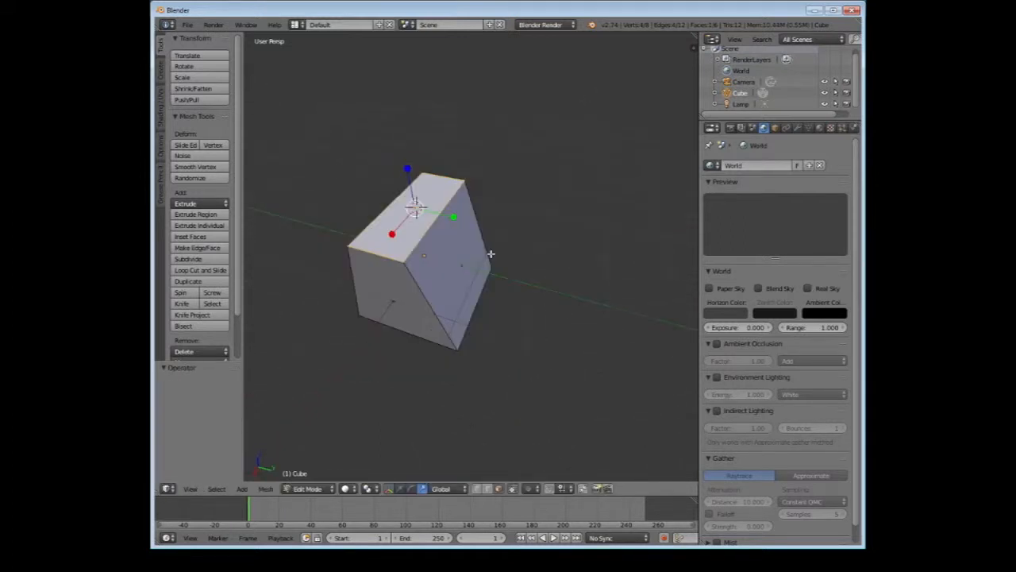
key("ctrl+z")
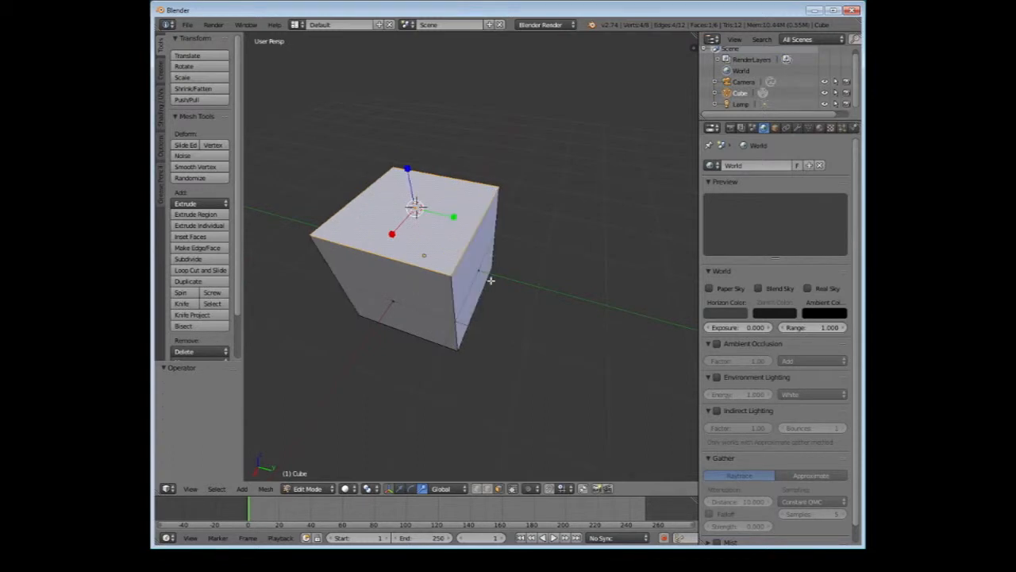
left_click(414, 488)
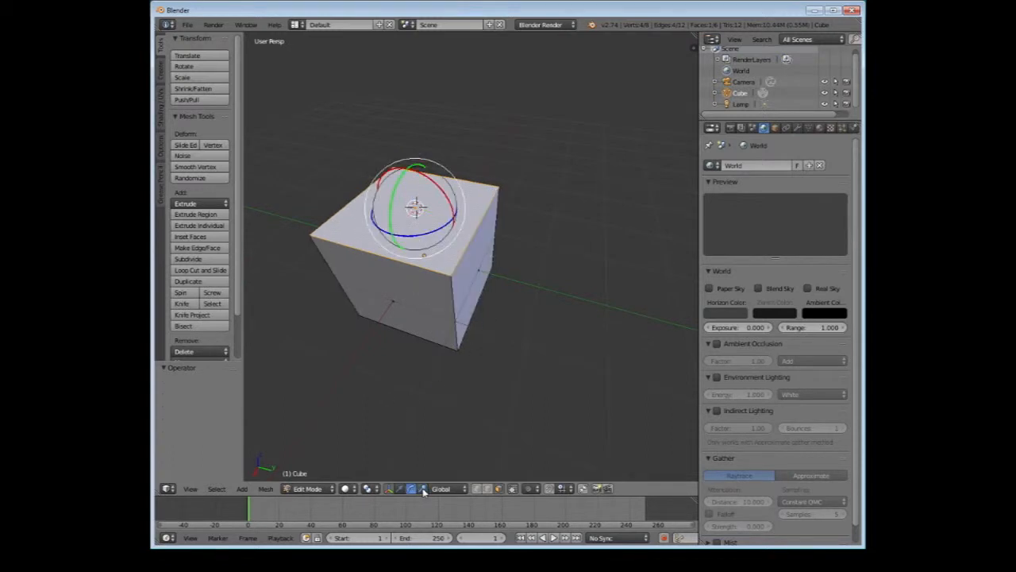
left_click(423, 488)
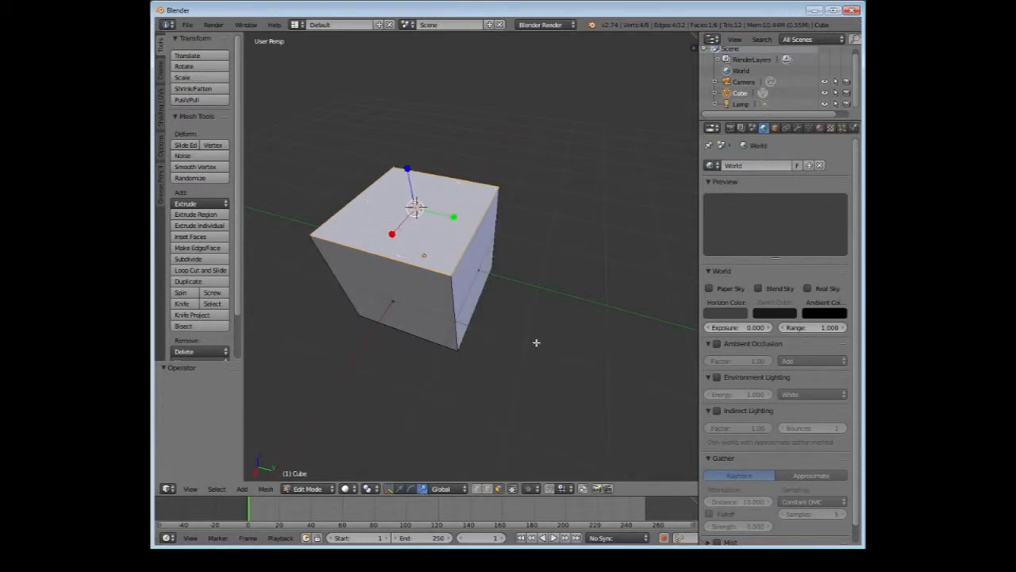
Select individual top corner vertices in turn, and switch to edge selection to select several top edges one by one
right_click(449, 259)
right_click(499, 184)
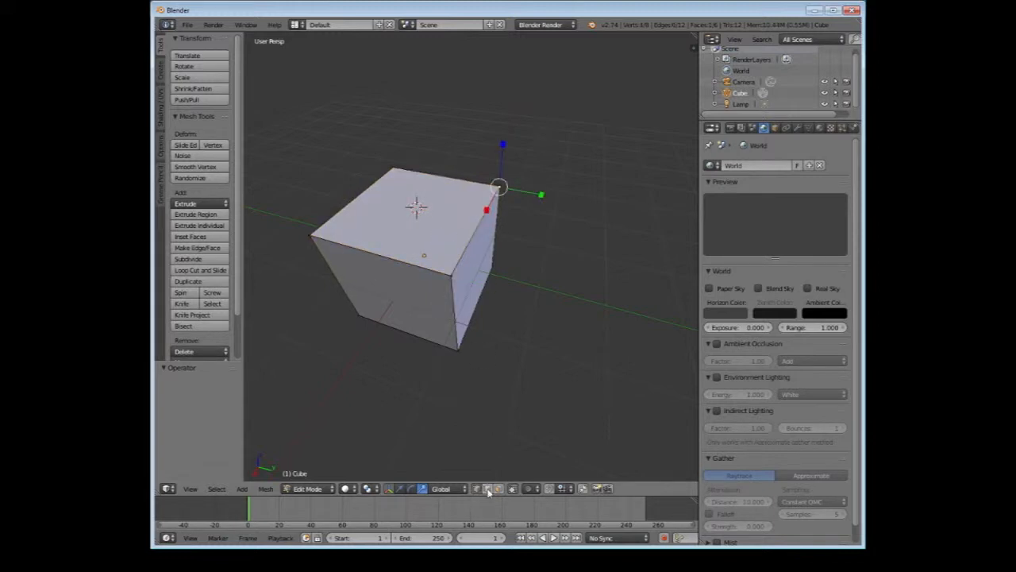
left_click(488, 488)
right_click(472, 231)
right_click(422, 266)
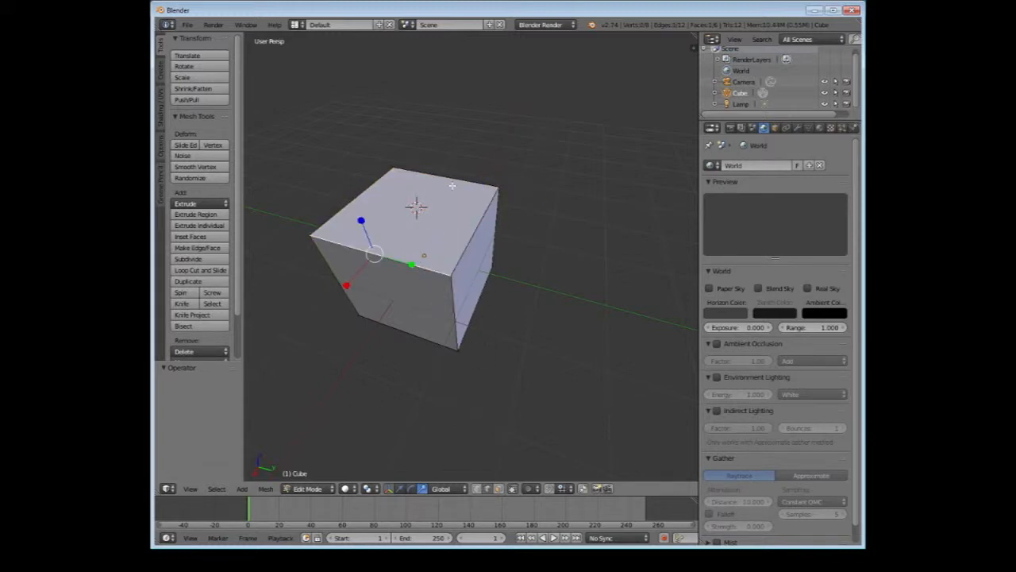
right_click(452, 186)
Switch to face selection and select the cube's side and top faces in turn, ending with the top face
left_click(498, 488)
right_click(433, 205)
right_click(475, 262)
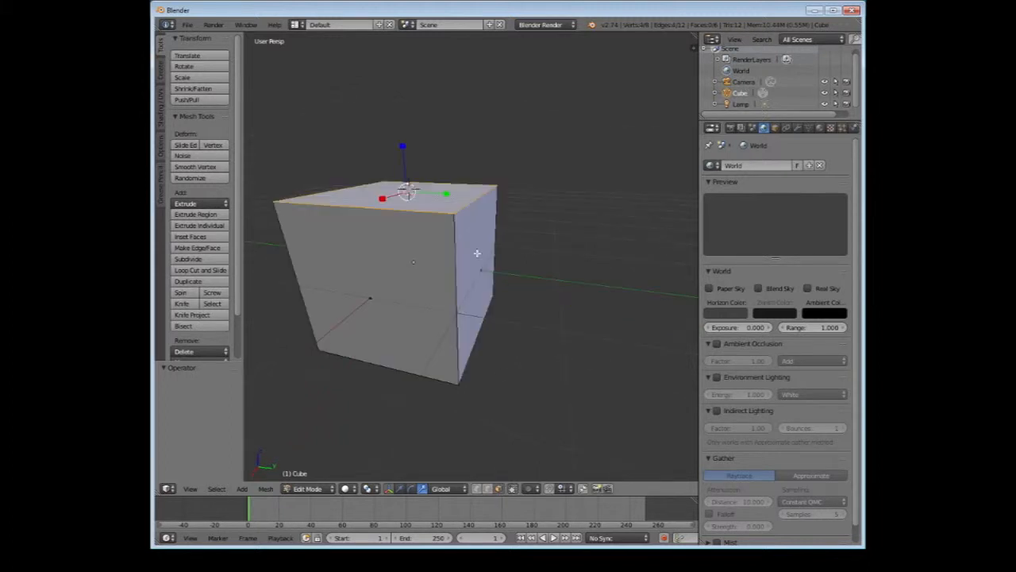
scroll(477, 253, "down", 3)
middle_click_drag(482, 241, 524, 263)
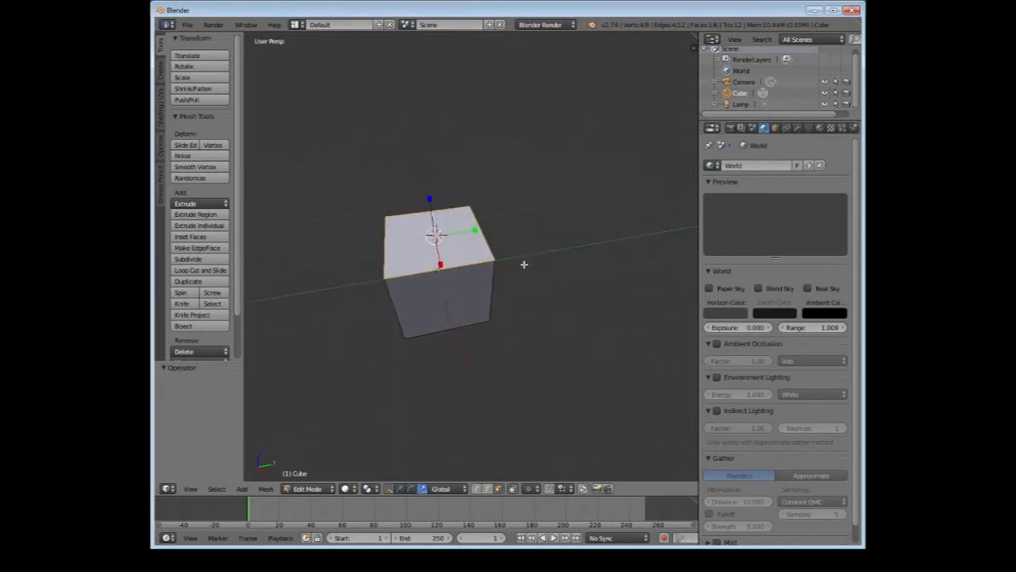
scroll(524, 264, "up", 1)
Switch back to the translate manipulator and extrude the cube's top face upward by about 1.73 units along Z
left_click(400, 489)
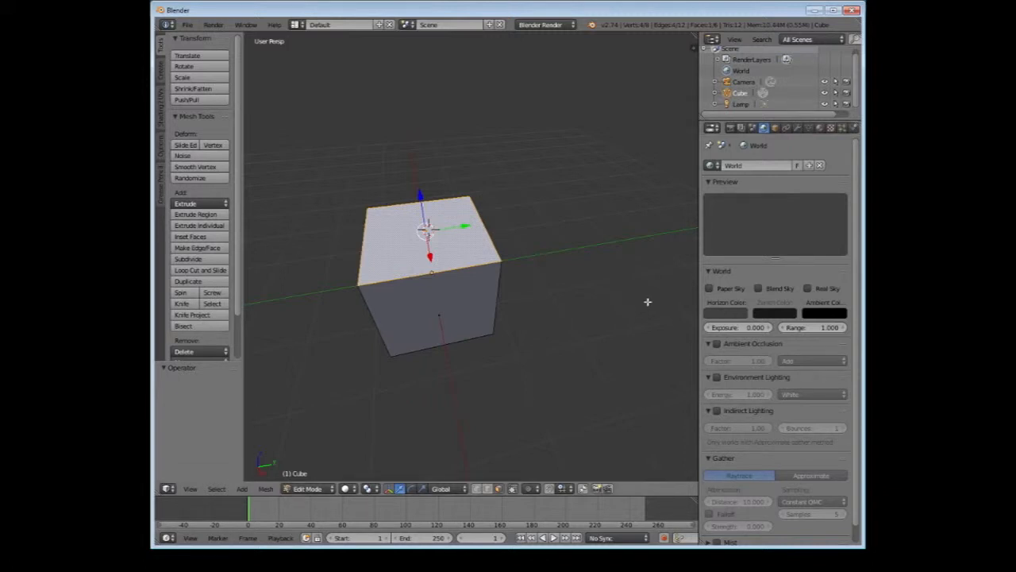
middle_click_drag(647, 302, 574, 236)
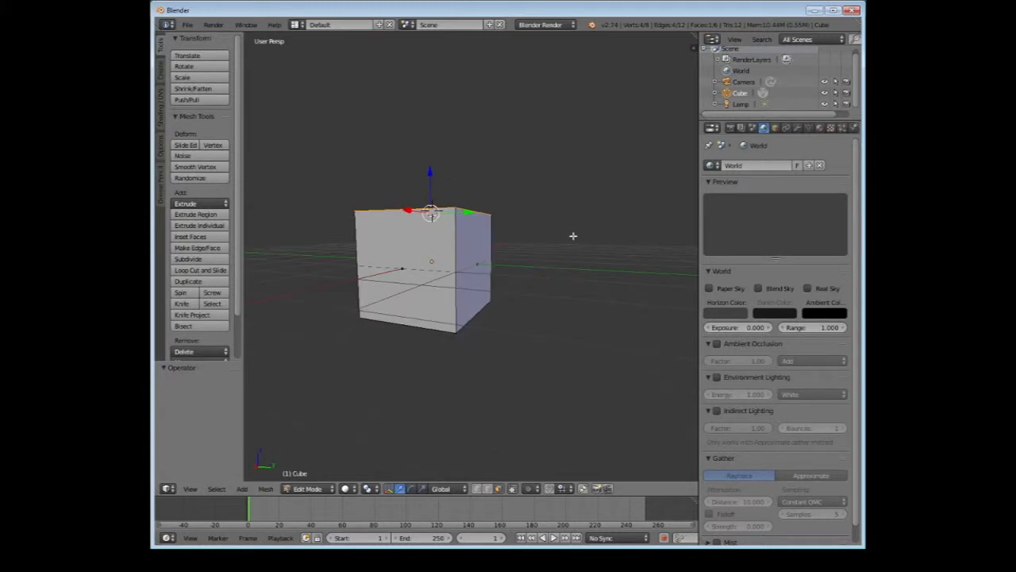
middle_click_drag(573, 235, 442, 215)
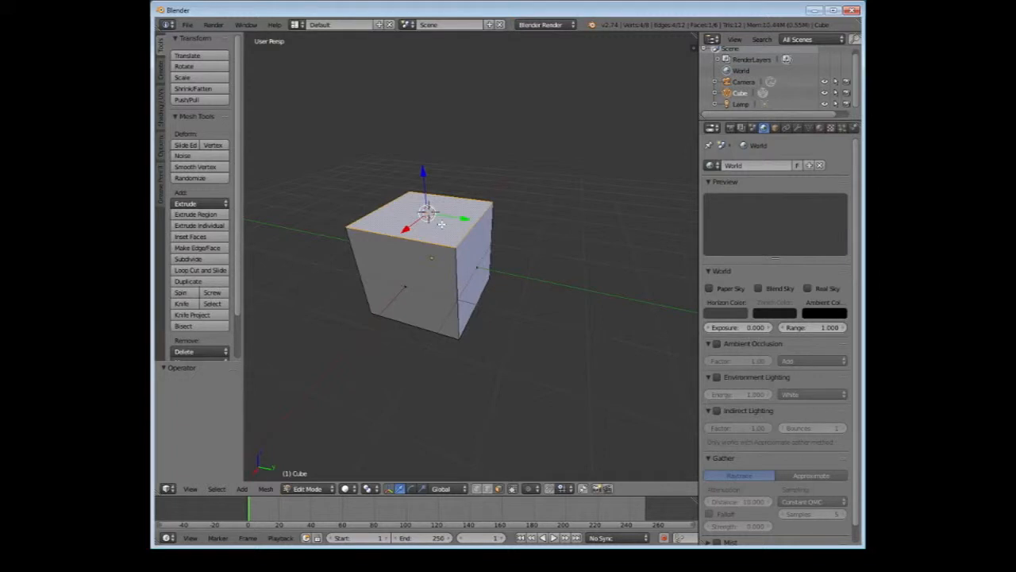
right_click(484, 236)
right_click(441, 221)
key("e")
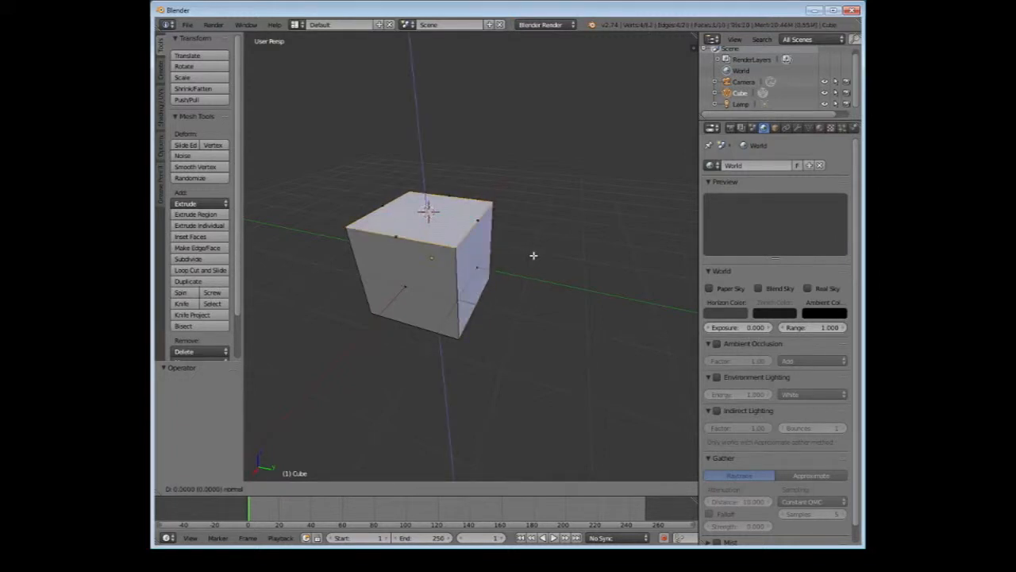
left_click(526, 148)
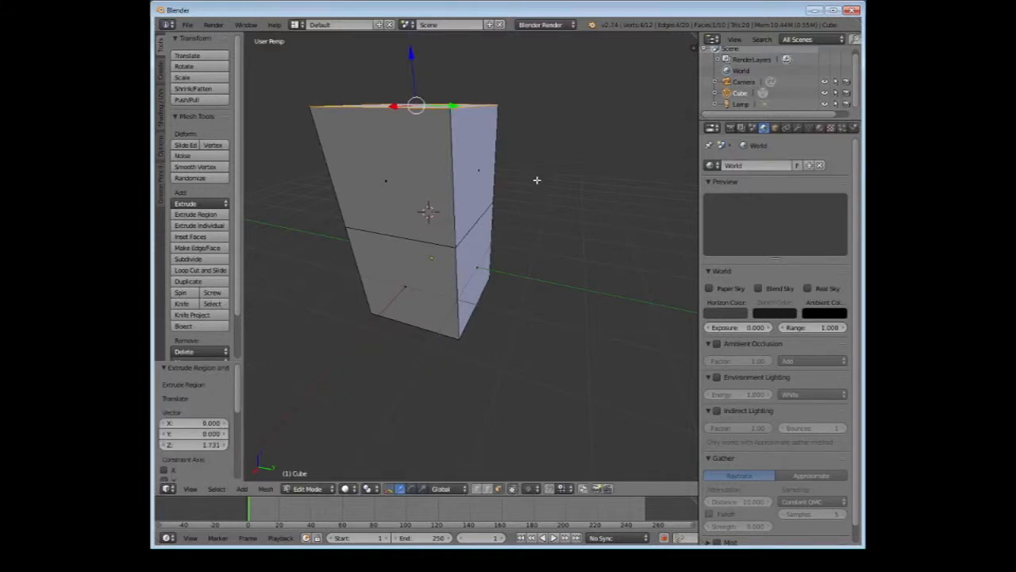
Select the lower side faces of the block in turn around its sides, followed by an upper side face
scroll(537, 180, "down", 3)
middle_click_drag(497, 249, 469, 207)
right_click(431, 252)
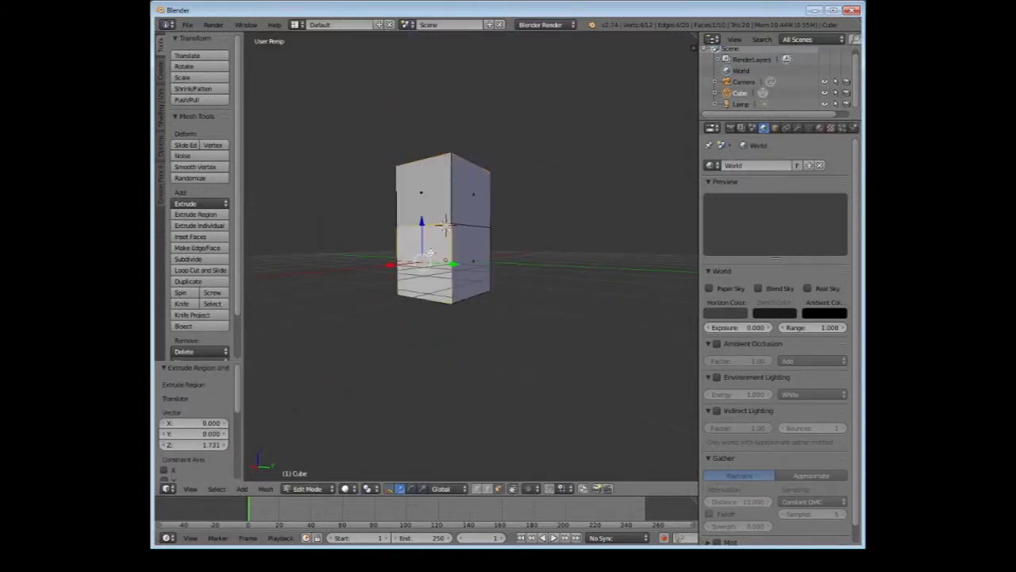
right_click(457, 255)
middle_click_drag(476, 251, 493, 283)
right_click(428, 266)
middle_click_drag(428, 265, 548, 245)
right_click(461, 270)
middle_click_drag(463, 271, 482, 217)
right_click(476, 274)
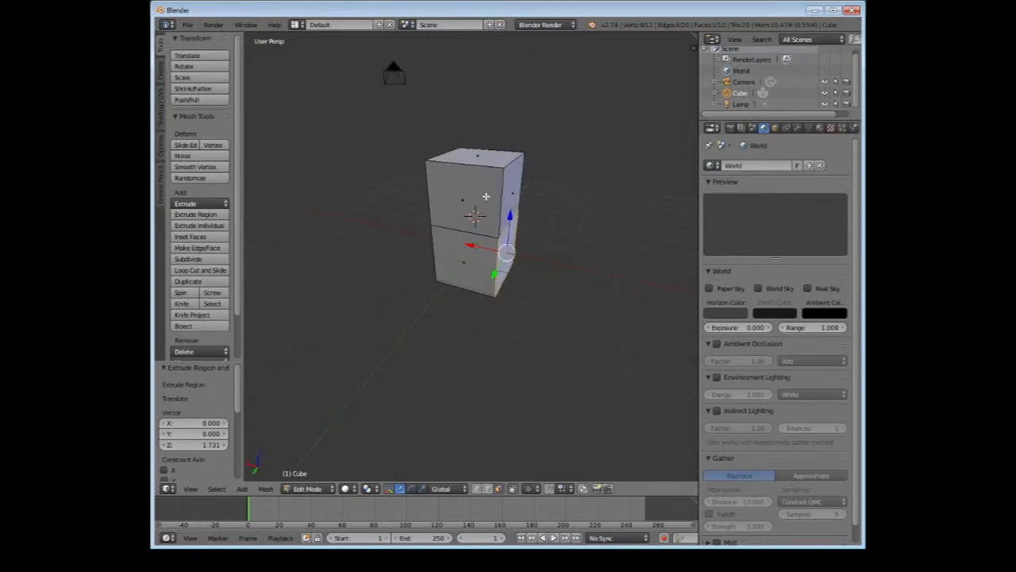
right_click(486, 196)
Extrude the block's upper side face outward along X in two stages, the second by about 2 units
right_click(507, 196)
middle_click_drag(543, 193, 473, 223)
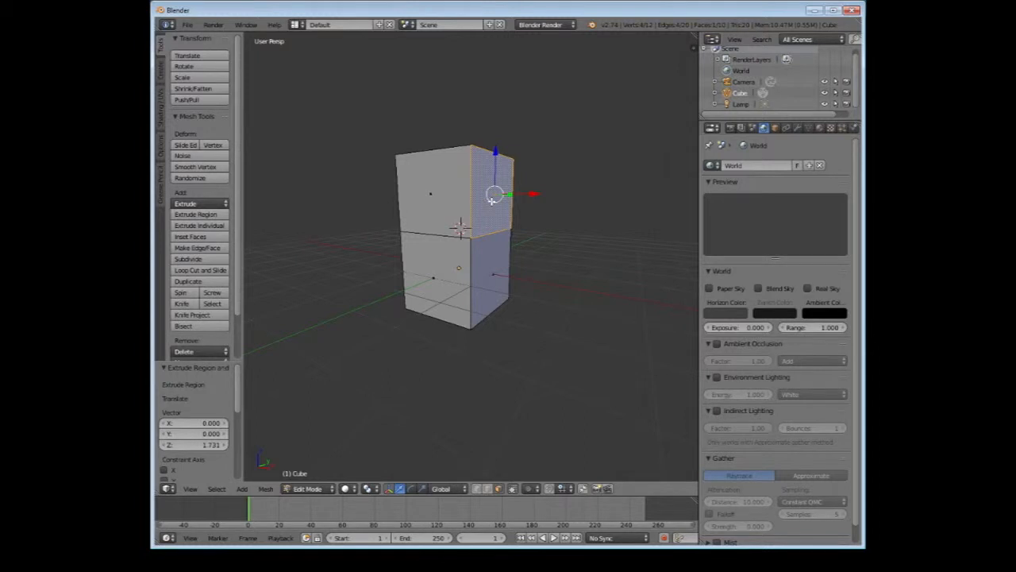
key("e")
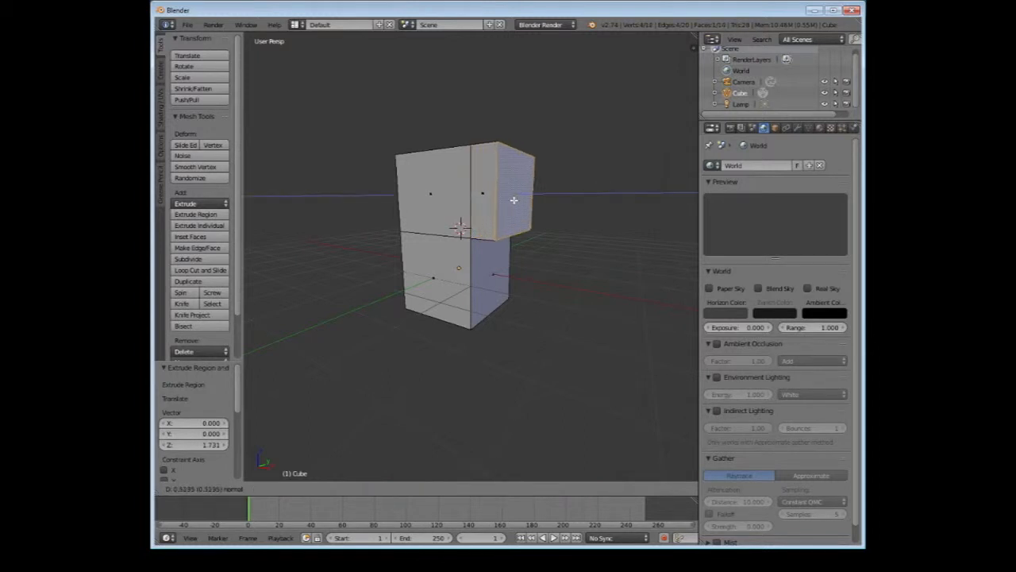
left_click(514, 200)
middle_click_drag(534, 256, 563, 275)
scroll(563, 274, "down", 5)
key("e")
left_click(600, 268)
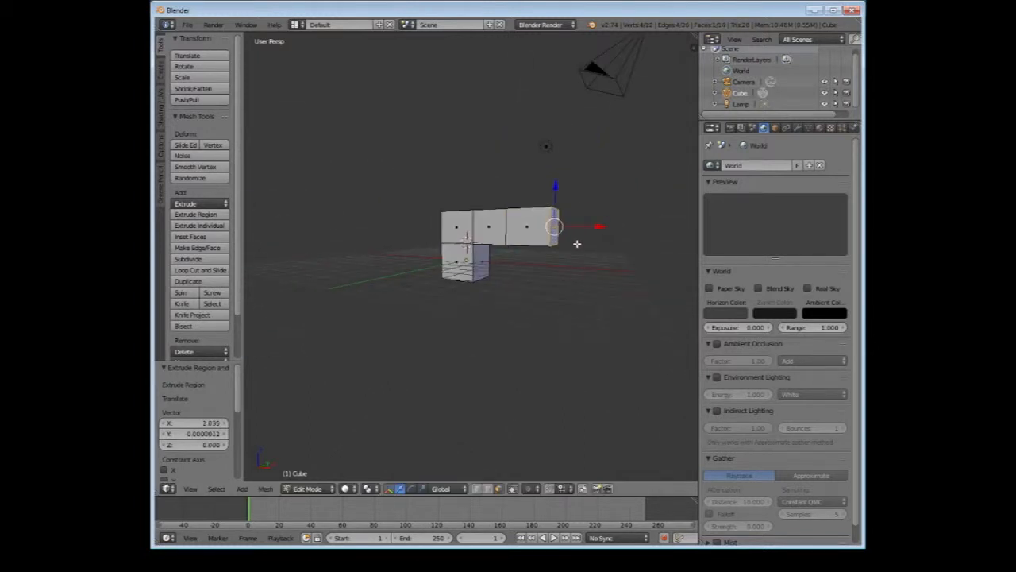
Extrude the arm's end segment upward from its top face, and its front face outward by about 2.12 units along negative Y
middle_click_drag(568, 237, 562, 296)
right_click(539, 247)
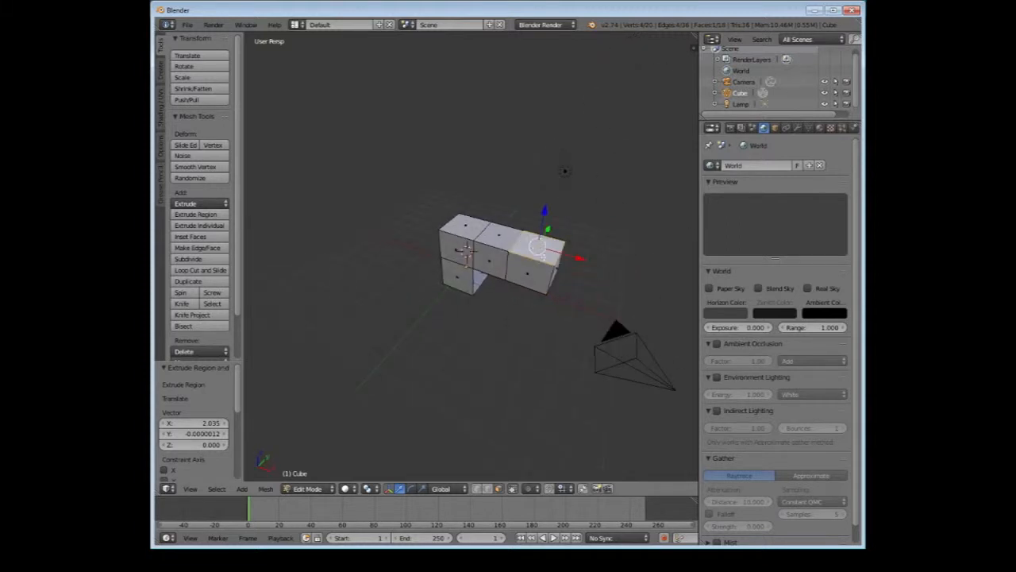
key("e")
left_click(543, 260)
right_click(540, 266)
key("e")
left_click(522, 303)
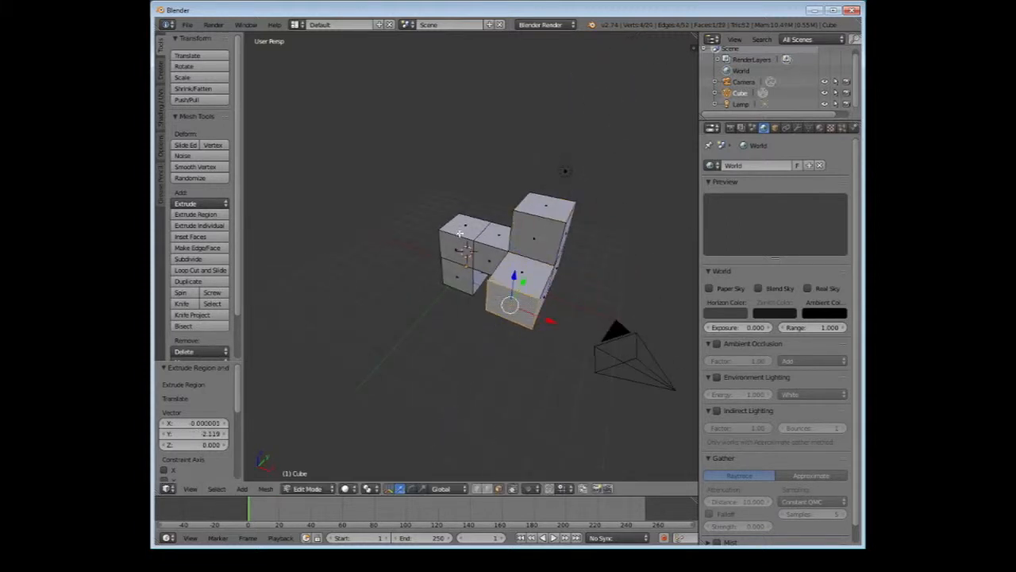
Extrude the top face of the original column upward by about 2.26 units along Z
right_click(464, 226)
key("e")
left_click(482, 189)
Extrude the column's opposite side face about 2.69 units along negative X, shrink its end, and extrude it a further 2.44 units
middle_click_drag(447, 244, 513, 220)
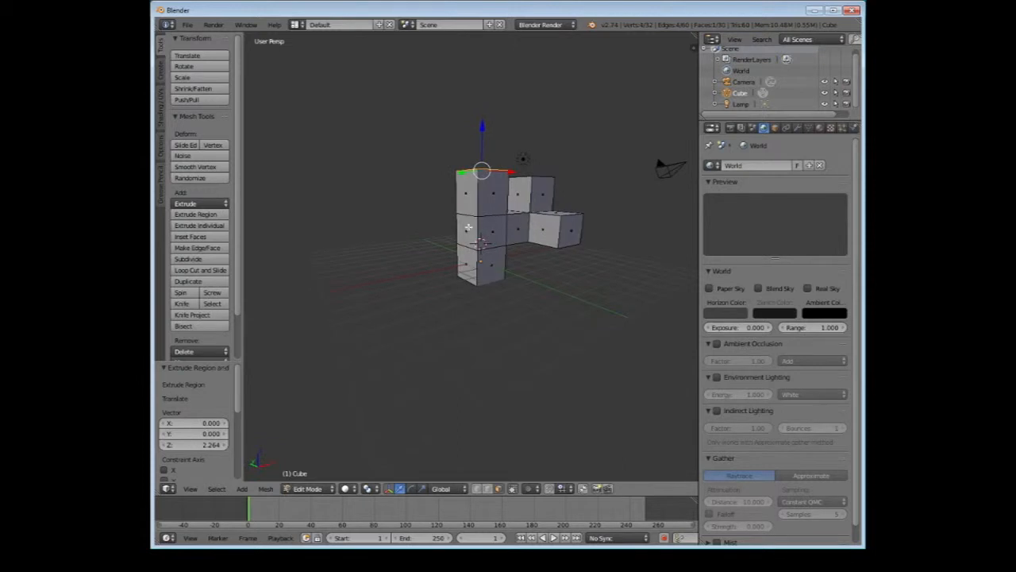
right_click(469, 228)
key("e")
left_click(480, 233)
key("s")
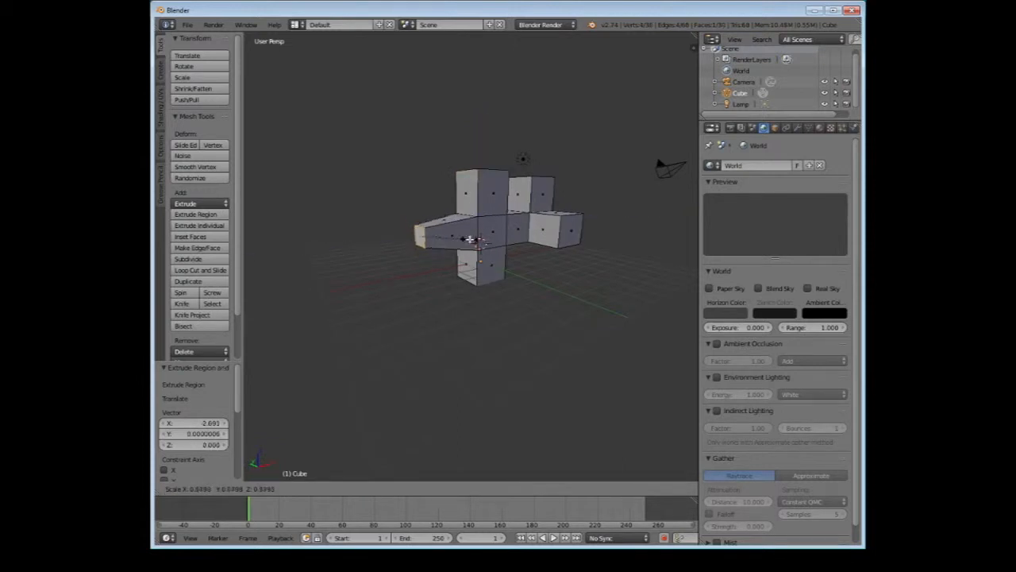
left_click(454, 235)
key("e")
left_click(415, 244)
Extrude the column's top face upward, scale it to about 0.235, and extrude it again into a thin spike
middle_click_drag(415, 244, 402, 263)
right_click(475, 185)
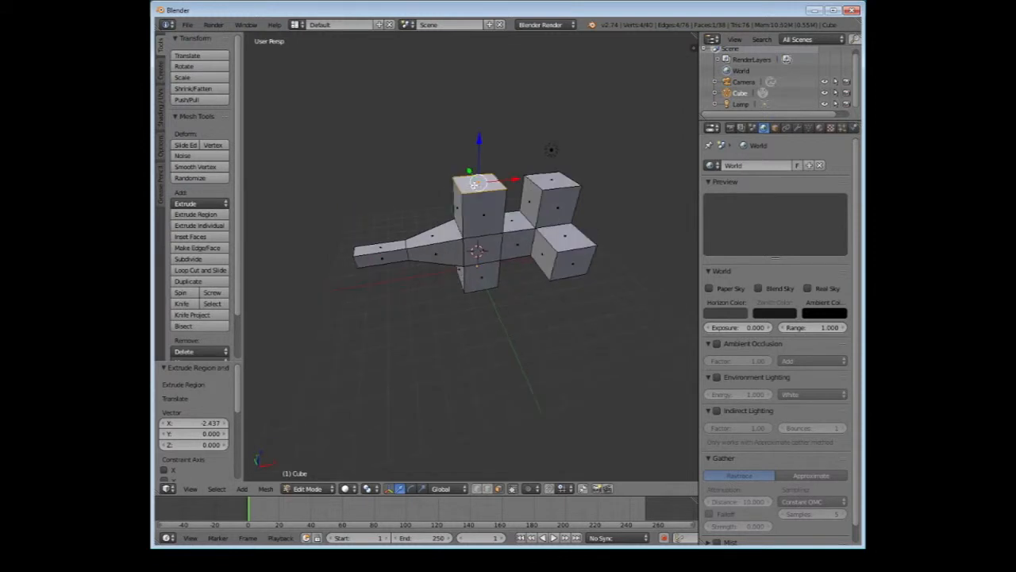
key("e")
left_click(481, 151)
key("s")
left_click(495, 150)
key("e")
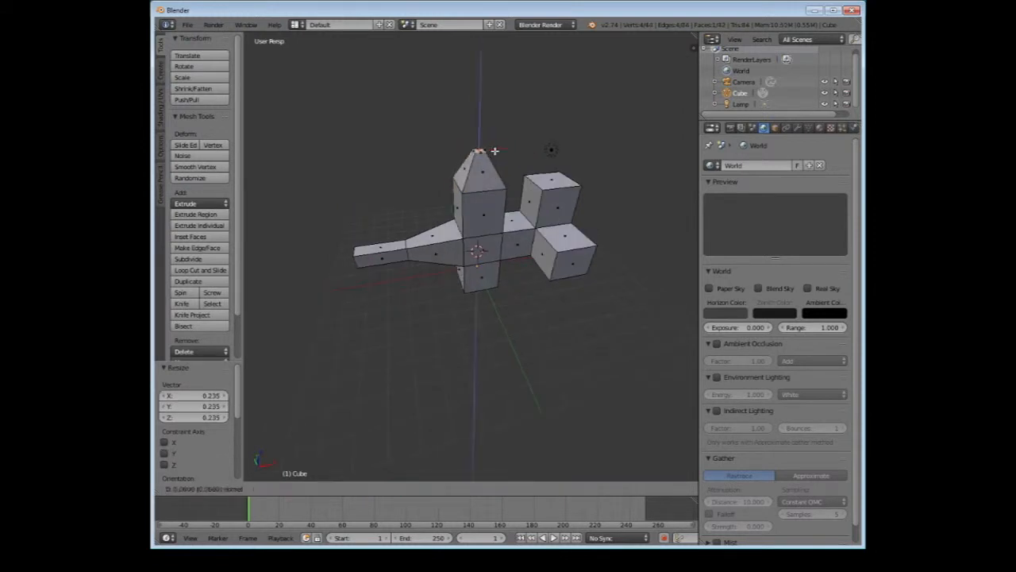
left_click(492, 86)
Extrude the raised end block's front face outward along negative Y in two stages, the first by about 1.13 units
right_click(569, 205)
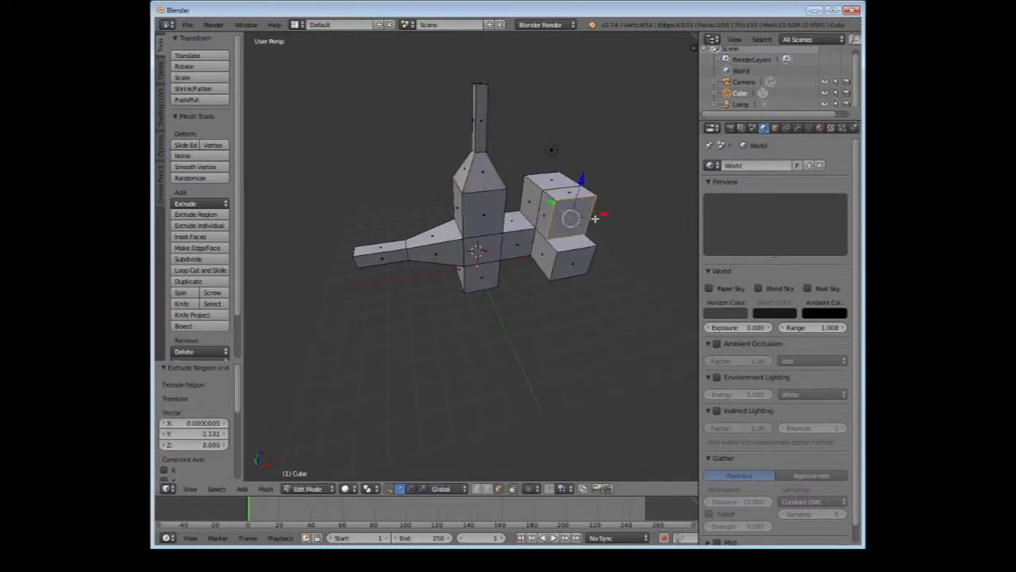
key("e")
left_click(586, 227)
Undo all the extrusions and scalings to get back to the plain cube
middle_click_drag(586, 227, 496, 205)
key("ctrl+z")
key("ctrl+z")
key("ctrl+z")
key("ctrl+z")
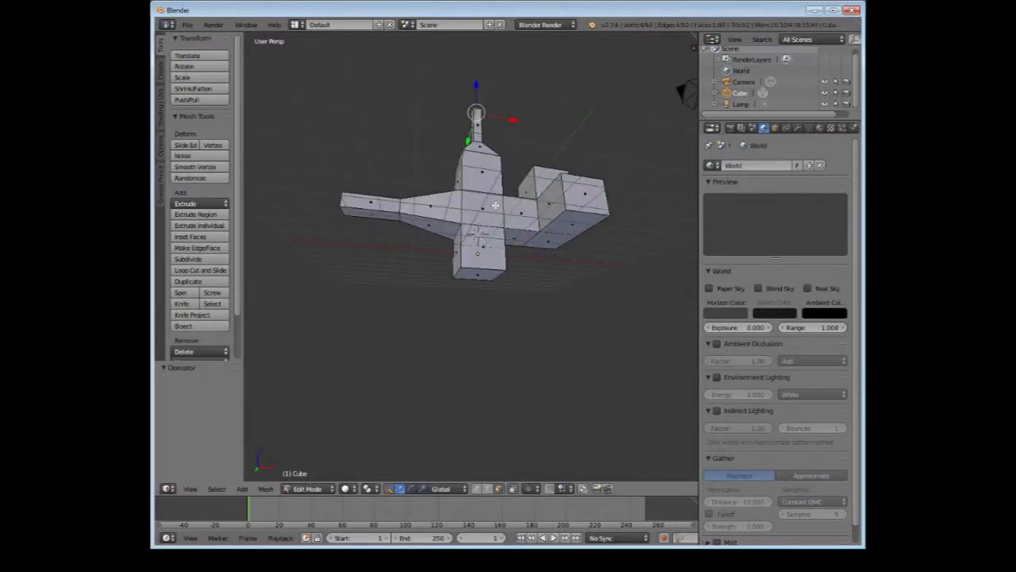
key("ctrl+z")
key("ctrl+z")
key("ctrl+z")
key("ctrl+z")
key("ctrl+z")
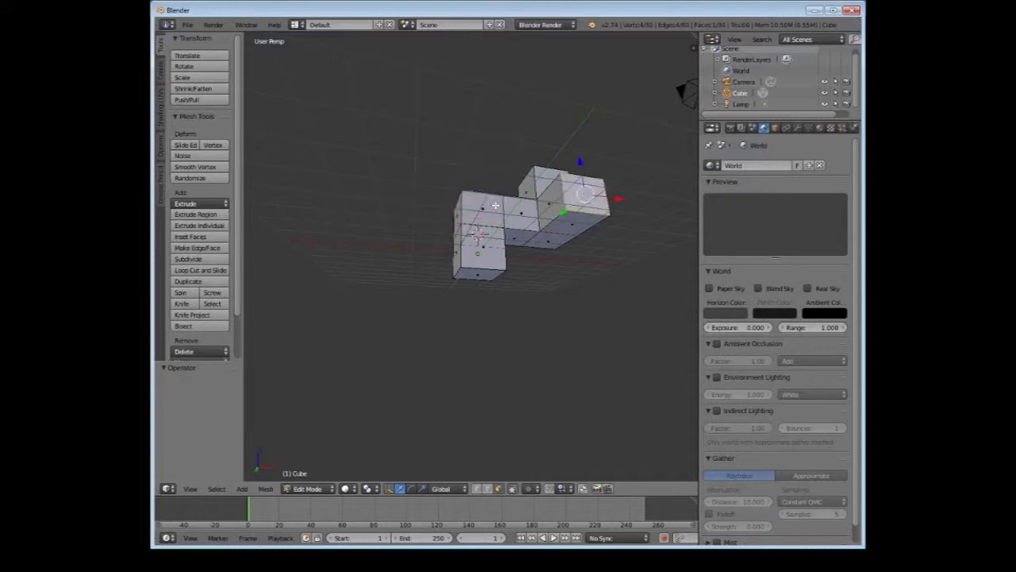
key("ctrl+z")
key("ctrl+z")
key("ctrl+z")
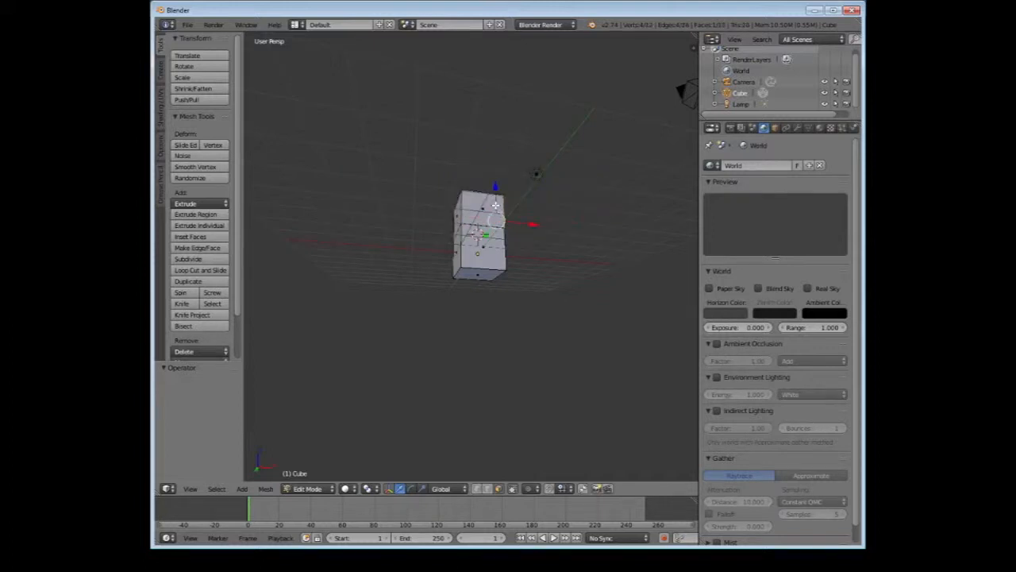
middle_click_drag(495, 205, 450, 236)
key("ctrl+z")
key("ctrl+z")
key("ctrl+z")
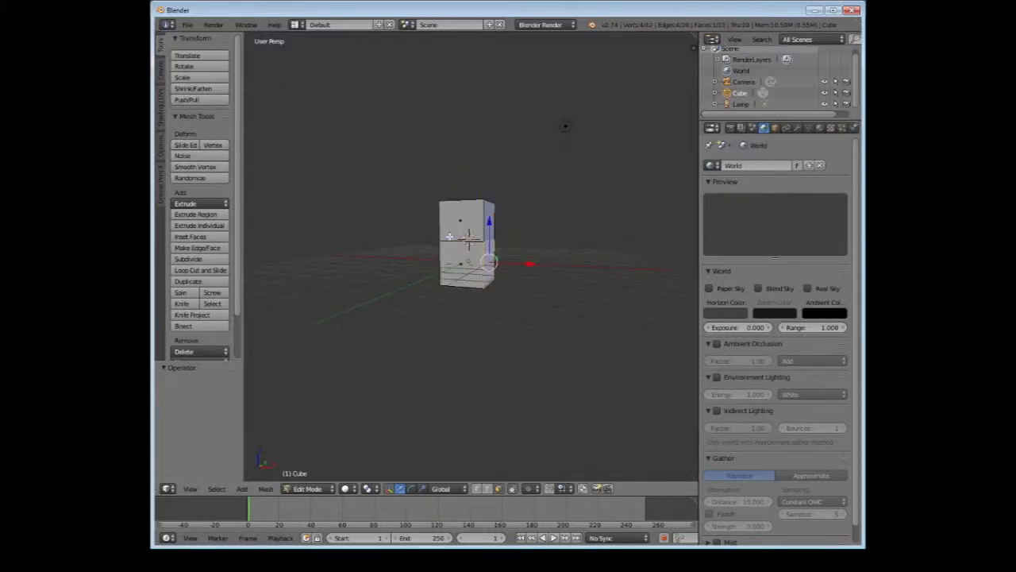
middle_click_drag(604, 243, 507, 291)
scroll(546, 279, "up", 3)
scroll(547, 279, "down", 3)
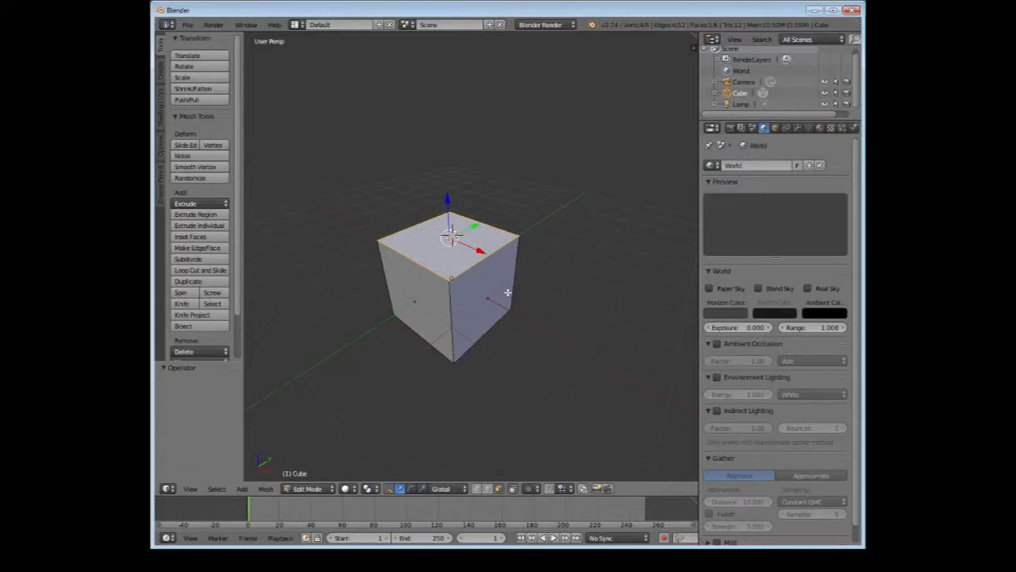
Delete the cube in Object Mode and add a new cube mesh with a radius of 1
scroll(508, 293, "down", 3)
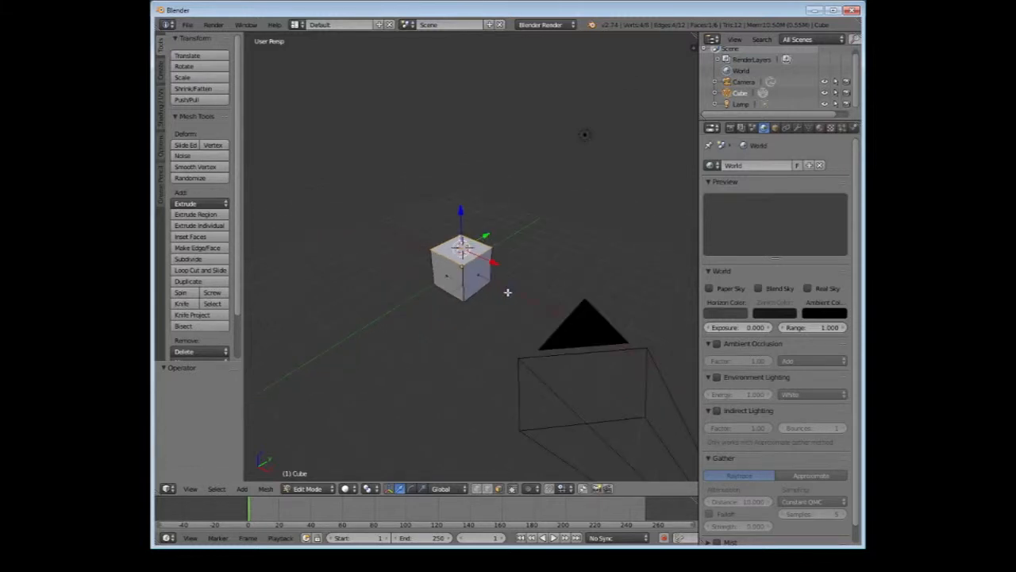
left_click(317, 491)
left_click(320, 476)
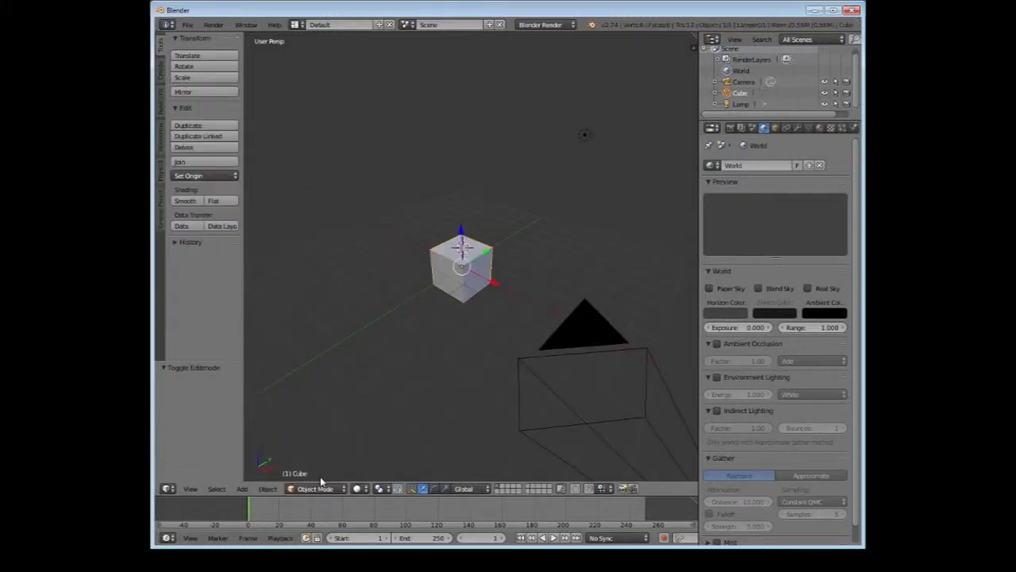
left_click(208, 149)
left_click(159, 68)
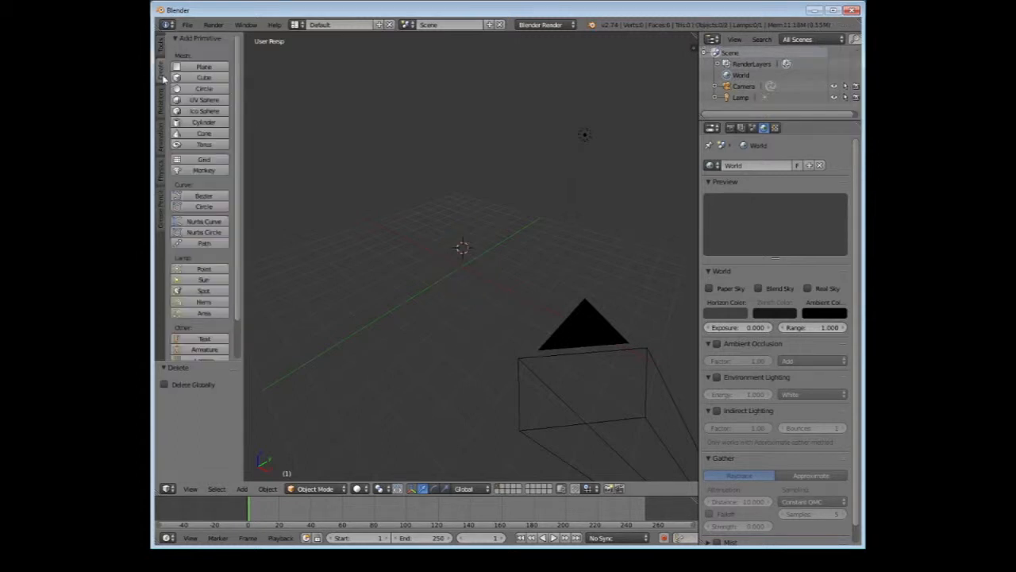
left_click(202, 78)
middle_click_drag(354, 242, 331, 260)
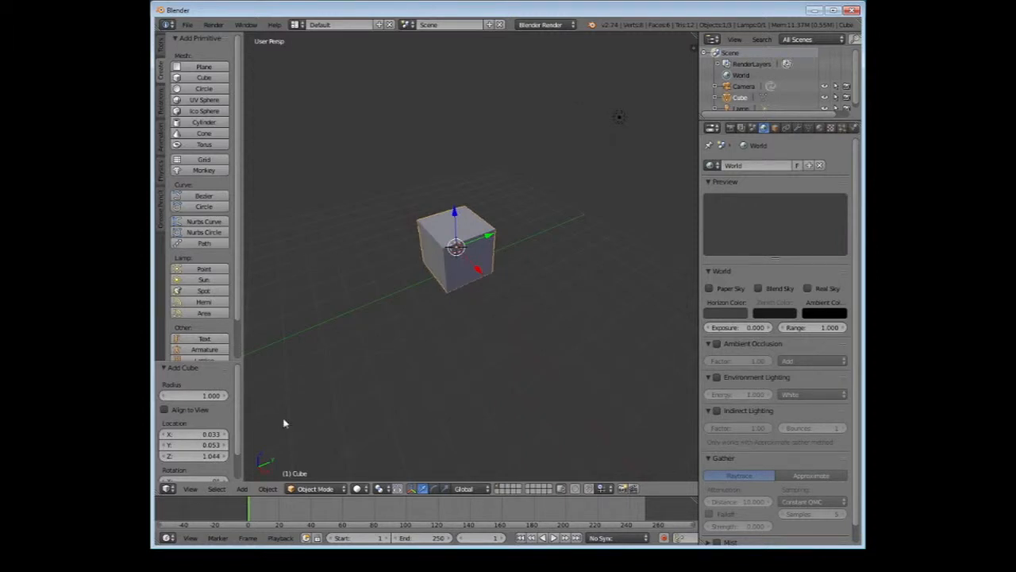
Switch to Chrome, examine the side-view pistol picture and its image saving options, and return to Blender
left_click(238, 560)
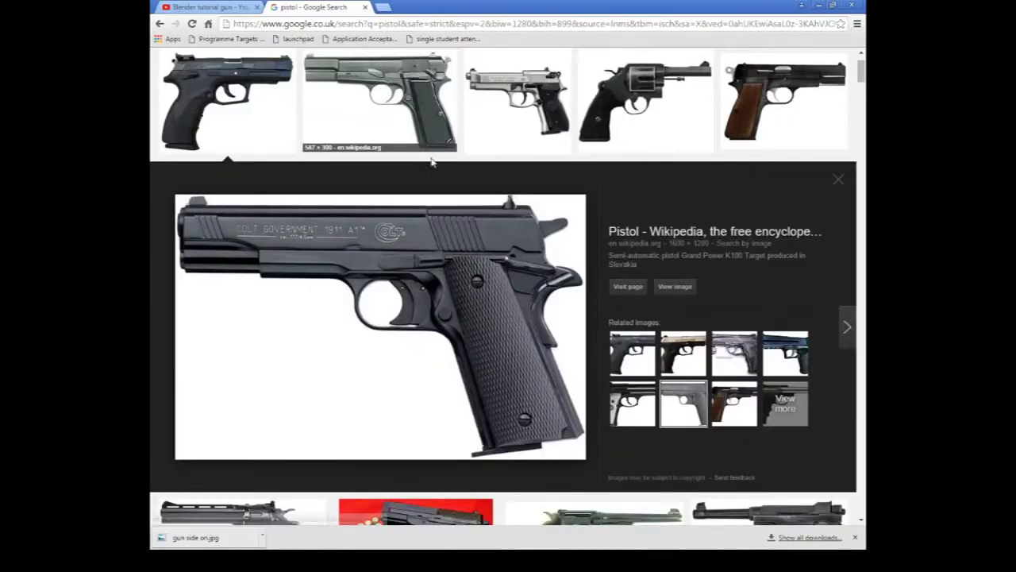
scroll(431, 162, "up", 1)
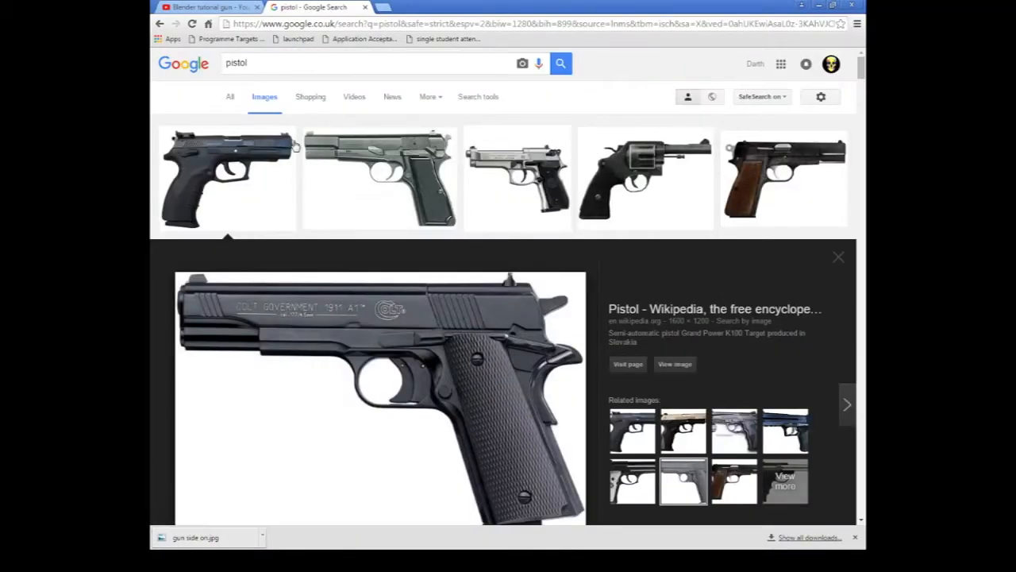
scroll(342, 238, "down", 3)
scroll(395, 319, "up", 2)
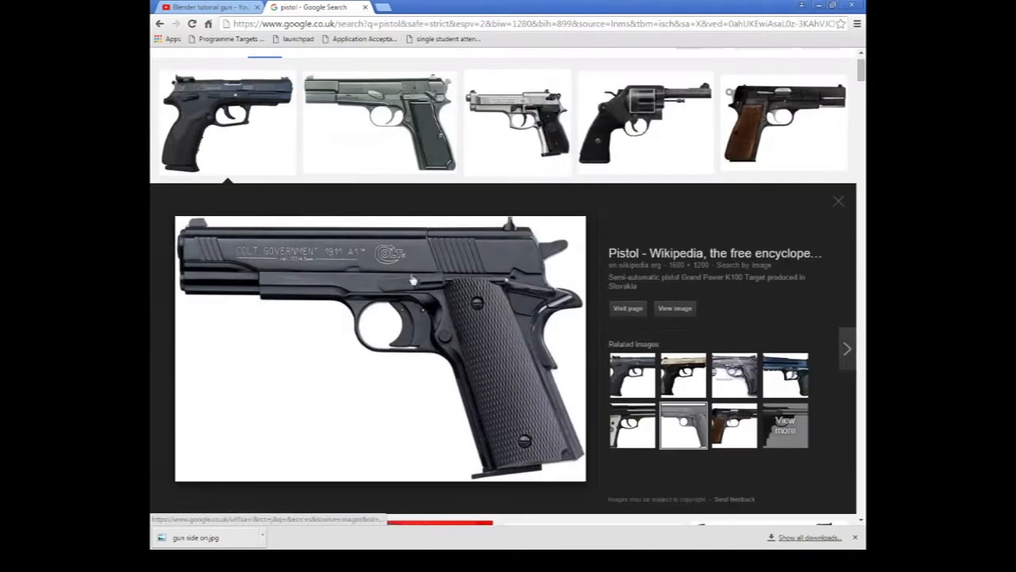
right_click(392, 311)
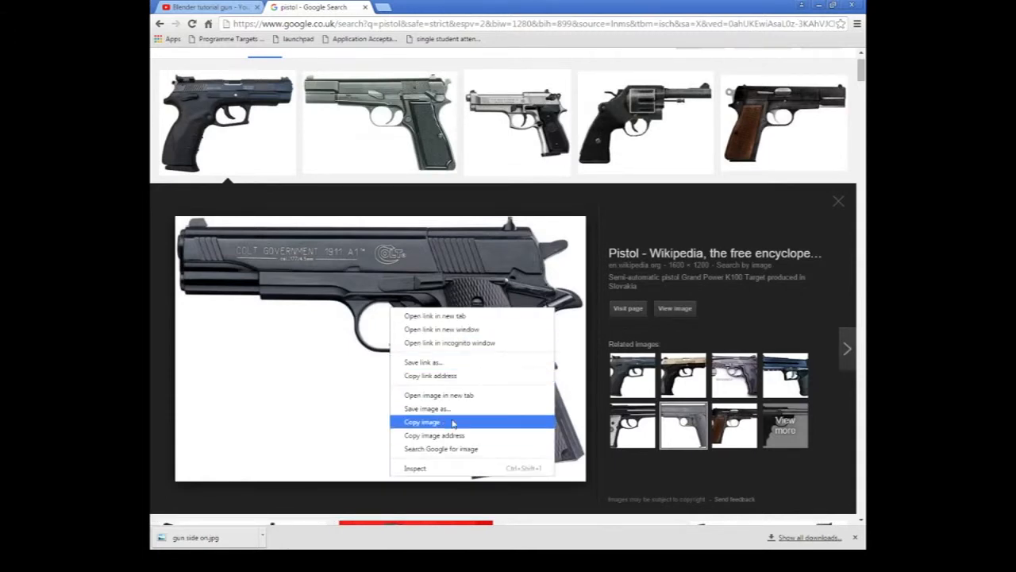
left_click(751, 5)
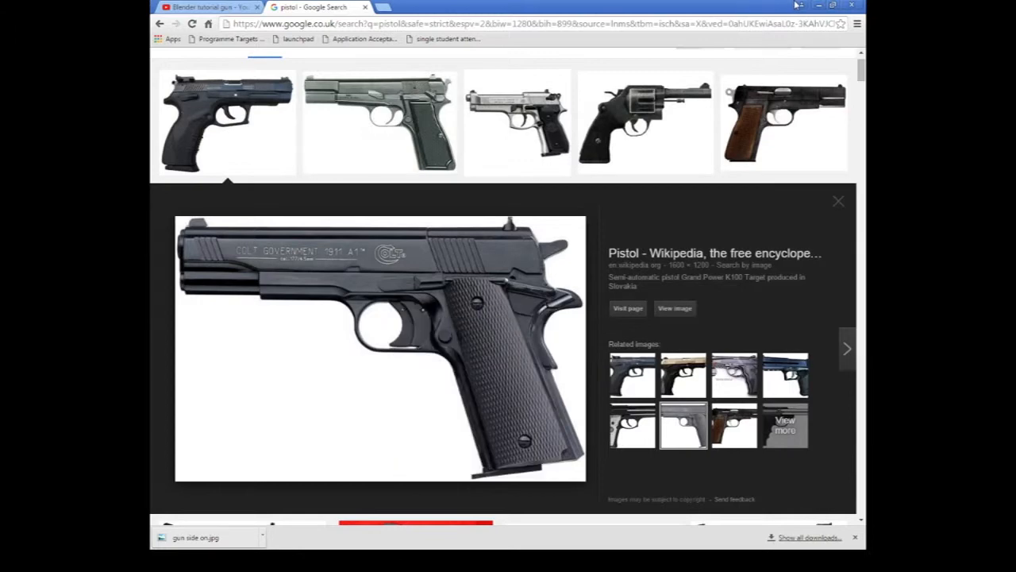
left_click(819, 5)
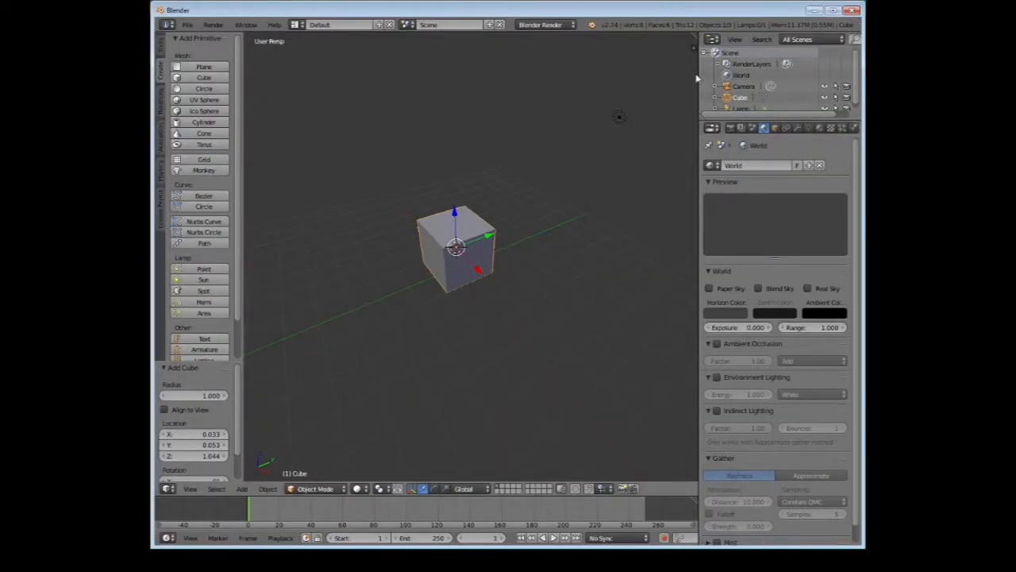
scroll(519, 263, "down", 4)
scroll(518, 263, "up", 4)
middle_click_drag(518, 263, 506, 227)
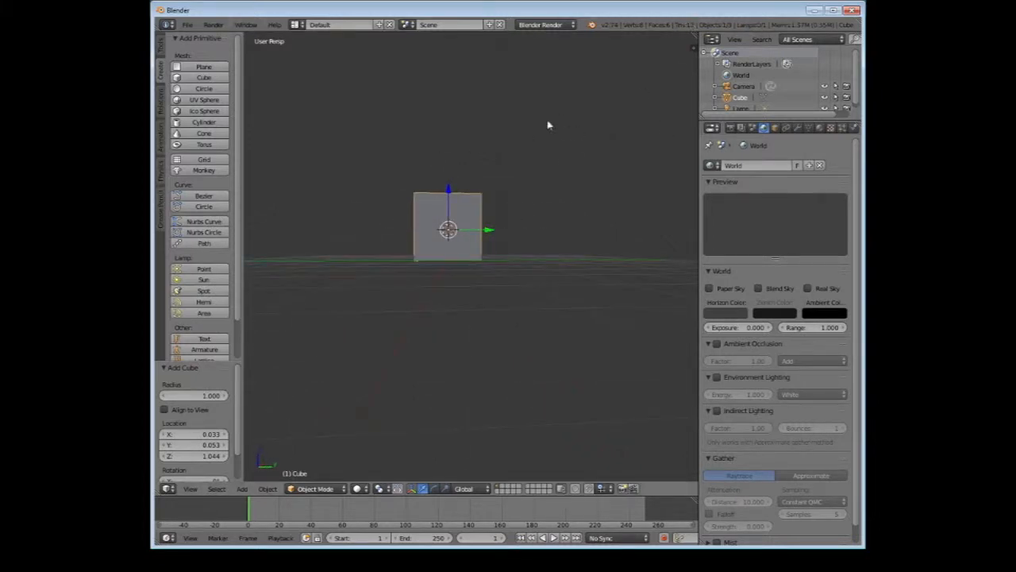
middle_click_drag(549, 125, 603, 180)
scroll(604, 180, "down", 3)
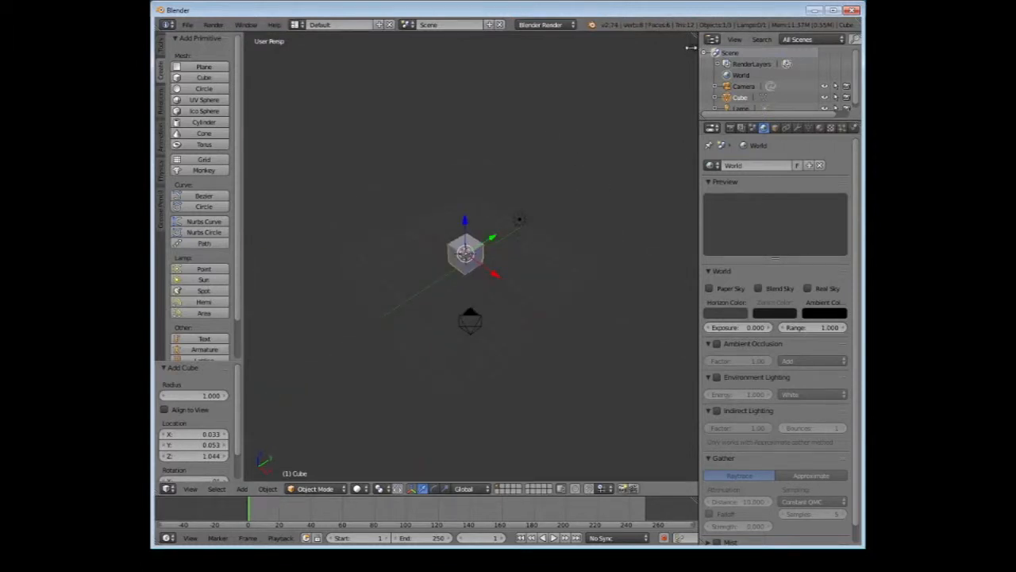
Show the 3D view's properties, enable Background Images, and add an empty background image entry for all views
left_click(691, 49)
scroll(657, 149, "up", 5)
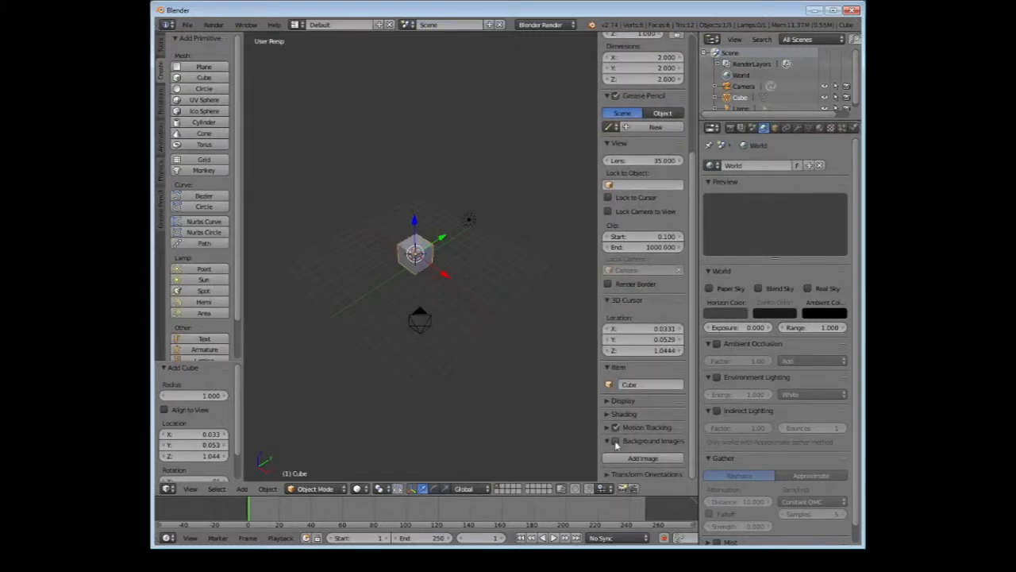
left_click(616, 442)
left_click(635, 459)
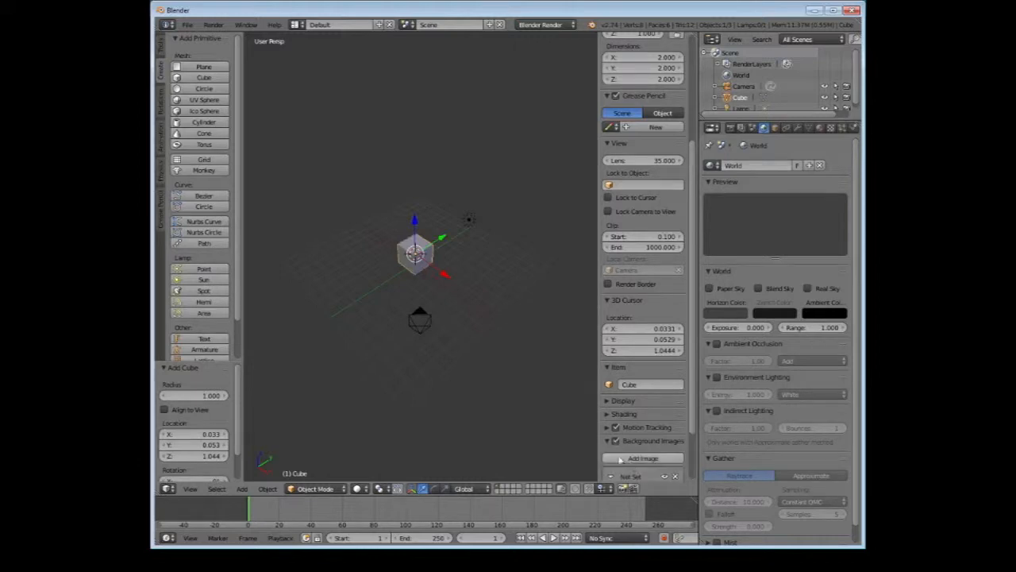
scroll(640, 452, "down", 2)
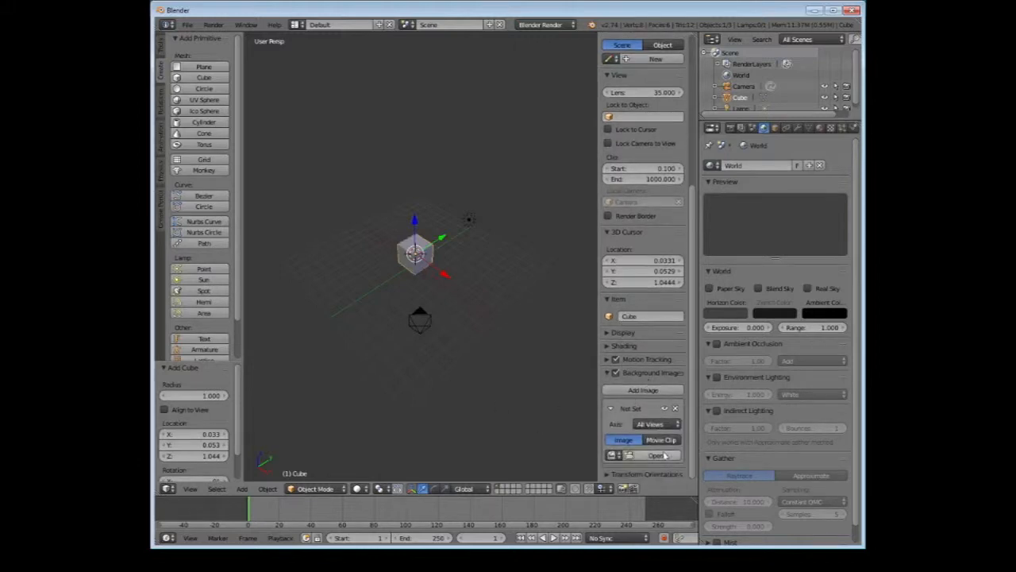
left_click(609, 410)
left_click(609, 410)
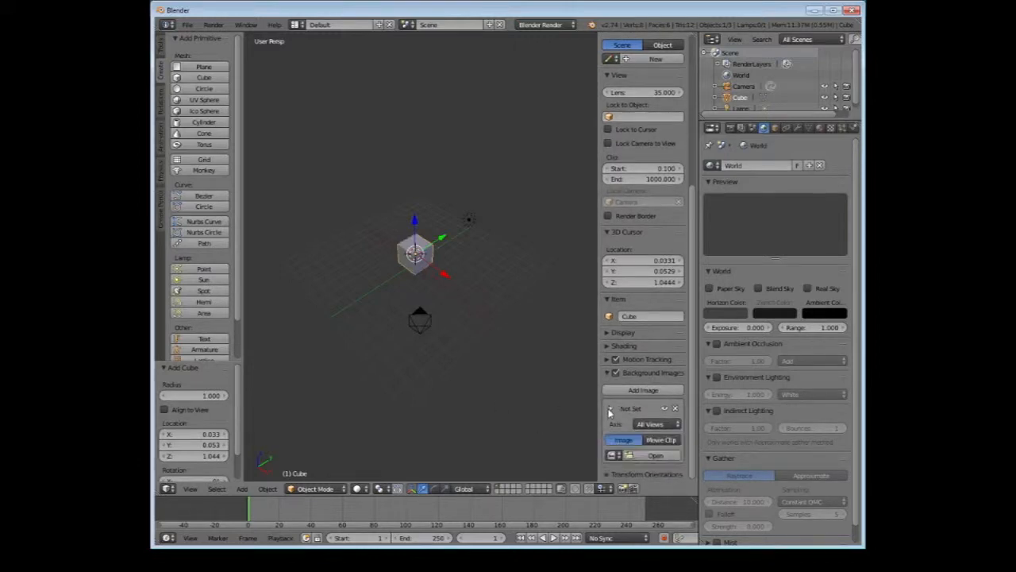
Load gun side on.jpg from the BRUCE folder as the background image
left_click(652, 456)
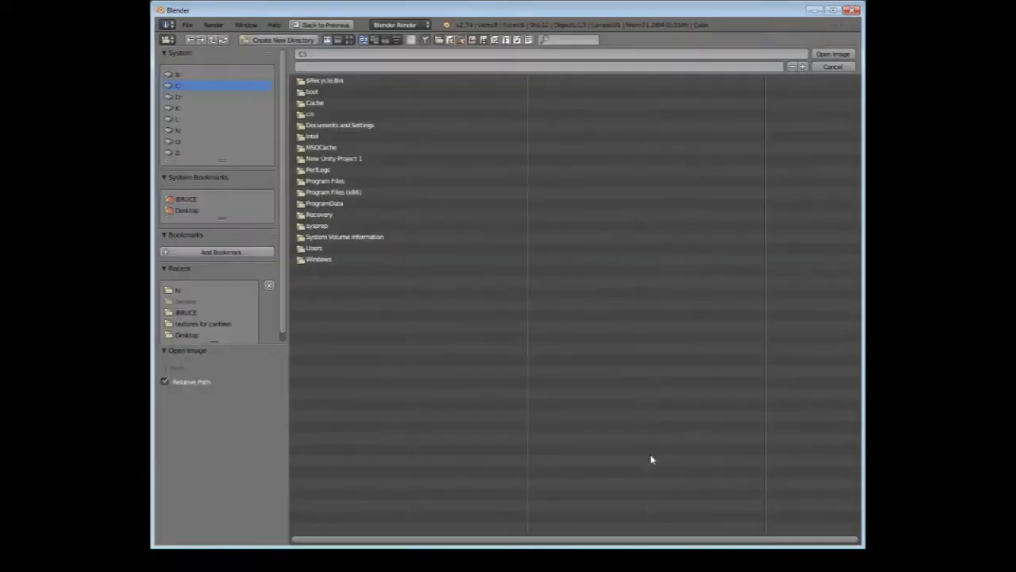
left_click(190, 313)
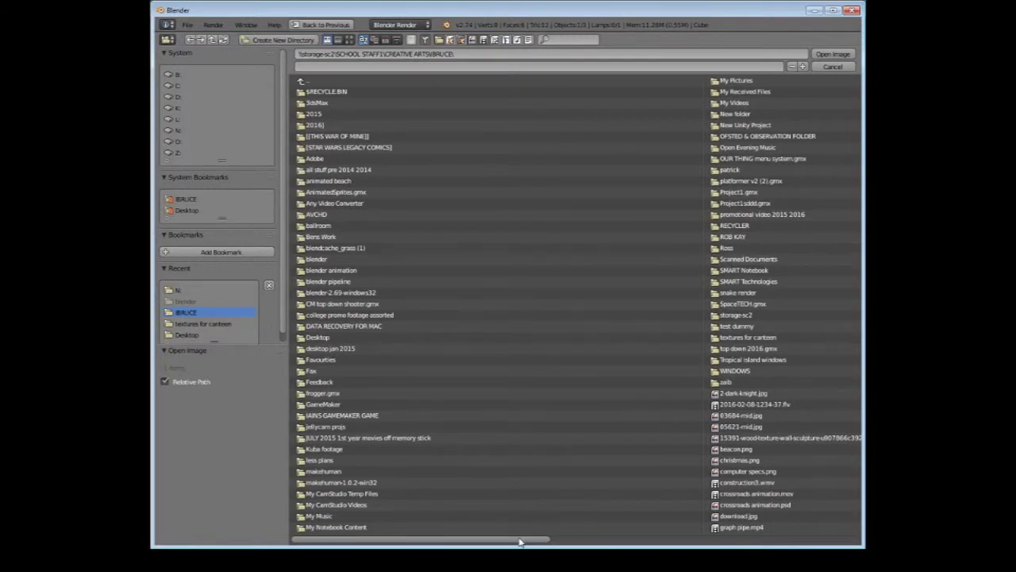
left_click_drag(508, 540, 754, 544)
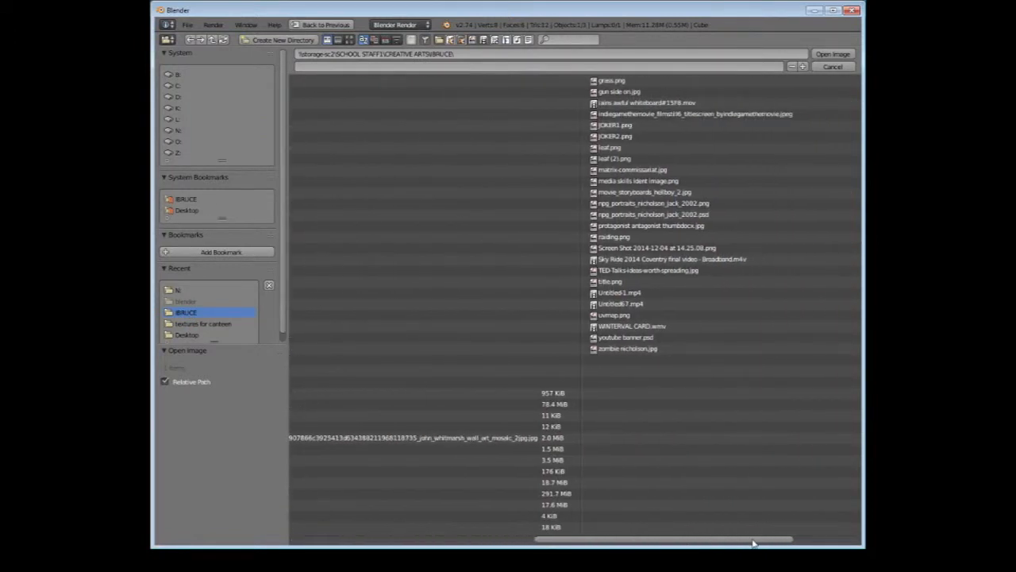
left_click(621, 92)
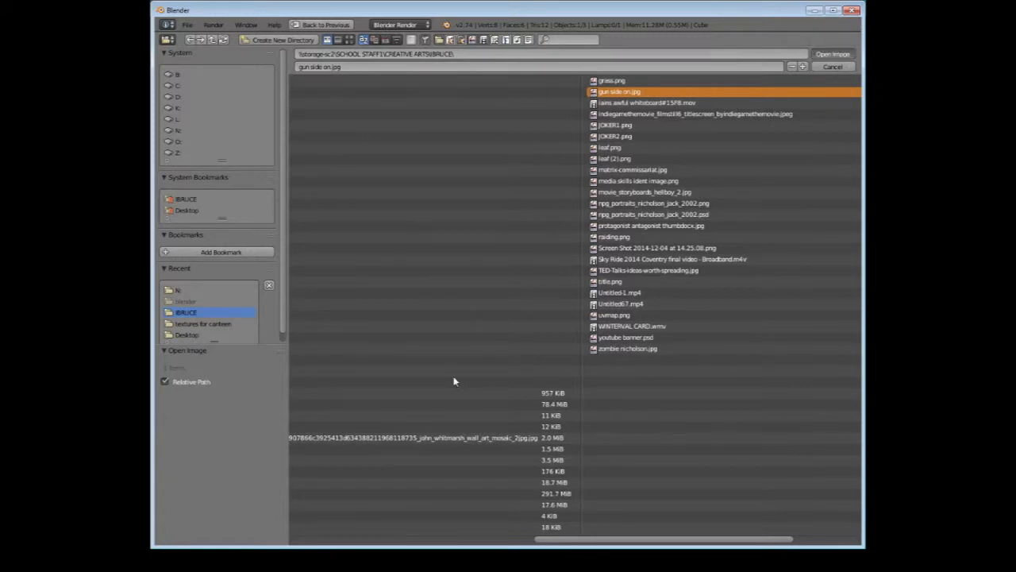
key("Return")
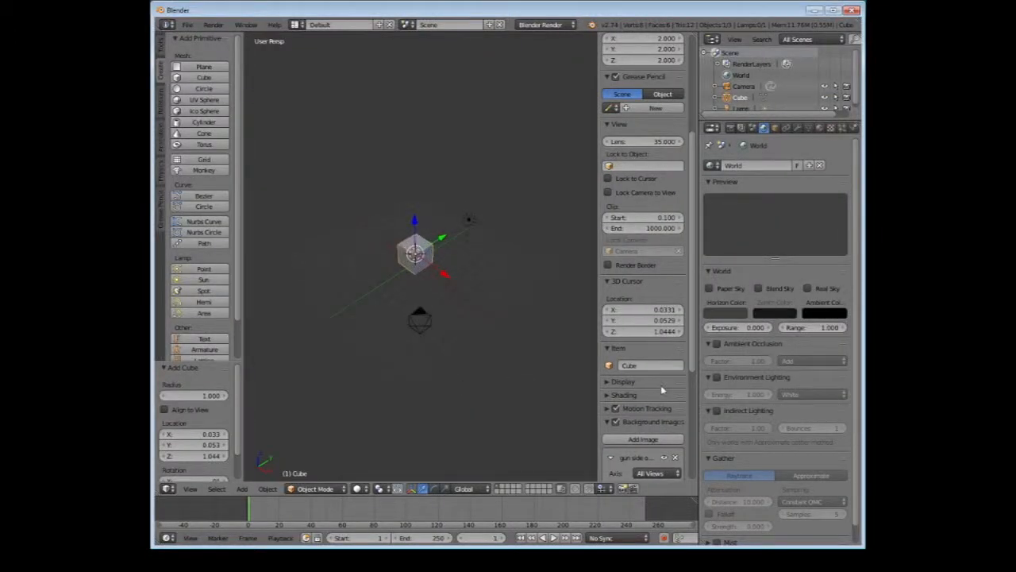
scroll(669, 390, "down", 6)
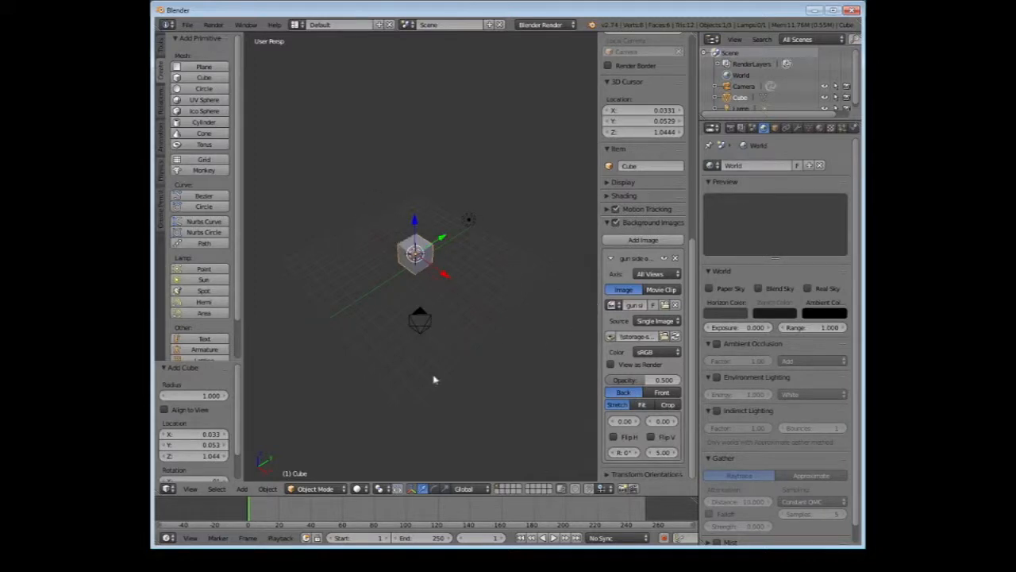
Switch the 3D view to Quad View, hide the properties region, and enlarge the cube and pistol picture in all four views
left_click(190, 489)
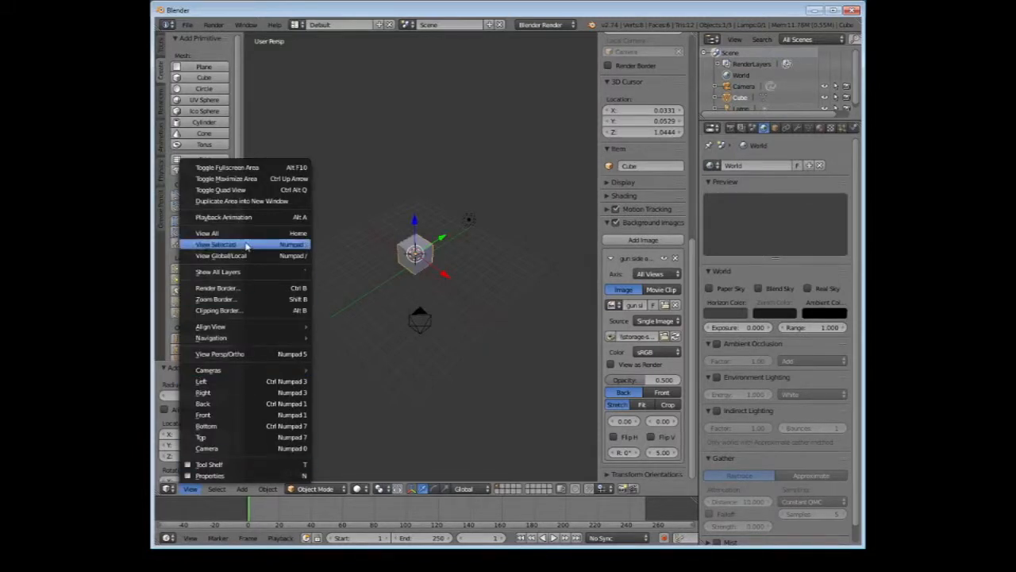
left_click(238, 190)
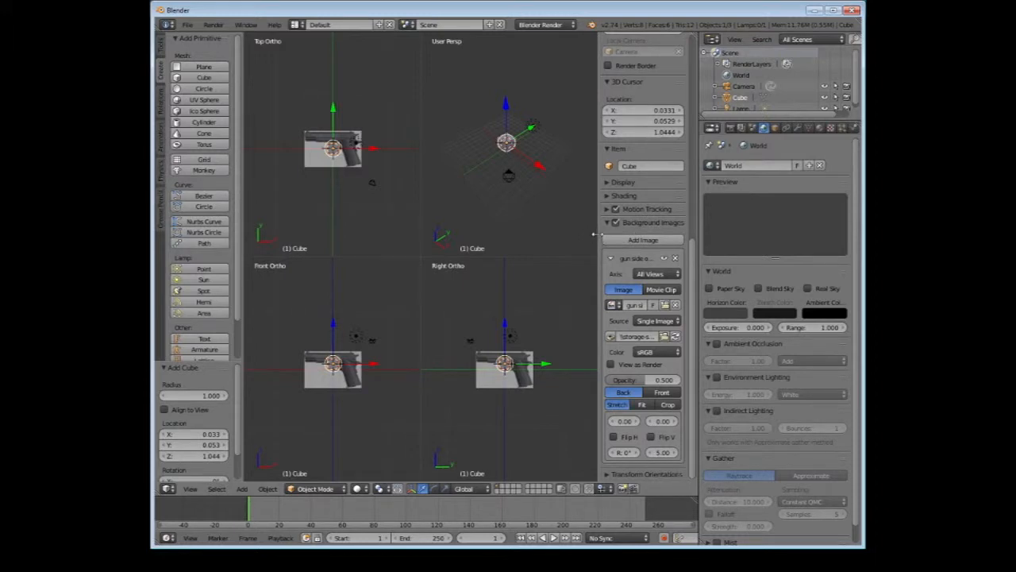
left_click_drag(594, 234, 765, 242)
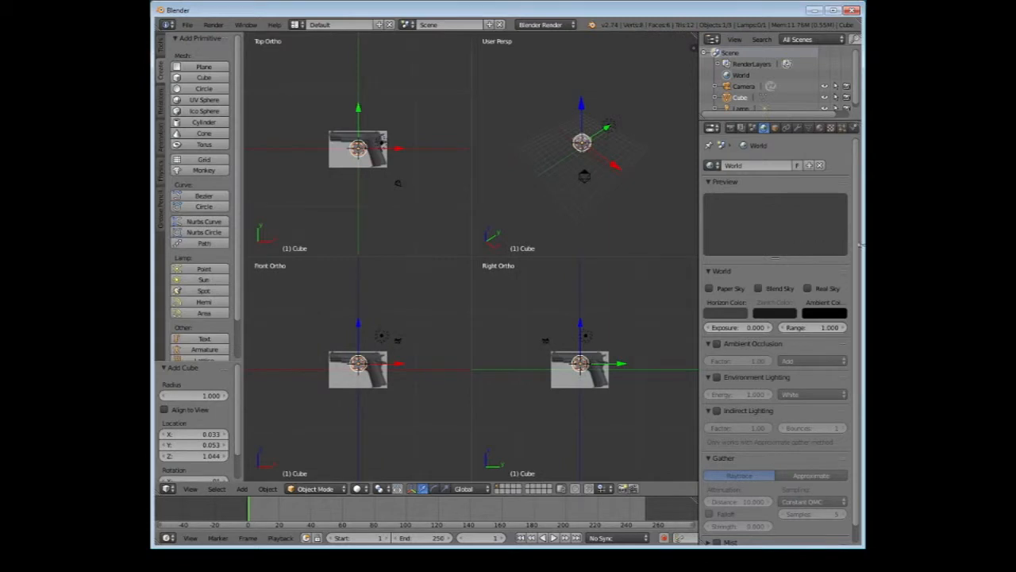
scroll(579, 141, "up", 8)
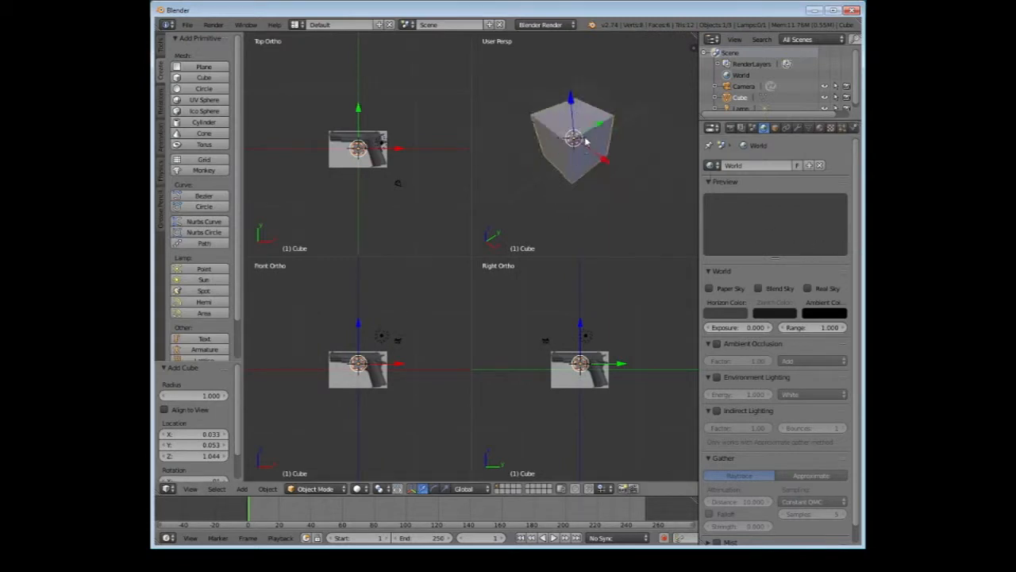
scroll(544, 277, "up", 6)
scroll(416, 397, "up", 6)
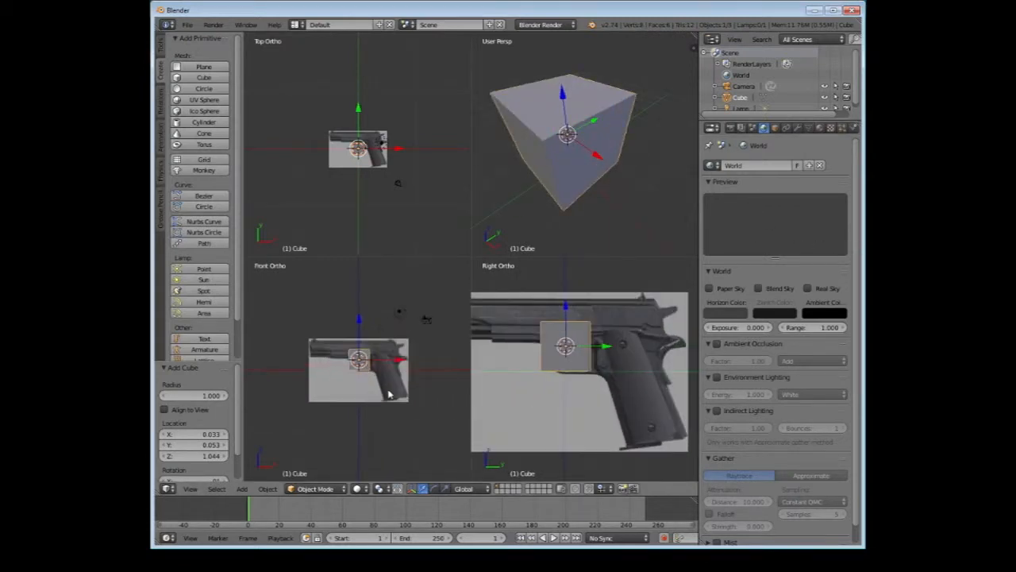
scroll(369, 195, "up", 6)
scroll(383, 189, "up", 2)
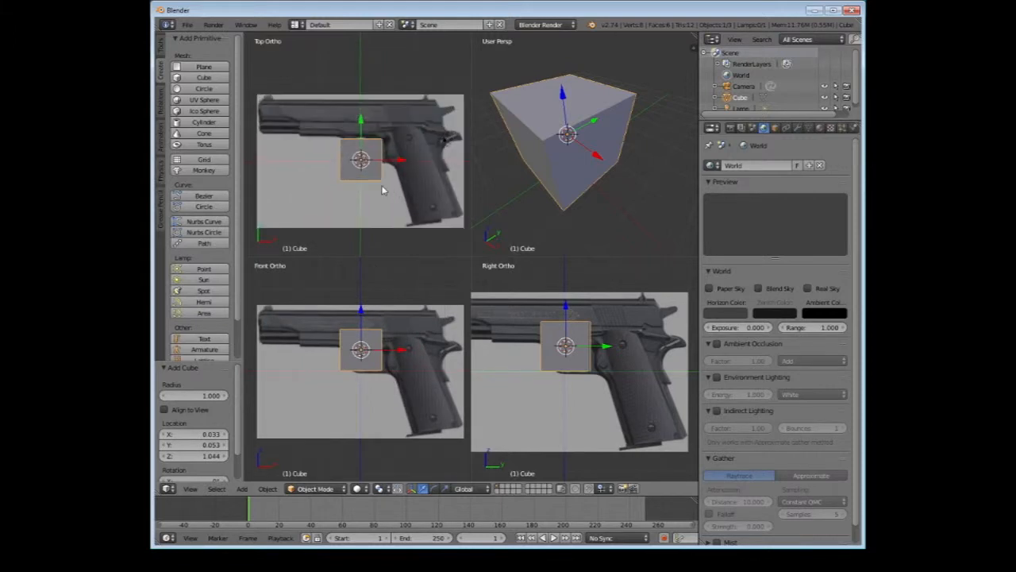
scroll(405, 201, "up", 2)
scroll(412, 337, "up", 2)
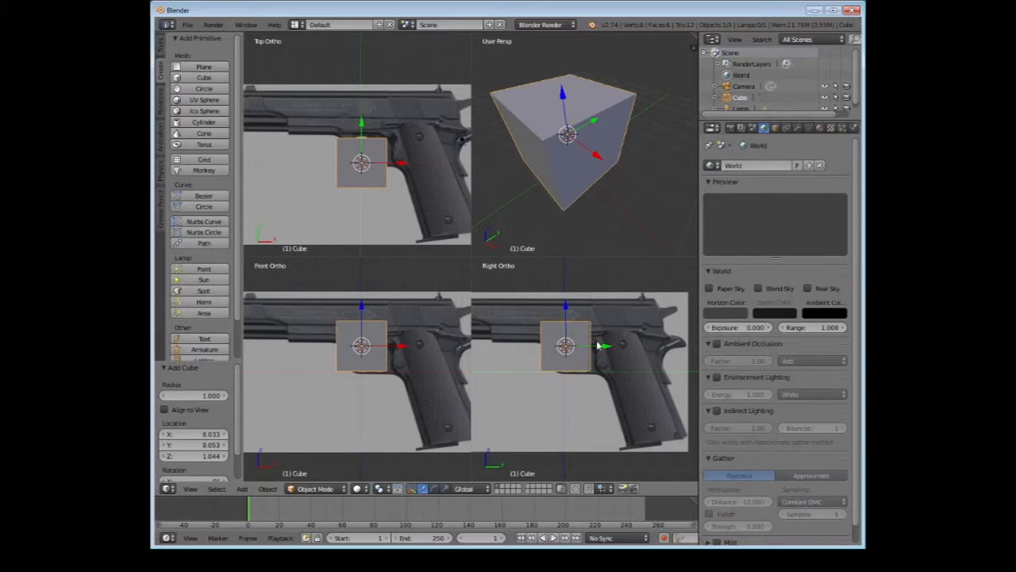
Move the cube along Y and Z in the right view onto the base of the pistol's grip
left_click_drag(608, 350, 673, 351)
left_click_drag(636, 314, 648, 394)
left_click_drag(675, 426, 690, 427)
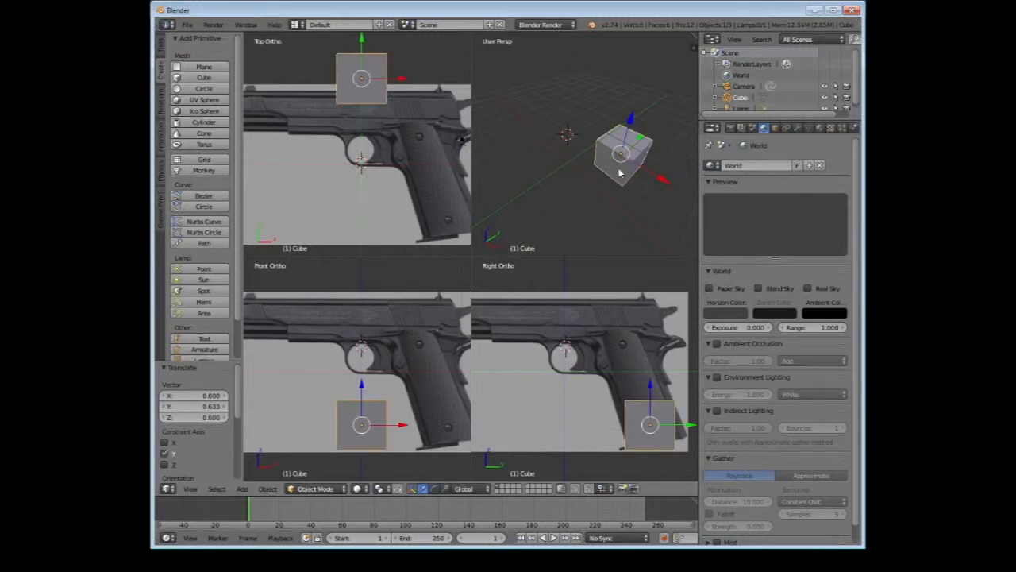
middle_click_drag(621, 172, 508, 143)
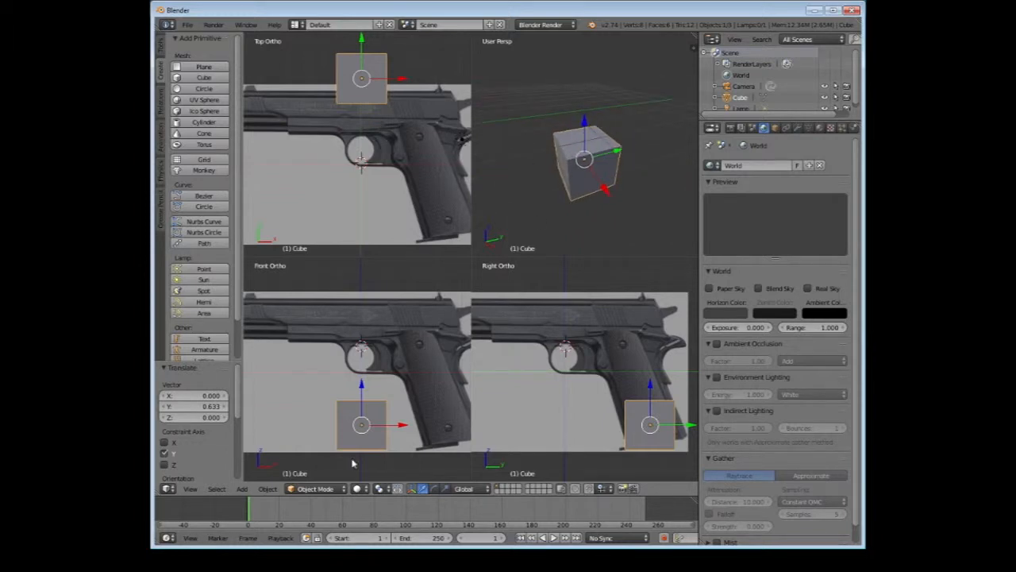
Enter Edit Mode and move the cube's upper front edge about -0.56 along Y to match the grip's front slant
key("Tab")
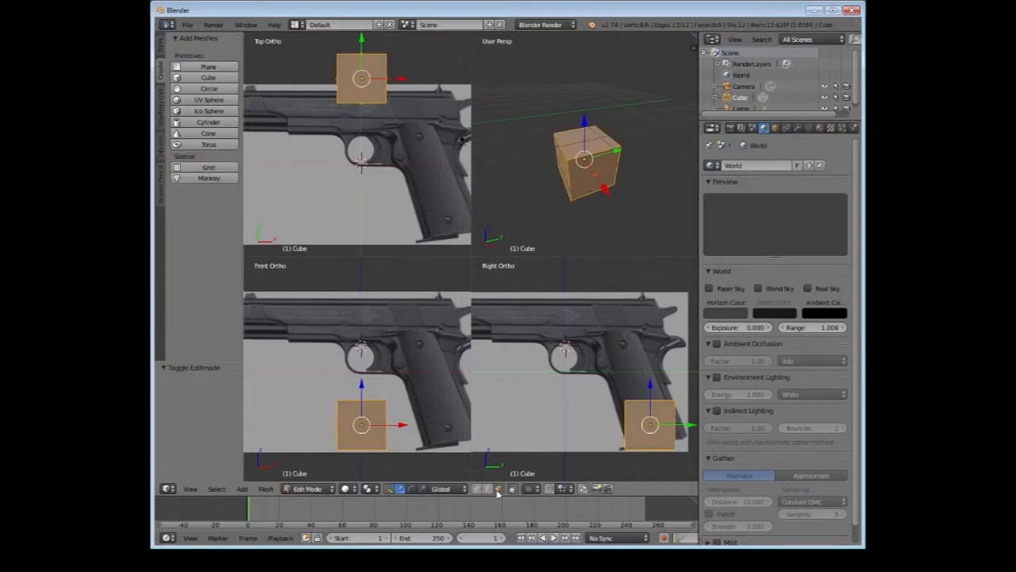
right_click(566, 144)
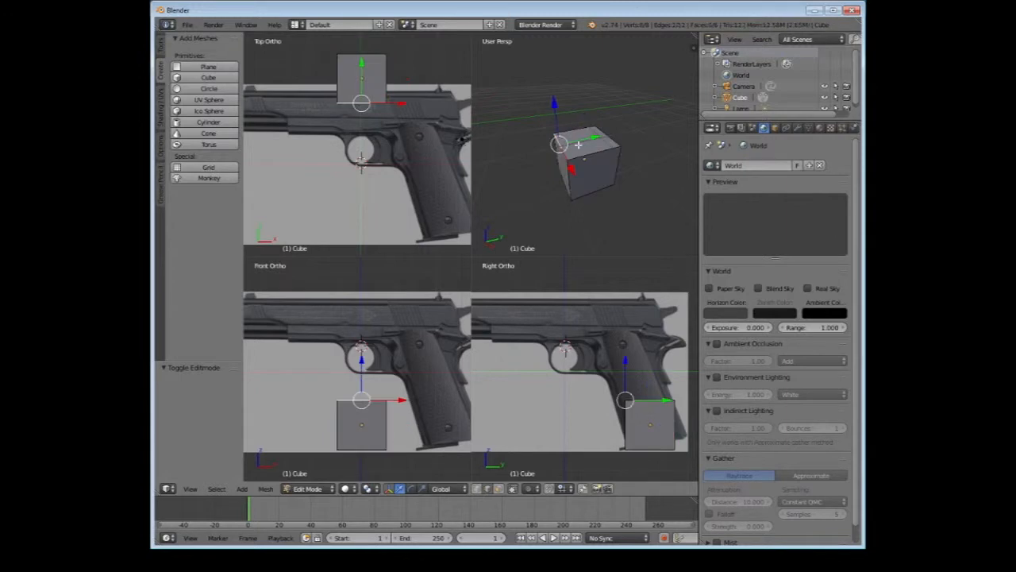
key("g")
key("y")
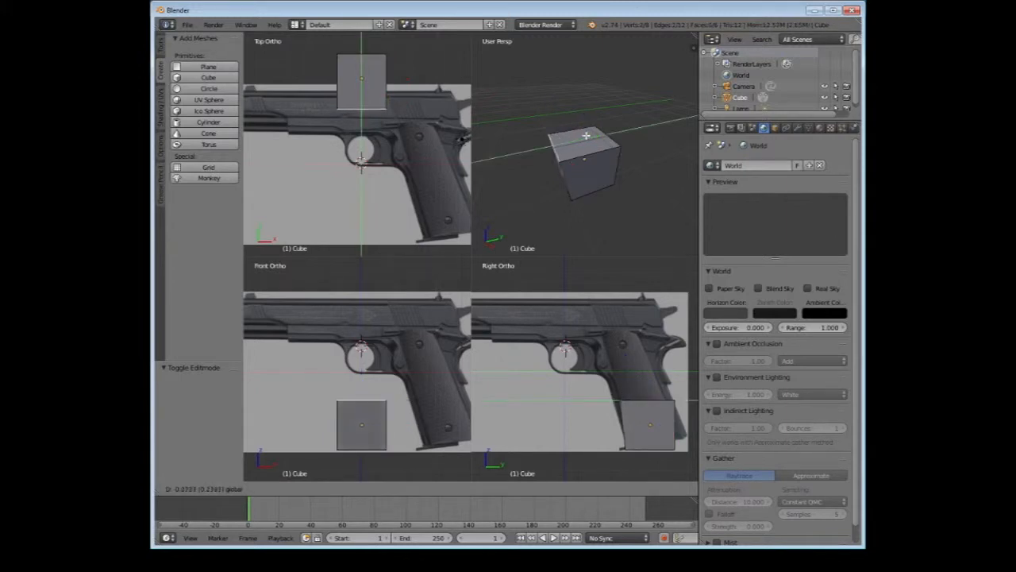
left_click(576, 134)
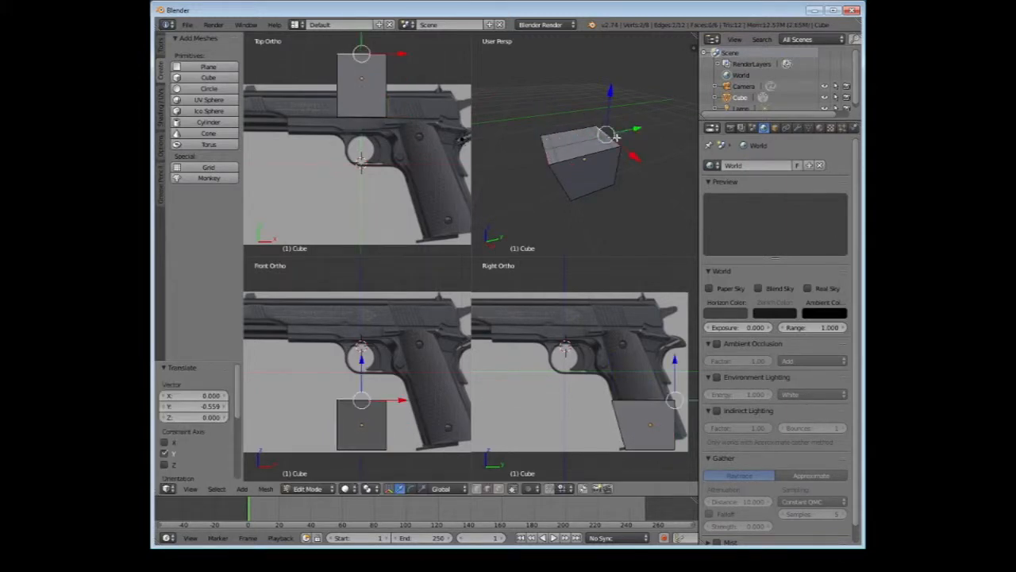
Move the cube's lower rear edge about 0.79 along Y to match the back of the grip
middle_click_drag(643, 174, 661, 215)
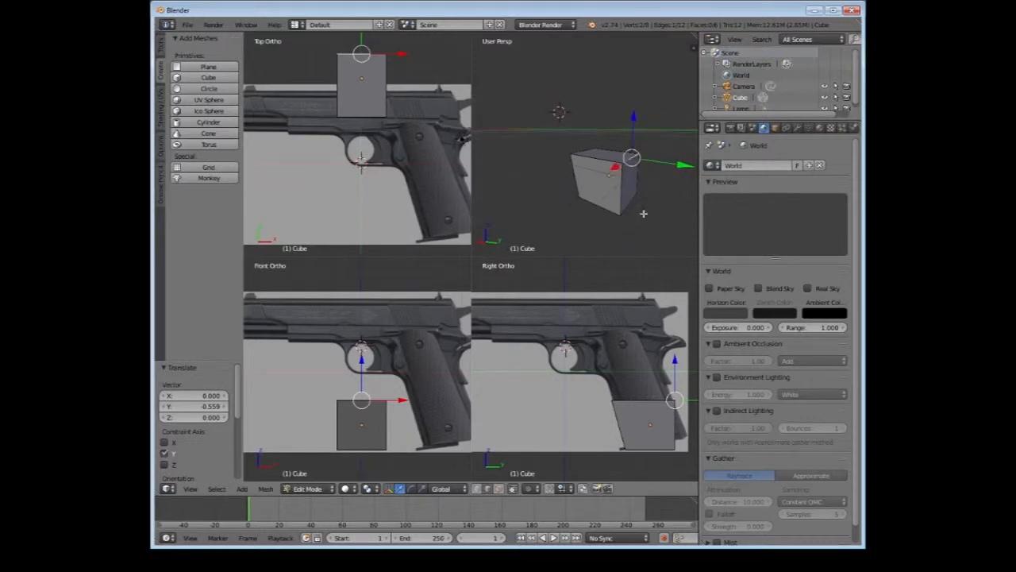
right_click(662, 216)
key("g")
key("y")
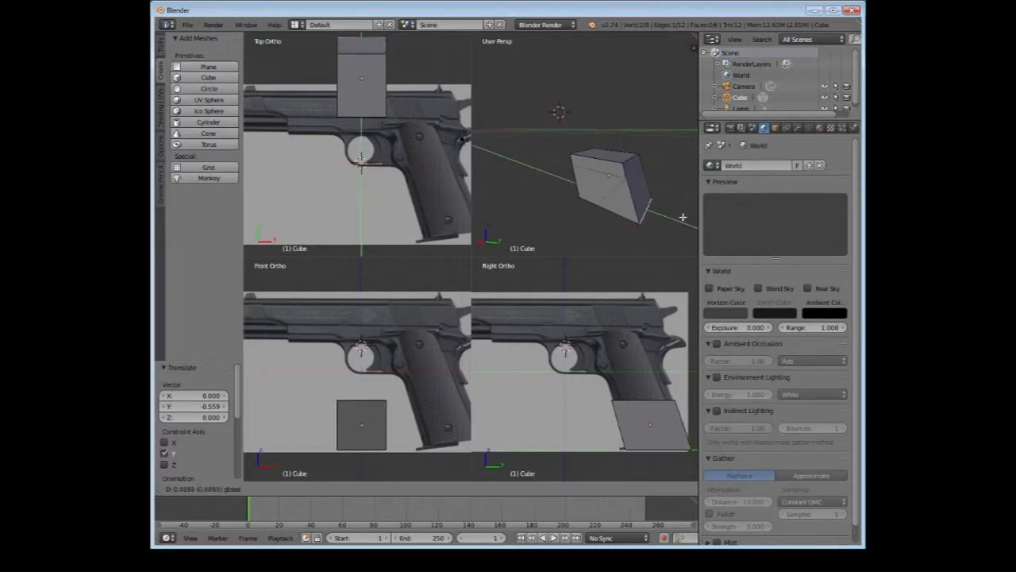
left_click(691, 224)
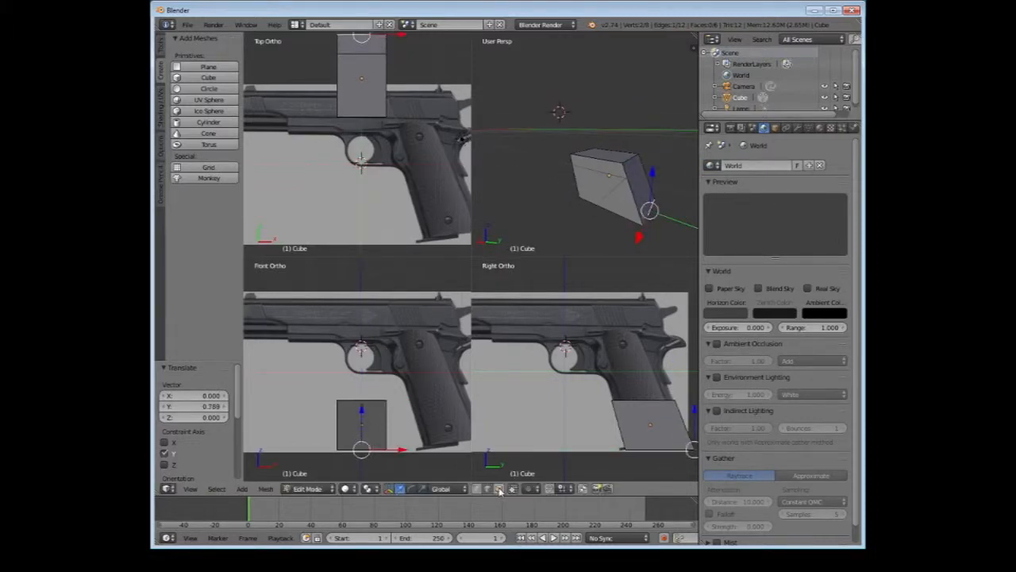
Switch to face selection and extrude the block's top face about 2.82 upward along the grip
left_click(499, 491)
middle_click_drag(597, 168, 604, 192)
right_click(608, 149)
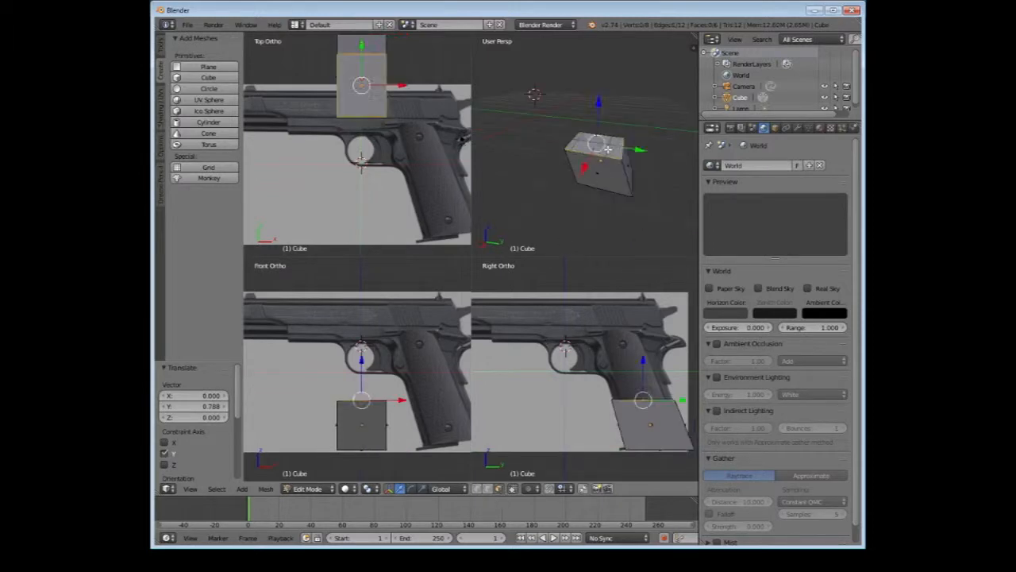
middle_click_drag(584, 246, 605, 238)
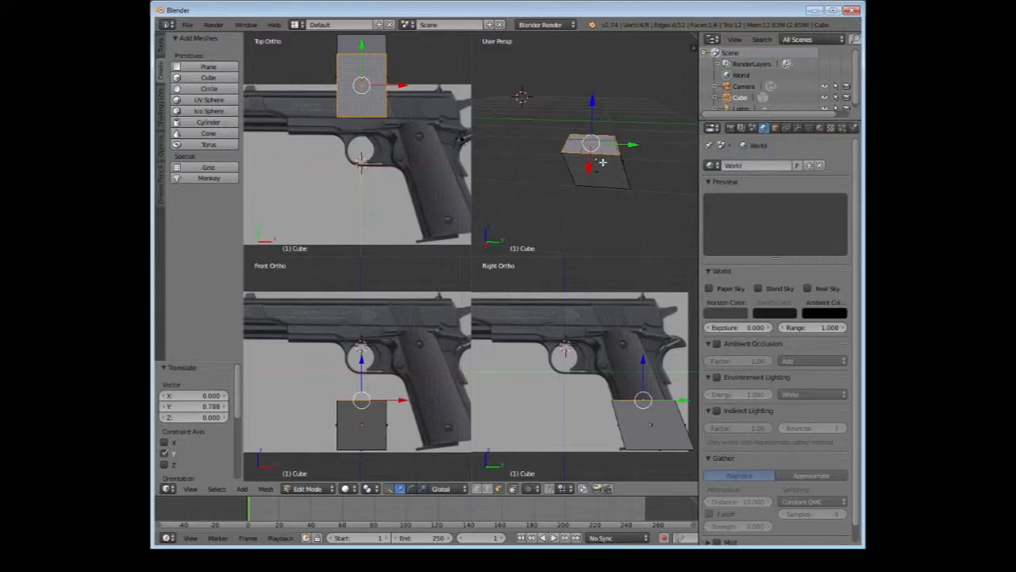
key("e")
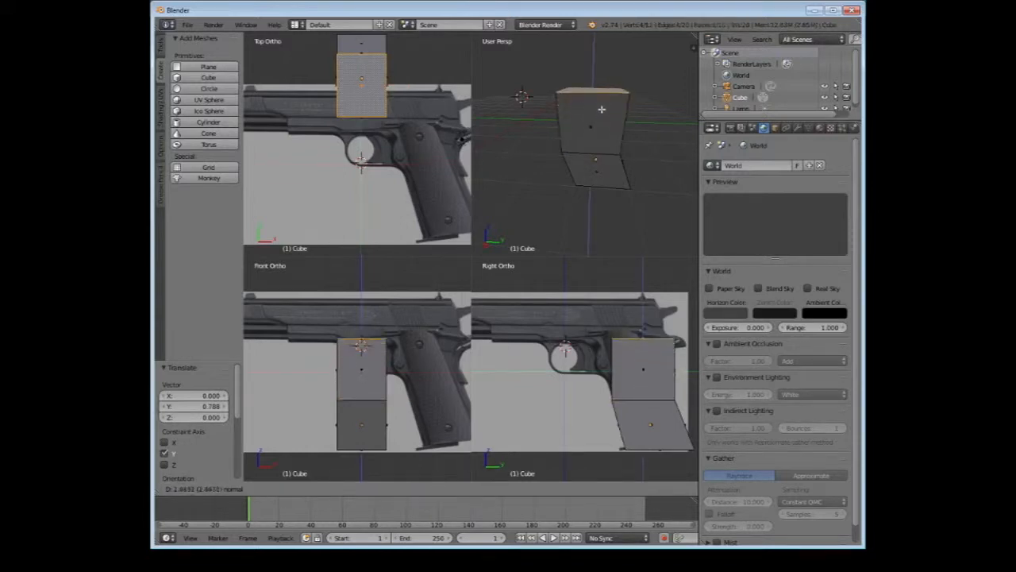
left_click(600, 100)
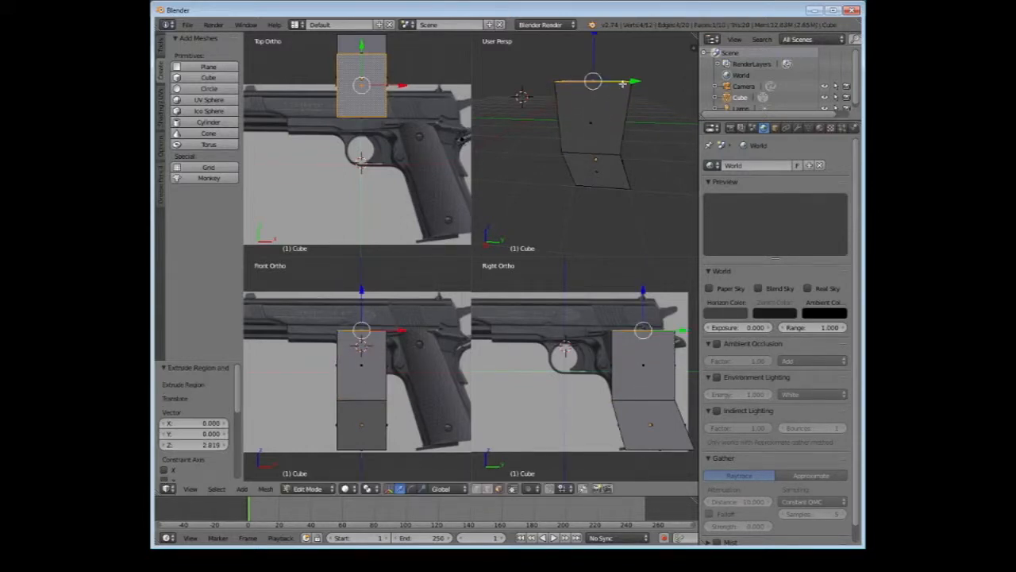
Align the extruded top face with the grip by moving it about -0.87 along Y and -0.43 along Z
left_click_drag(633, 77, 606, 78)
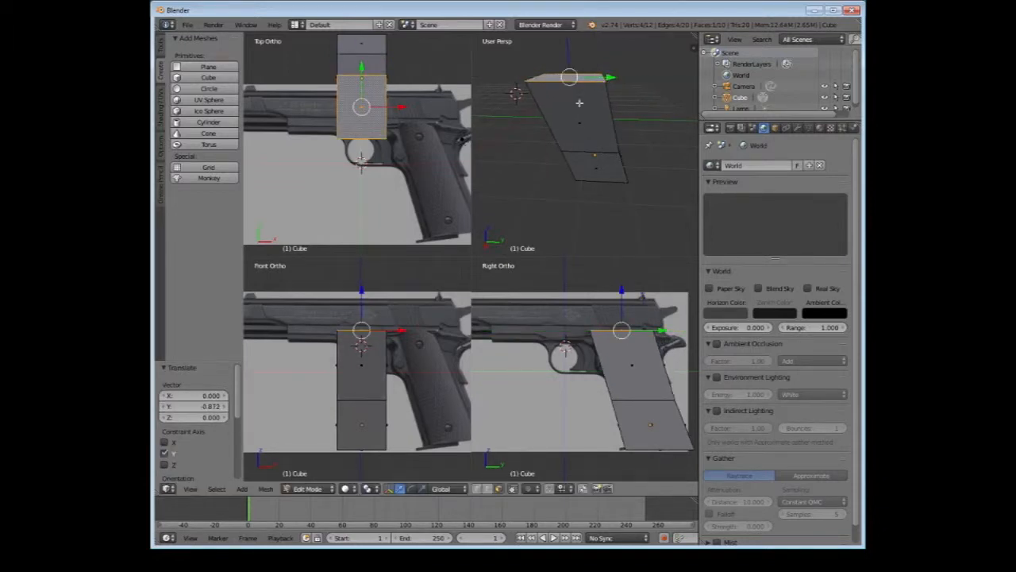
middle_click_drag(580, 103, 606, 93)
left_click_drag(558, 38, 563, 53)
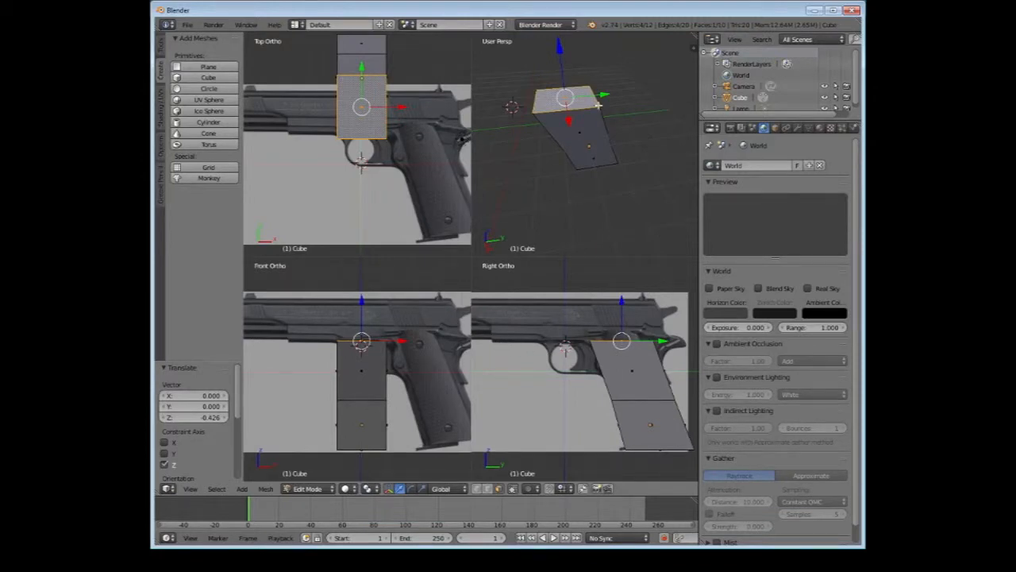
Extrude the top face upward three times to the top of the slide, first by about 0.58 and finally by about 0.17
key("e")
left_click(570, 88)
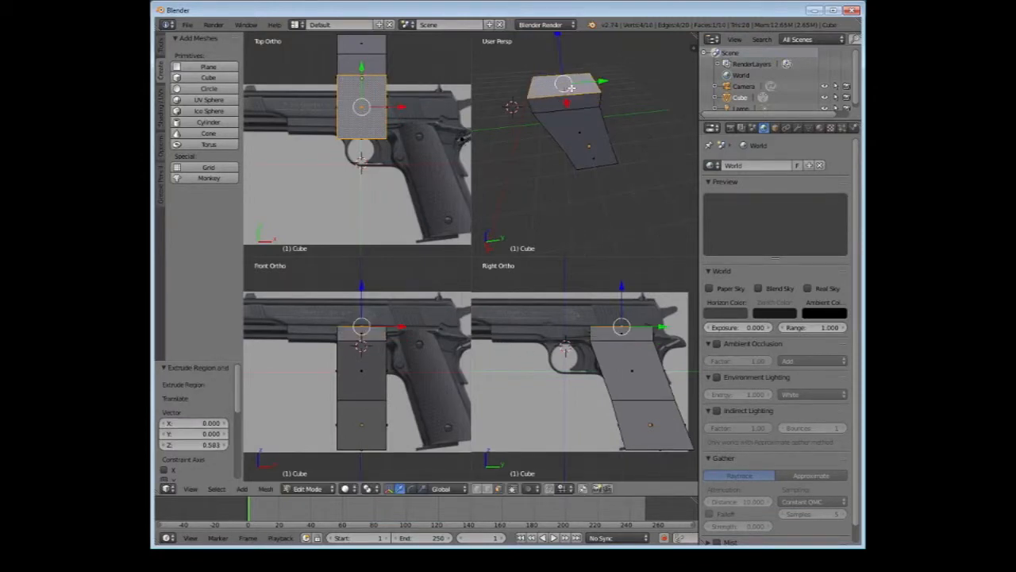
key("e")
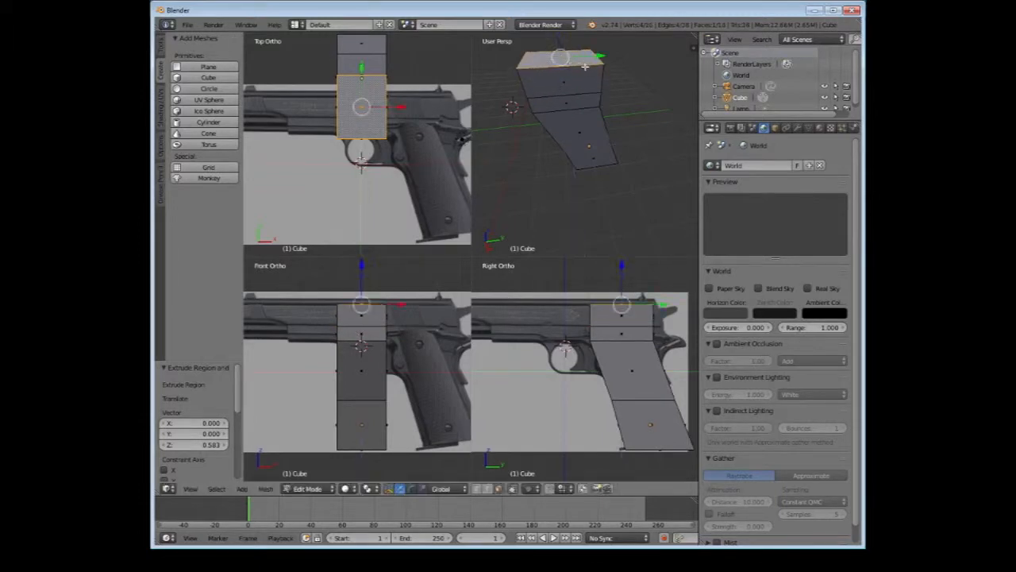
left_click(590, 68)
key("e")
left_click(590, 67)
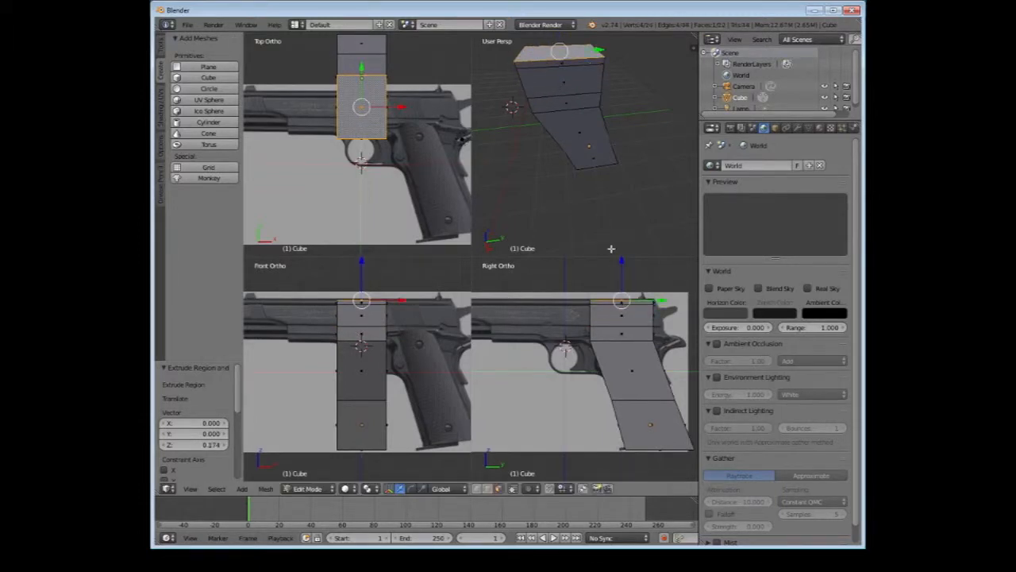
Select the three stacked front faces of the upper block, from the slide's underside to its top
scroll(601, 307, "up", 2)
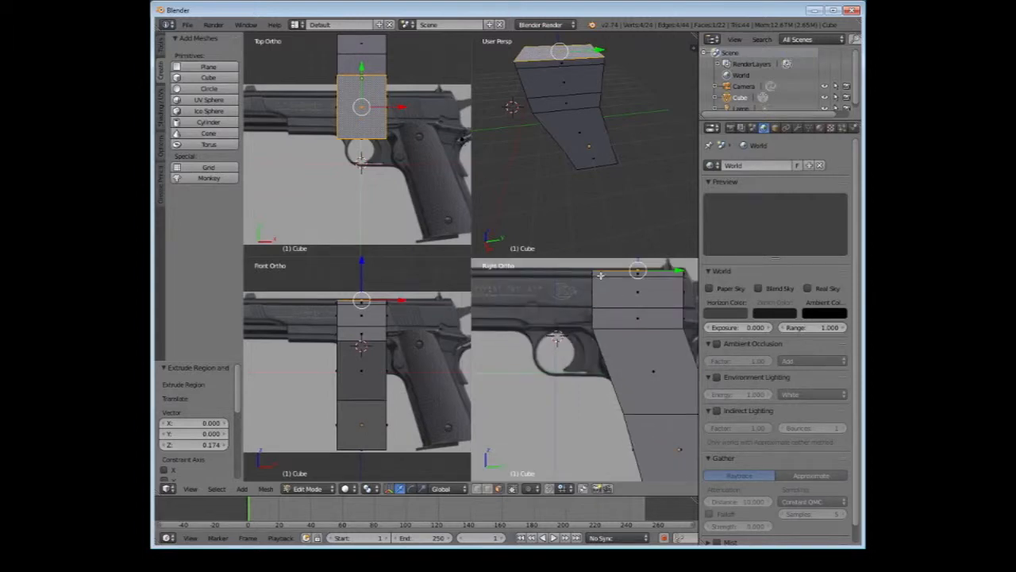
scroll(585, 114, "down", 1)
middle_click_drag(585, 114, 576, 102)
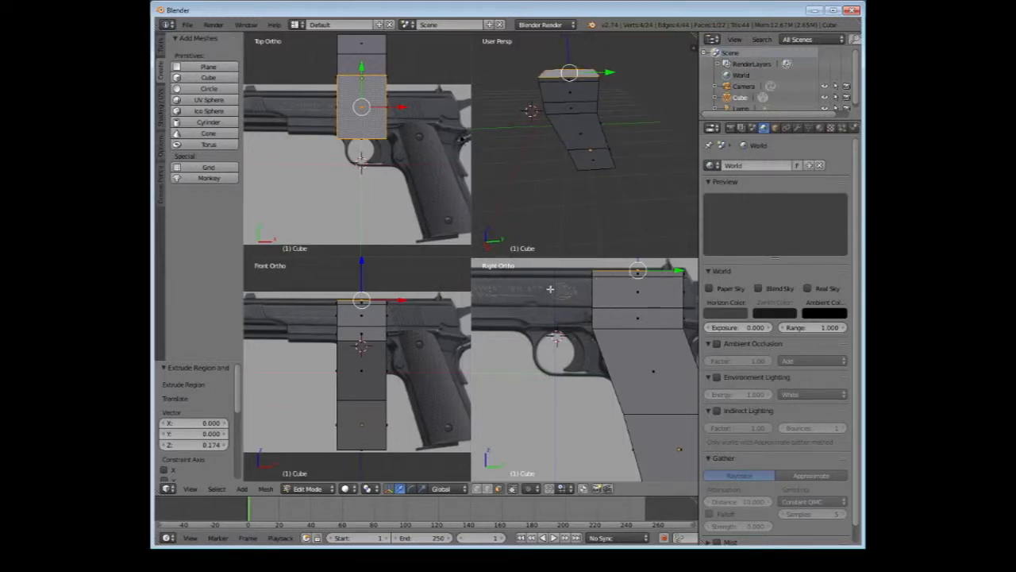
middle_click_drag(556, 116, 655, 124)
scroll(619, 126, "down", 2)
right_click(560, 127)
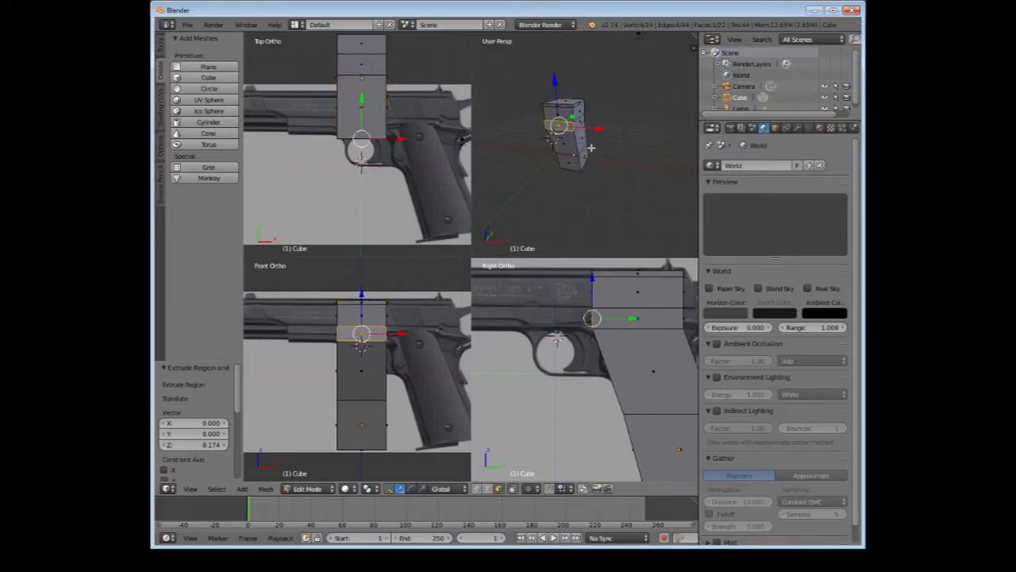
middle_click_drag(591, 147, 590, 143)
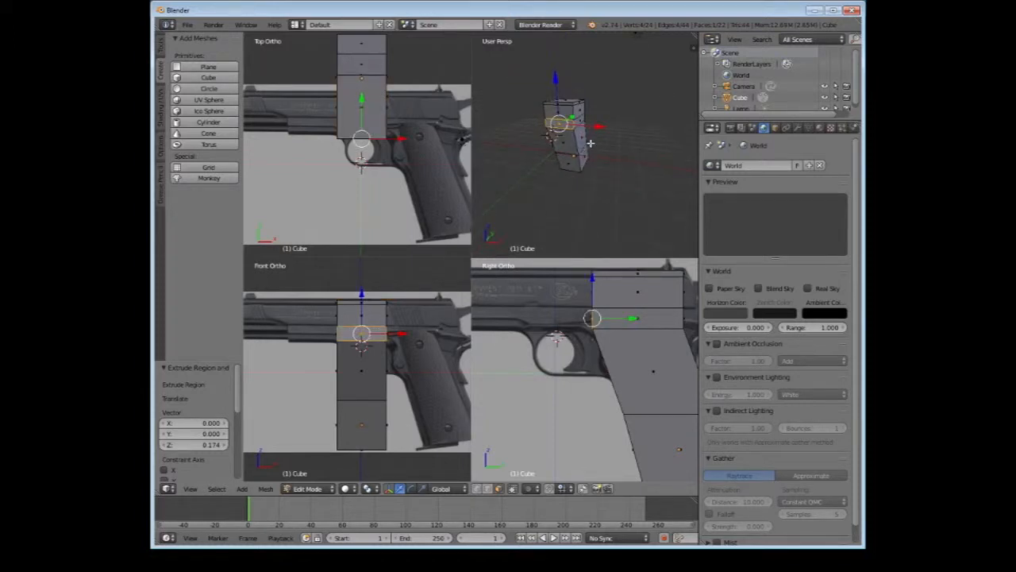
scroll(593, 161, "up", 4)
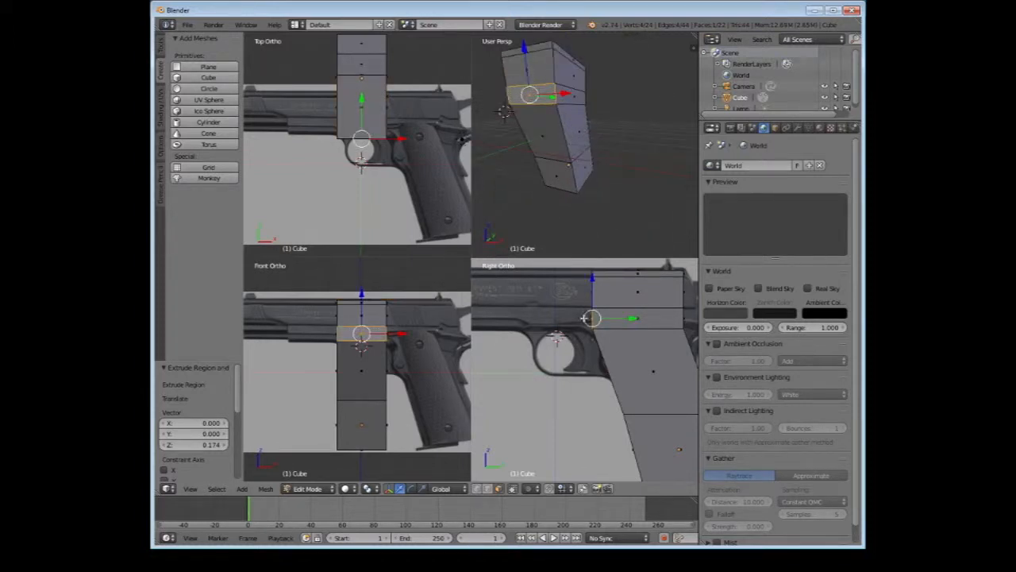
middle_click_drag(620, 51, 559, 81)
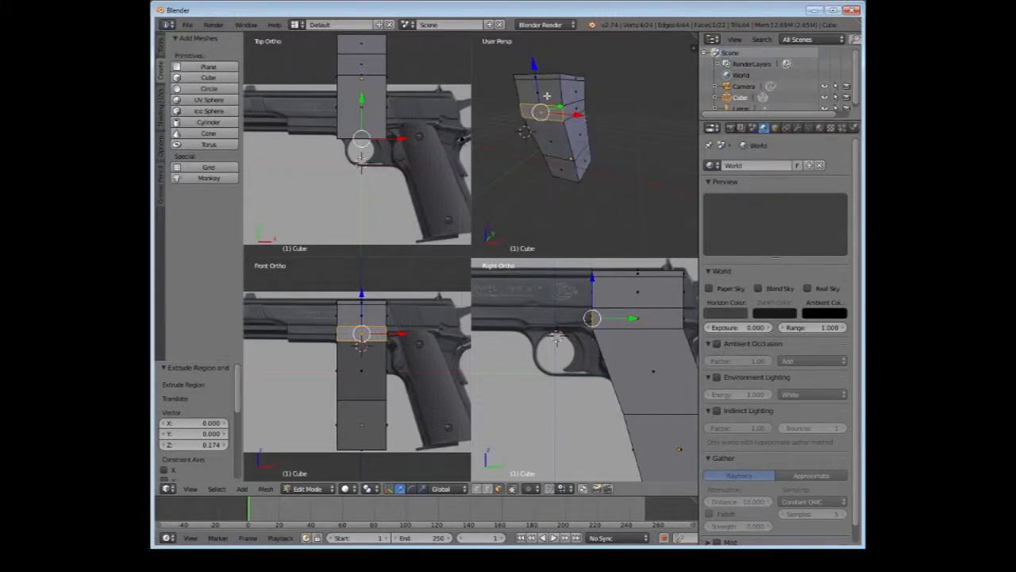
key("e")
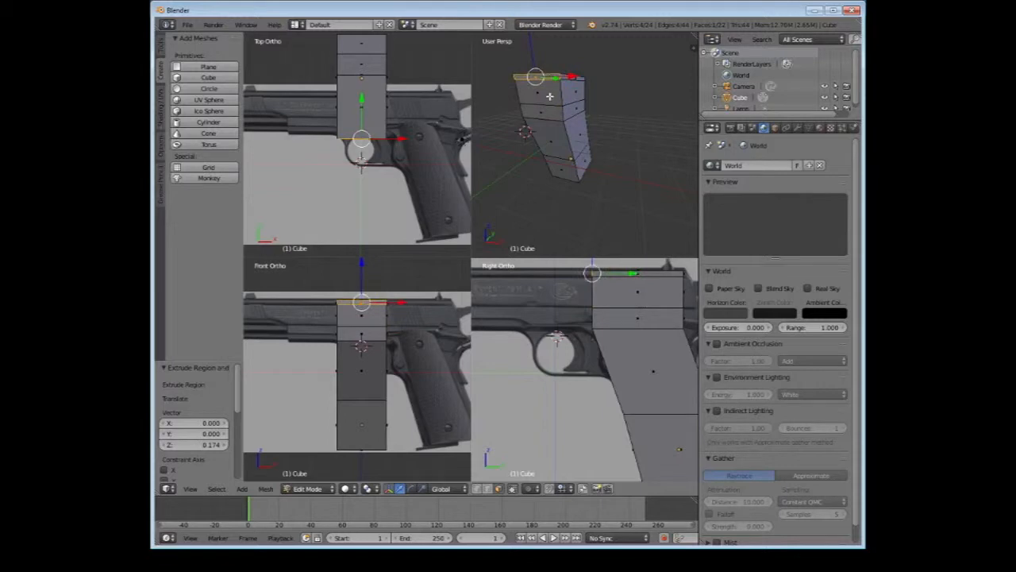
right_click(550, 118, "alt")
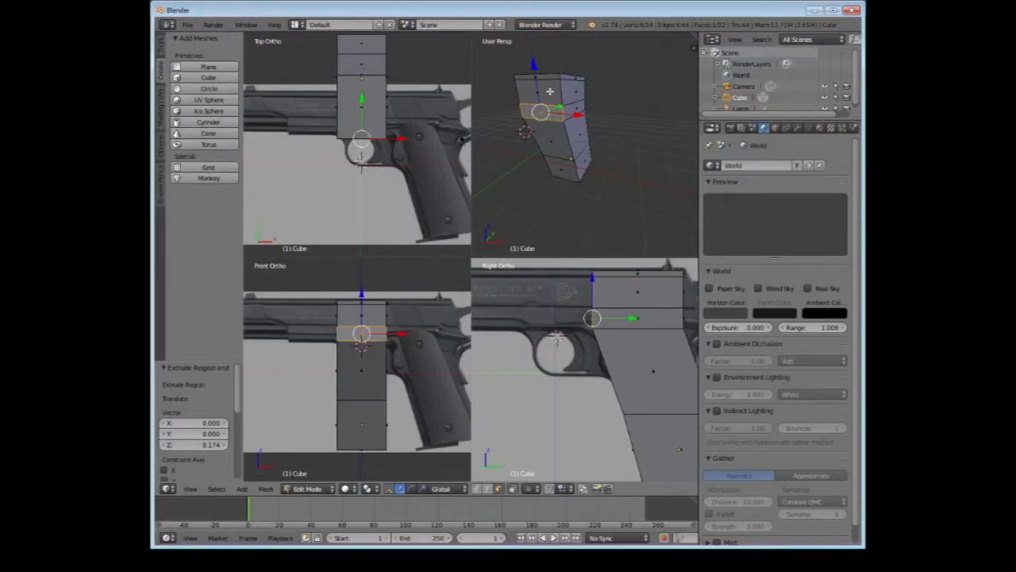
right_click(549, 91, "alt+shift")
right_click(551, 75, "shift")
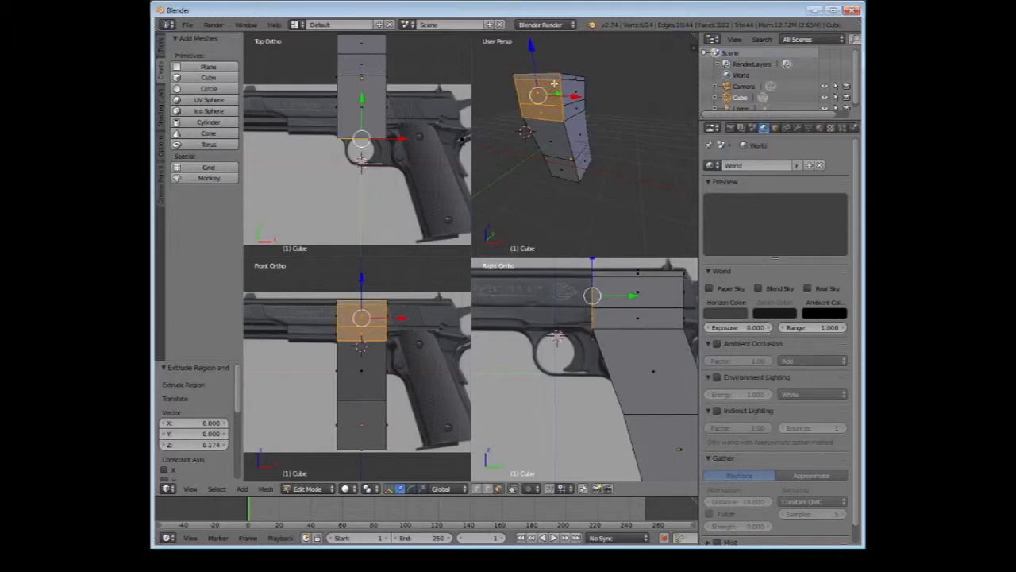
Extrude the selected front faces forward three times along Y to the muzzle, by about 1.87, 2.03 and 1.95
scroll(624, 131, "down", 3)
middle_click_drag(623, 131, 542, 121)
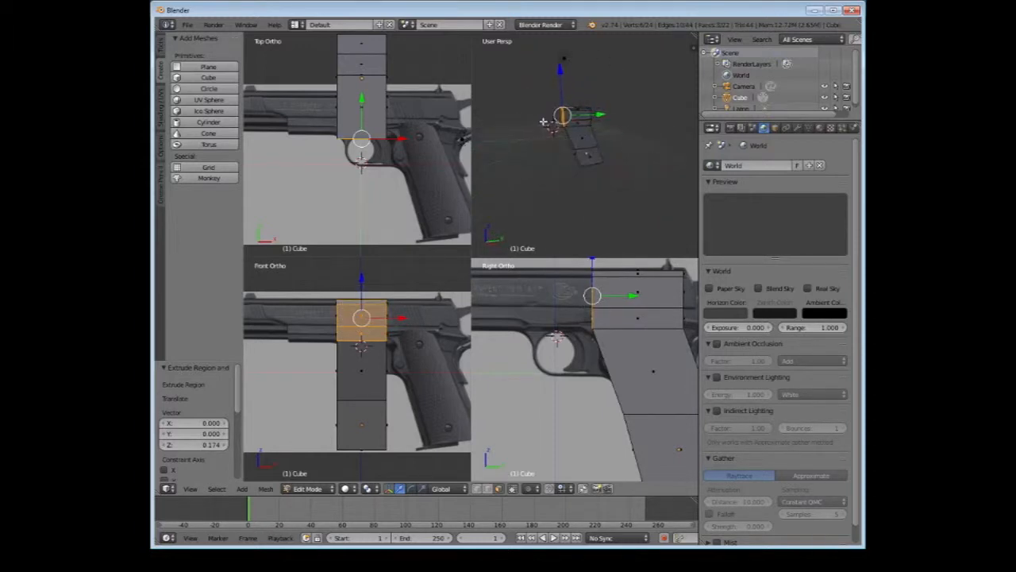
scroll(579, 381, "down", 3)
scroll(574, 355, "down", 2)
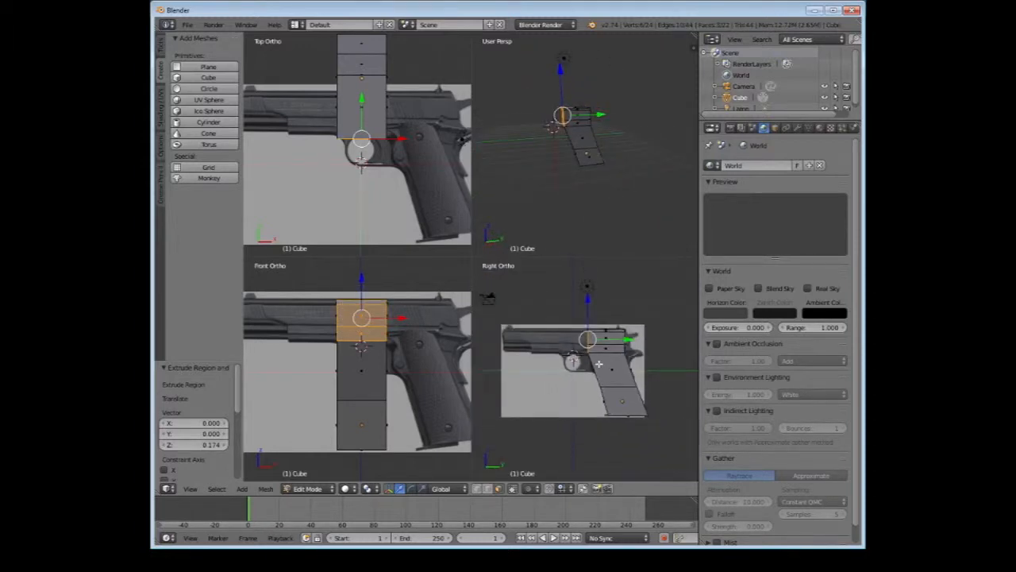
key("e")
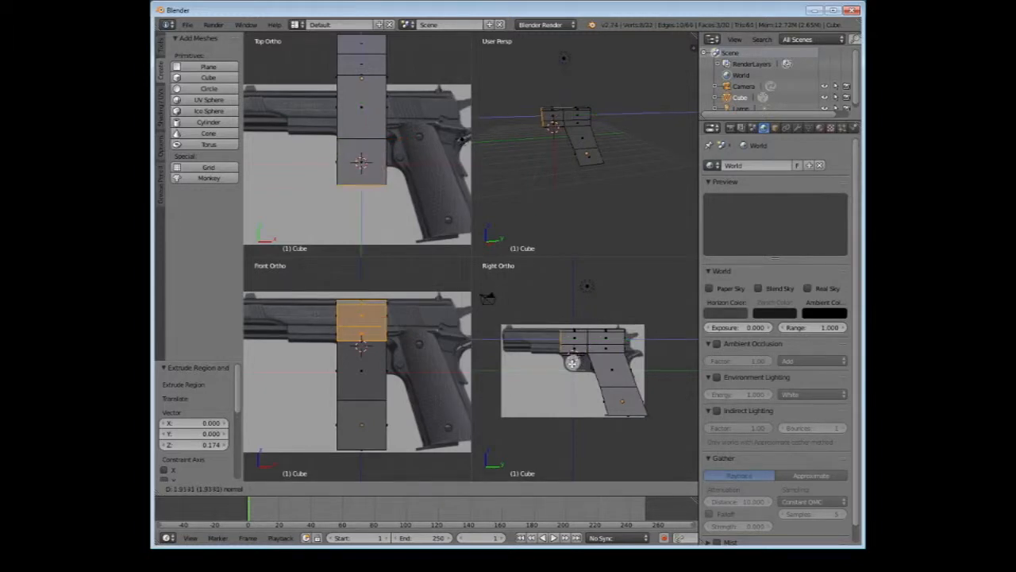
left_click(573, 363)
key("e")
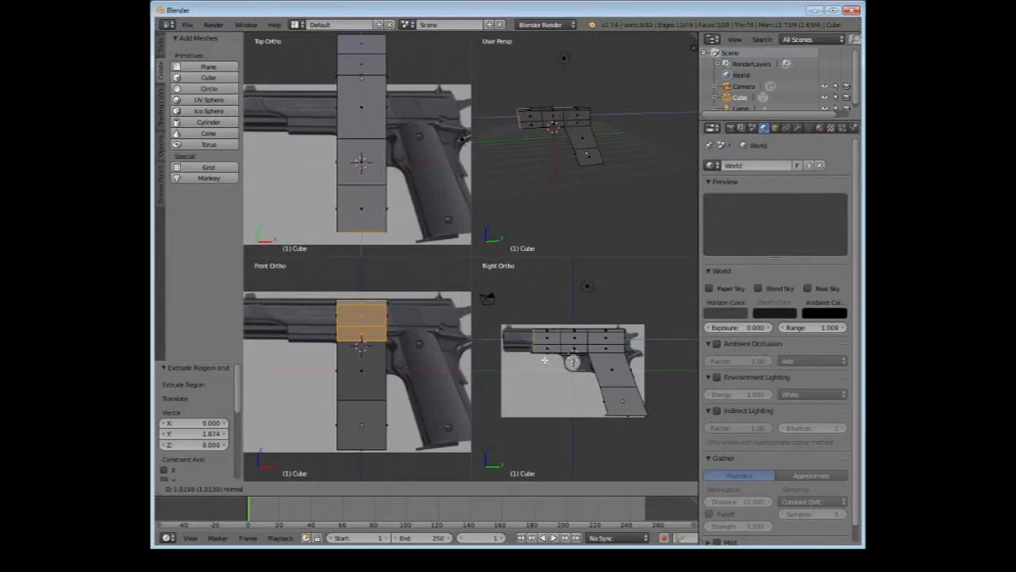
left_click(543, 361)
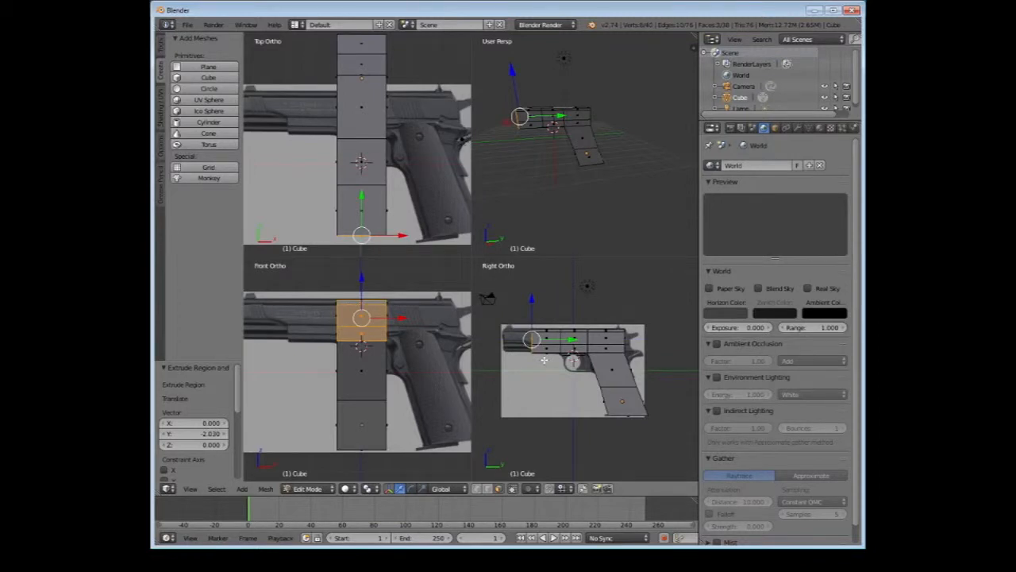
key("e")
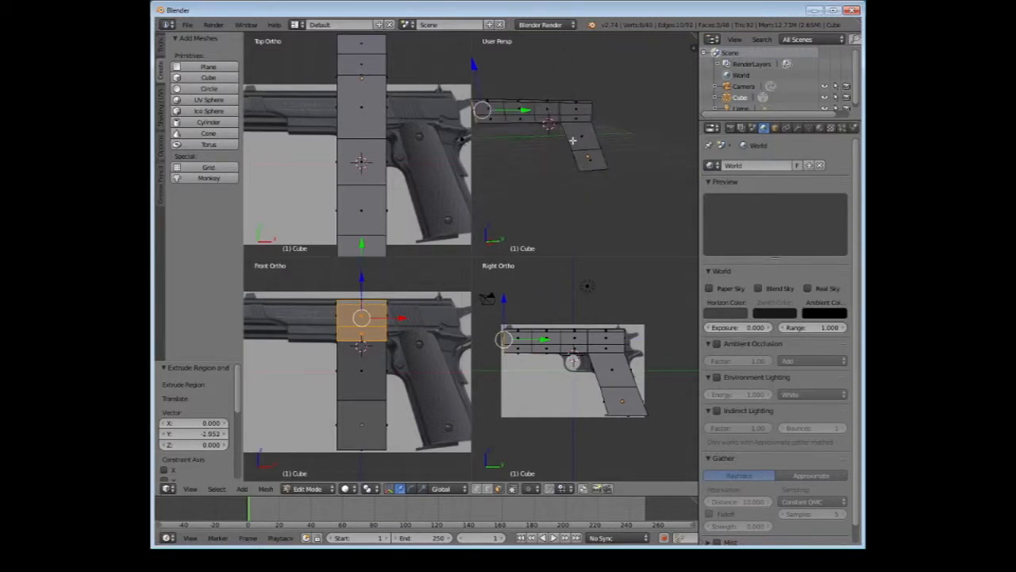
left_click(618, 130)
Select the three stacked rear faces of the slide and move them about 0.17 along Y
middle_click_drag(618, 131, 545, 120)
middle_click_drag(538, 121, 628, 115)
right_click(598, 108)
scroll(585, 369, "up", 3)
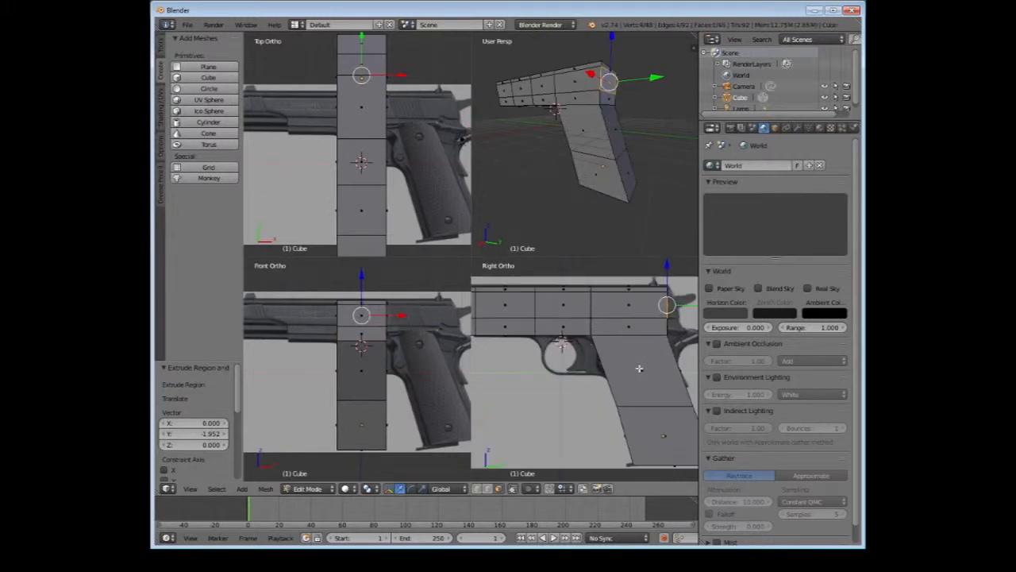
right_click(605, 89)
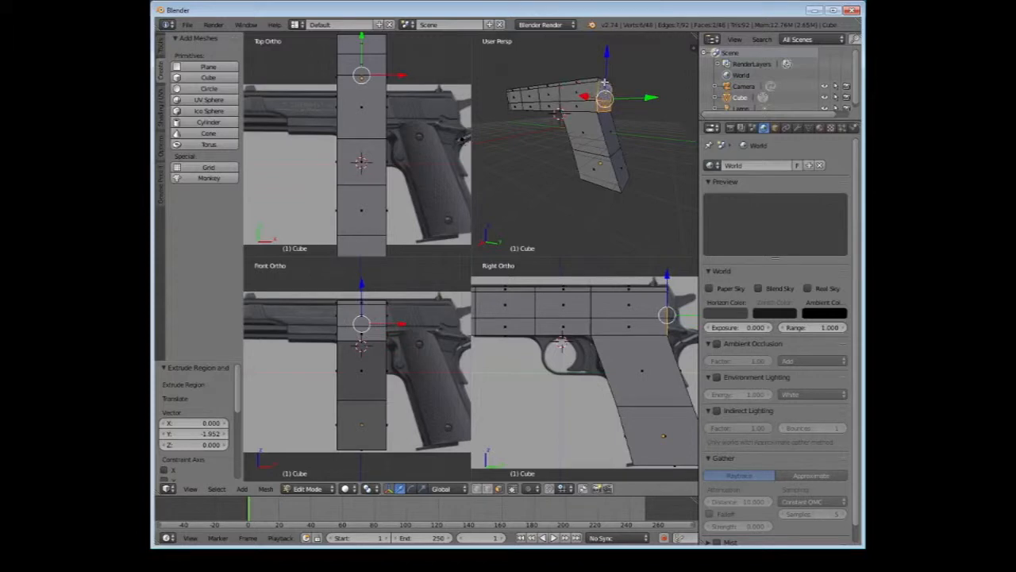
right_click(605, 83)
key("e")
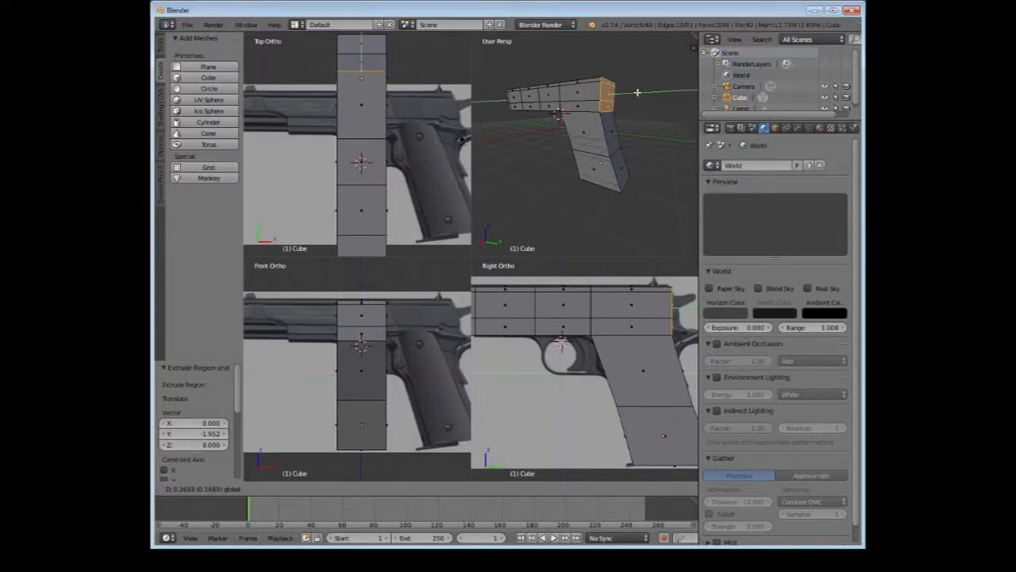
left_click(637, 92)
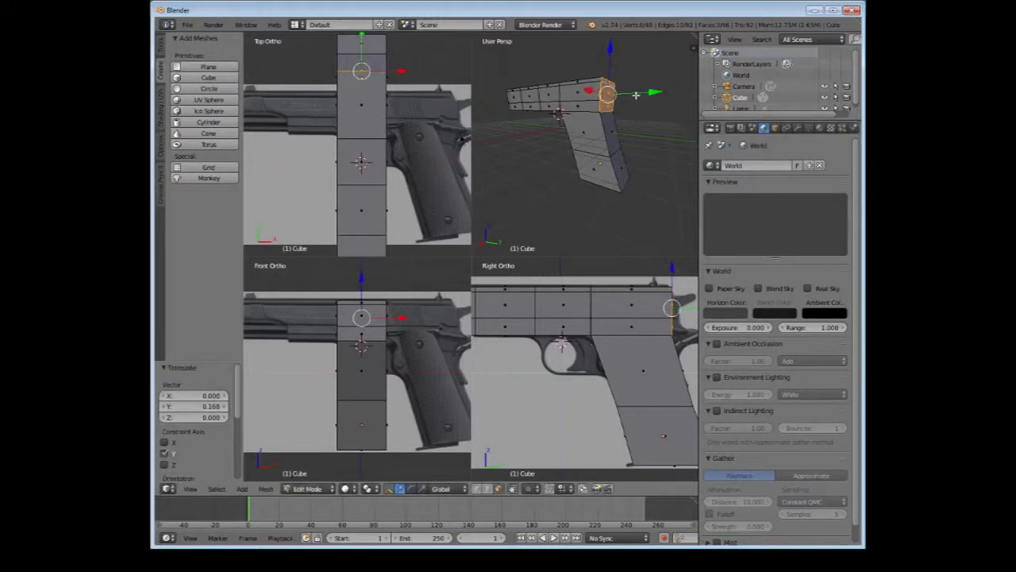
Move the lower rear face of the slide about 0.3 along Y, and extrude it backward by about 0.36
middle_click_drag(636, 94, 627, 92)
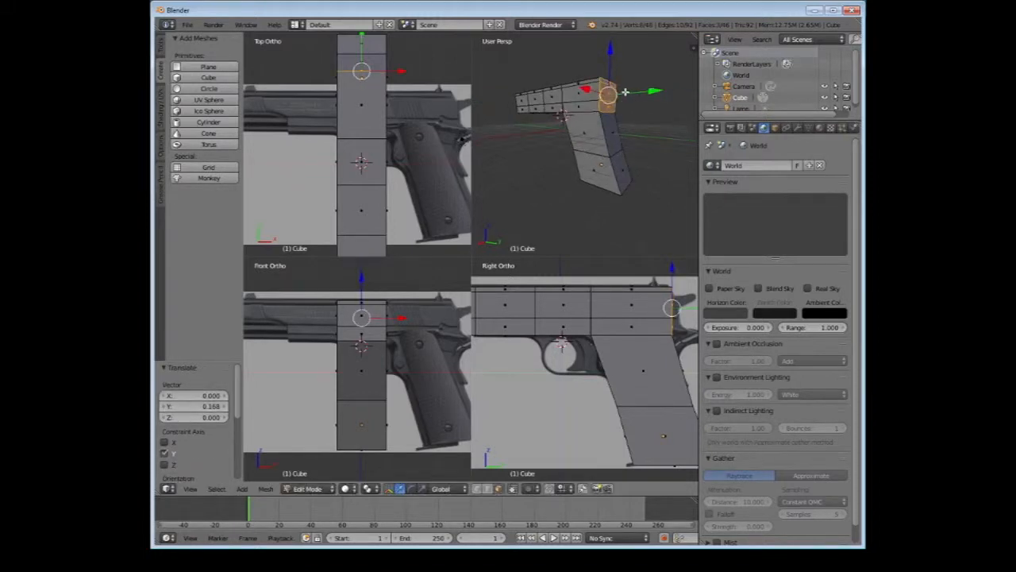
left_click_drag(625, 92, 648, 107)
key("e")
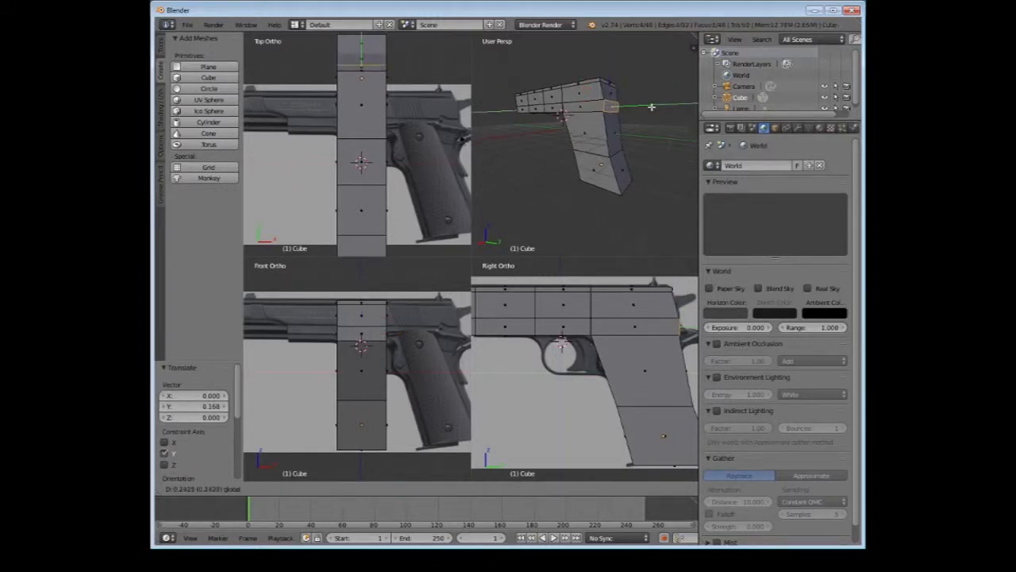
left_click(651, 106)
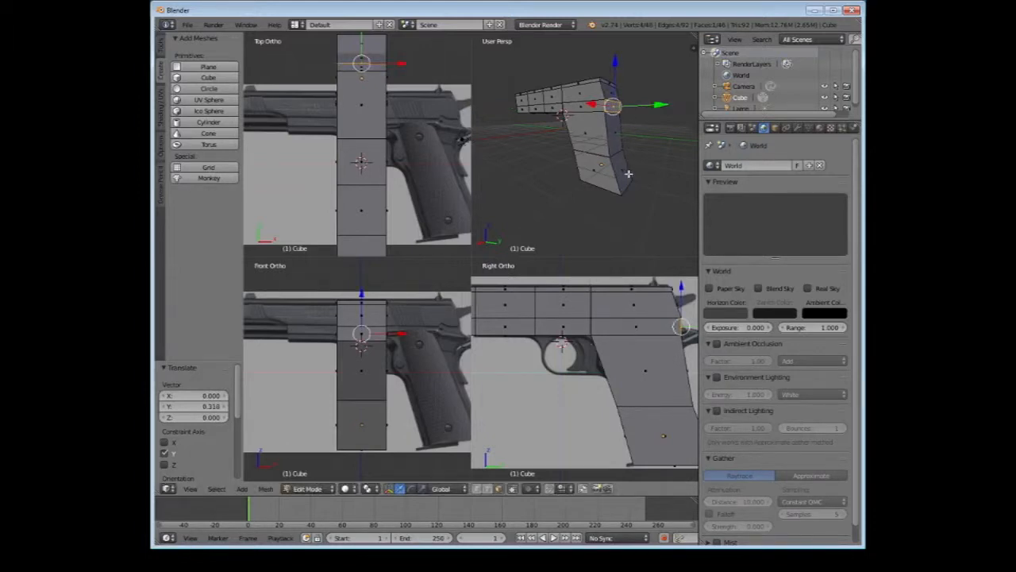
key("e")
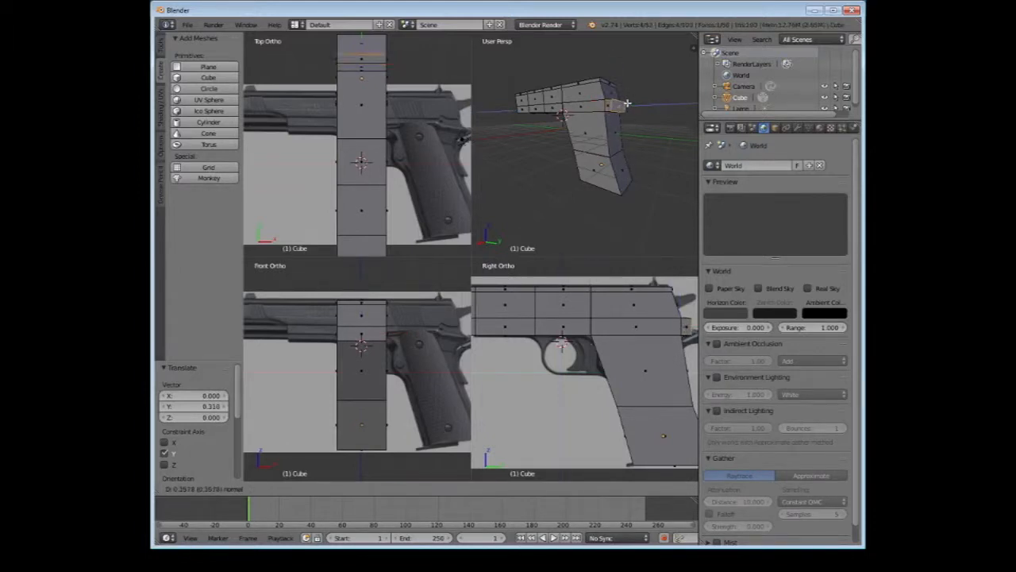
left_click(627, 103)
Switch to edge selection and raise the lower edge of the rear extrusion about 0.30 along Z
left_click(488, 488)
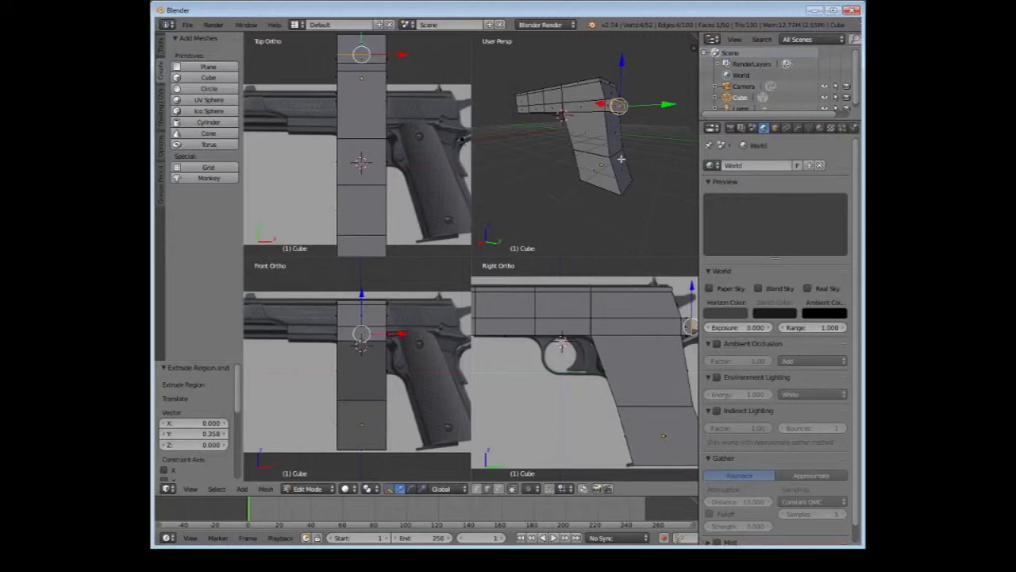
right_click(627, 106)
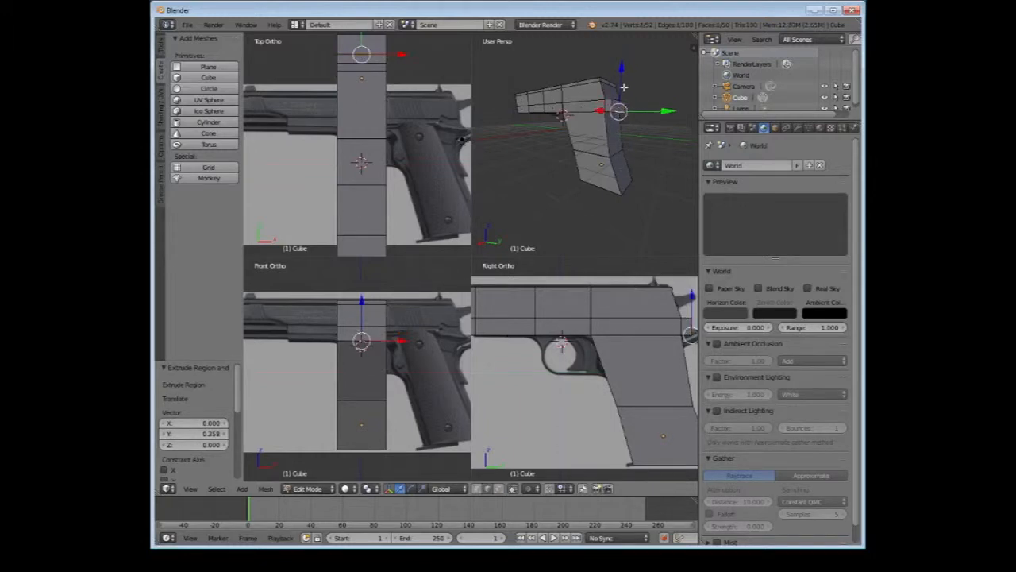
left_click_drag(624, 87, 621, 80)
middle_click_drag(637, 88, 639, 43)
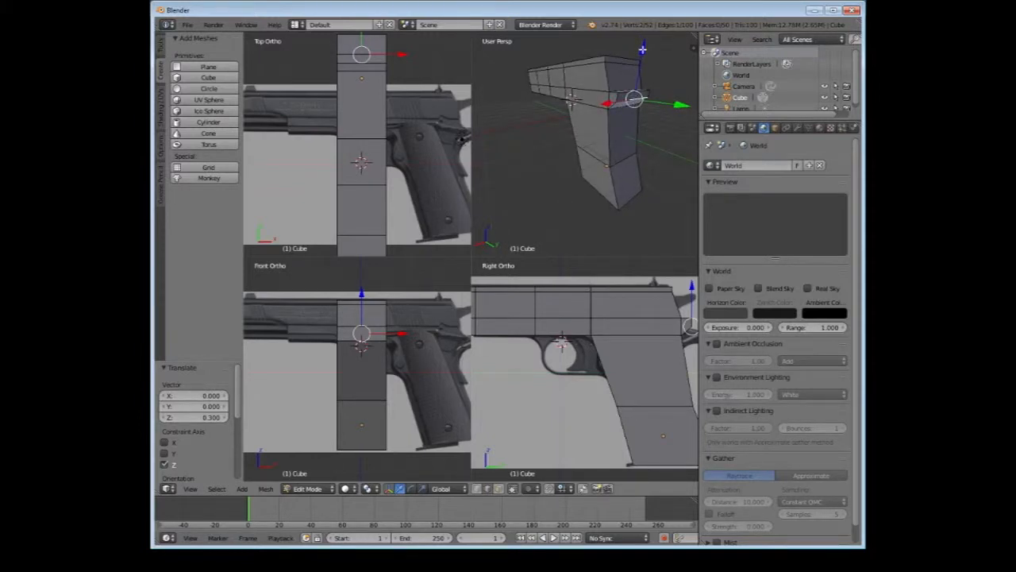
mouse_move(643, 50)
left_mouse_down()
mouse_move(632, 72)
mouse_move(644, 57)
left_mouse_up()
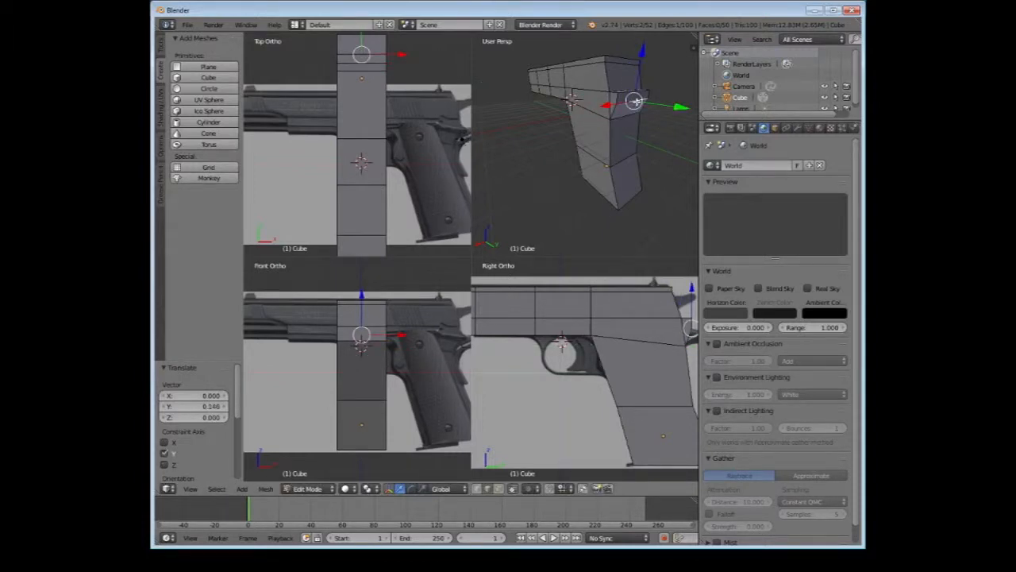
Fit the rear extrusion's lower edge to the beavertail tip, moving it about 0.44 along Y and adjusting its height by about 0.11
left_click_drag(684, 105, 690, 104)
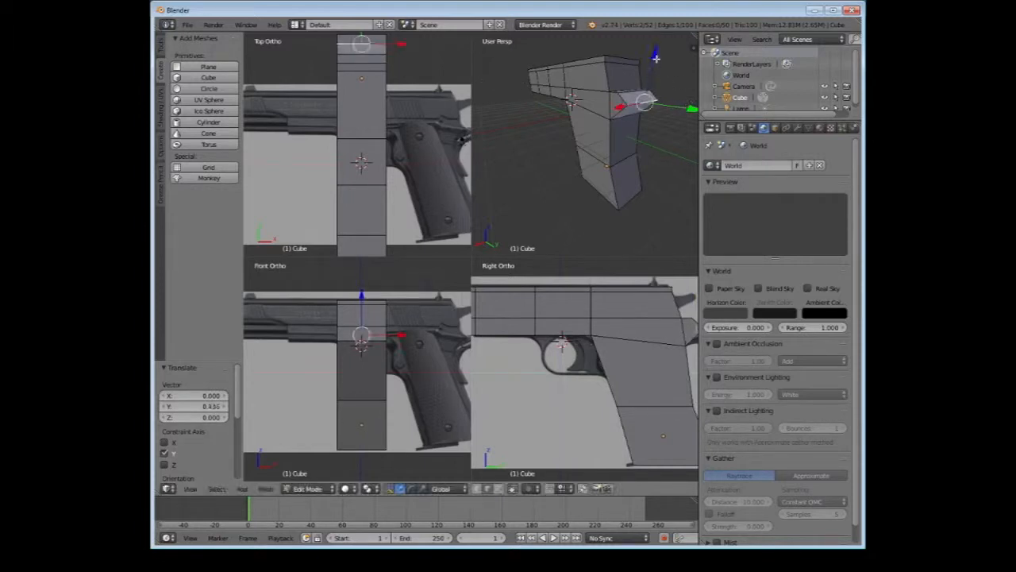
left_click_drag(656, 57, 654, 83)
middle_click_drag(672, 360, 604, 351, "shift")
left_click_drag(667, 340, 672, 346)
left_click_drag(635, 318, 634, 311)
Select the upper edge of the rear extrusion and lower it about 0.34 along Z
right_click(637, 92)
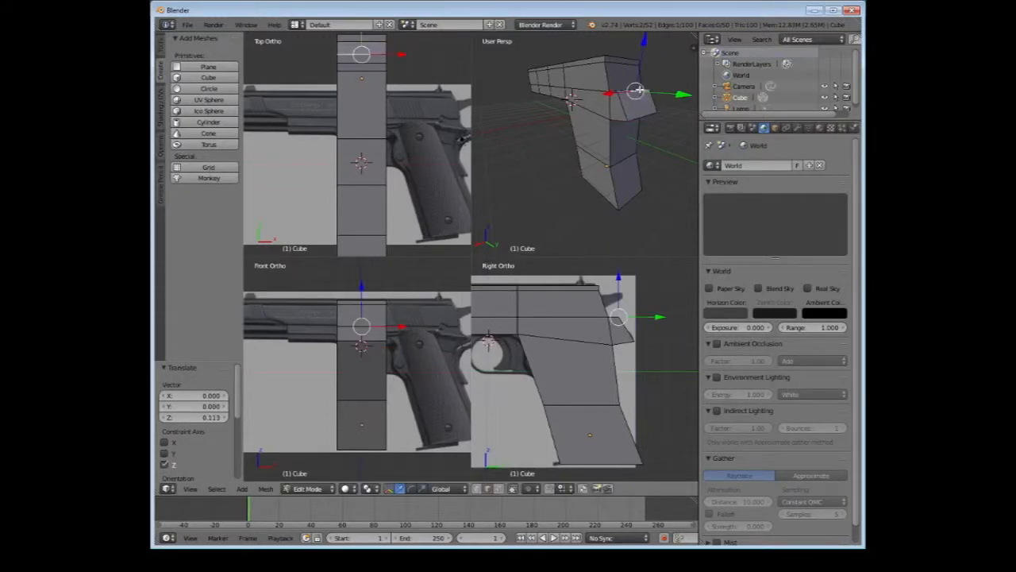
mouse_move(676, 98)
left_mouse_down()
mouse_move(665, 98)
mouse_move(676, 100)
left_mouse_up()
left_click_drag(647, 44, 644, 58)
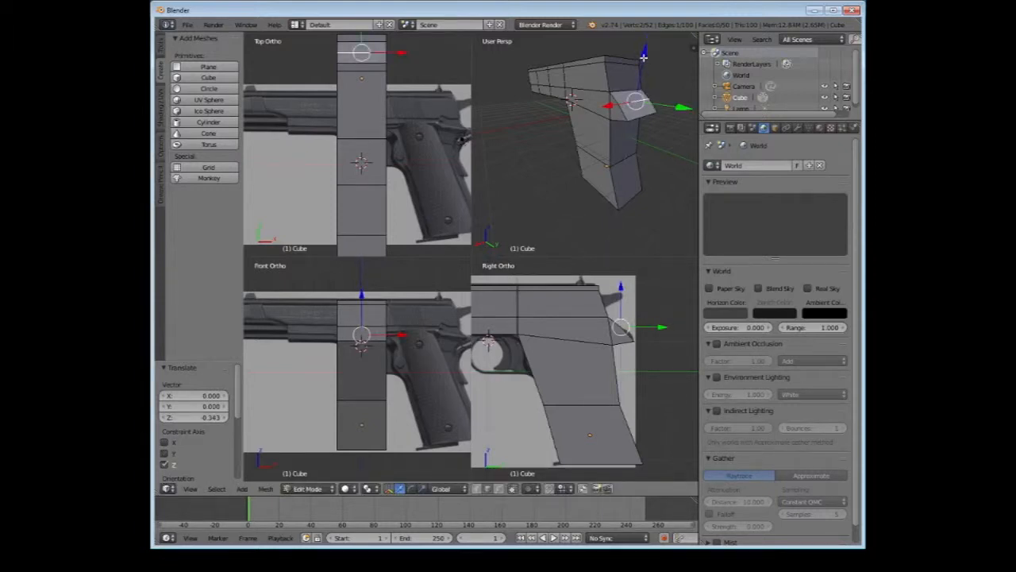
middle_click_drag(644, 58, 670, 51)
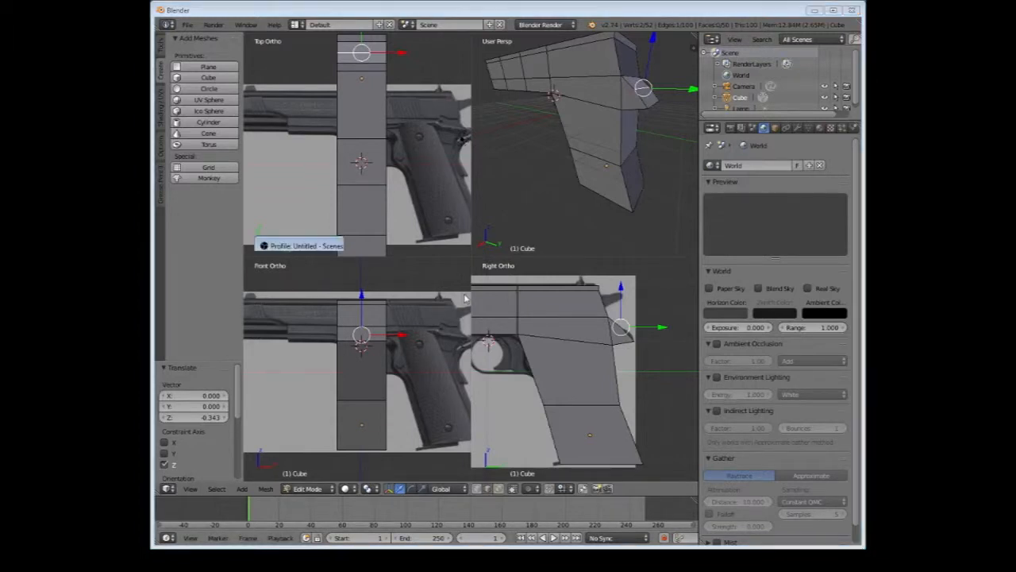
Fine-tune the tail's upper edge along Y and Z to follow the beavertail outline, ending with about 0.04 along Y
left_click(646, 284)
left_click_drag(621, 288, 621, 288)
left_click_drag(653, 326, 659, 326)
left_click_drag(627, 286, 629, 290)
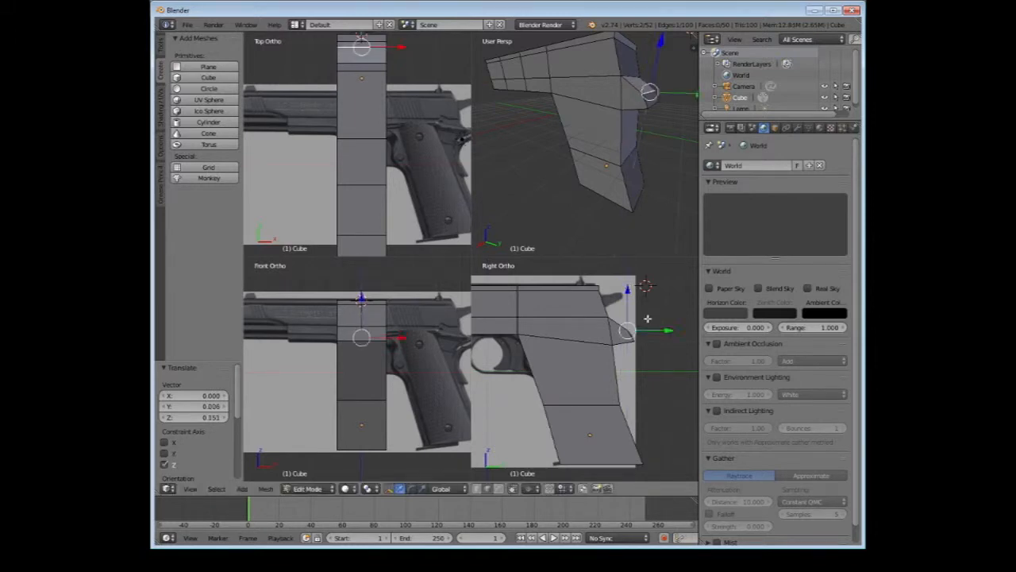
left_click_drag(657, 332, 659, 332)
Select the slide's top rear edge and move it about 0.12 forward along Y
scroll(610, 97, "down", 1)
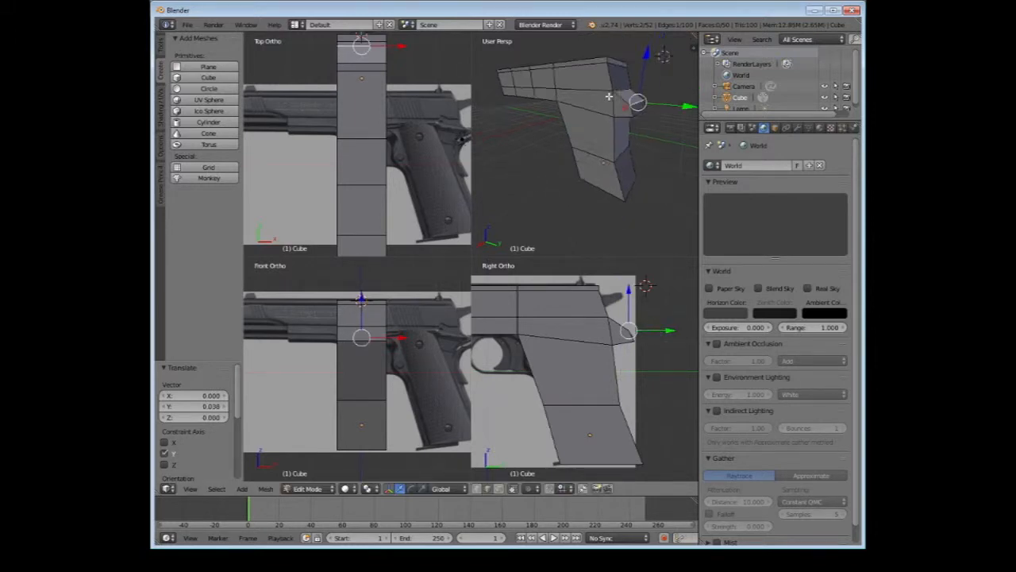
middle_click_drag(610, 96, 635, 89)
right_click(622, 55)
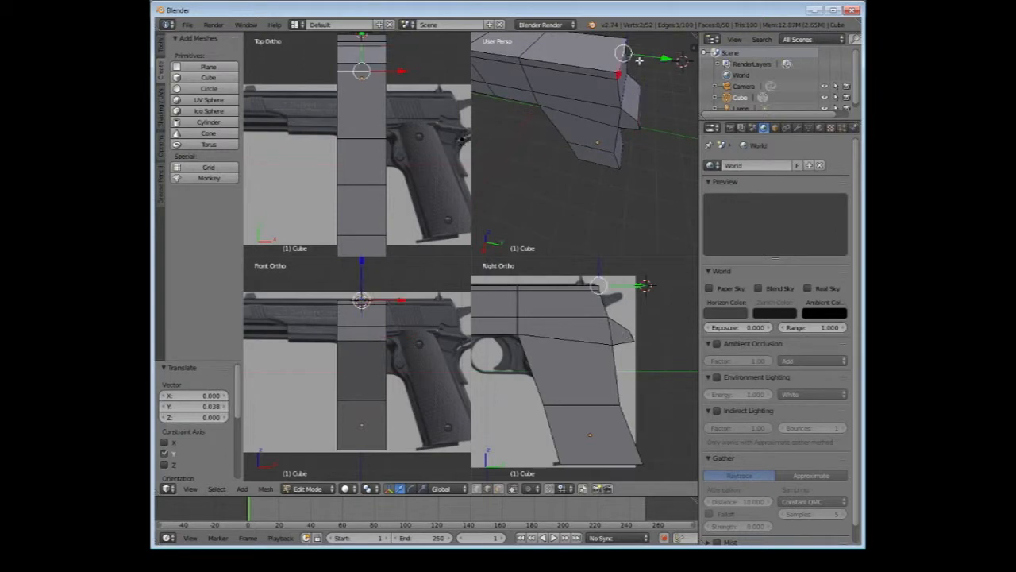
left_click_drag(659, 57, 635, 62)
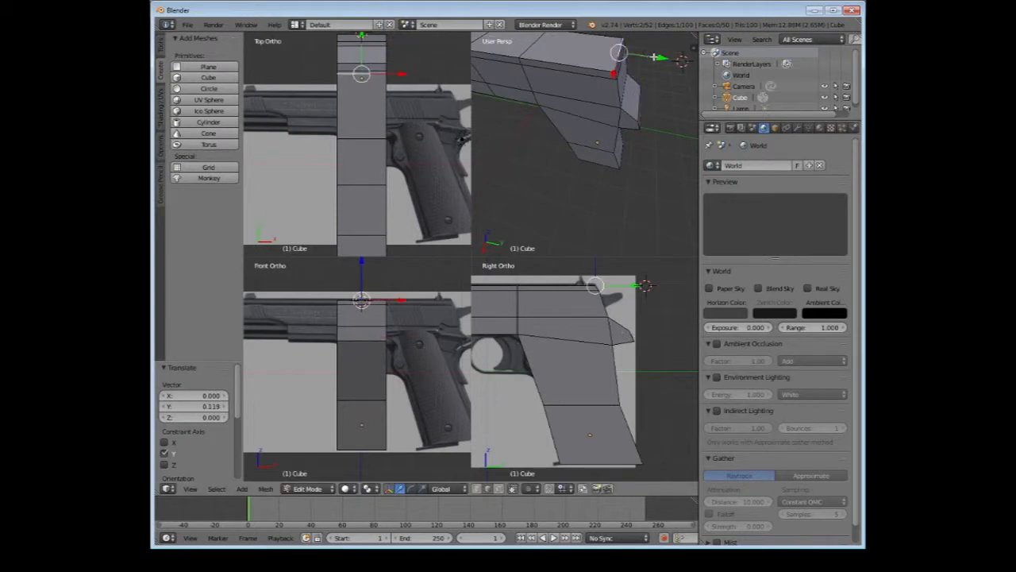
Inspect the pistol shape from several angles and compare the slide's front and rear outlines with the background picture in the side view
scroll(630, 62, "down", 4)
middle_click_drag(535, 126, 540, 173)
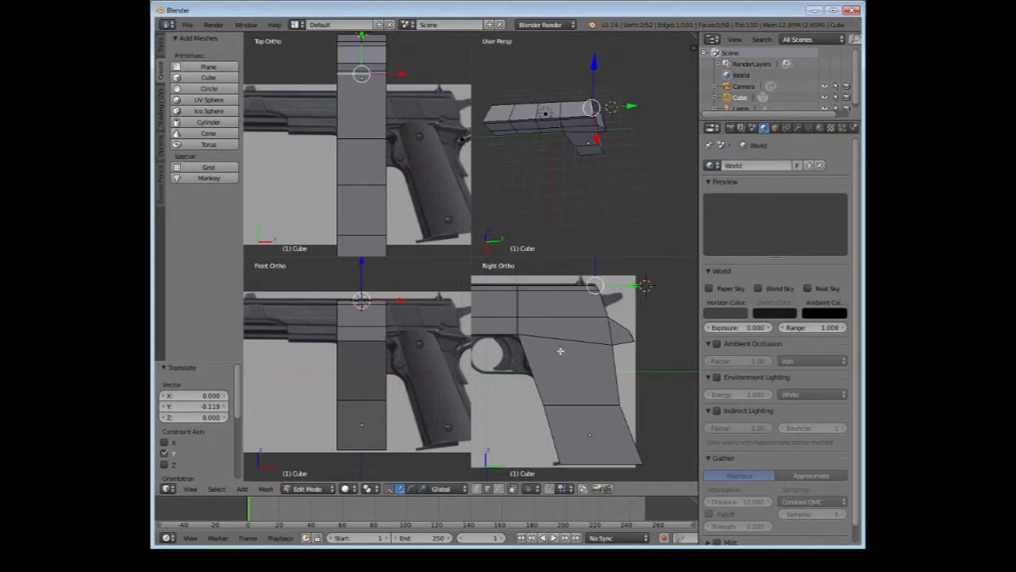
middle_click_drag(515, 347, 655, 363, "shift")
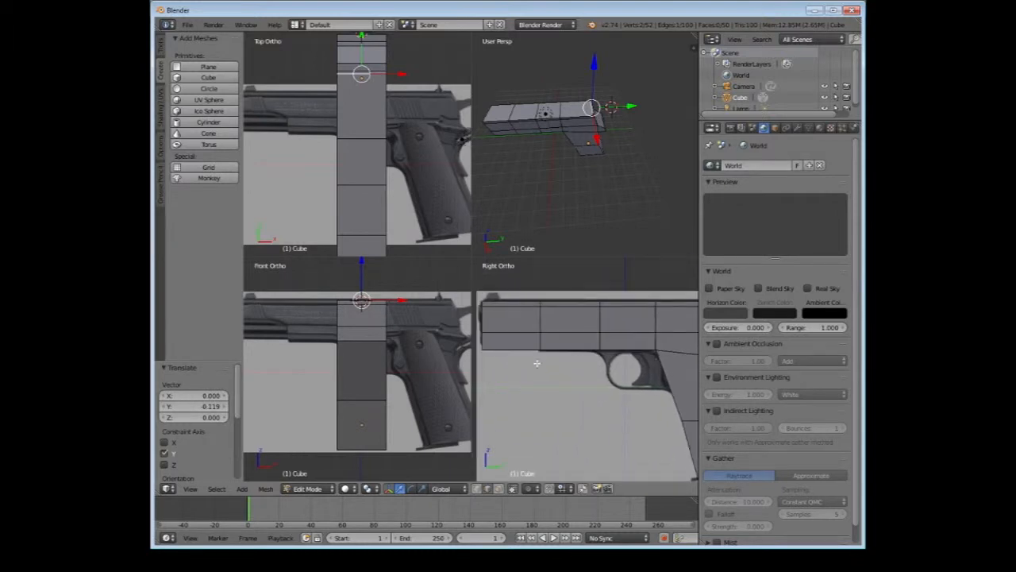
middle_click_drag(538, 364, 638, 393, "shift")
middle_click_drag(501, 136, 647, 125)
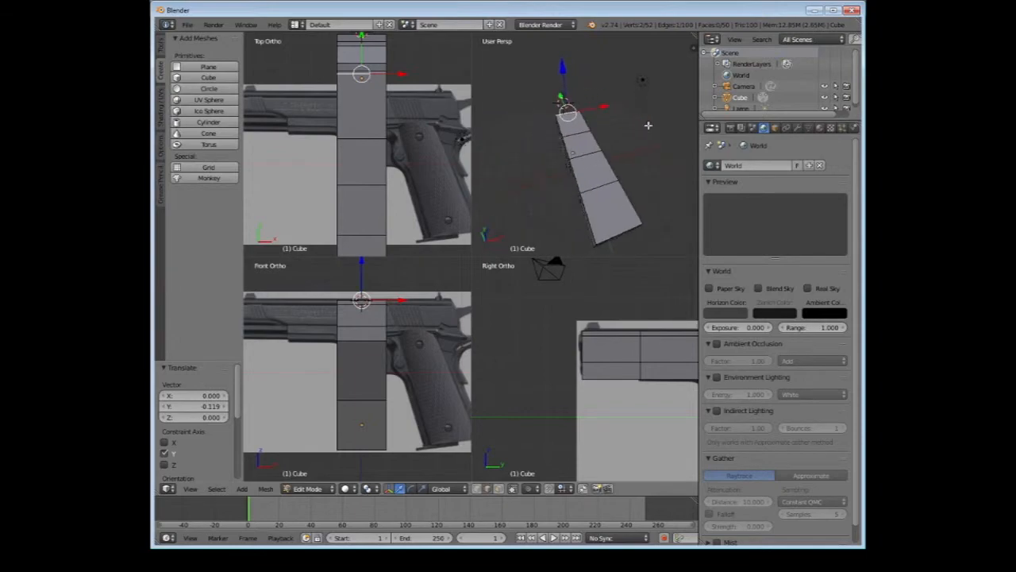
middle_click_drag(572, 161, 518, 121)
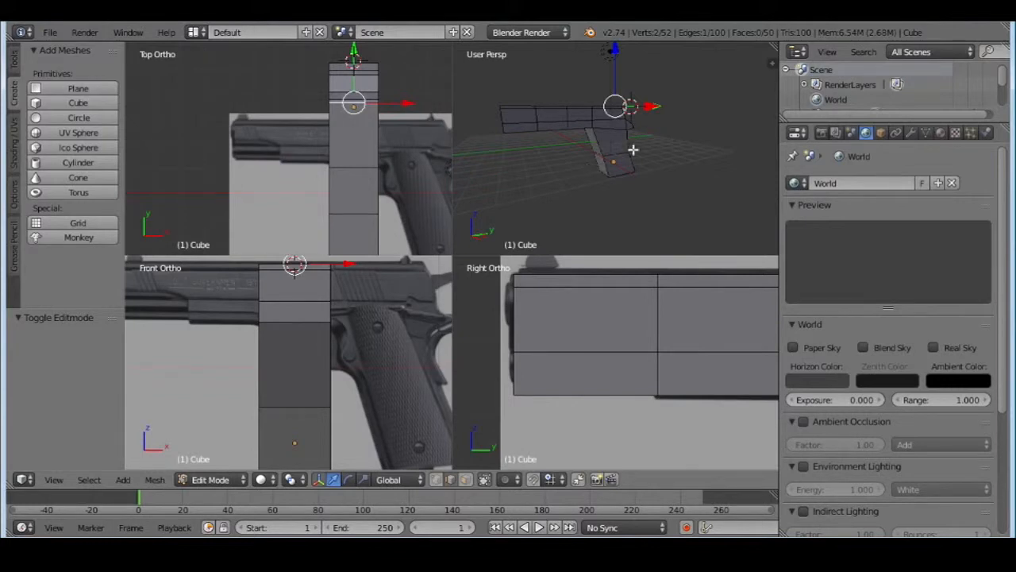
scroll(679, 322, "down", 2)
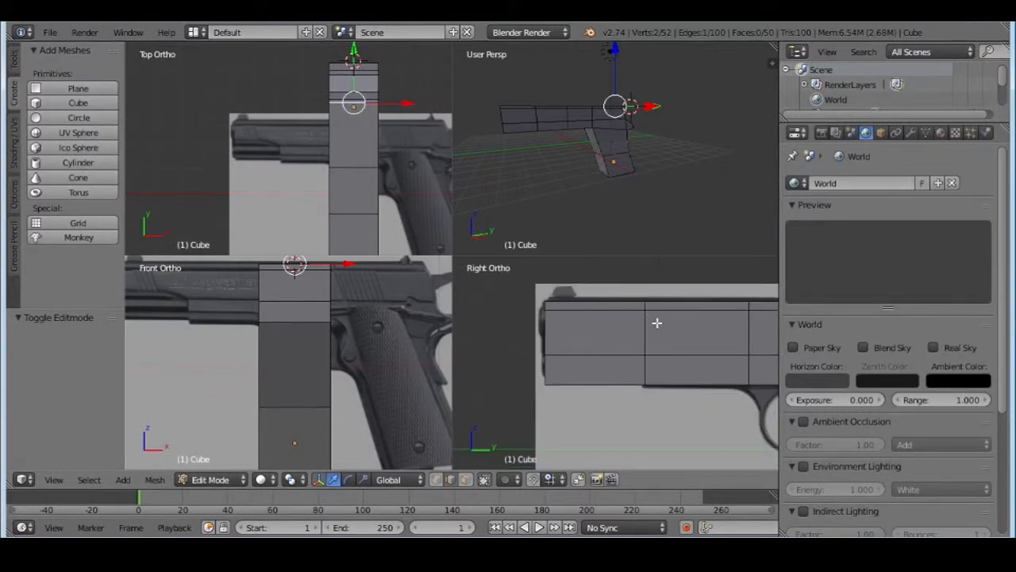
middle_click_drag(687, 334, 522, 413, "shift")
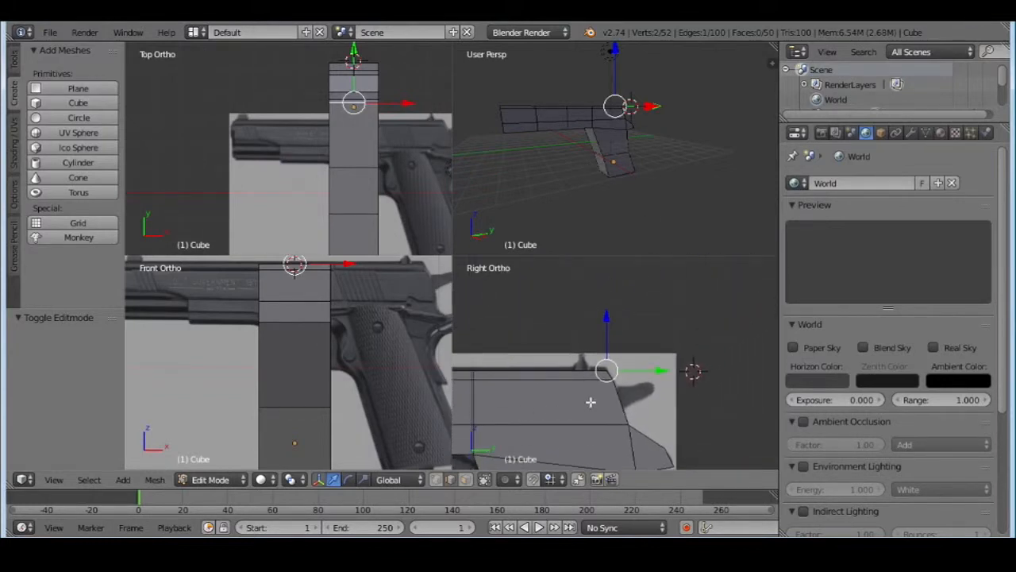
scroll(591, 402, "up", 3)
scroll(592, 164, "up", 5)
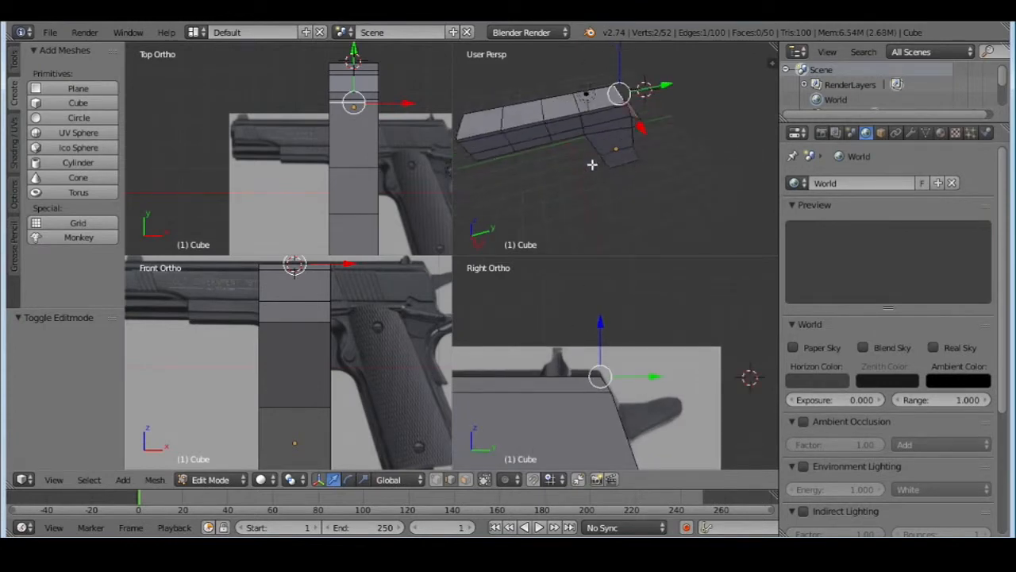
Switch to face selection, select the four faces along the slide's top and raise them 0.035 along Z to match the reference outline
left_click(465, 479)
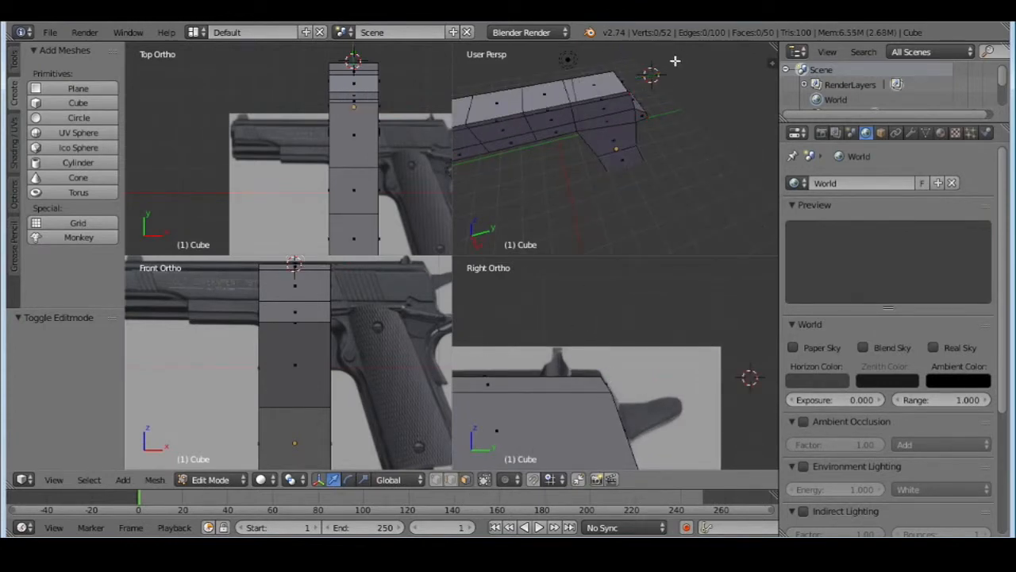
right_click(613, 82)
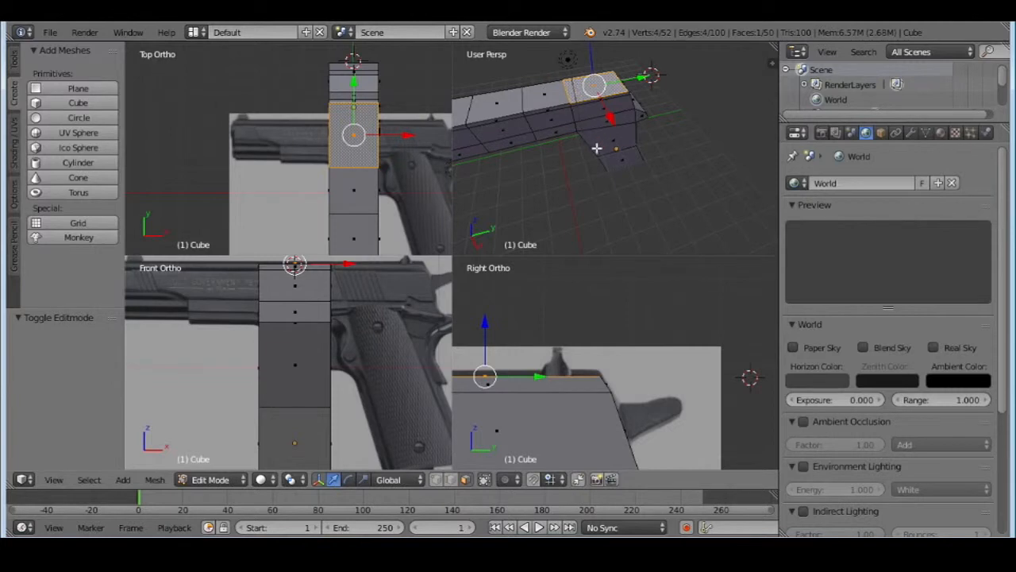
middle_click_drag(597, 149, 577, 145)
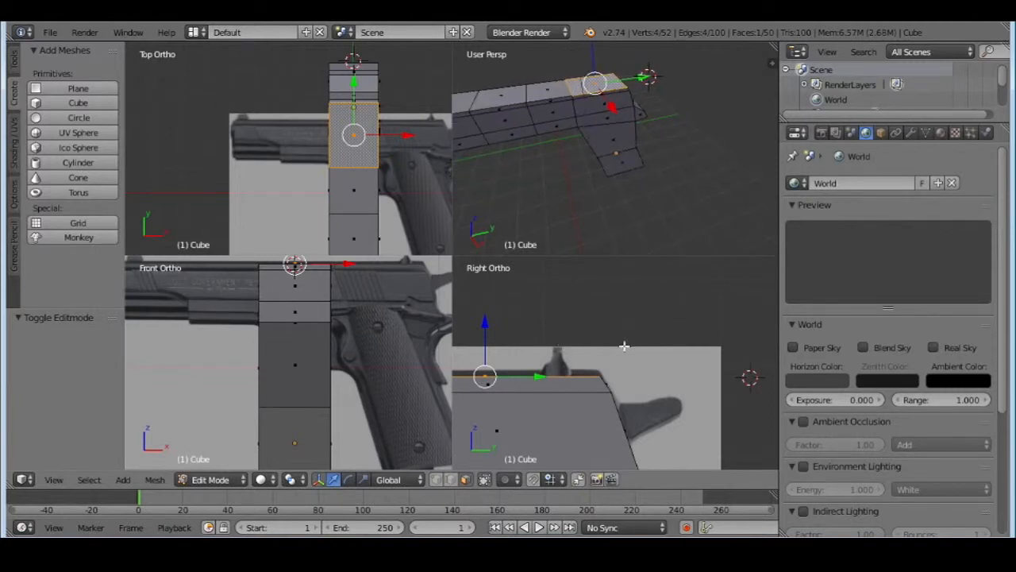
scroll(619, 346, "down", 3)
middle_click_drag(584, 348, 720, 319, "shift")
scroll(719, 319, "down", 2)
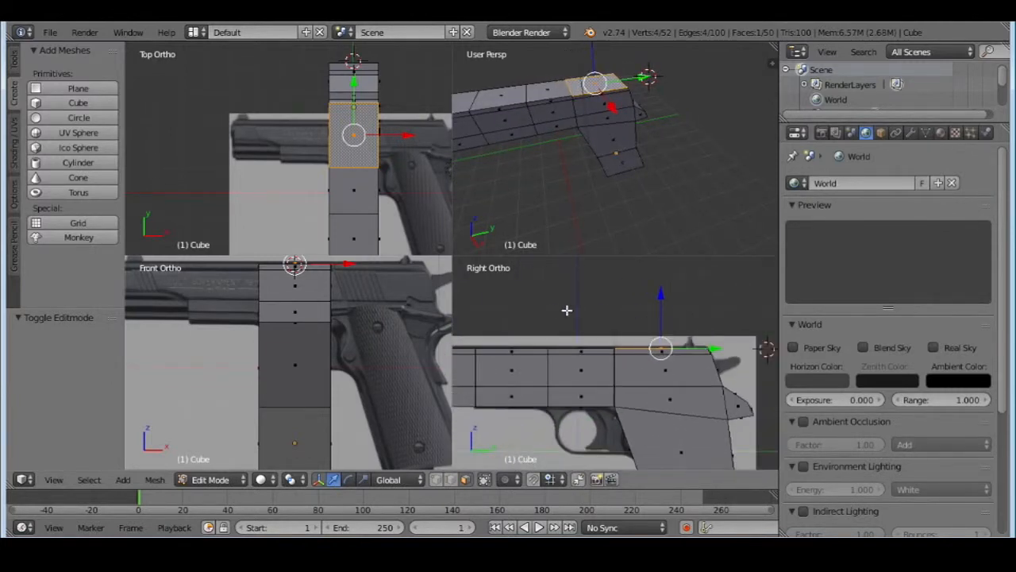
scroll(556, 312, "down", 2)
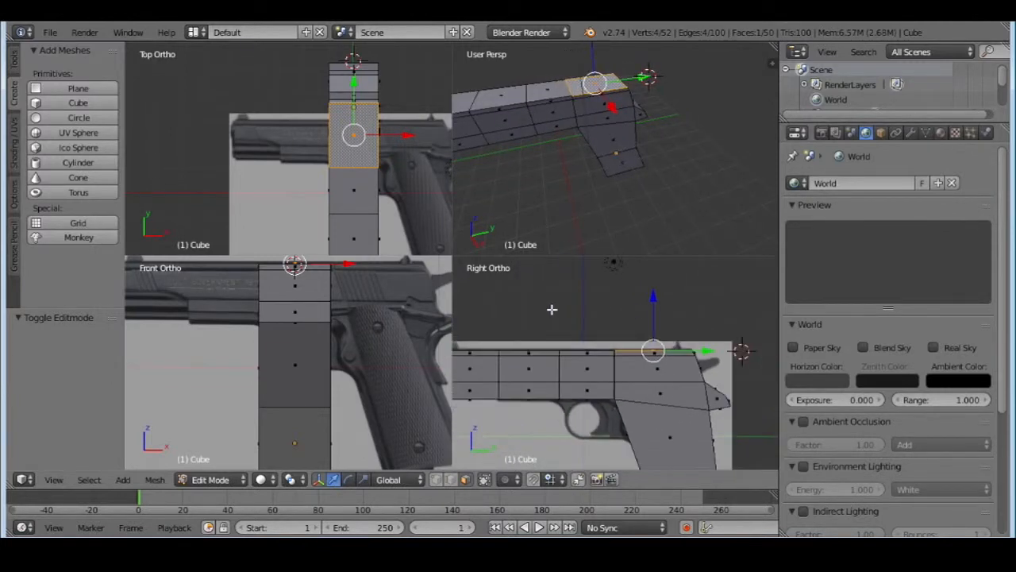
right_click(547, 87, "shift")
right_click(508, 93, "shift")
middle_click_drag(514, 133, 588, 180)
right_click(546, 163, "shift")
scroll(557, 322, "up", 2)
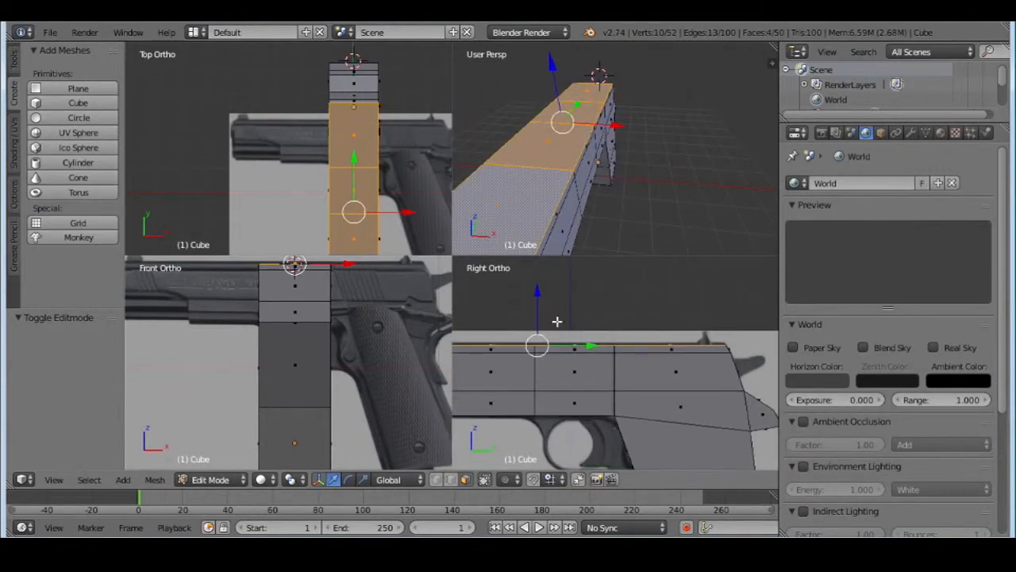
left_click_drag(539, 295, 539, 293)
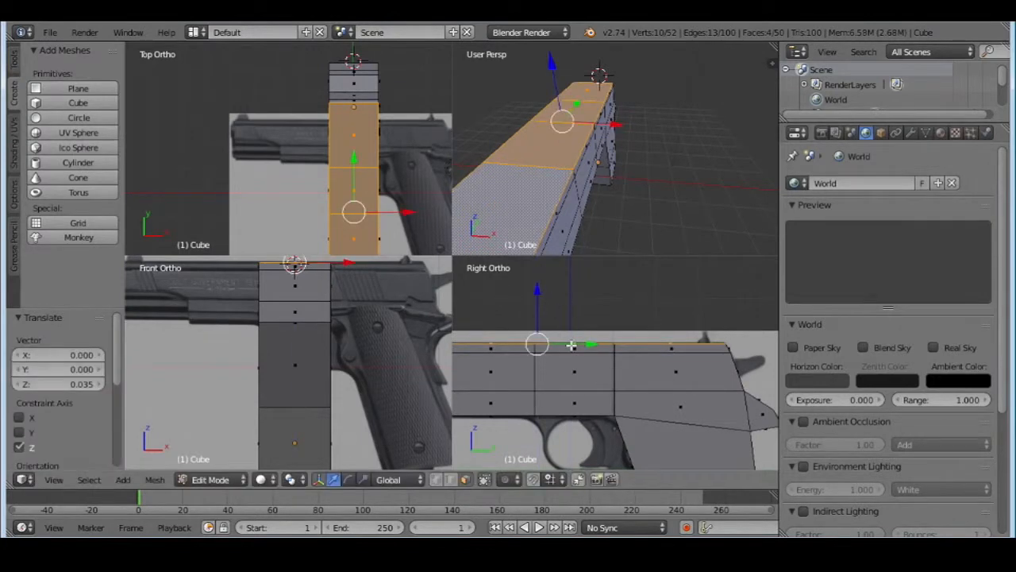
Select the middle face at the muzzle end of the slide and move it -0.157 along Y
middle_click_drag(613, 182, 590, 162)
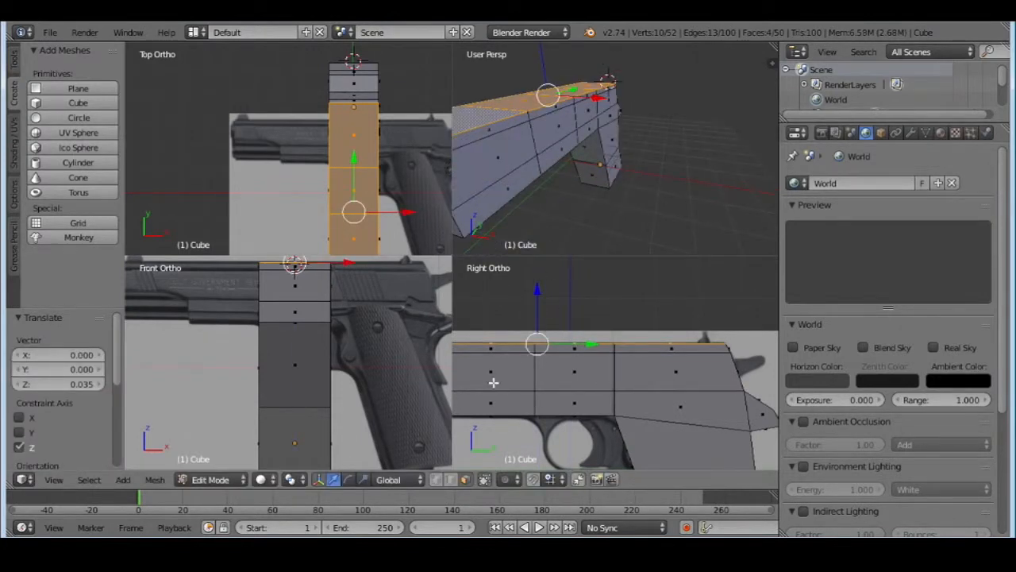
middle_click_drag(509, 383, 705, 363, "shift")
middle_click_drag(548, 368, 625, 400, "shift")
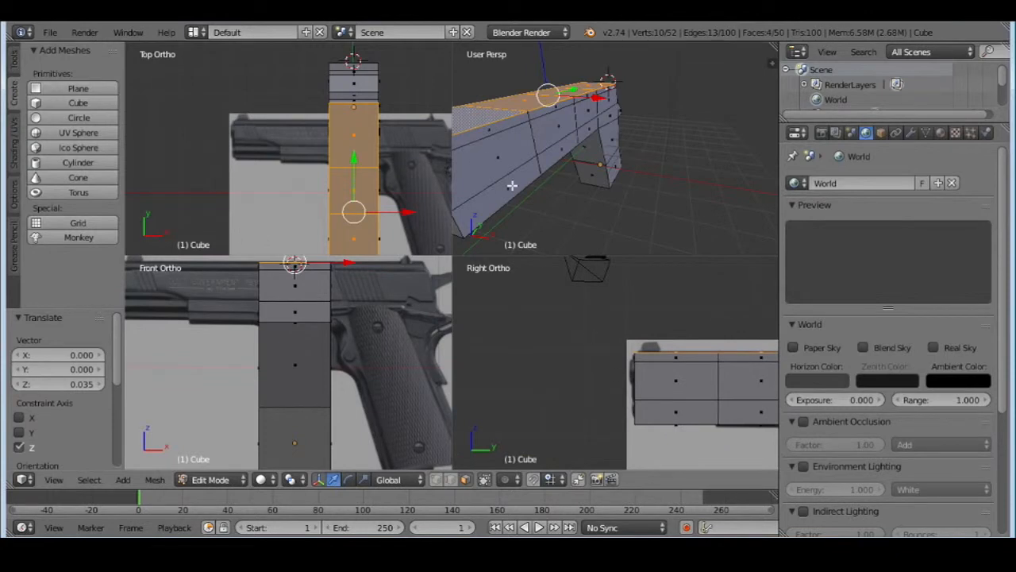
middle_click_drag(513, 185, 580, 176)
right_click(601, 137)
left_click_drag(621, 124, 618, 130)
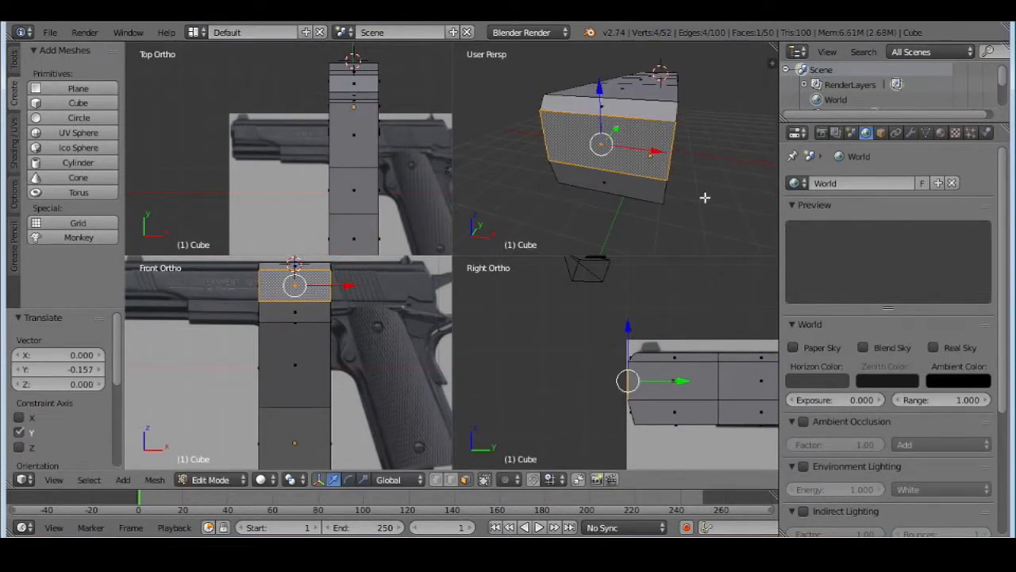
Examine the slide, grip and trigger guard area in the side and perspective views against the background picture
middle_click_drag(705, 198, 575, 166)
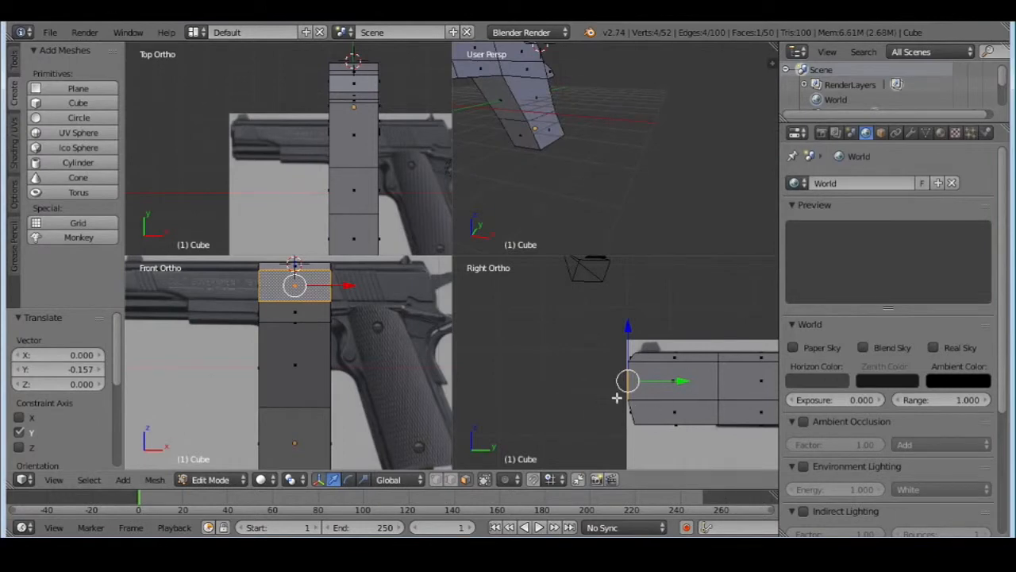
middle_click_drag(714, 404, 549, 381, "shift")
middle_click_drag(637, 385, 563, 317, "shift")
mouse_move(666, 334)
middle_mouse_down("shift")
mouse_move(647, 304)
mouse_move(624, 467)
middle_mouse_up("shift")
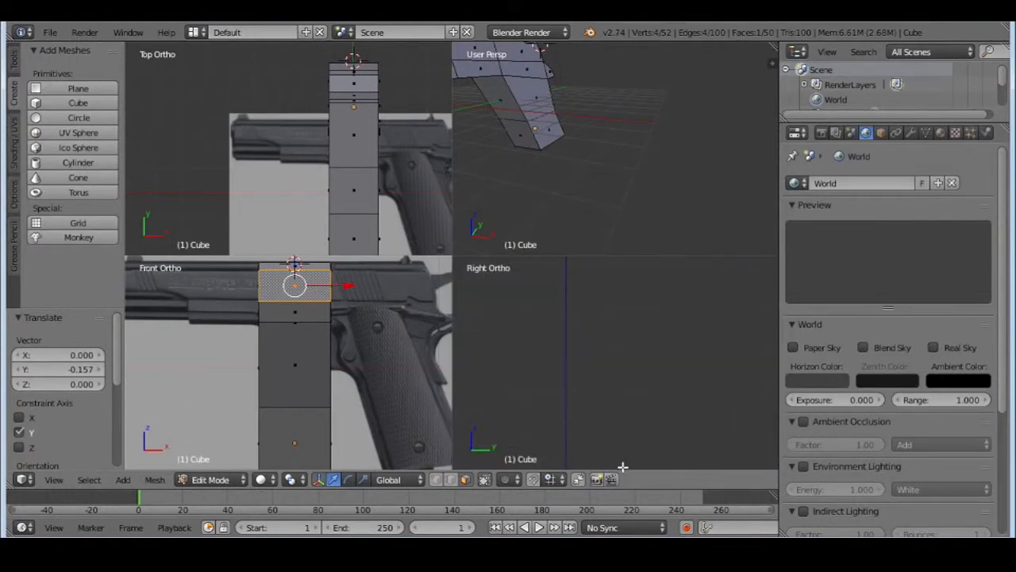
middle_click_drag(628, 290, 671, 349, "shift")
scroll(672, 349, "up", 4)
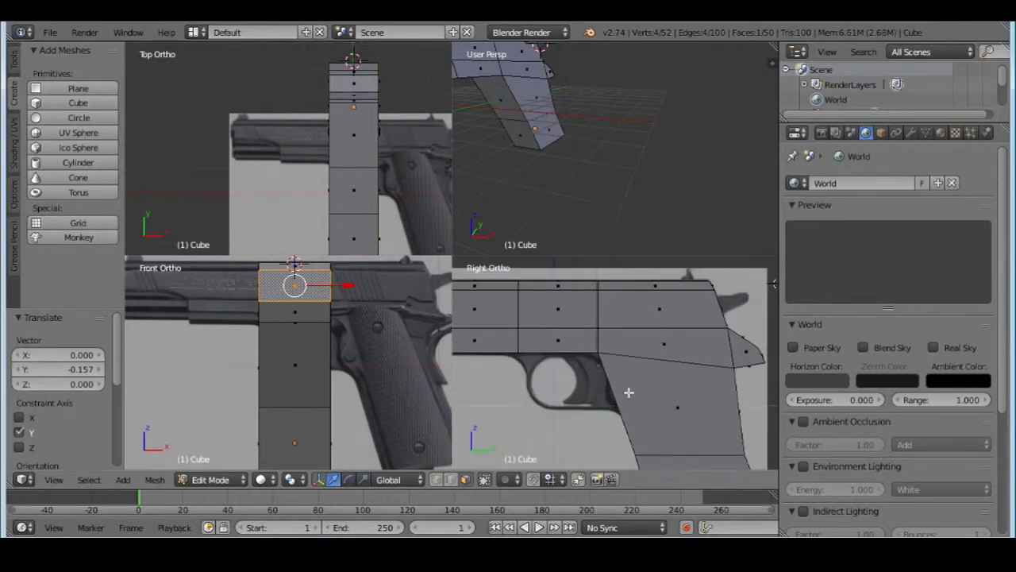
scroll(517, 154, "down", 6)
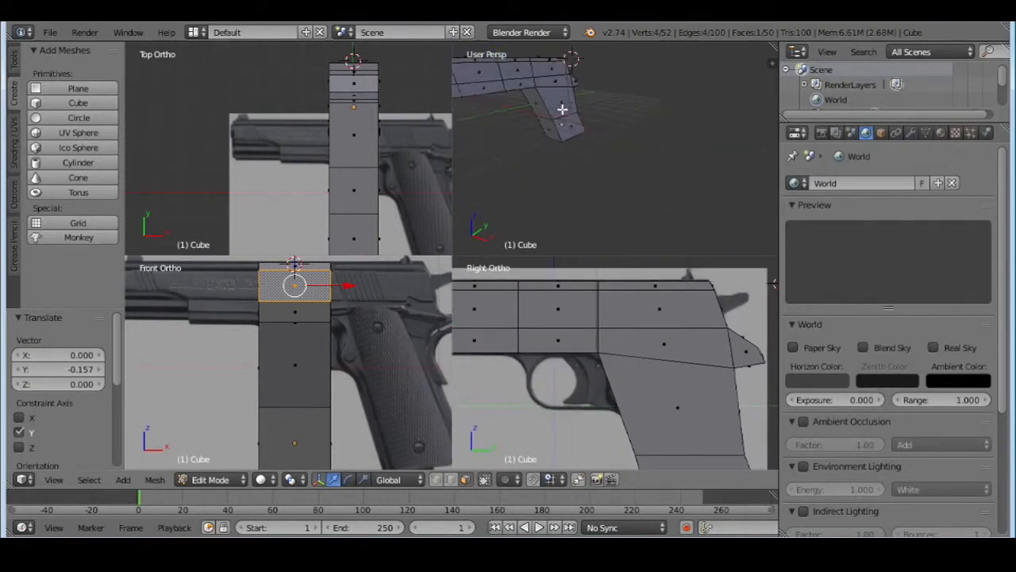
middle_click_drag(611, 119, 575, 366)
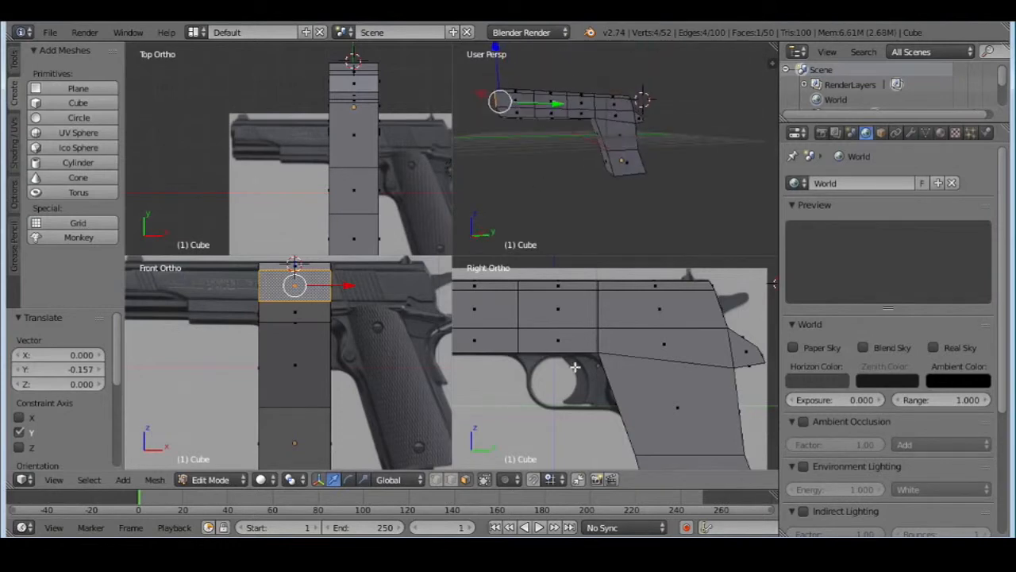
scroll(586, 92, "up", 4)
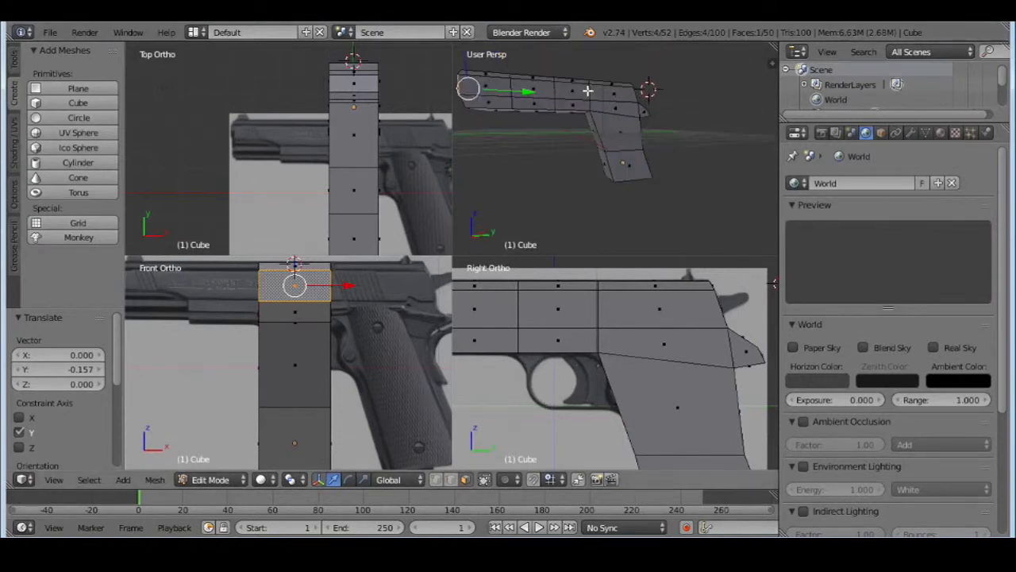
middle_click_drag(586, 91, 458, 113)
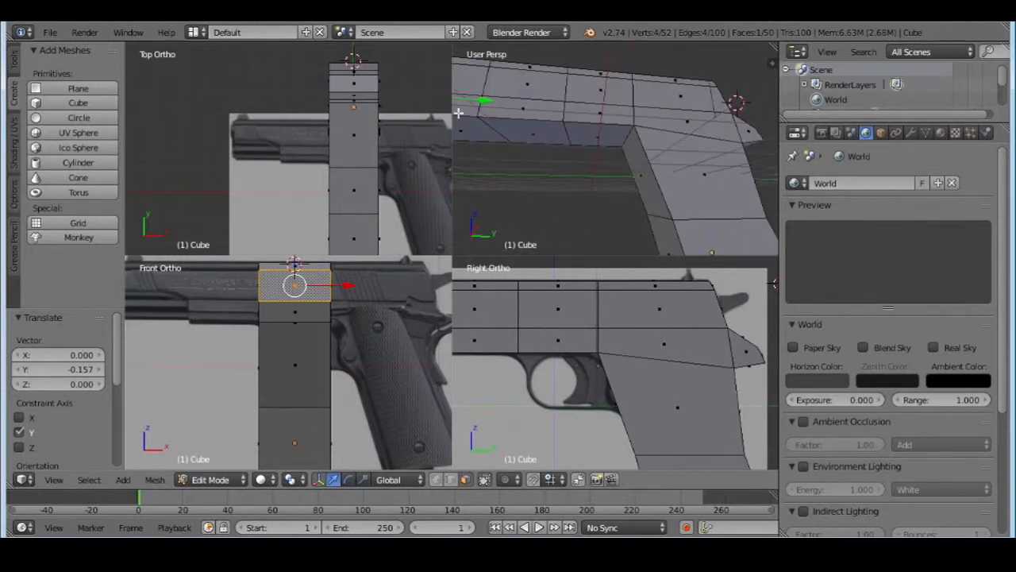
Add one Loop Cut and Slide around the slide section ahead of the grip, positioning it near the section's front edge above the trigger guard's front
left_click(13, 61)
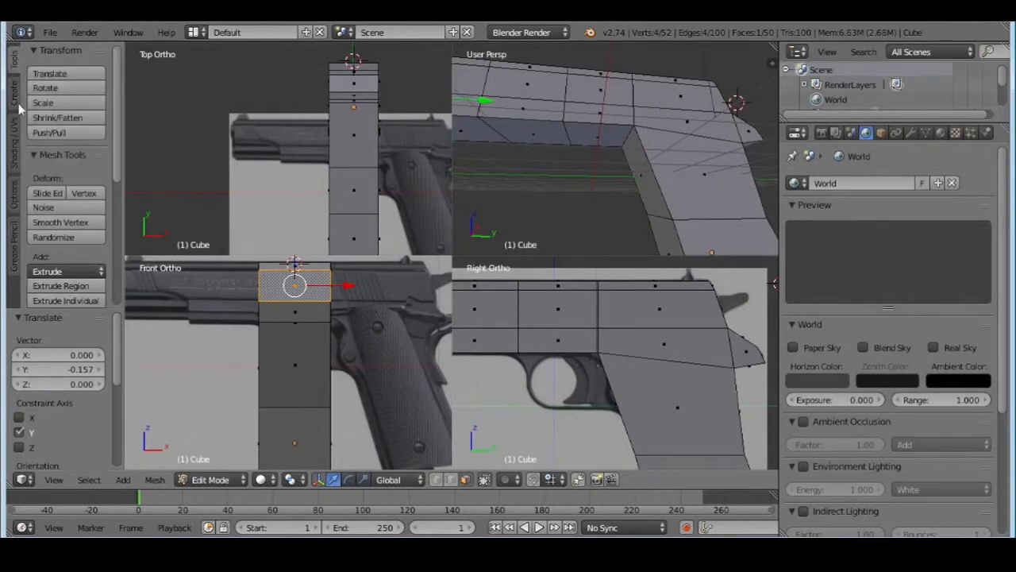
scroll(57, 146, "down", 2)
scroll(57, 145, "down", 3)
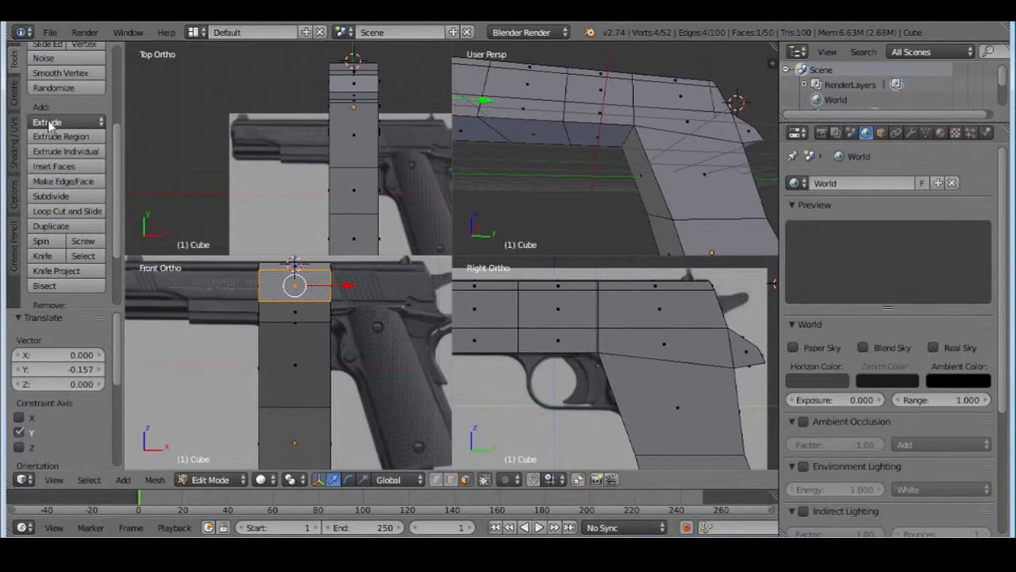
scroll(56, 123, "up", 4)
scroll(56, 123, "up", 1)
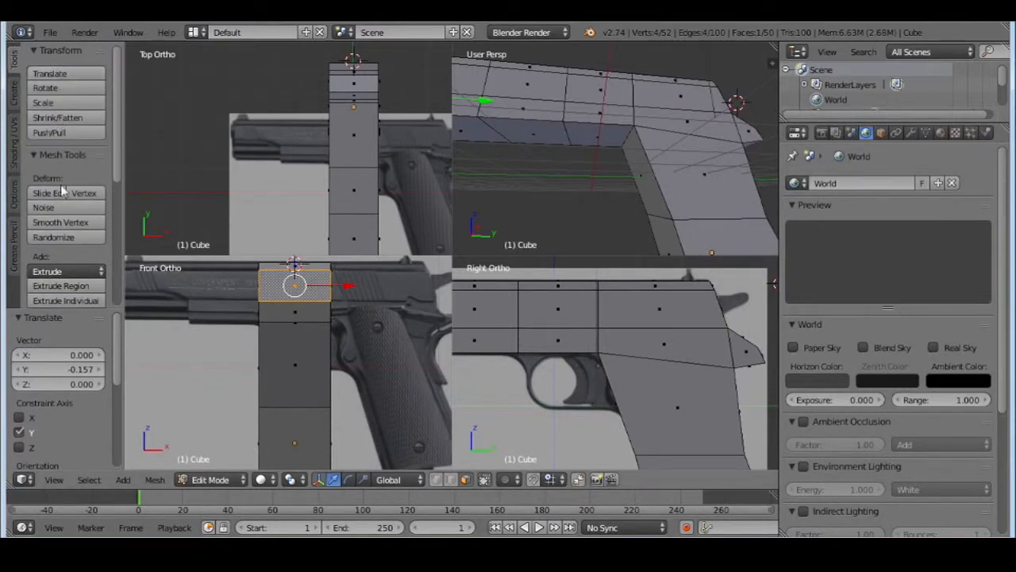
scroll(59, 269, "down", 1)
scroll(59, 270, "down", 3)
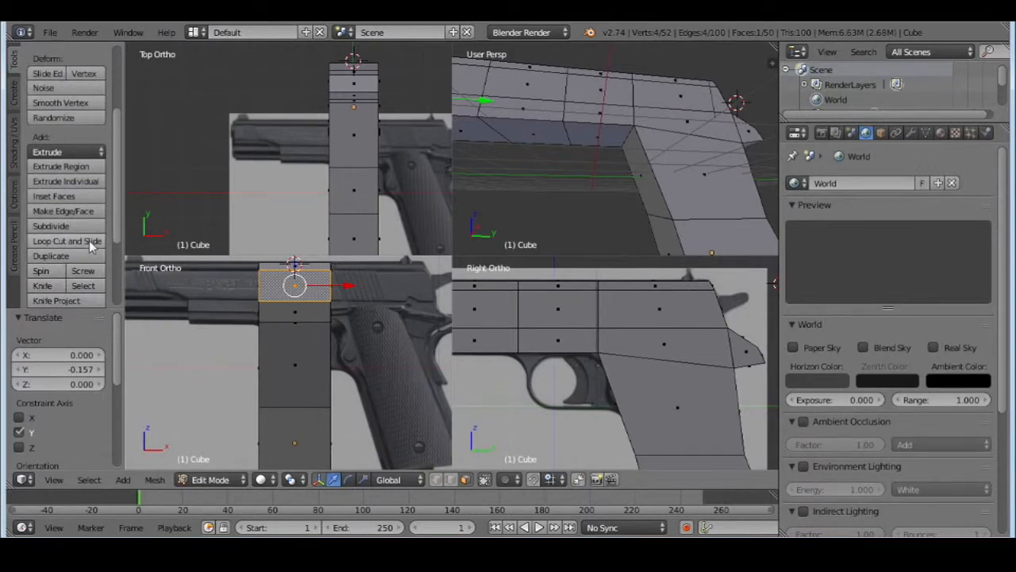
left_click(92, 243)
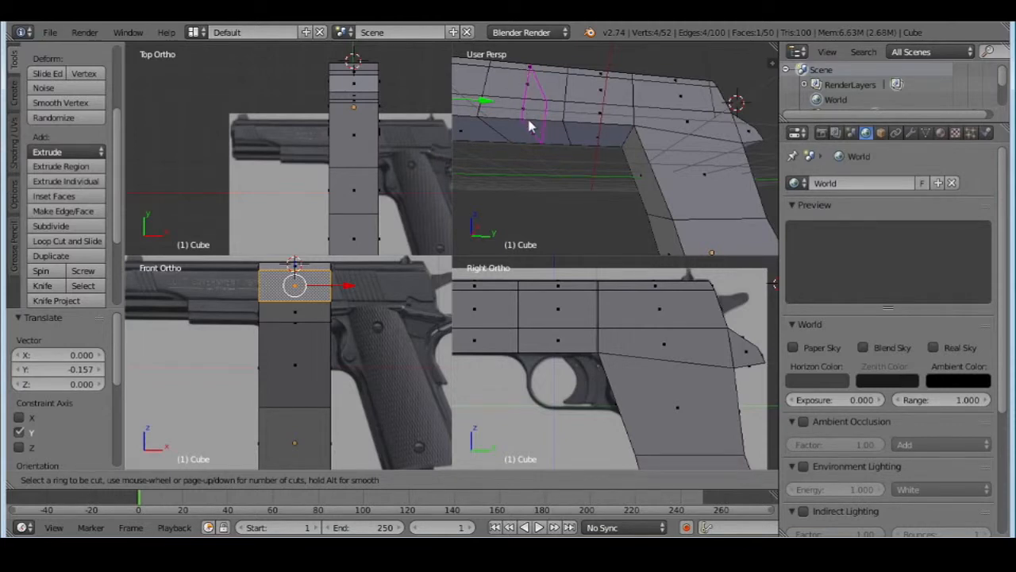
left_click(601, 135)
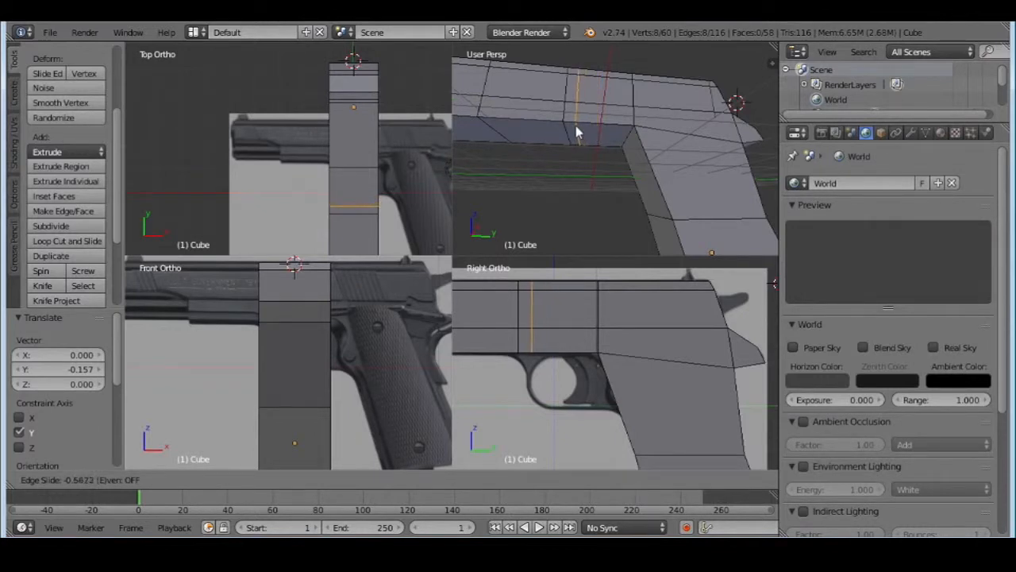
left_click(577, 133)
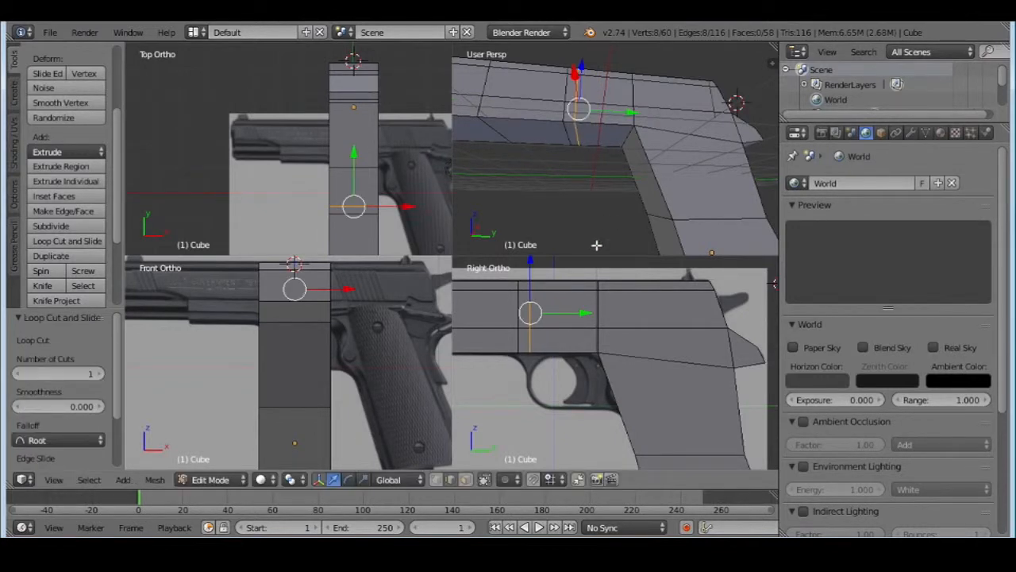
Switch to face selection and extrude the narrow face beneath the slide, at the trigger guard's front, 1.41 downward
left_click(465, 480)
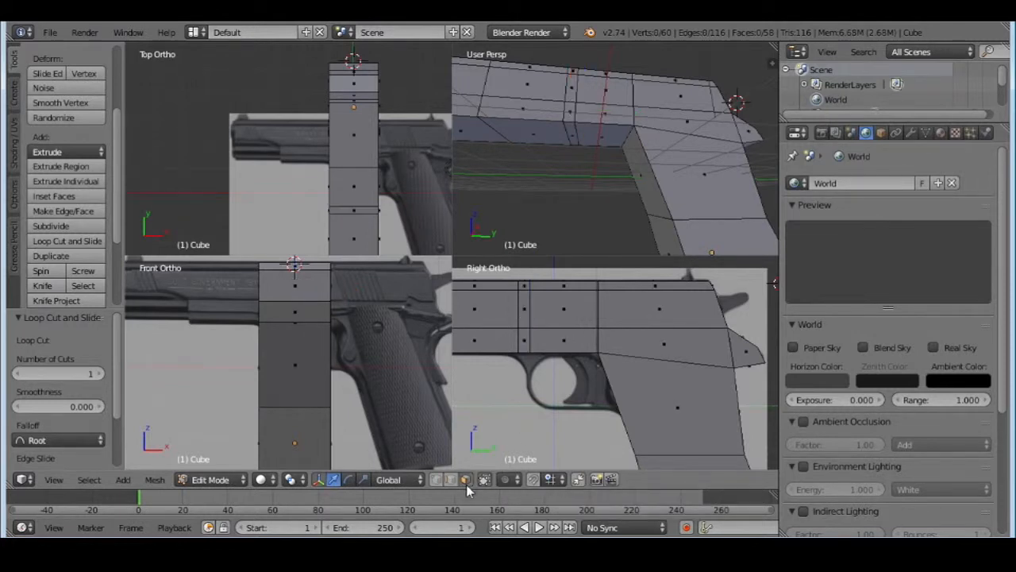
right_click(571, 133)
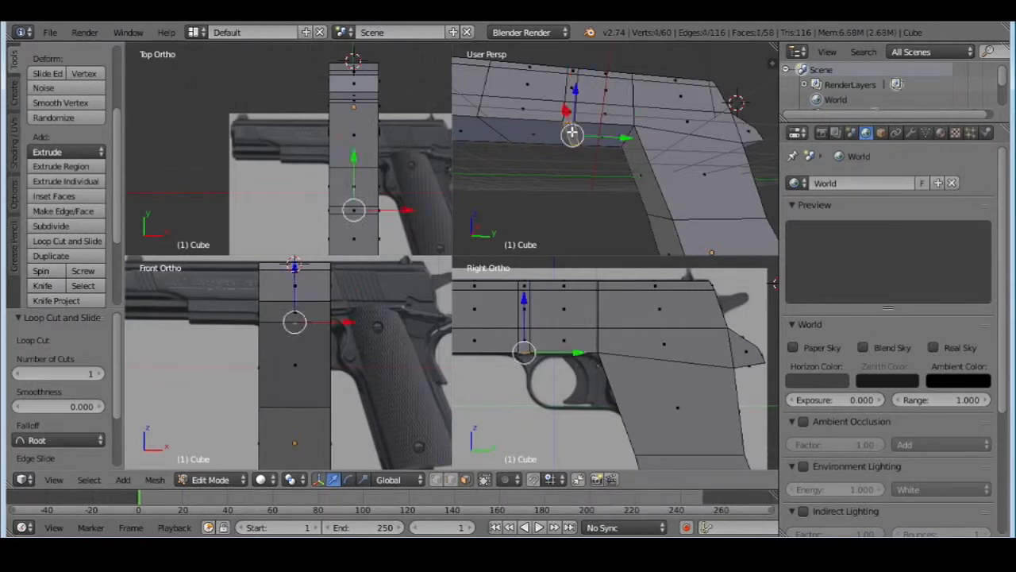
key("ctrl+r")
left_click(575, 236)
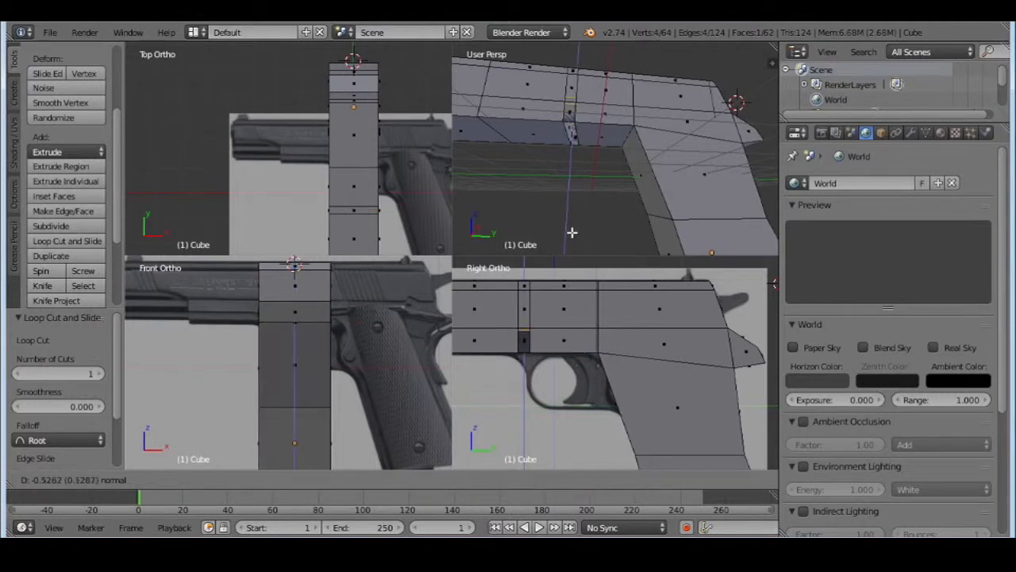
left_click(580, 84)
key("g")
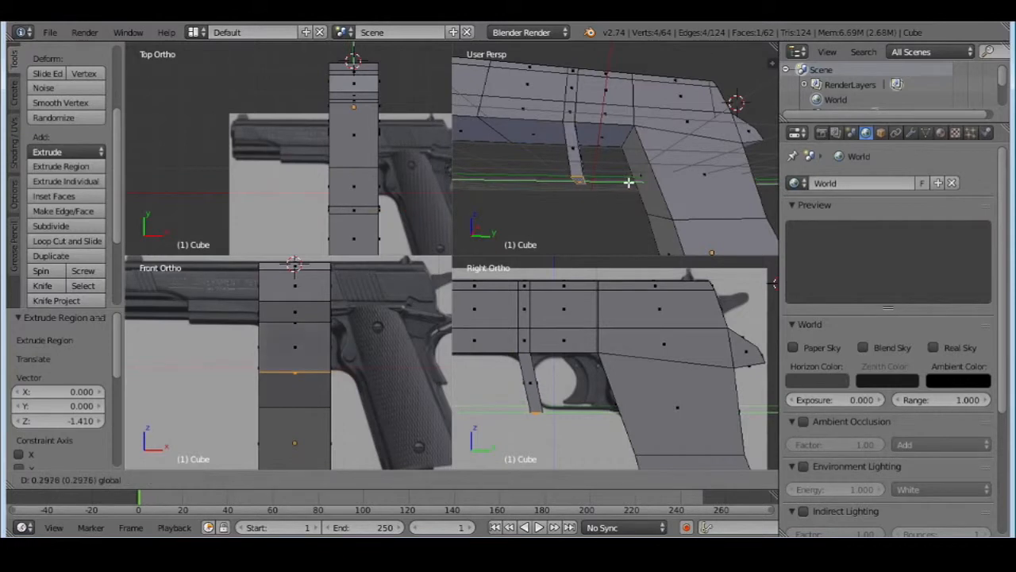
left_click(629, 182)
mouse_move(608, 159)
middle_mouse_down()
mouse_move(585, 163)
mouse_move(606, 178)
mouse_move(646, 170)
mouse_move(614, 156)
middle_mouse_up()
key("e")
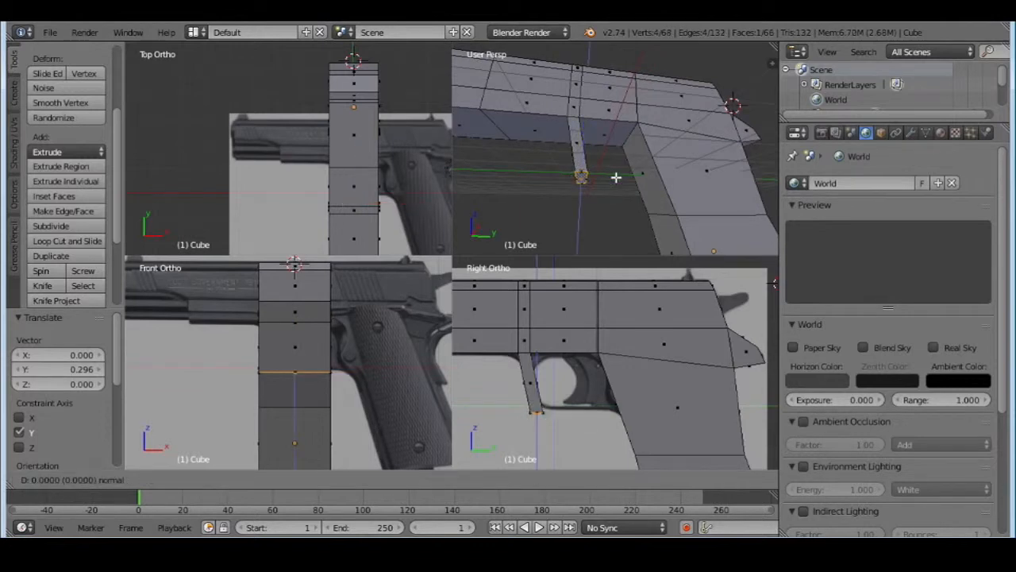
right_click(616, 177)
key("ctrl+z")
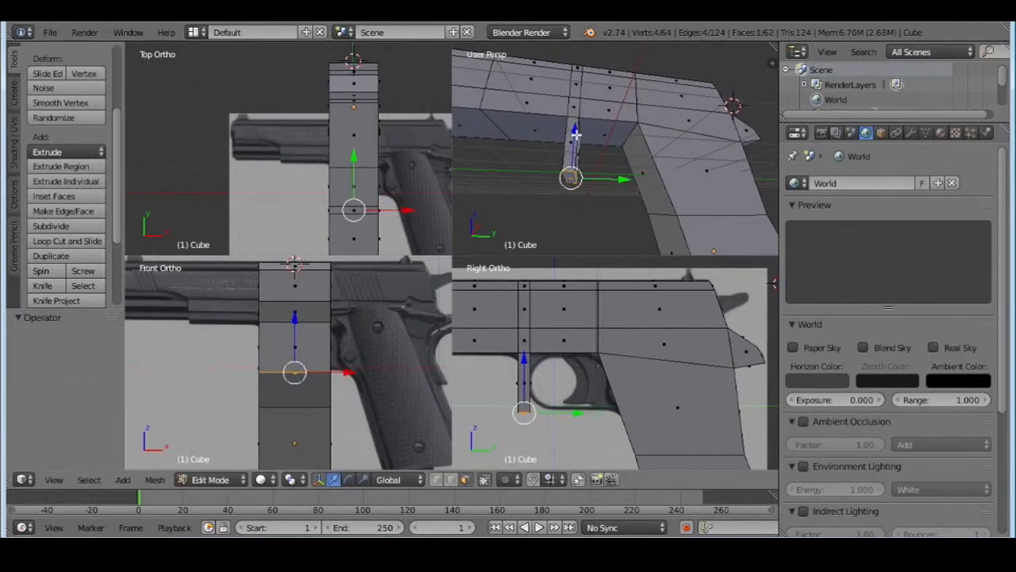
Slant the guard's front strut toward the grip, extrude a short lower segment and move its end face 0.105 along Y and -0.129 along Z
left_click_drag(576, 135, 575, 123)
left_click_drag(607, 163, 633, 177)
key("e")
left_click(626, 178)
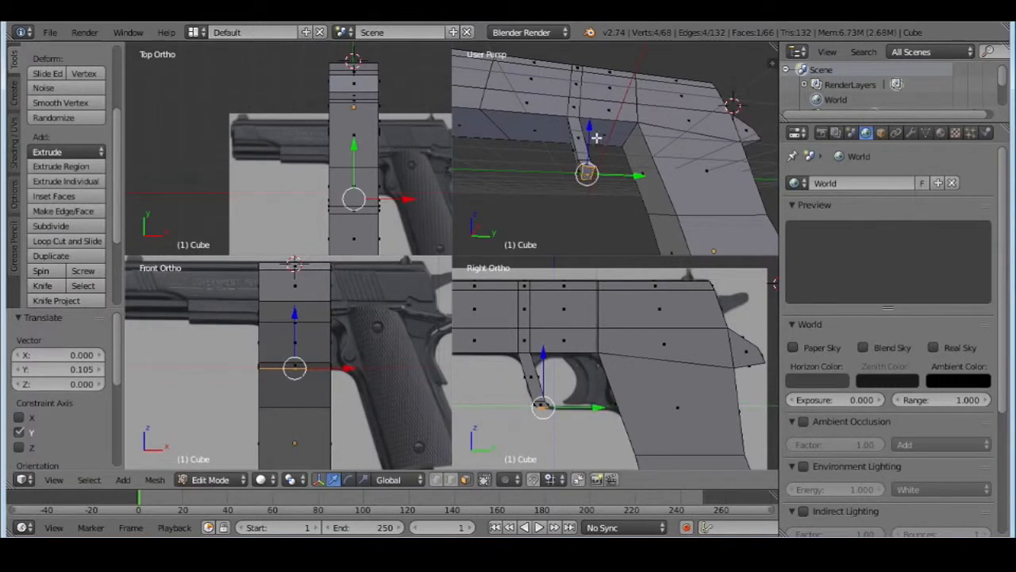
left_click_drag(586, 126, 585, 164)
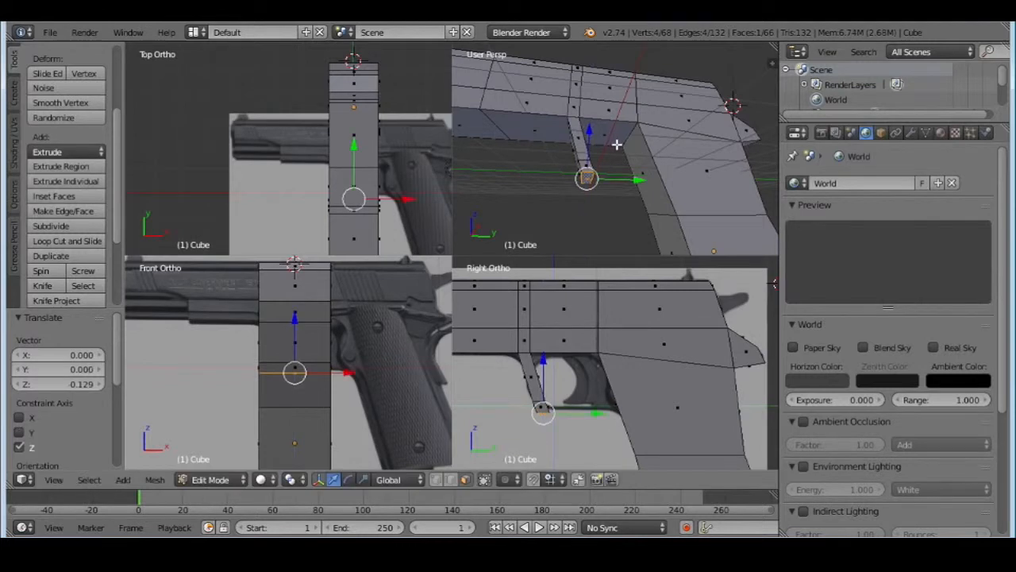
middle_click_drag(585, 163, 679, 169)
key("e")
left_click(665, 197)
key("ctrl+z")
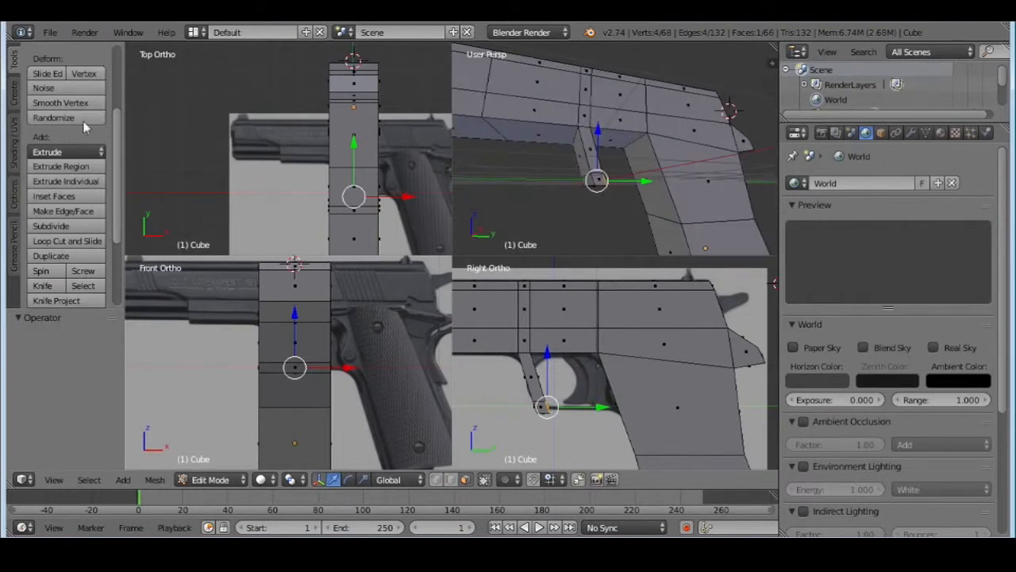
Add two closely spaced loop cuts around the upper grip at the height of the trigger guard's lower bar
left_click(67, 244)
left_click(663, 187)
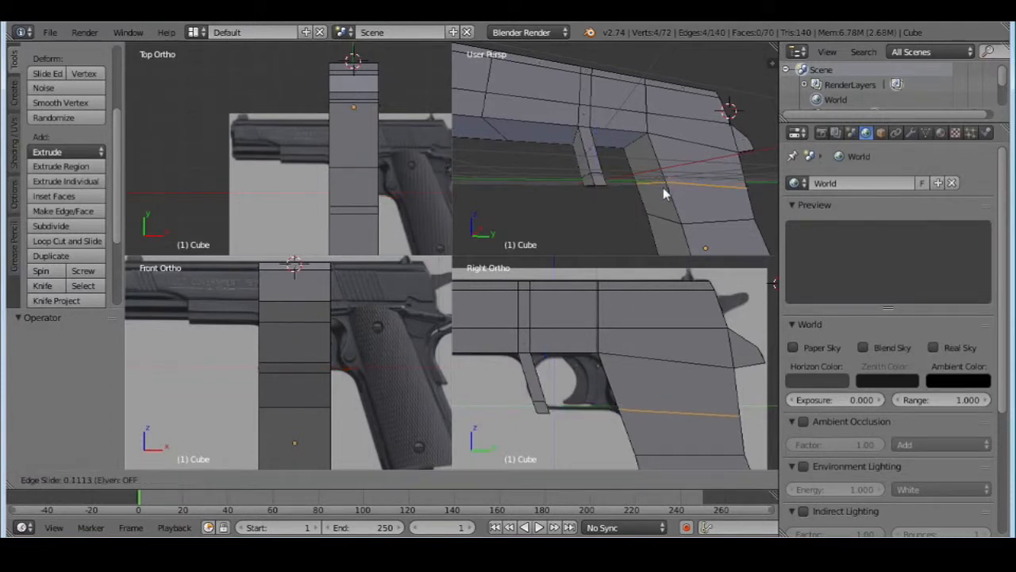
left_click(663, 187)
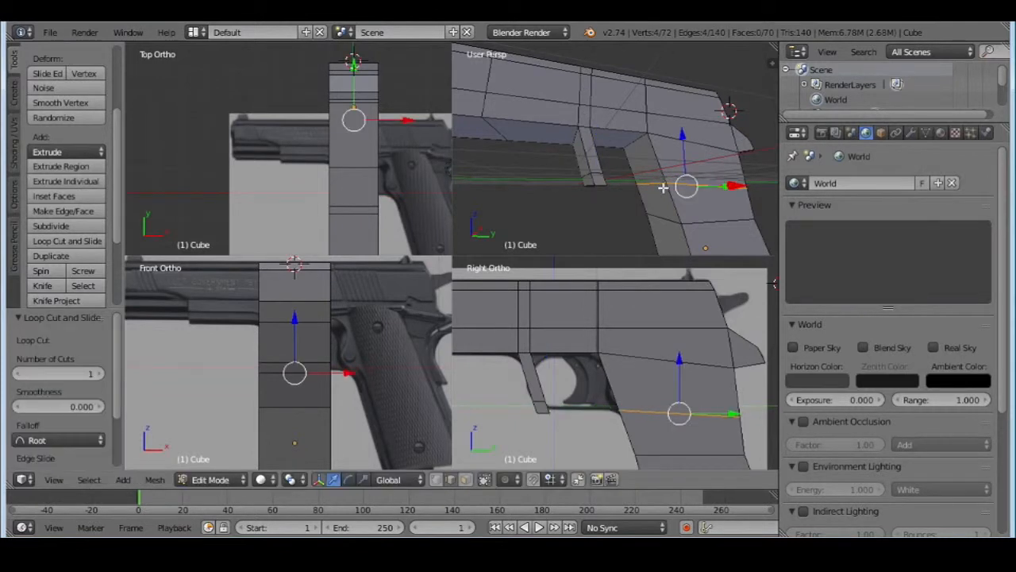
left_click(79, 242)
left_click(661, 180)
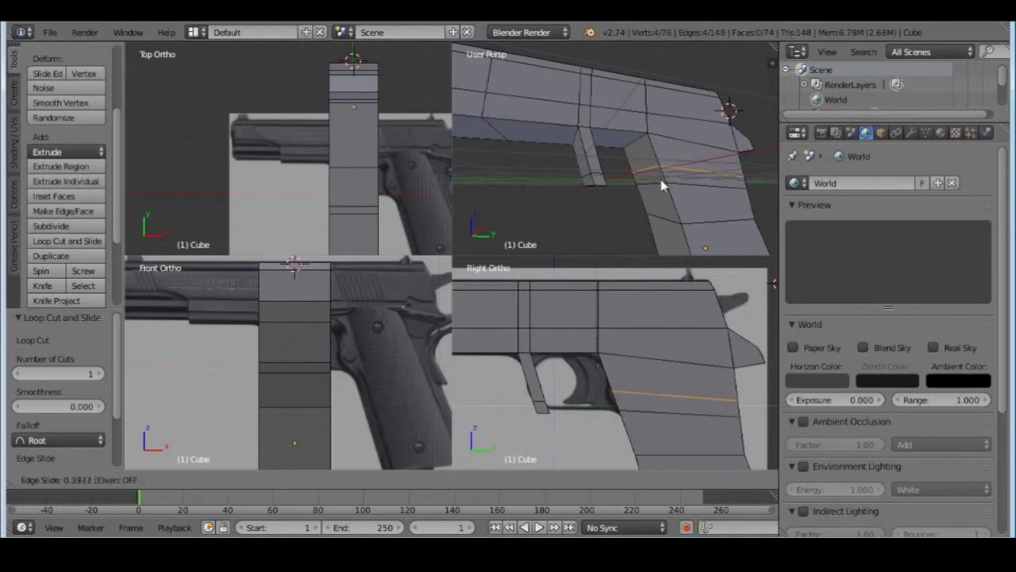
left_click(663, 187)
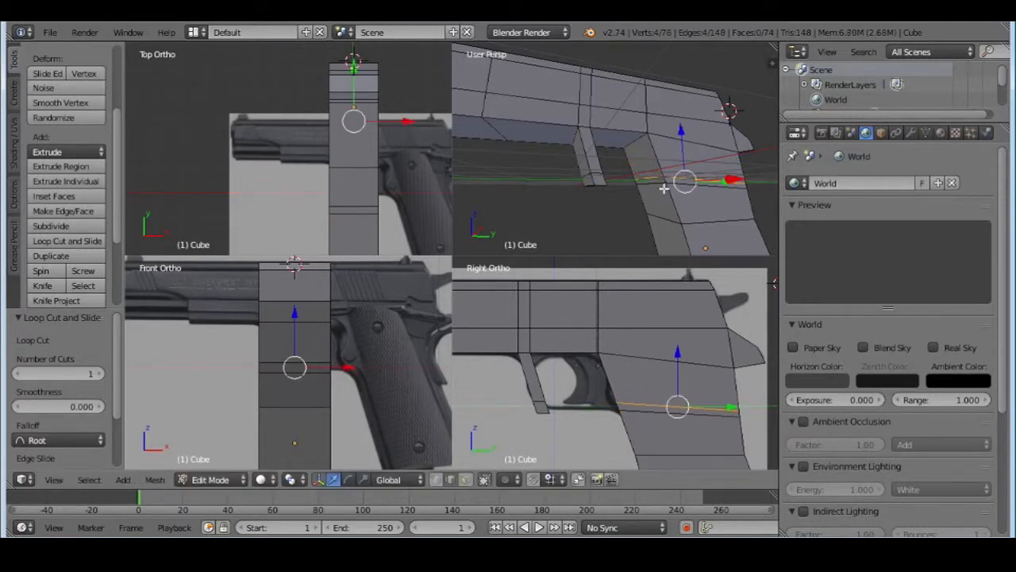
Select the strut's lower rear edge and the lower new loop edge on the grip's front, and fill a face between them
scroll(641, 104, "up", 3)
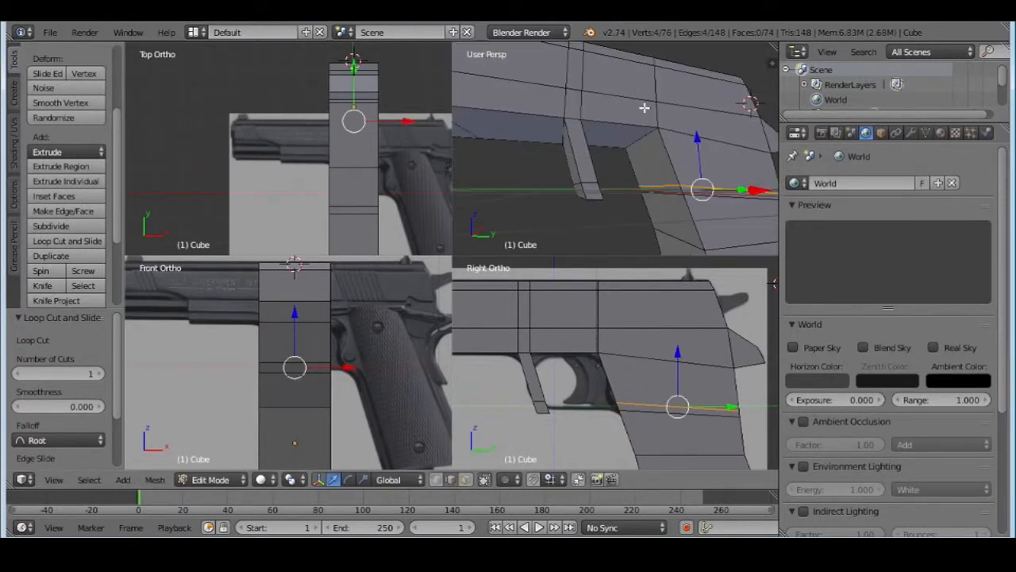
middle_click_drag(631, 101, 661, 136)
right_click(650, 178)
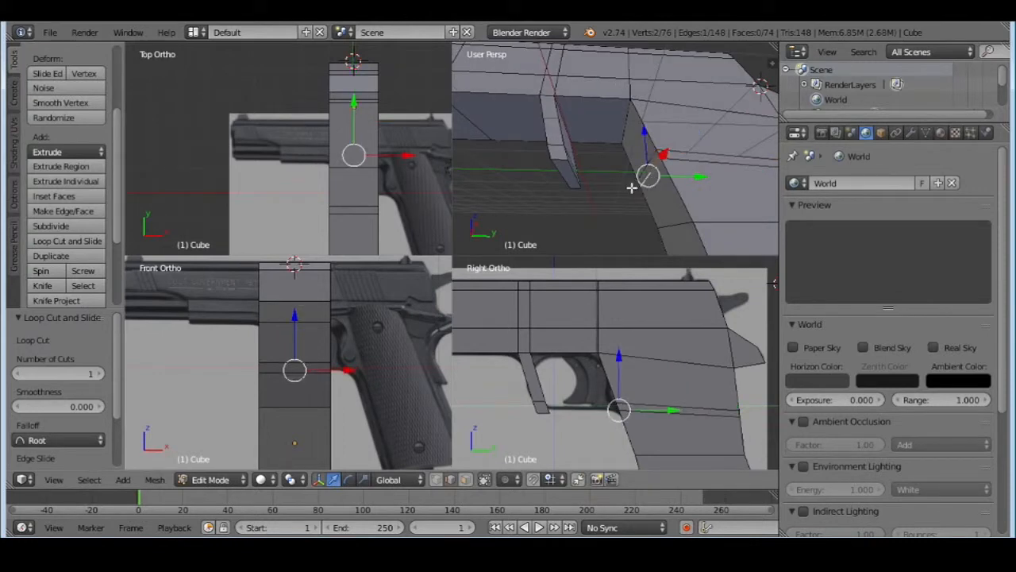
middle_click_drag(650, 179, 693, 183)
right_click(561, 157)
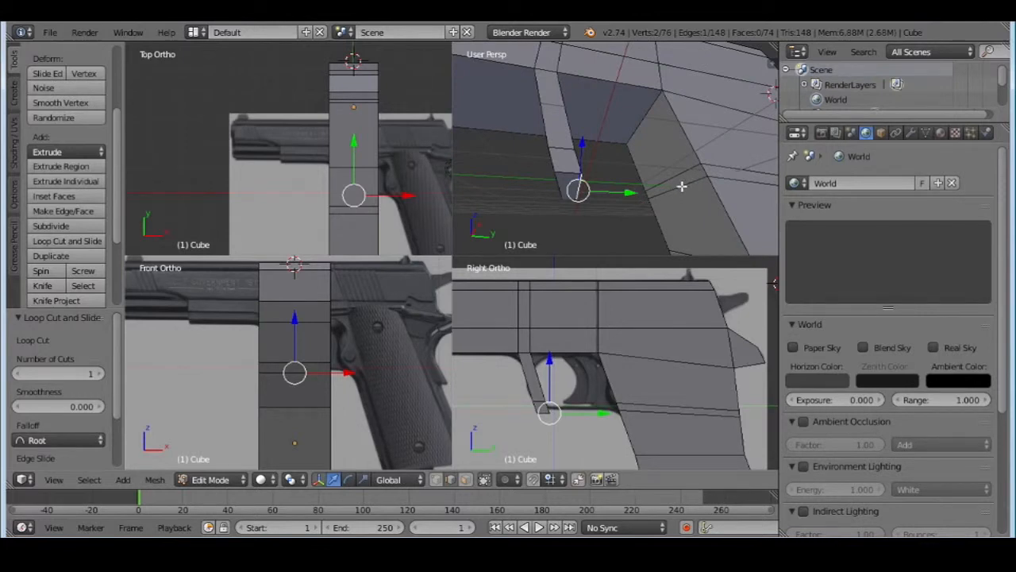
right_click(680, 192, "shift")
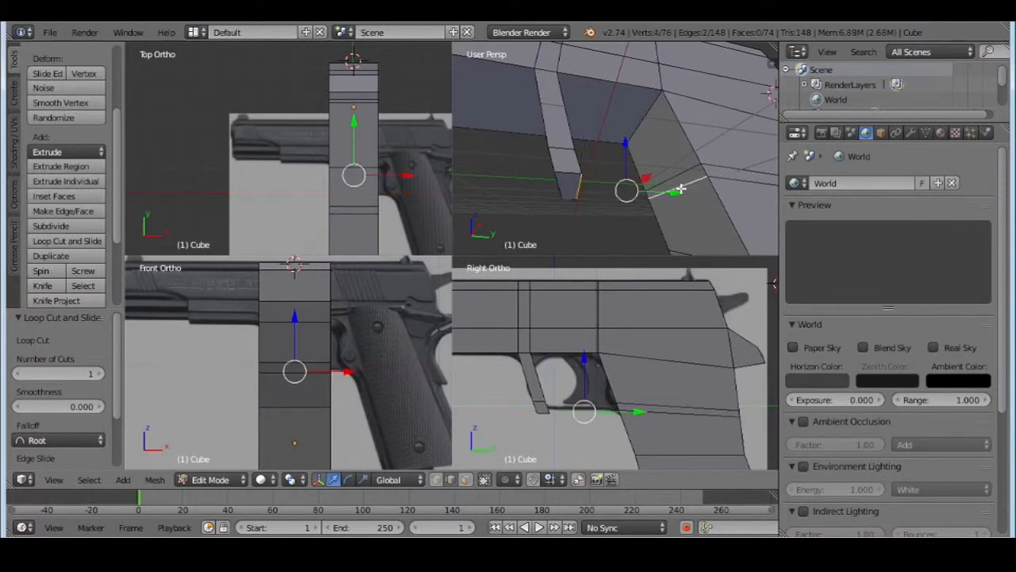
key("f")
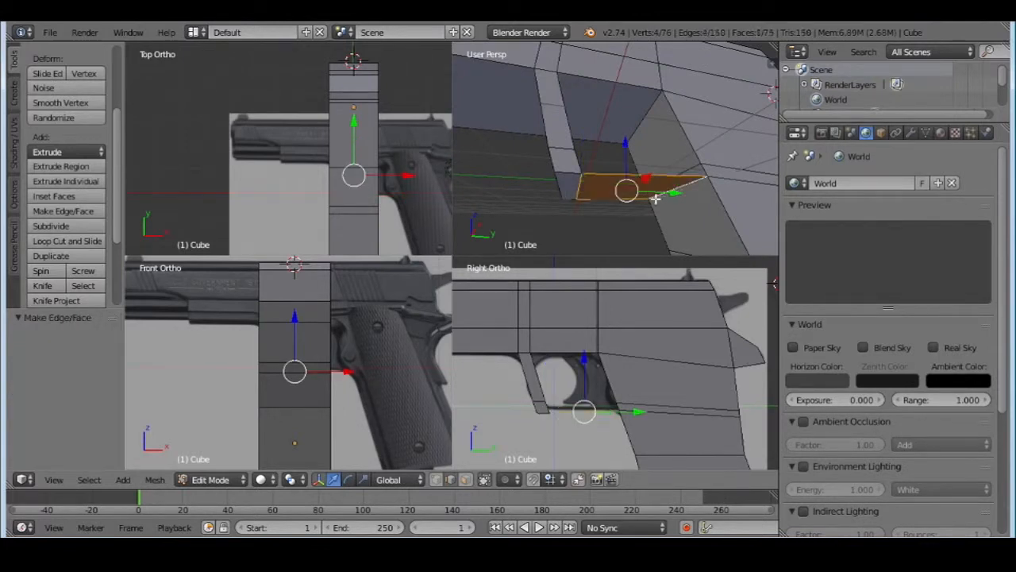
Select the upper new loop edge on the grip's front and the strut's upper rear edge, and fill the bar's top face
mouse_move(636, 213)
middle_mouse_down()
mouse_move(608, 166)
mouse_move(642, 49)
mouse_move(628, 231)
middle_mouse_up()
right_click(696, 206)
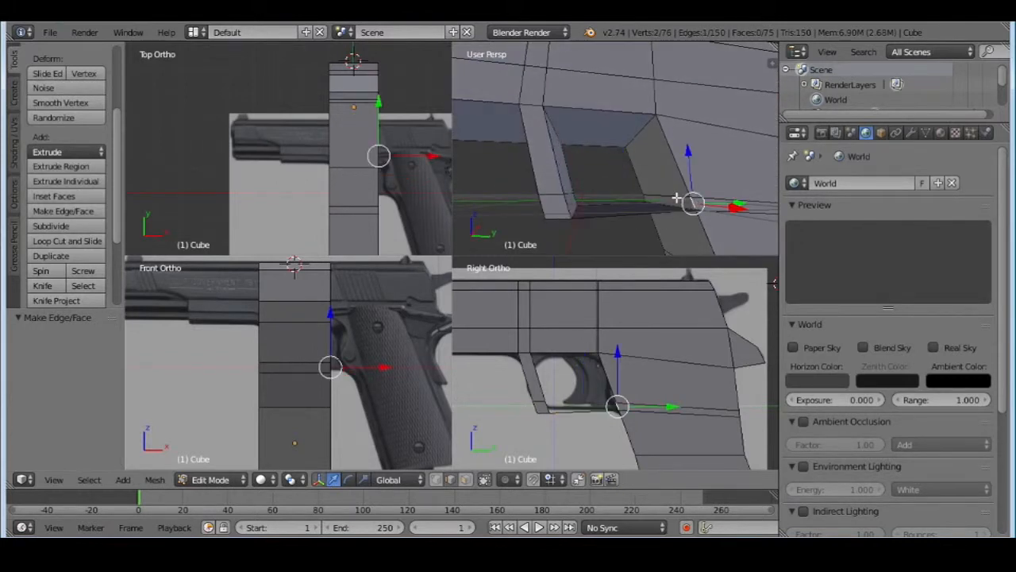
right_click(677, 197, "shift")
middle_click_drag(651, 181, 677, 206)
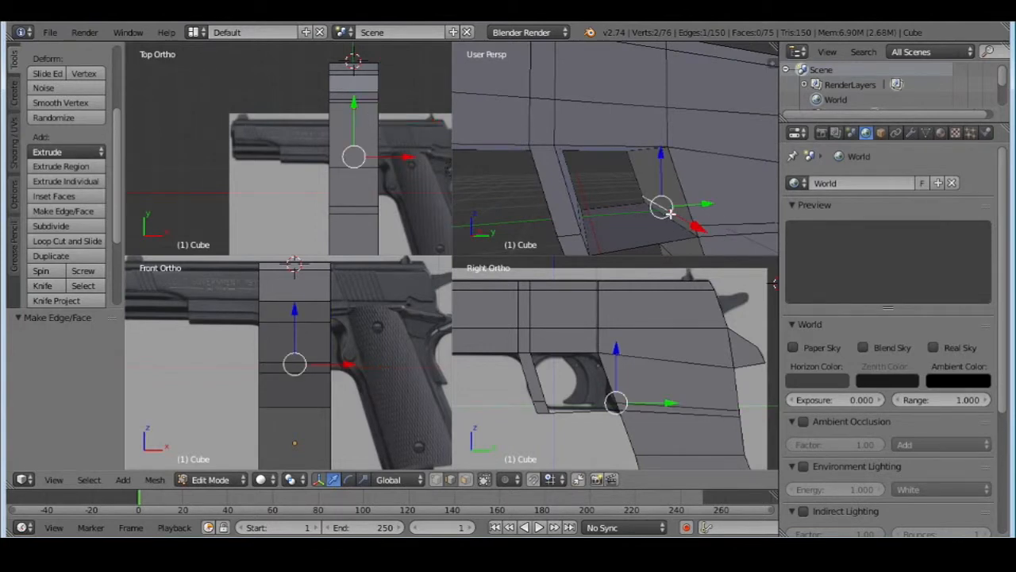
middle_click_drag(671, 213, 522, 217)
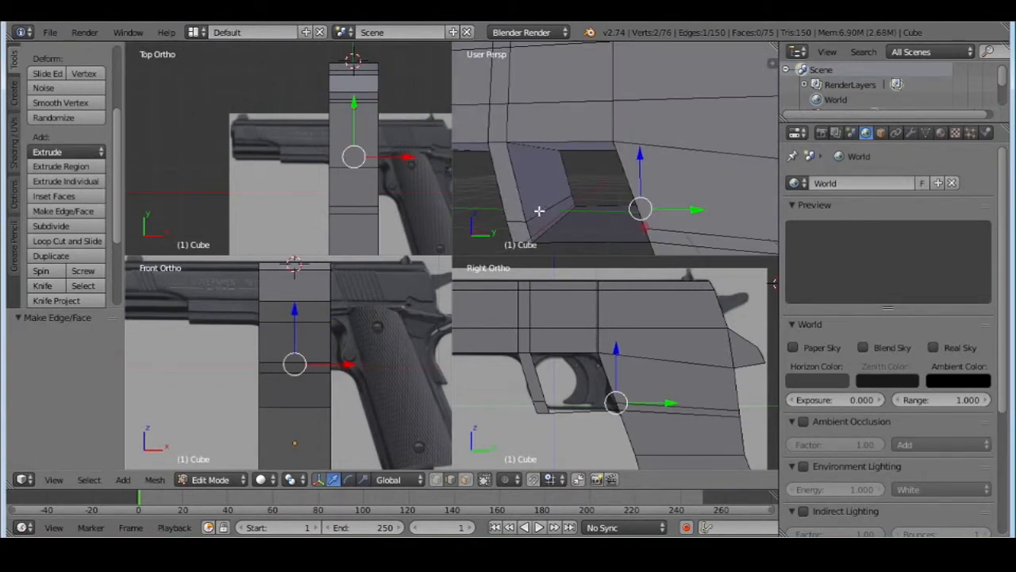
right_click(540, 211, "shift")
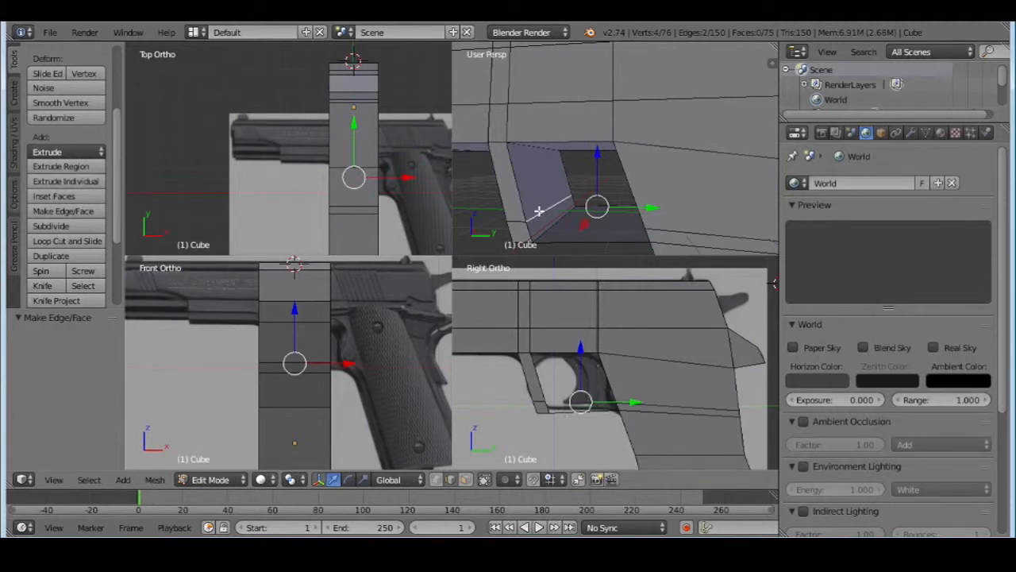
key("f")
Select the four edges around the open +X side of the trigger guard's lower bar and fill them with a face
middle_click_drag(545, 215, 583, 183)
right_click(558, 186)
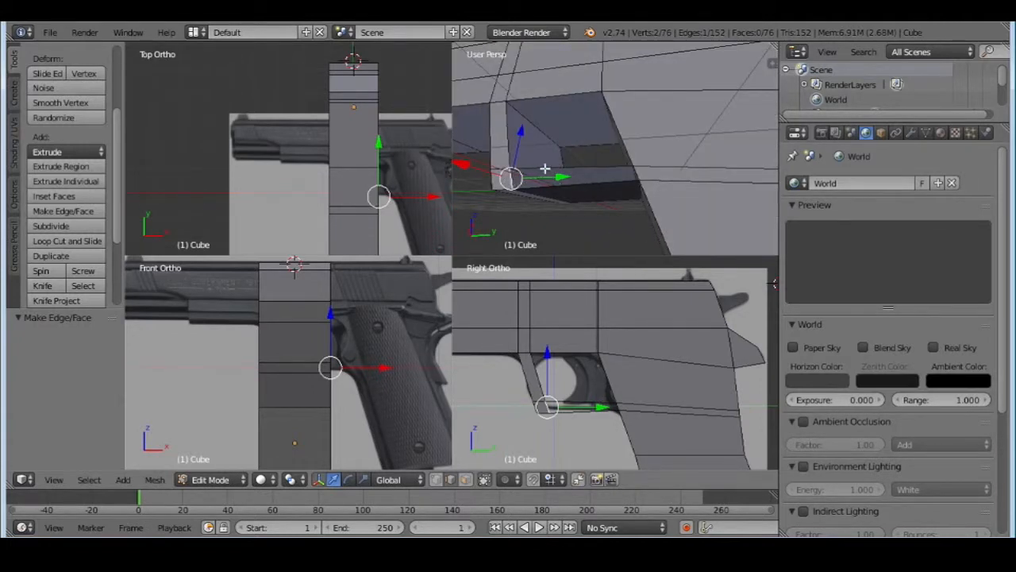
right_click(546, 170, "shift")
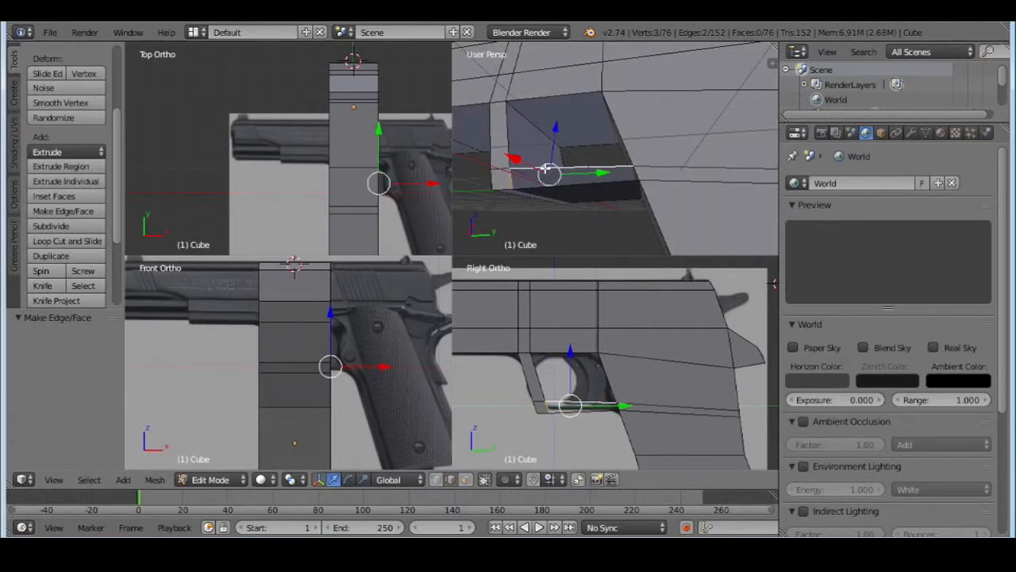
right_click(639, 173, "shift")
middle_click_drag(617, 181, 616, 194)
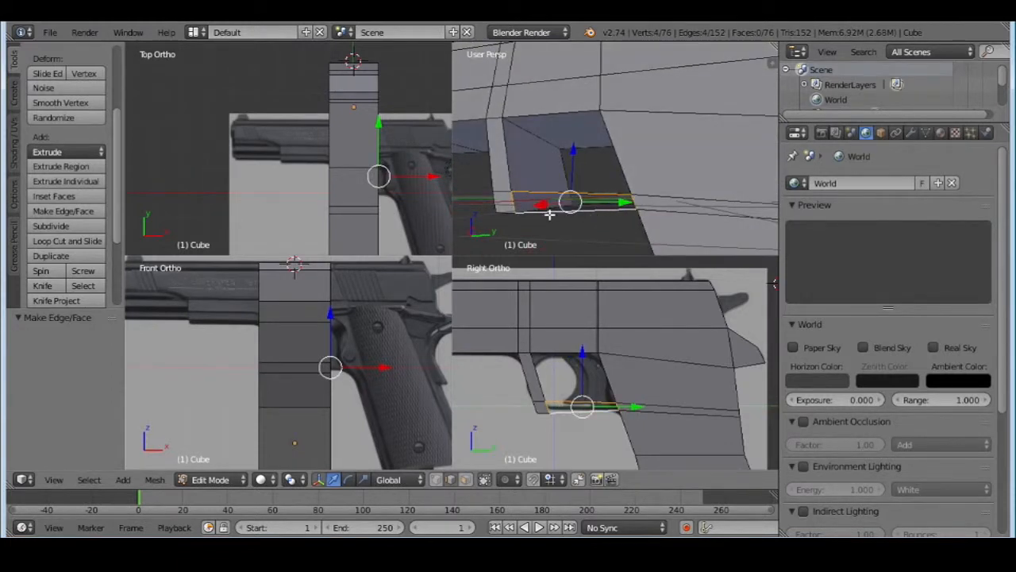
key("f")
Select the edges bounding the open opposite side of the trigger guard's lower bar and close it with a face
middle_click_drag(476, 189, 651, 216)
right_click(641, 219)
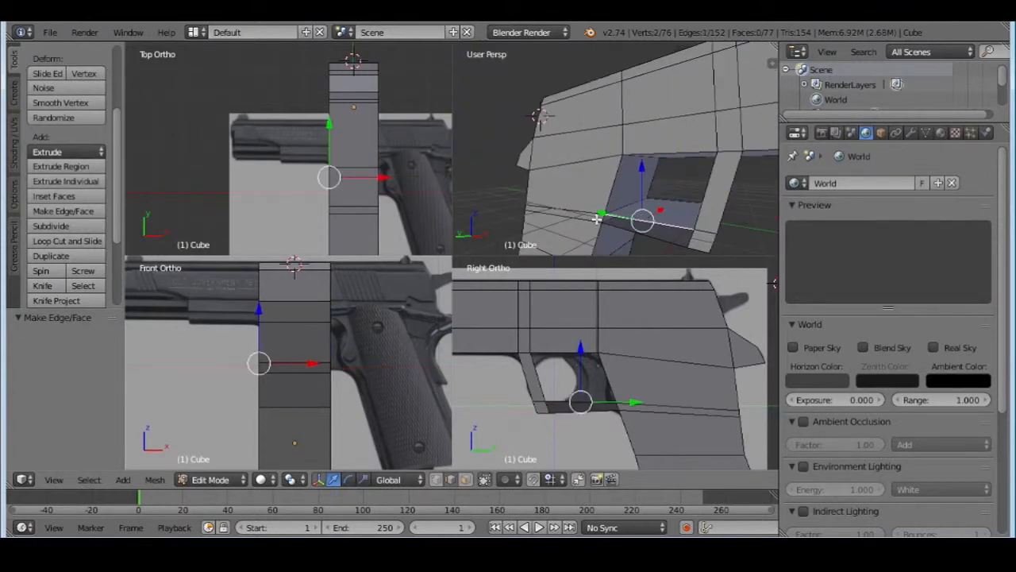
right_click(671, 236, "shift")
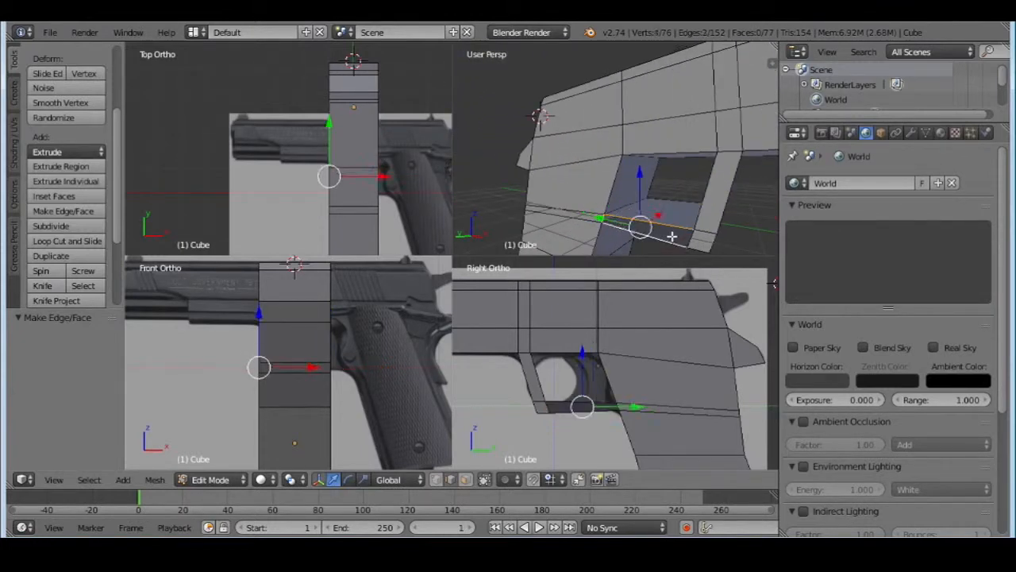
right_click(713, 233, "shift")
key("f")
Examine the new faces of the trigger guard's lower bar from several angles, selecting them individually in face selection mode
scroll(626, 191, "up", 5)
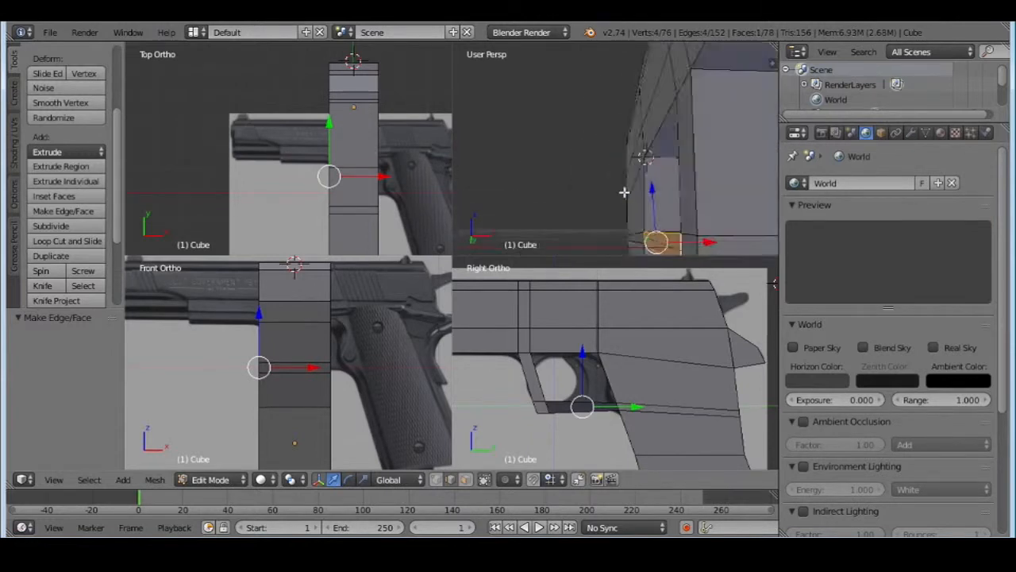
middle_click_drag(570, 189, 770, 93)
scroll(635, 146, "down", 4)
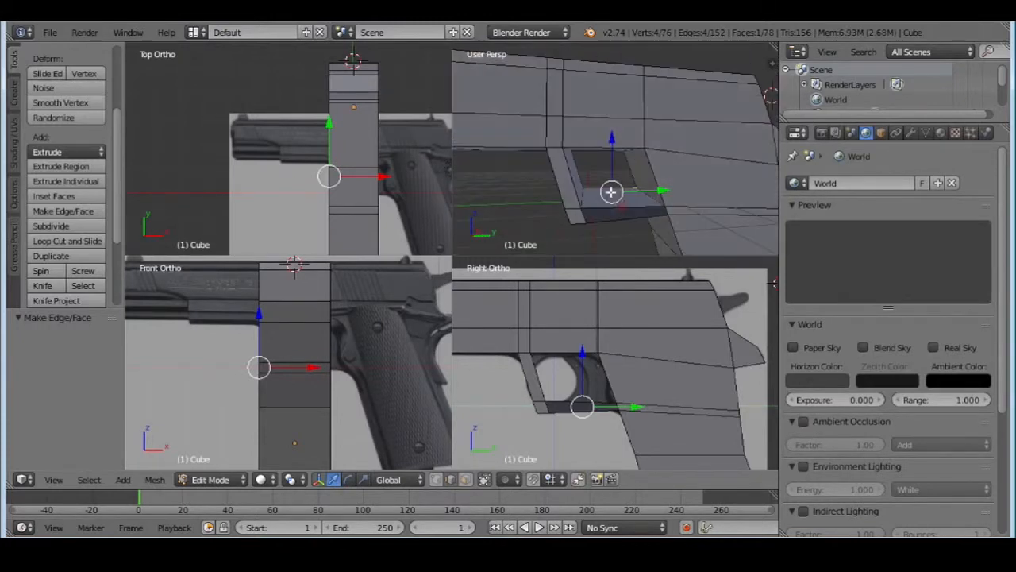
left_click(466, 480)
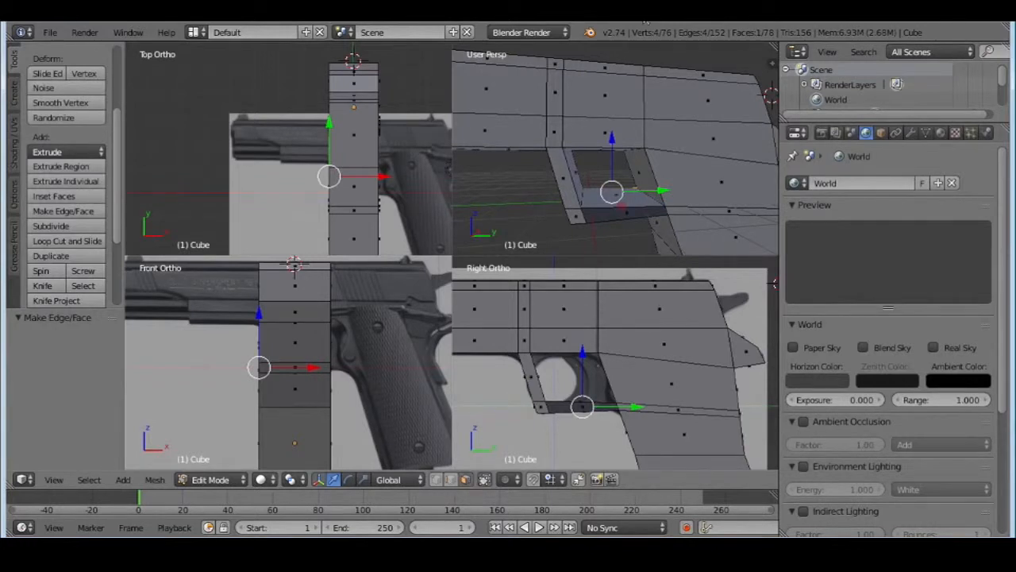
middle_click_drag(612, 211, 729, 170)
right_click(657, 157)
right_click(667, 199)
right_click(670, 154)
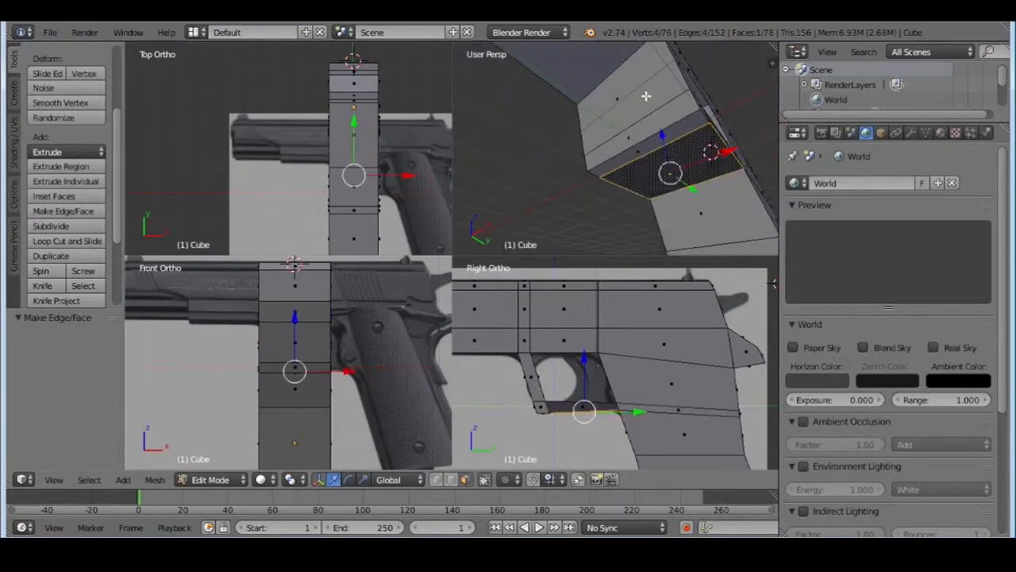
middle_click_drag(654, 116, 663, 169)
right_click(671, 230)
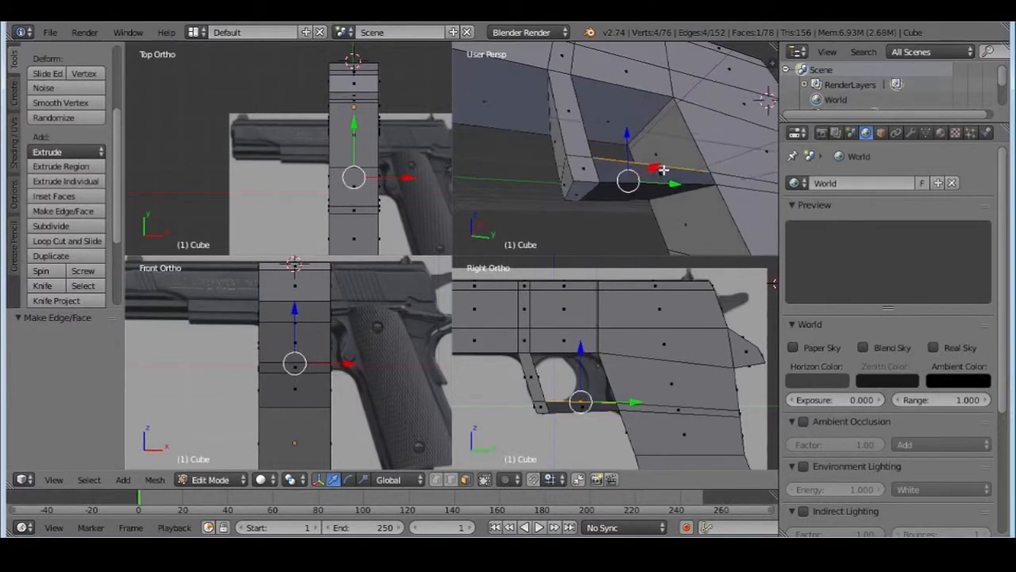
right_click(693, 163)
middle_click_drag(635, 222, 667, 131)
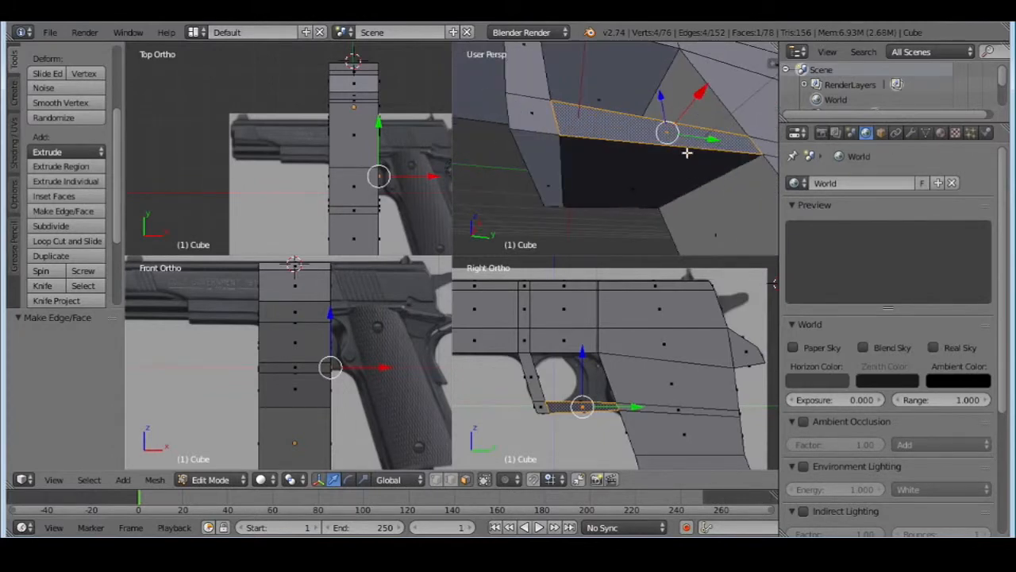
right_click(618, 141)
middle_click_drag(594, 129, 709, 225)
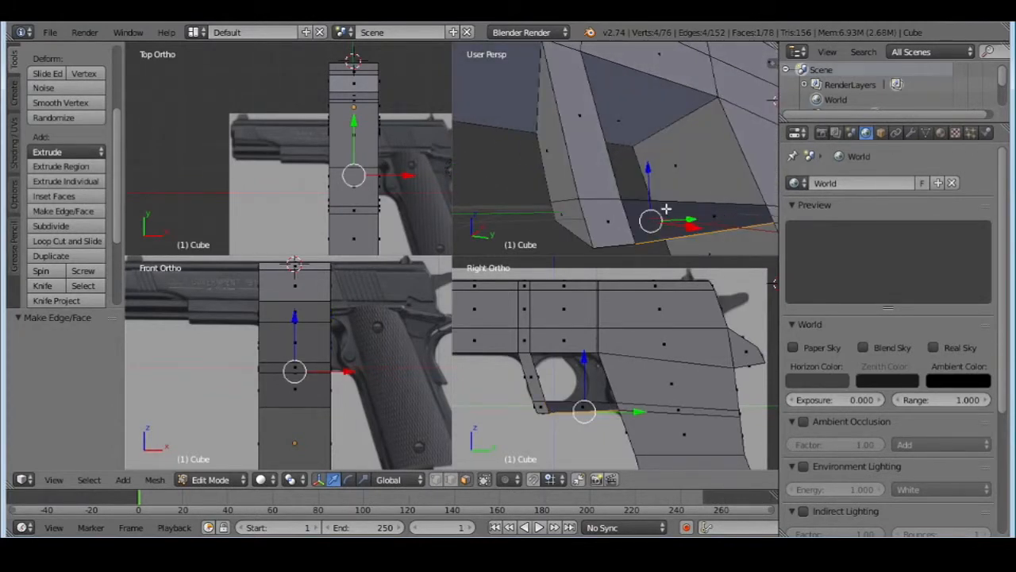
right_click(718, 217)
middle_click_drag(701, 224, 721, 198)
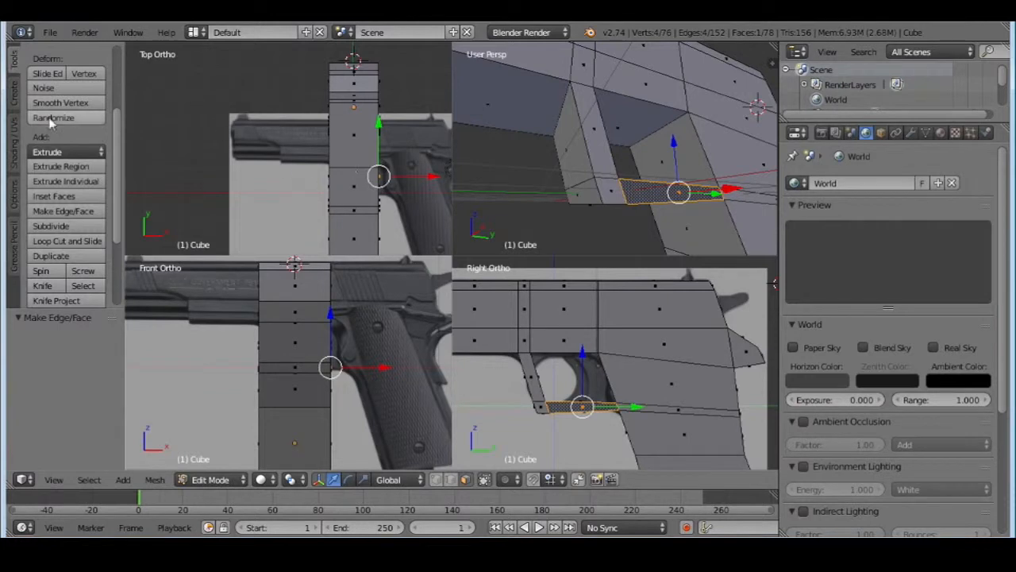
Bring up the shading and normals tools for the selected side face of the trigger guard's lower bar
scroll(64, 155, "down", 4)
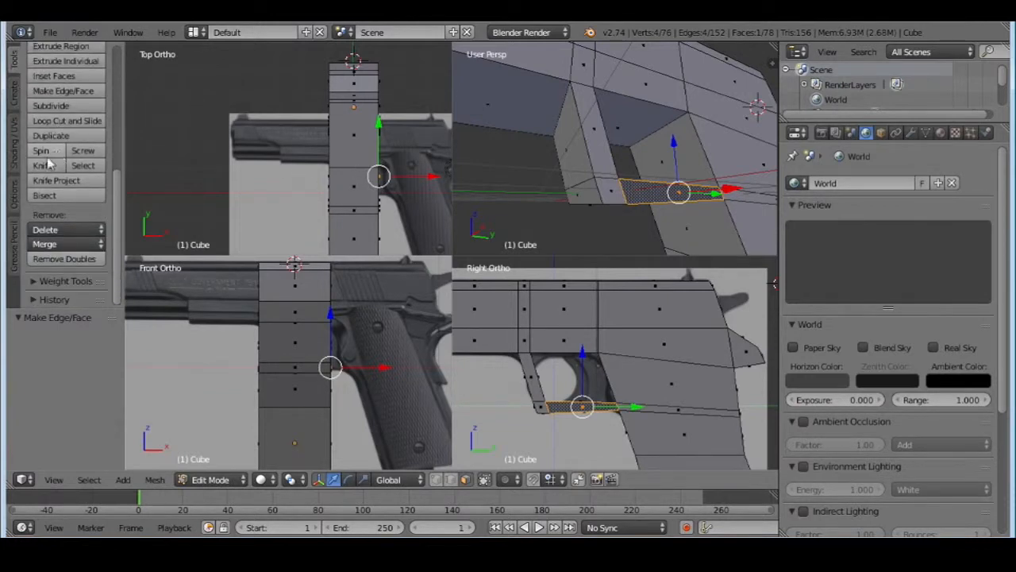
scroll(44, 151, "up", 6)
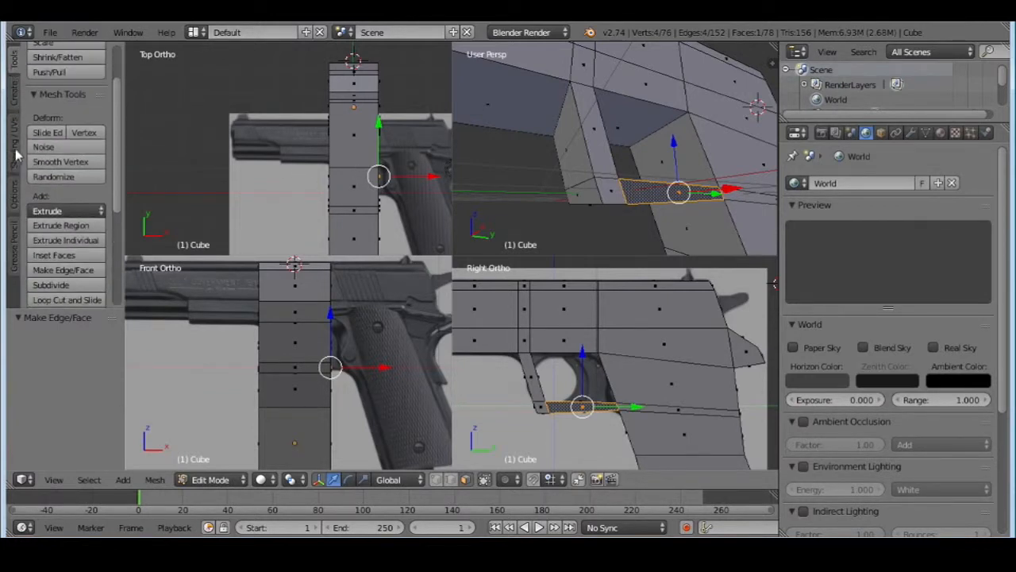
left_click(16, 148)
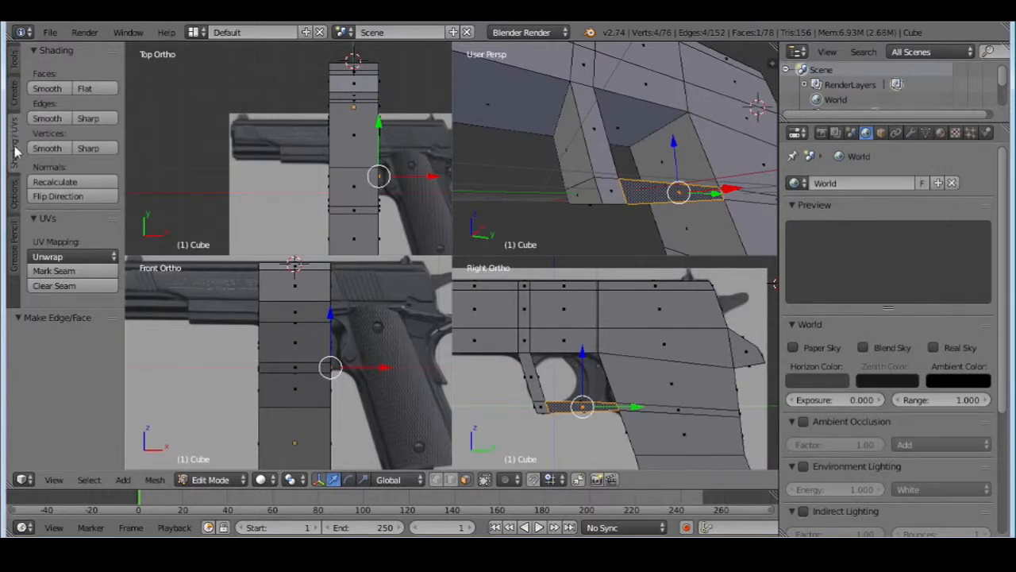
Flip the normals of the selected side face and of the underside face of the trigger guard's lower bar
left_click(63, 195)
middle_click_drag(676, 208, 675, 167)
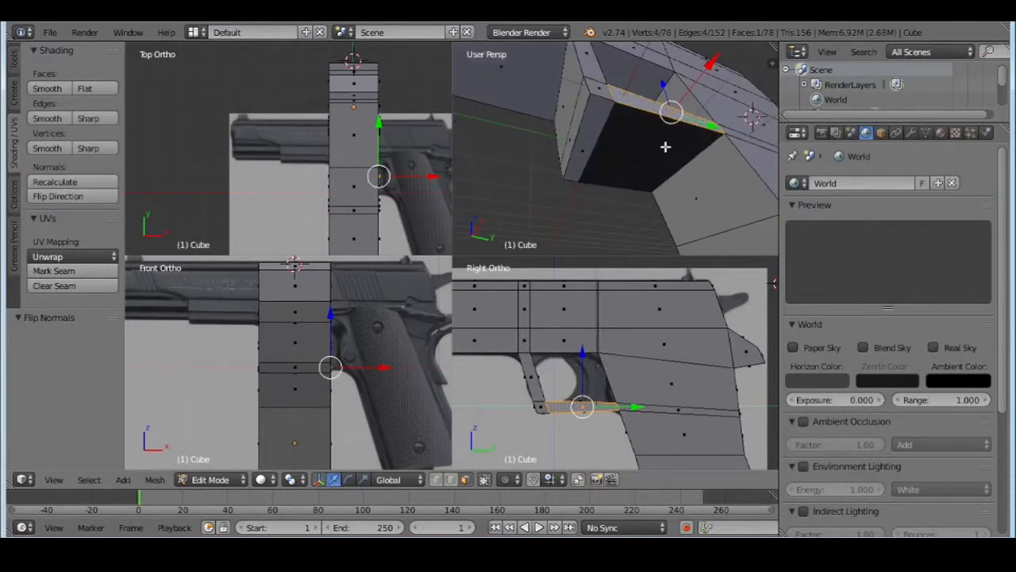
right_click(699, 146)
middle_click_drag(761, 110, 693, 149)
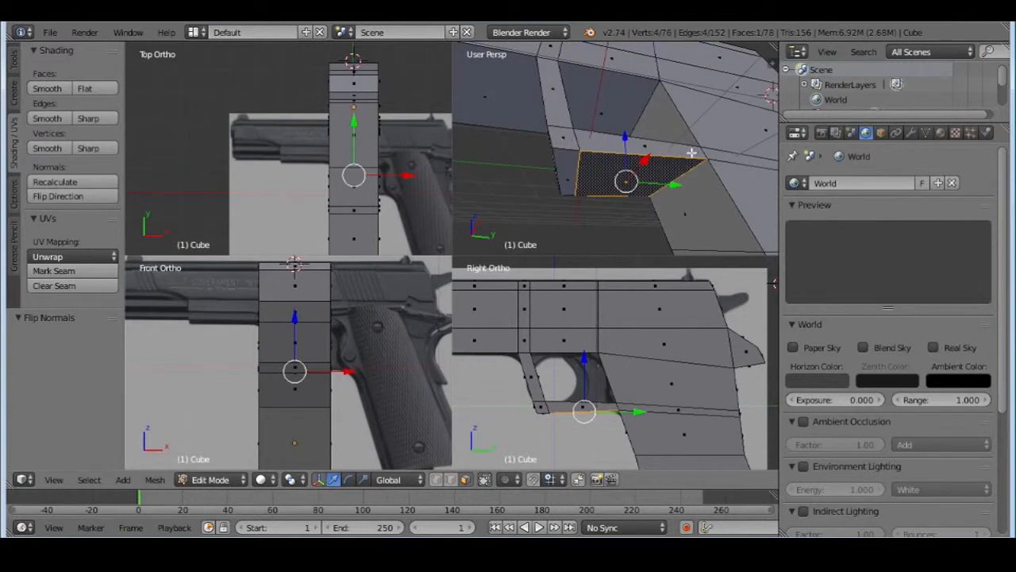
middle_click_drag(625, 151, 680, 146)
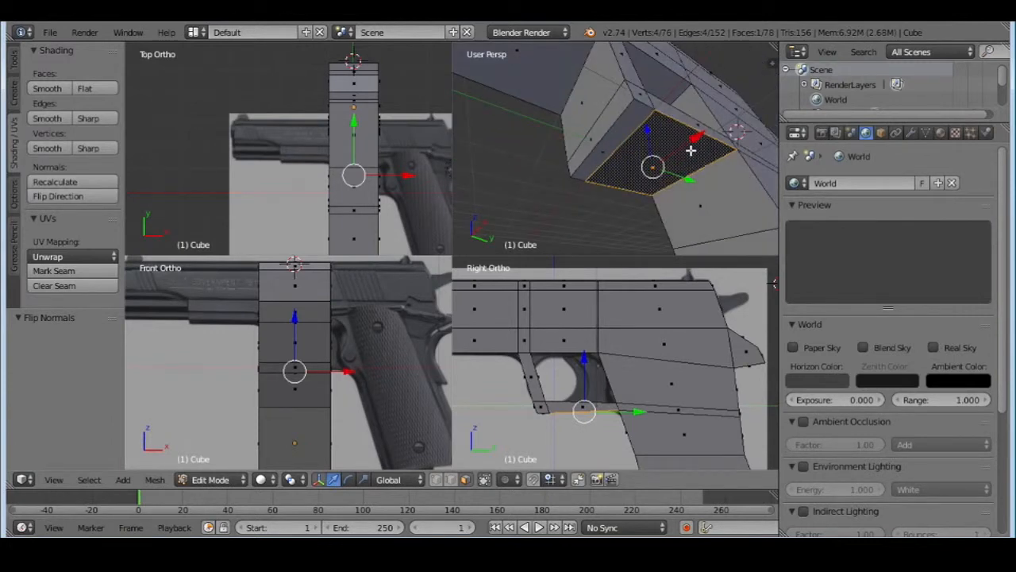
right_click(702, 174)
right_click(671, 154)
left_click(57, 196)
Select the foremost top face of the slide and cut it crosswise from side to side with the Knife tool
mouse_move(608, 139)
middle_mouse_down()
mouse_move(587, 152)
mouse_move(603, 198)
mouse_move(656, 225)
mouse_move(585, 211)
mouse_move(747, 195)
mouse_move(617, 220)
mouse_move(665, 198)
mouse_move(660, 167)
mouse_move(523, 166)
mouse_move(588, 120)
mouse_move(604, 159)
mouse_move(564, 147)
mouse_move(603, 159)
mouse_move(643, 137)
mouse_move(634, 121)
middle_mouse_up()
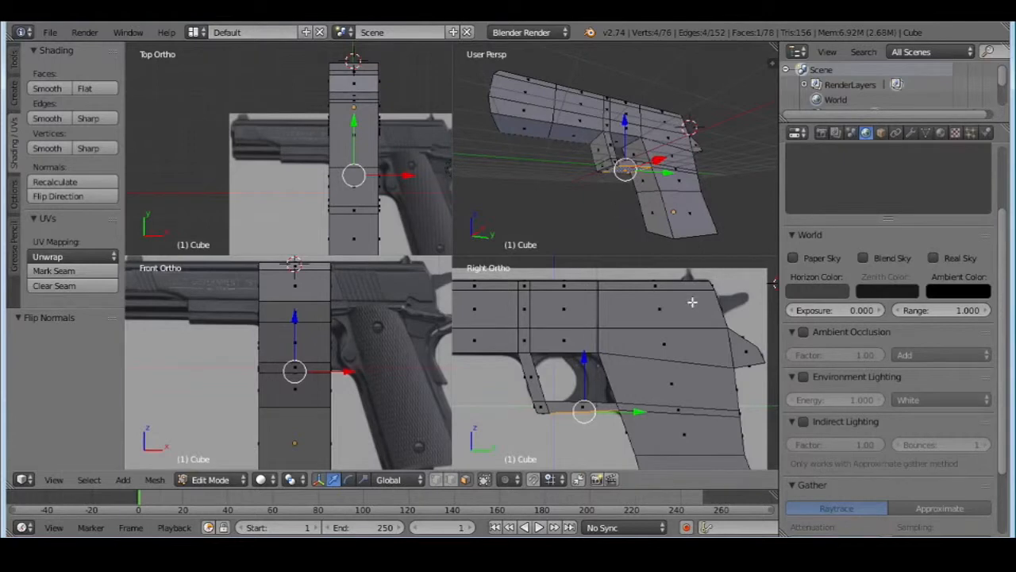
middle_click_drag(688, 146, 731, 155)
scroll(540, 350, "down", 3)
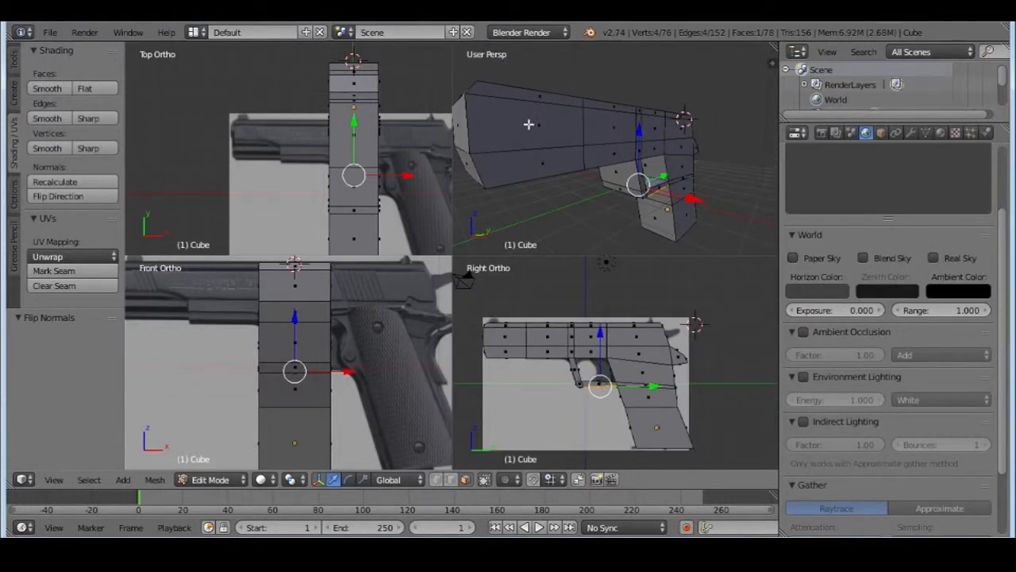
middle_click_drag(528, 124, 597, 181)
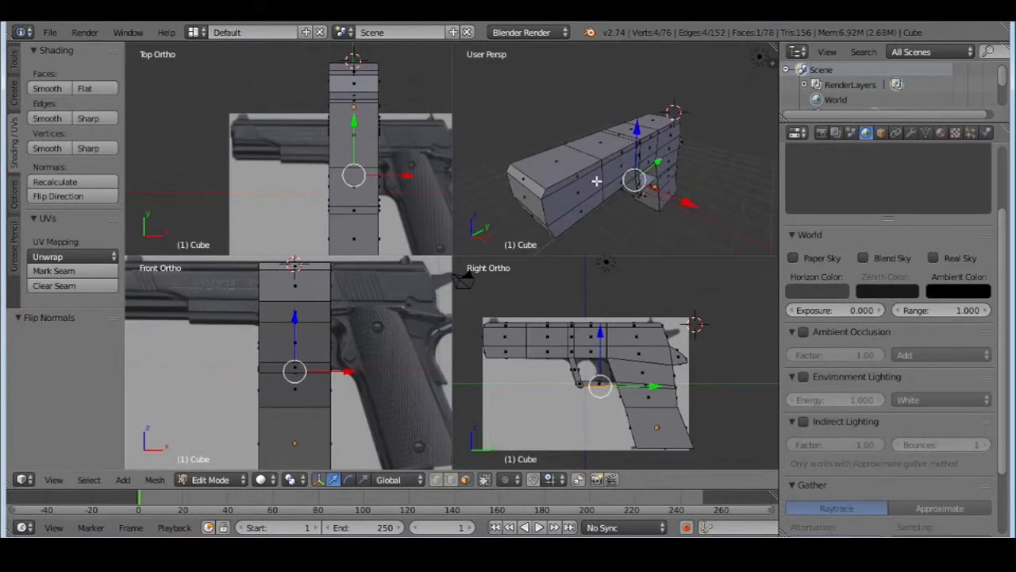
right_click(542, 169)
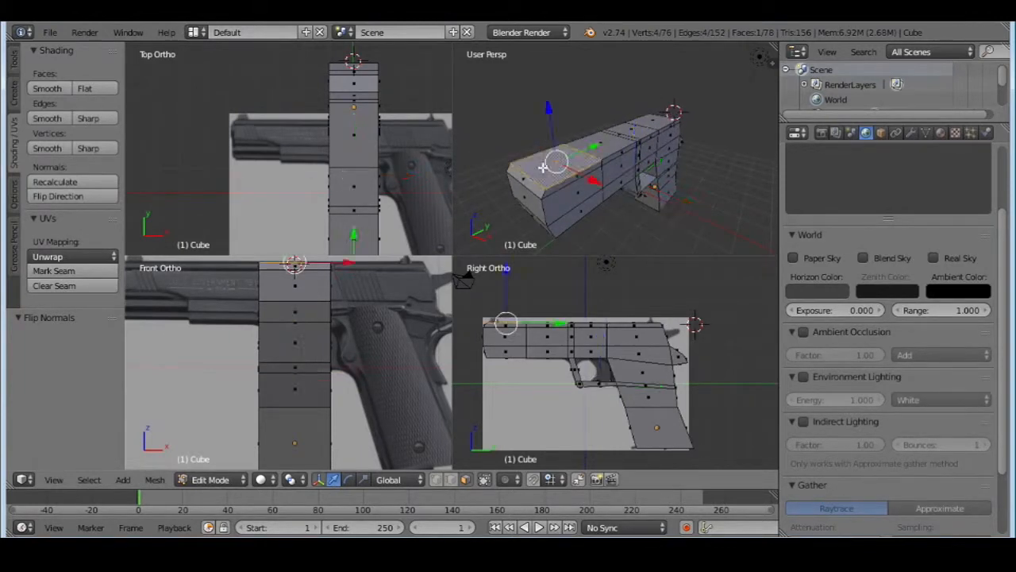
left_click(12, 61)
scroll(56, 180, "down", 5)
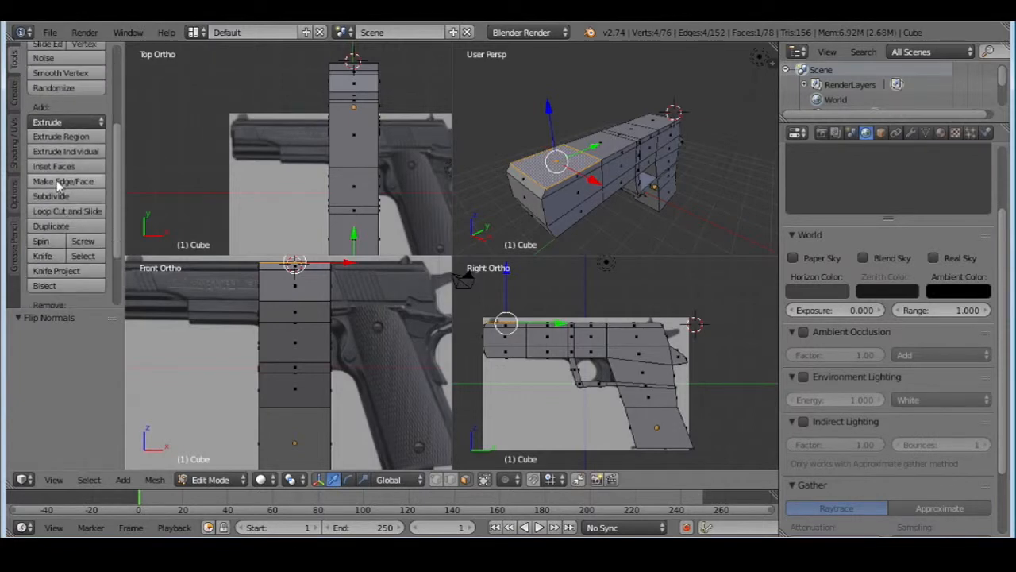
left_click(43, 256)
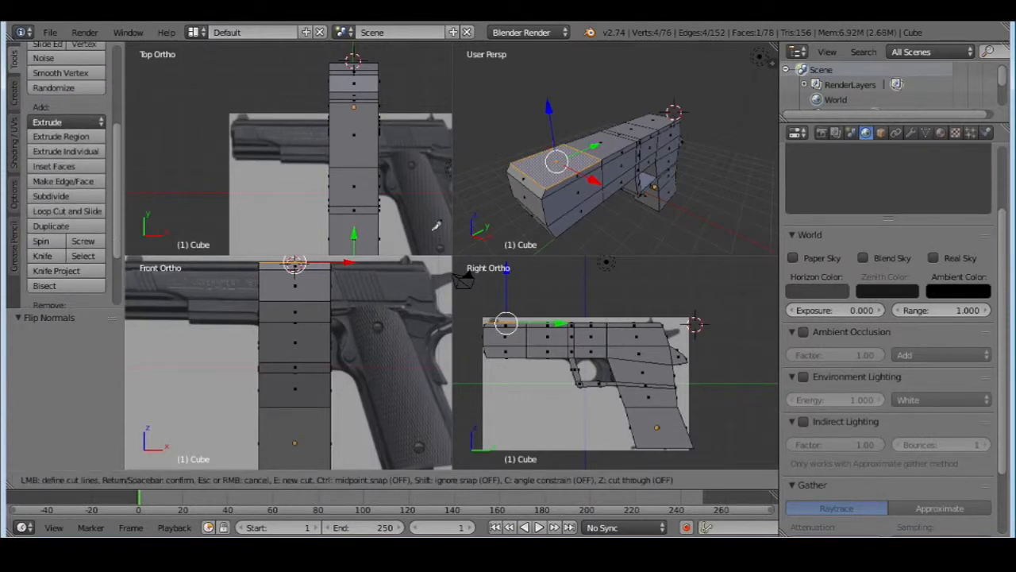
left_click(535, 154)
key("Return")
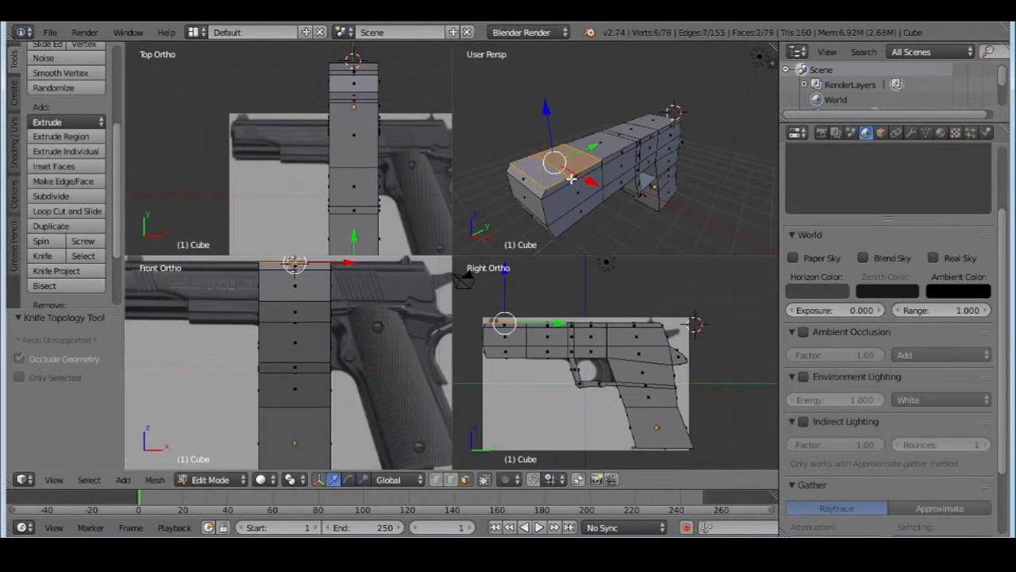
Knife a second crosswise cut over the slide's top, just in front of the first one, leaving a narrow strip between them
right_click(553, 168)
right_click(573, 166)
scroll(577, 177, "up", 3)
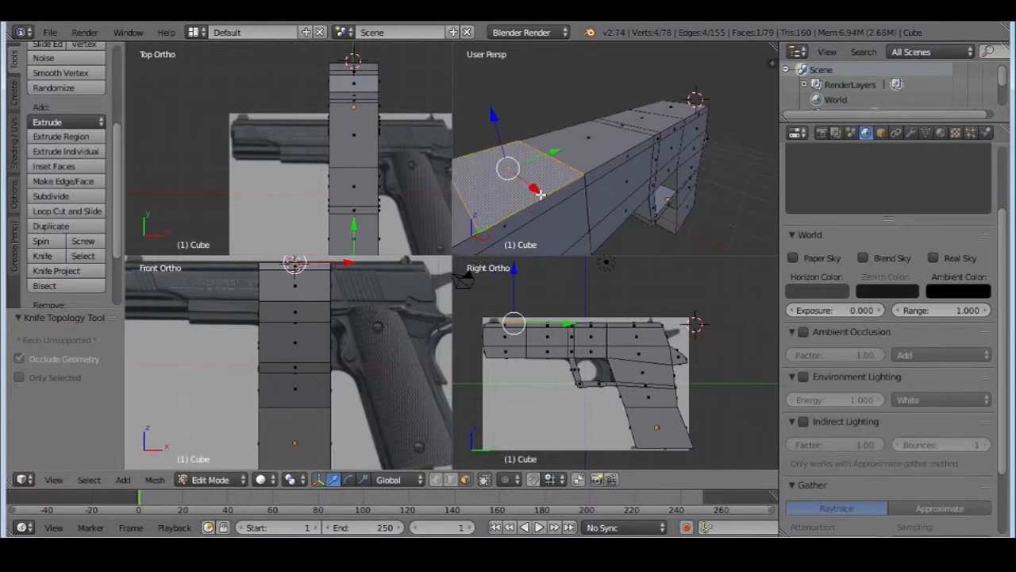
middle_click_drag(541, 193, 567, 140)
middle_click_drag(563, 160, 596, 167)
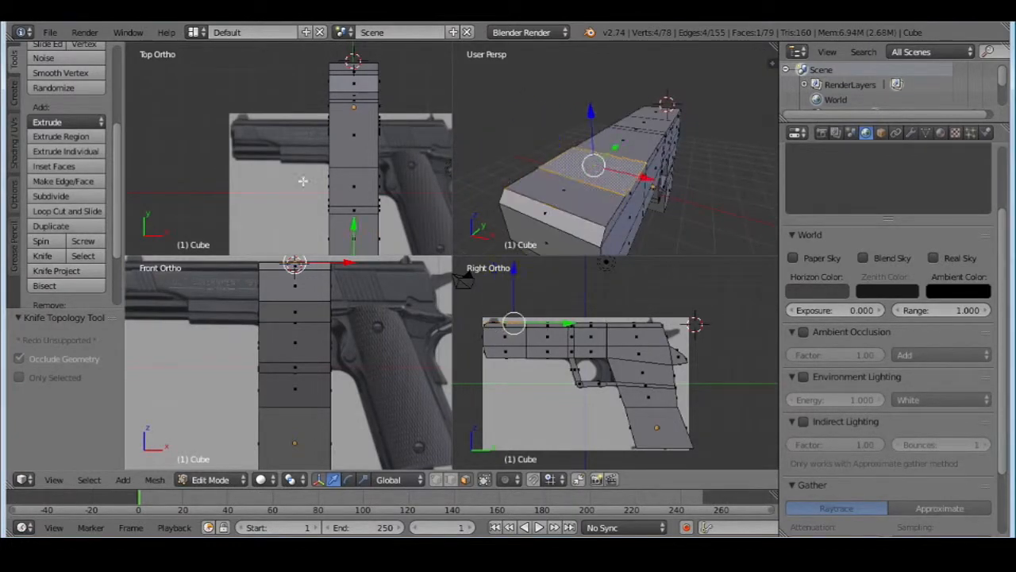
left_click(51, 259)
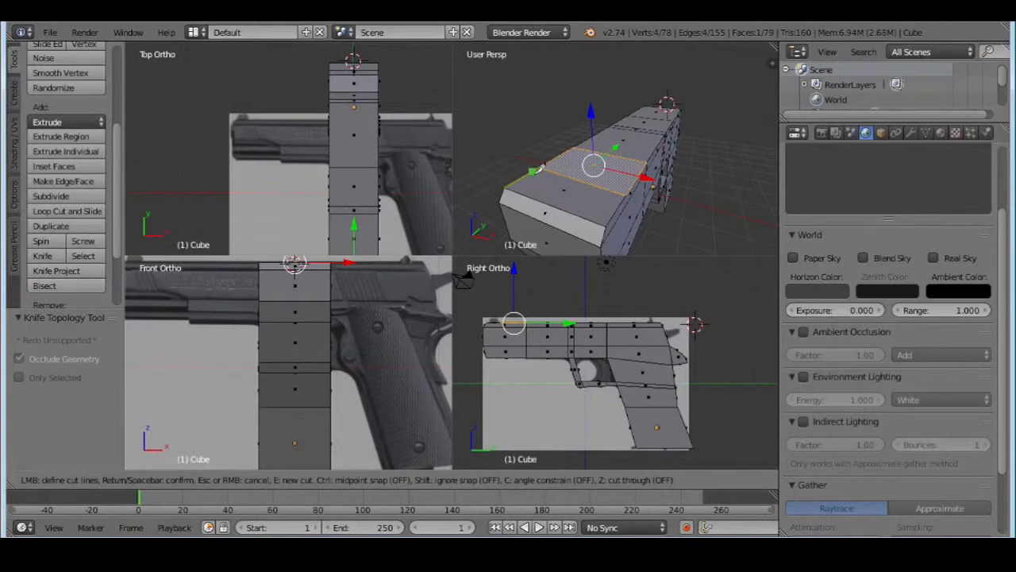
left_click(536, 170)
key("Return")
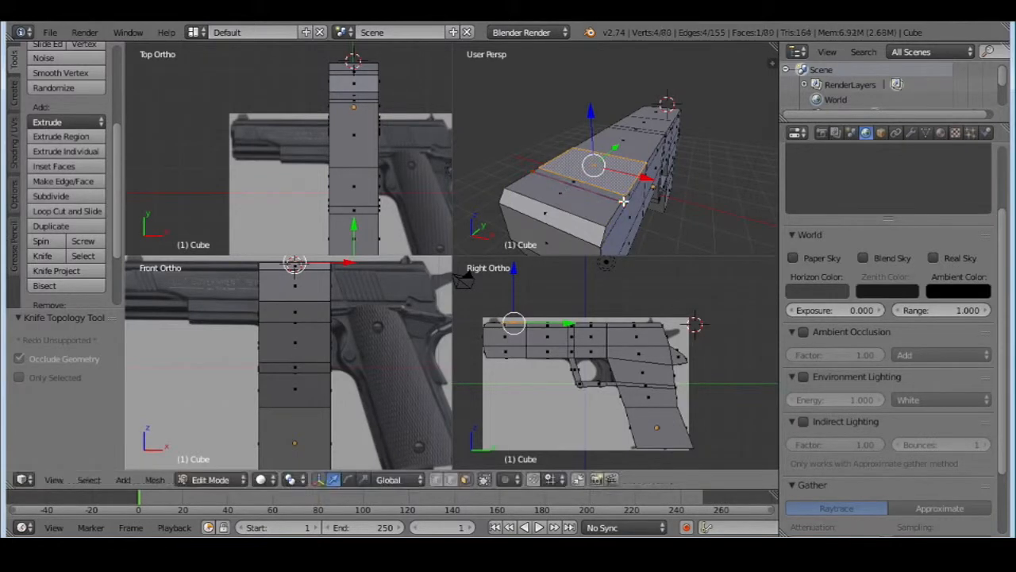
Compare the narrow strip and the foremost top face of the slide with the background picture's front sight in the side view
key("s")
key("y")
left_click(595, 189)
middle_click_drag(606, 196, 584, 209)
scroll(562, 311, "up", 2)
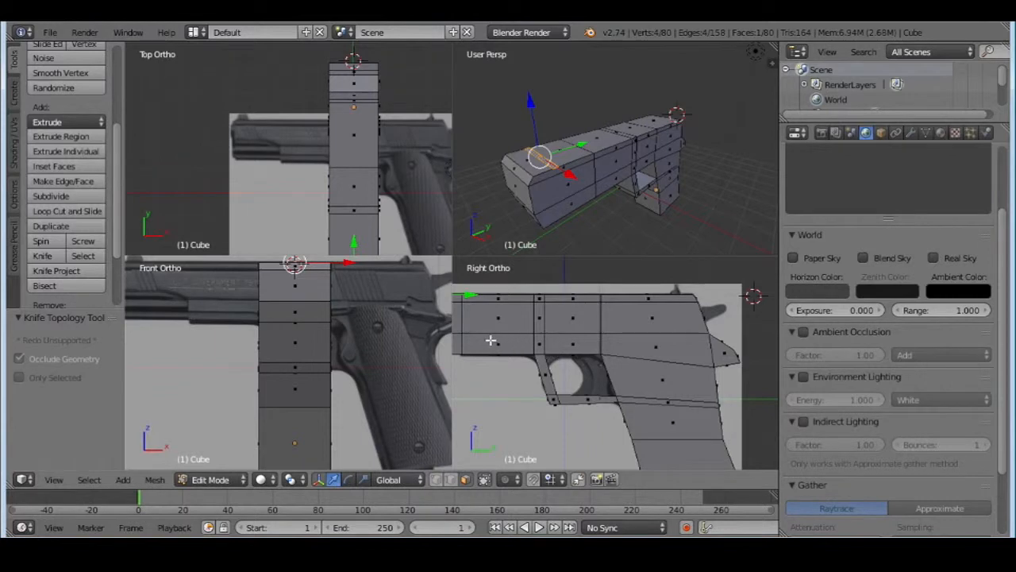
scroll(491, 339, "up", 4)
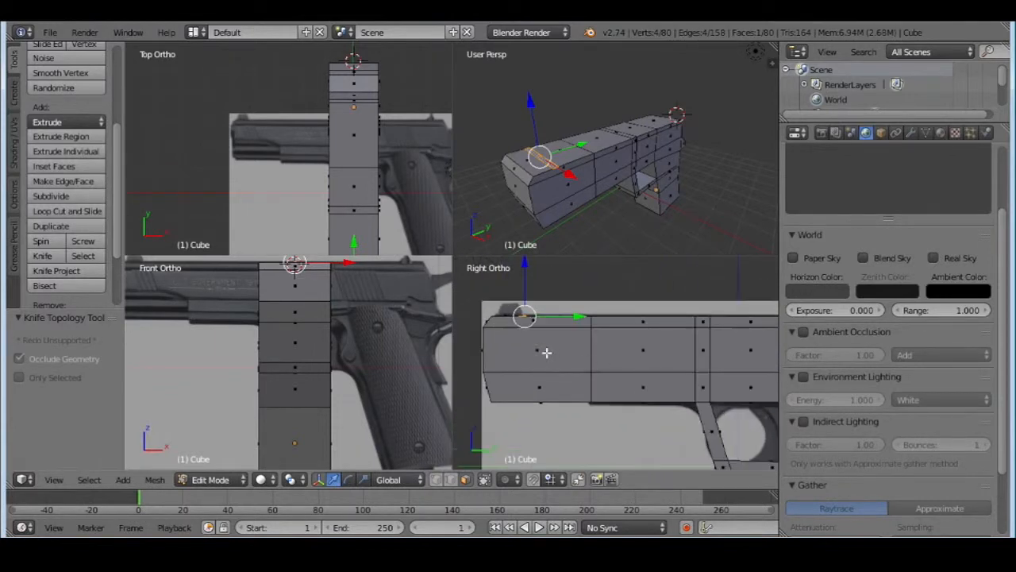
scroll(545, 347, "up", 3)
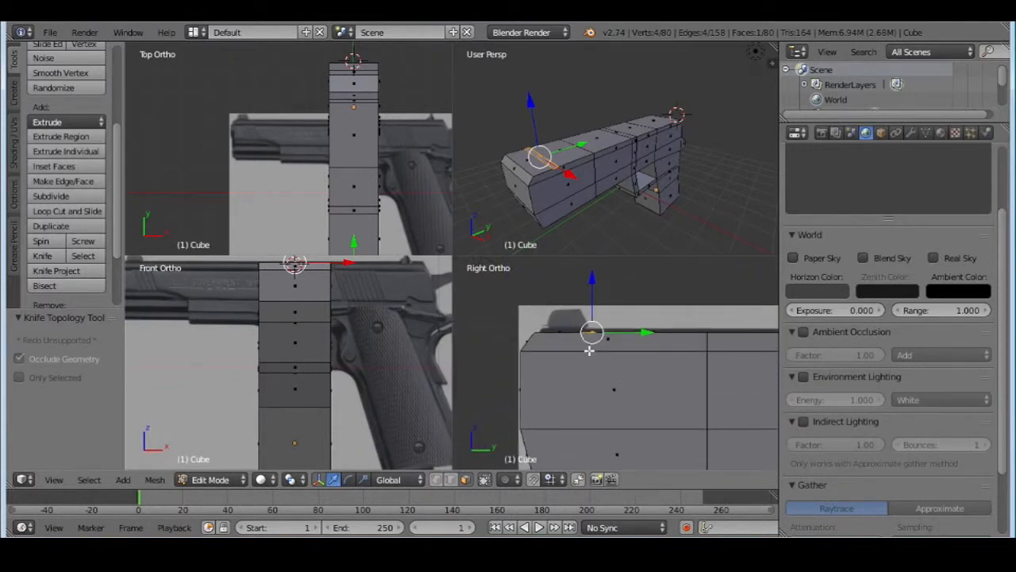
right_click(538, 163)
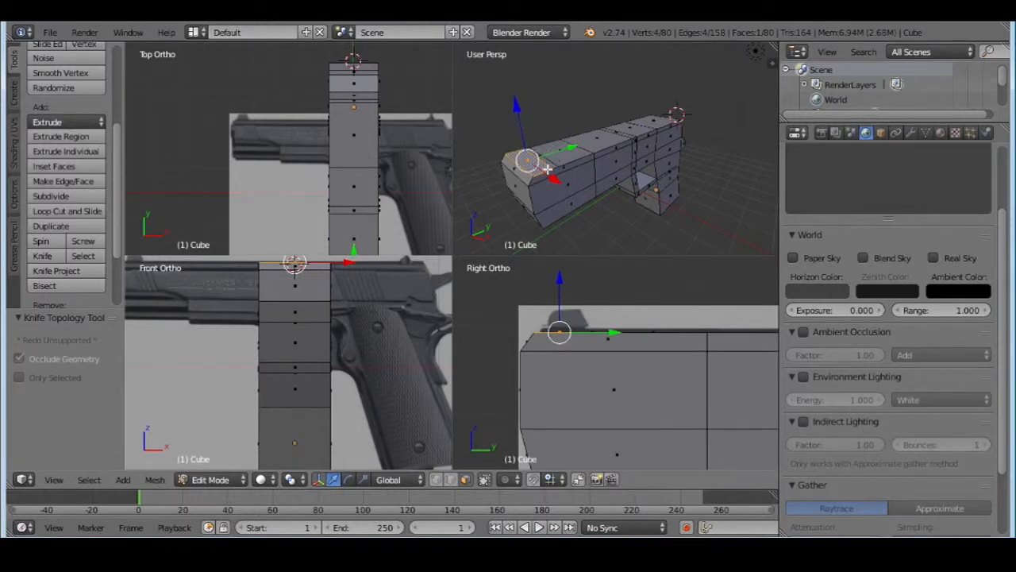
mouse_move(536, 165)
middle_mouse_down()
mouse_move(534, 115)
mouse_move(524, 171)
middle_mouse_up()
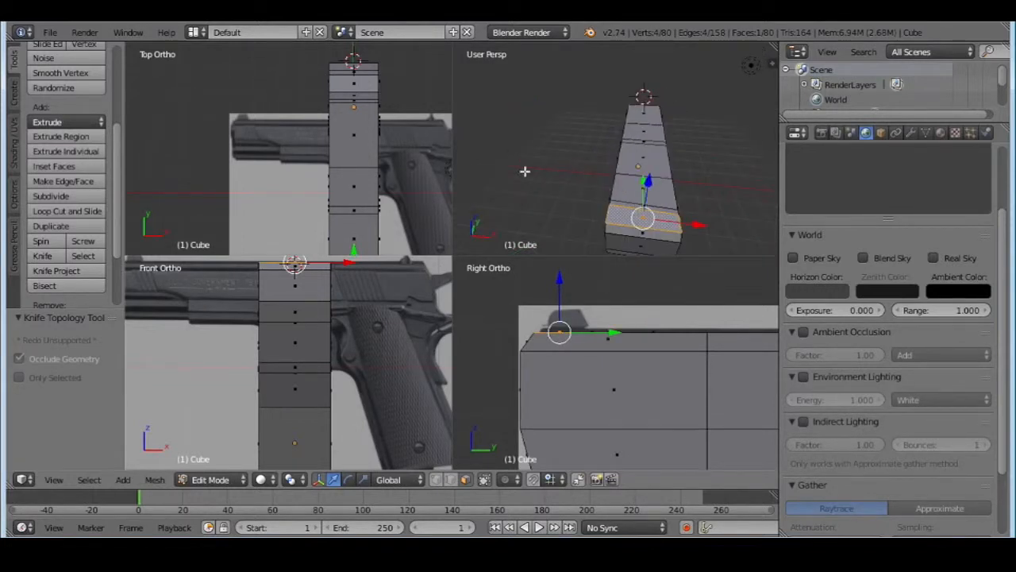
Try subdividing the slide's foremost top face twice, and undo both subdivisions
left_click(61, 198)
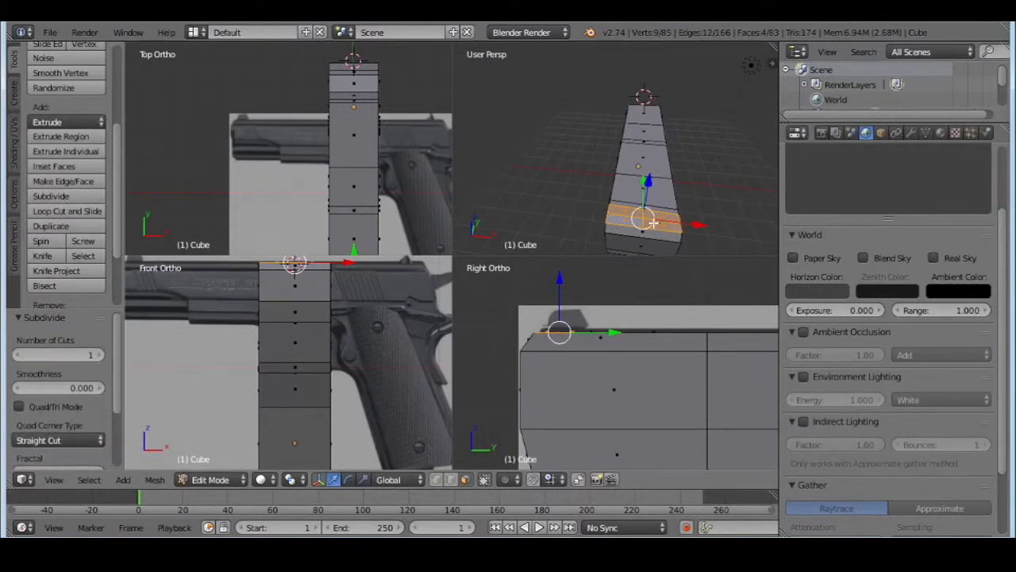
left_click(54, 195)
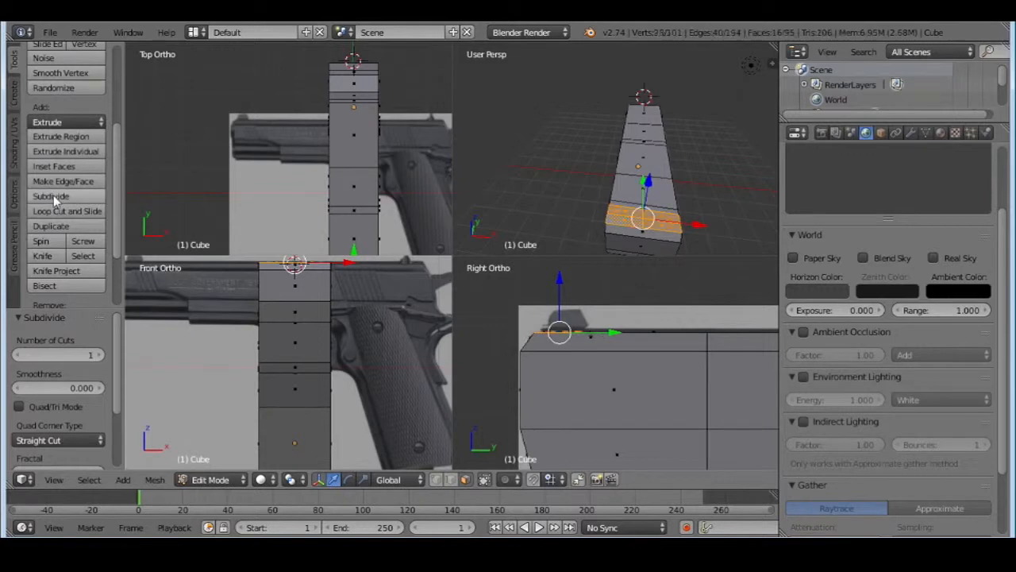
key("ctrl+z")
key("ctrl+z")
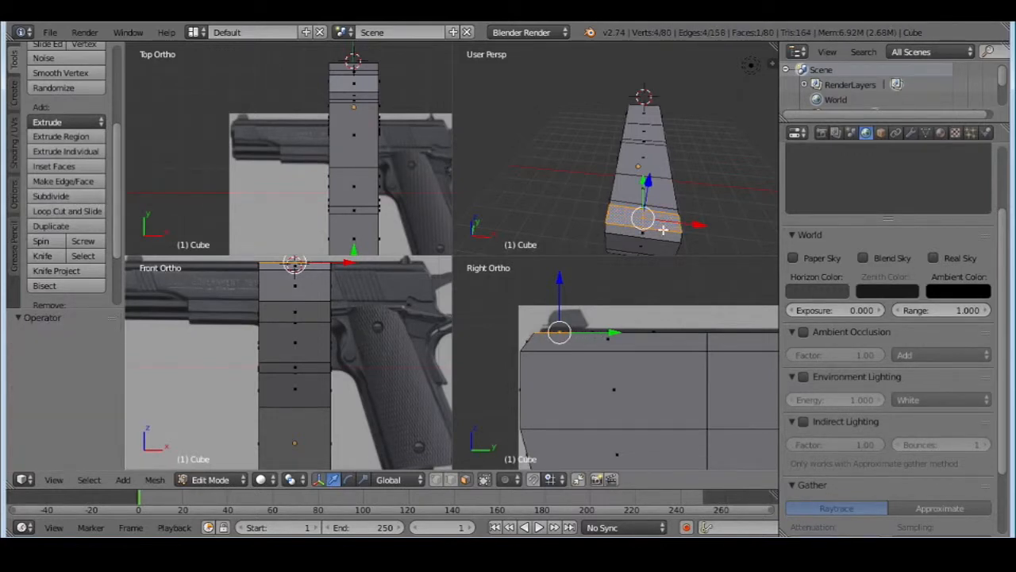
Knife a short lengthwise cut through the slide's foremost top face, just off its middle
middle_click_drag(664, 230, 585, 177)
scroll(636, 205, "up", 3)
scroll(635, 205, "down", 3)
scroll(588, 179, "up", 2)
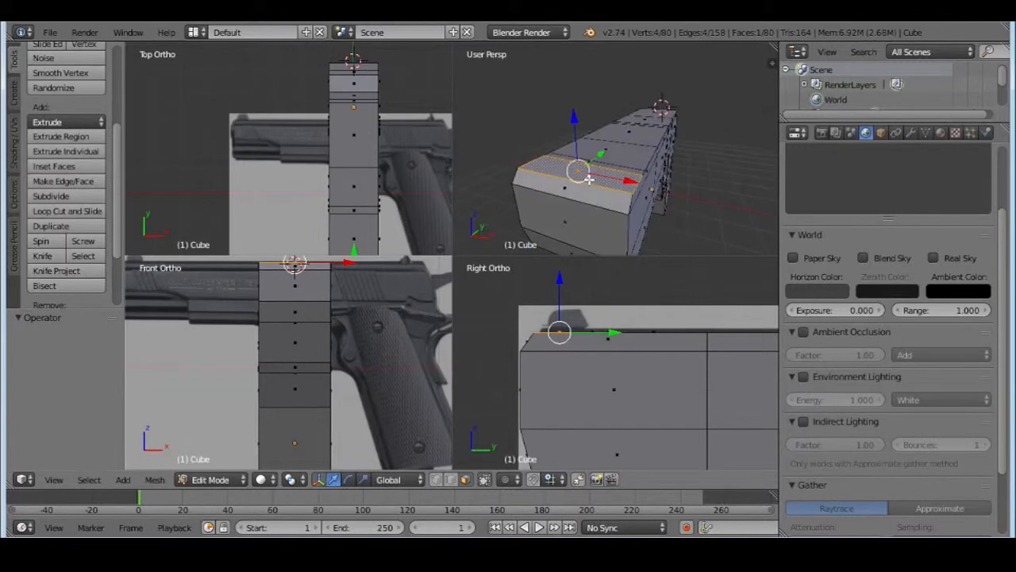
left_click(42, 256)
middle_click_drag(608, 173, 653, 202)
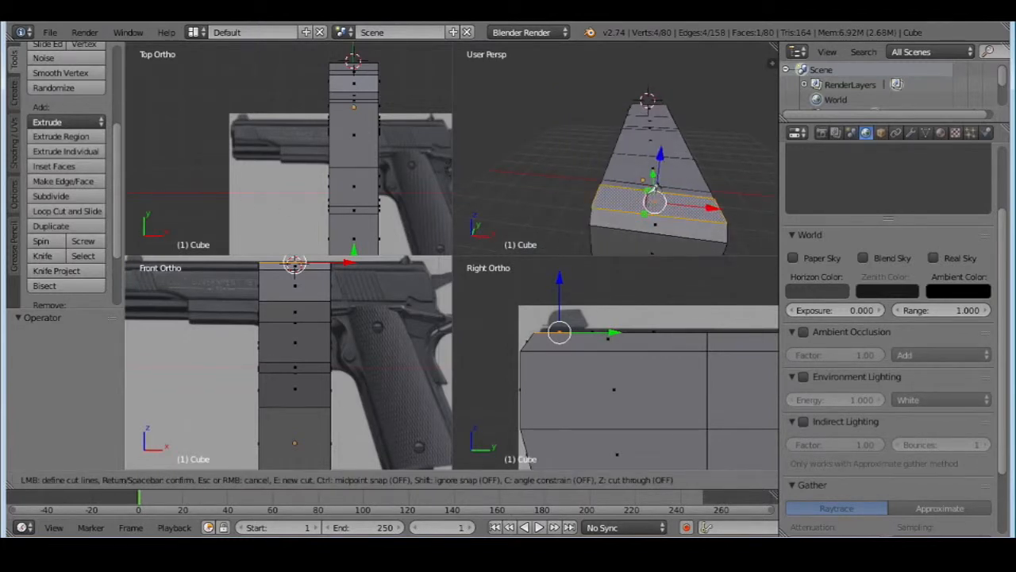
key("Return")
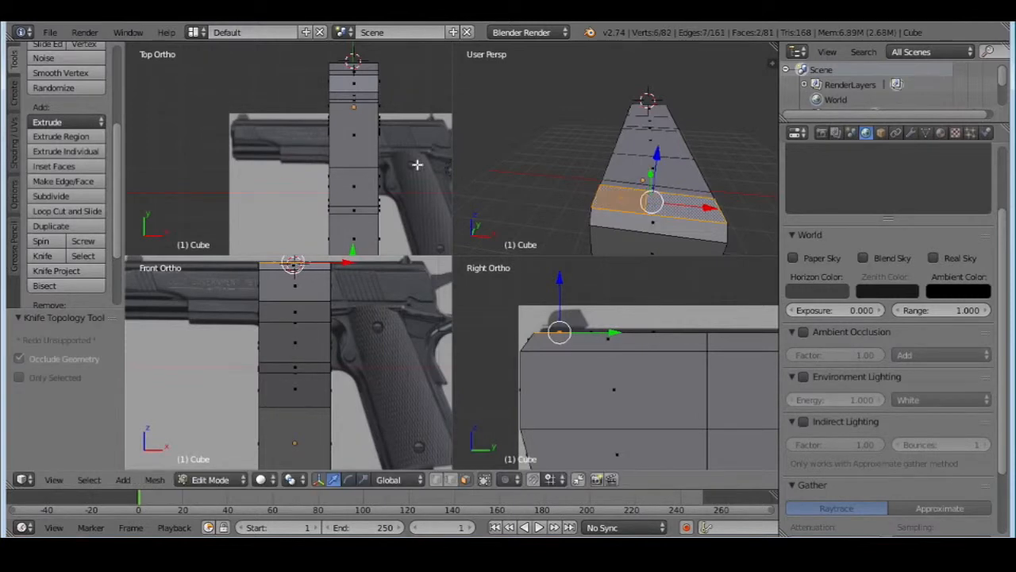
Knife a second lengthwise cut beside the first and select the small middle face between them for the front sight
left_click(45, 256)
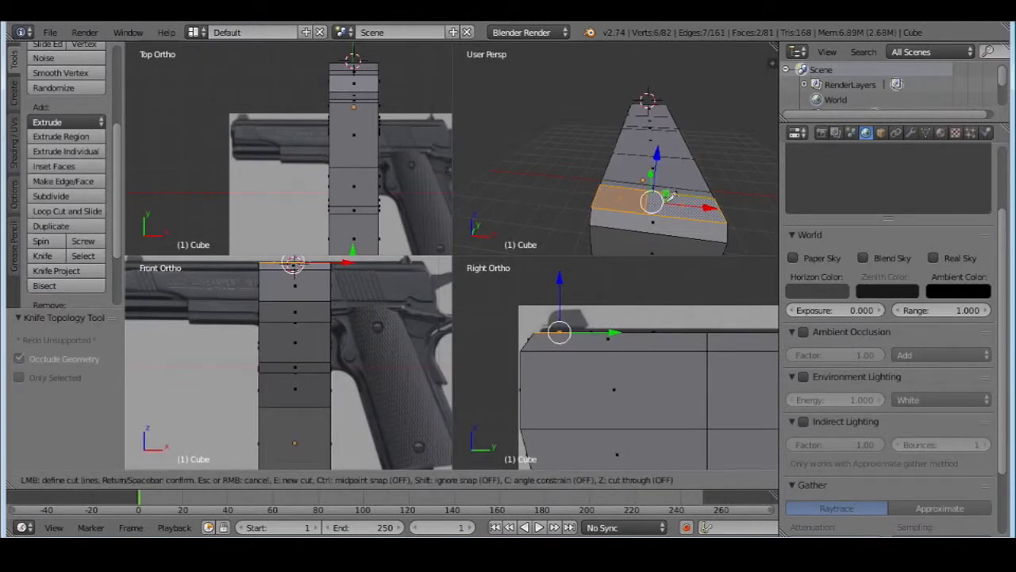
left_click(667, 197)
left_click(665, 217)
key("Return")
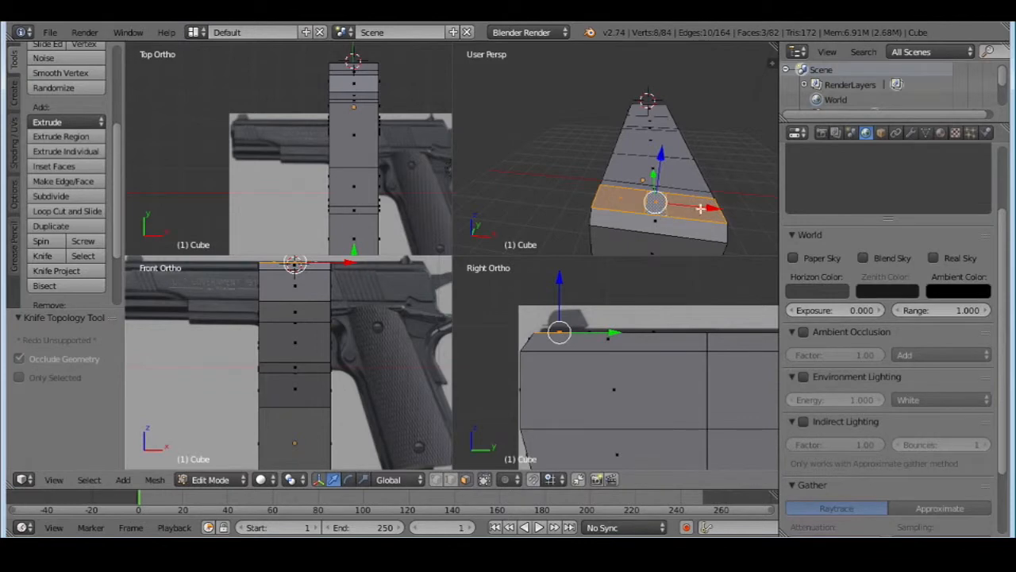
middle_click_drag(700, 209, 657, 211)
right_click(609, 183)
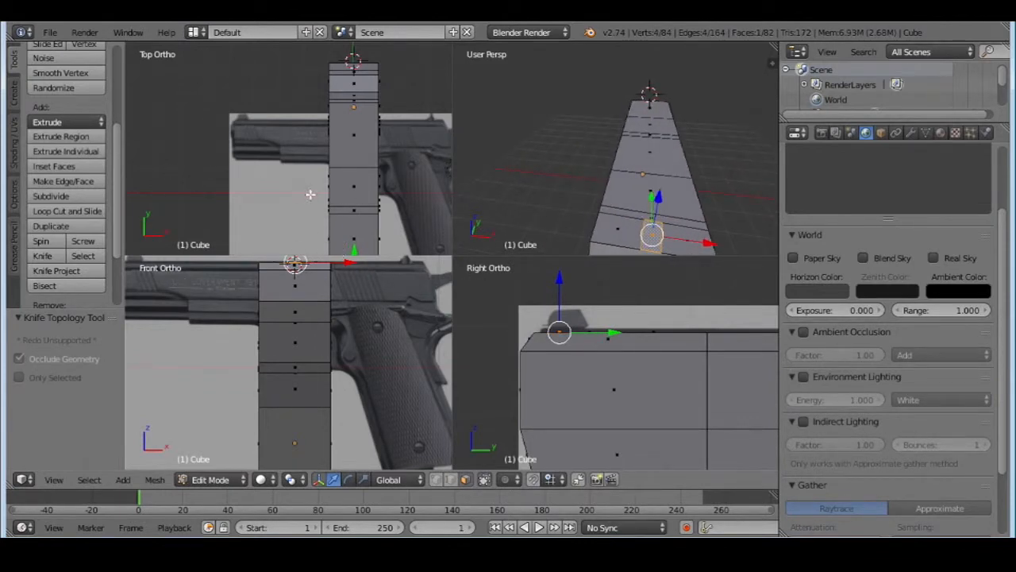
From the top, straighten the slide's crosswise line just behind the front sight strip by moving its right end vertex about 0.076 along Y
left_click(54, 480)
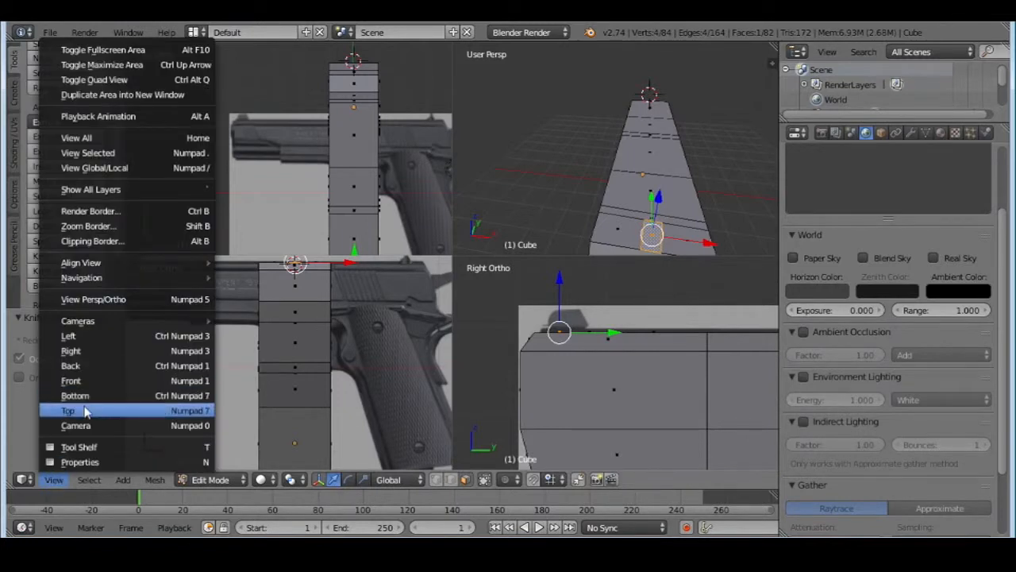
left_click(69, 411)
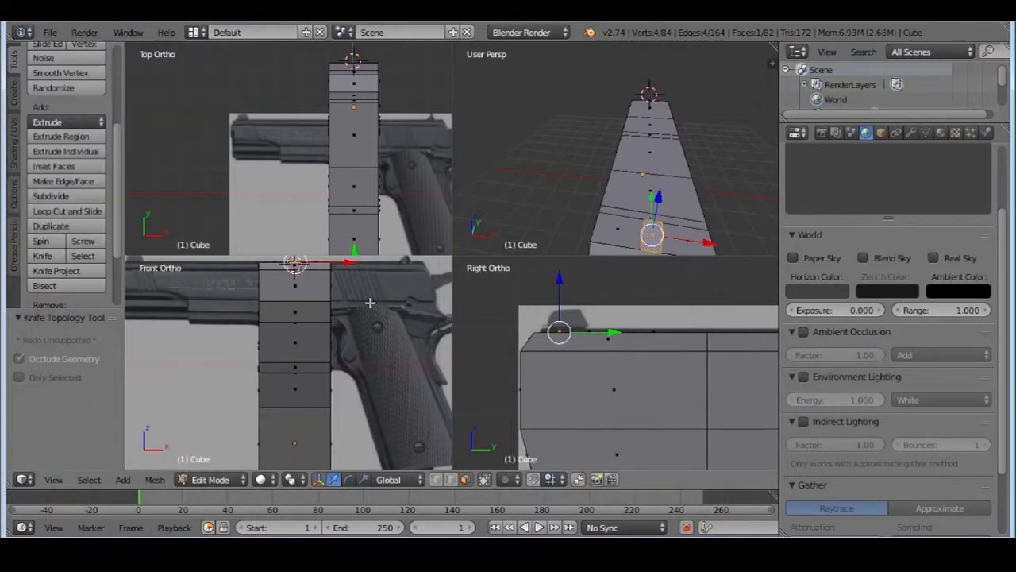
left_click(54, 480)
left_click(88, 412)
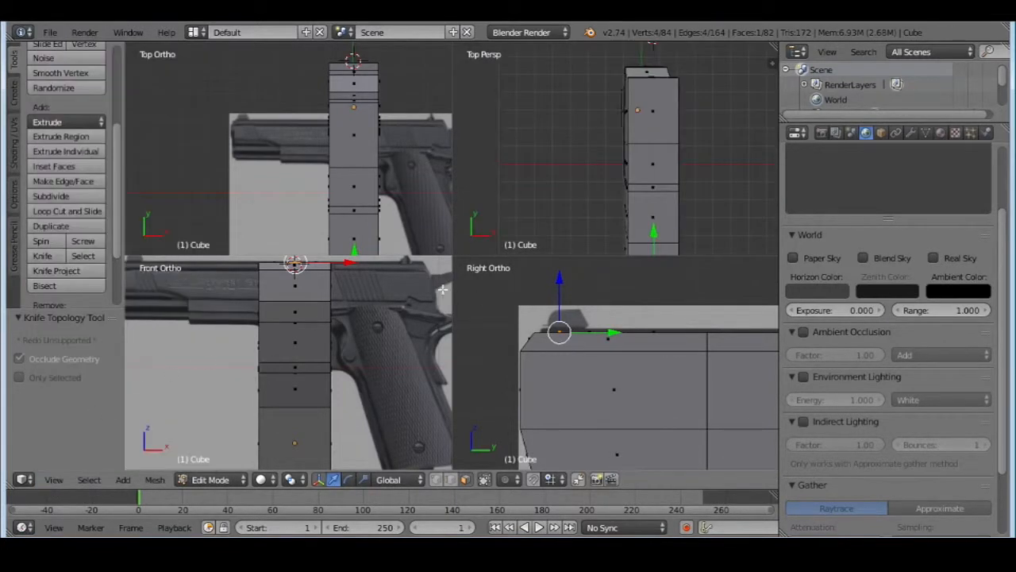
middle_click_drag(662, 181, 633, 93)
scroll(635, 154, "up", 5)
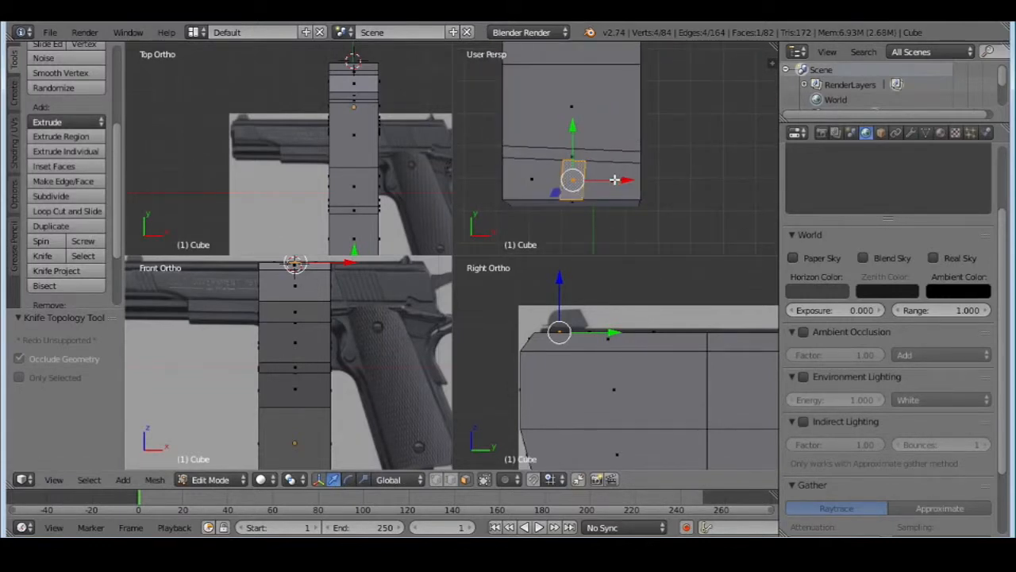
left_click(438, 480)
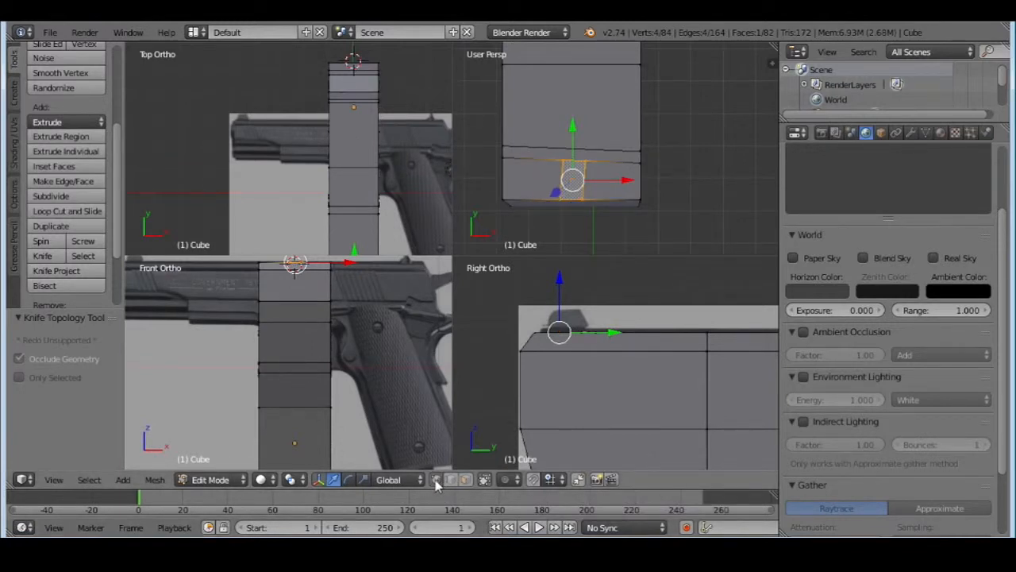
right_click(639, 151)
key("g")
key("y")
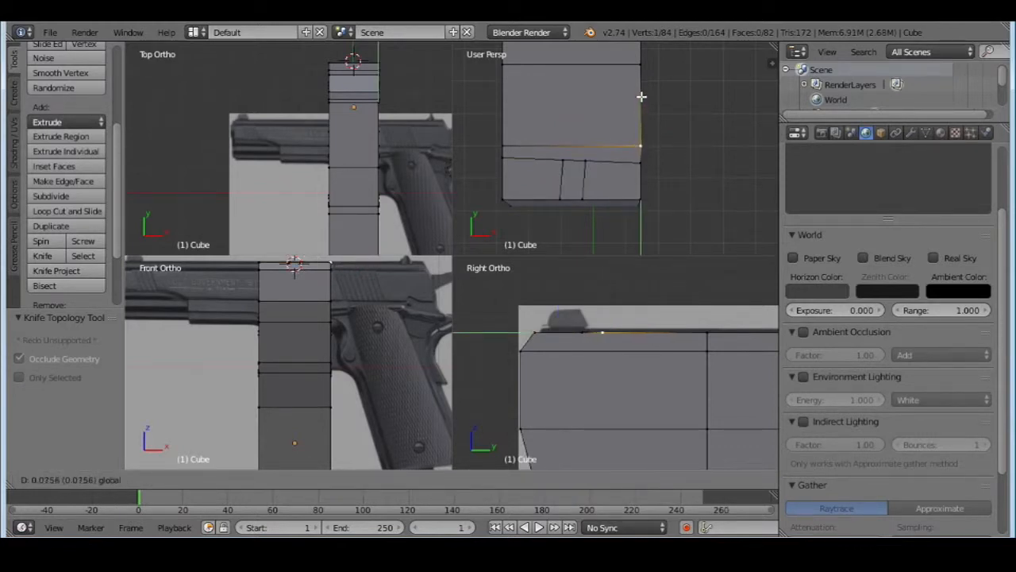
left_click(640, 95)
key("ctrl+z")
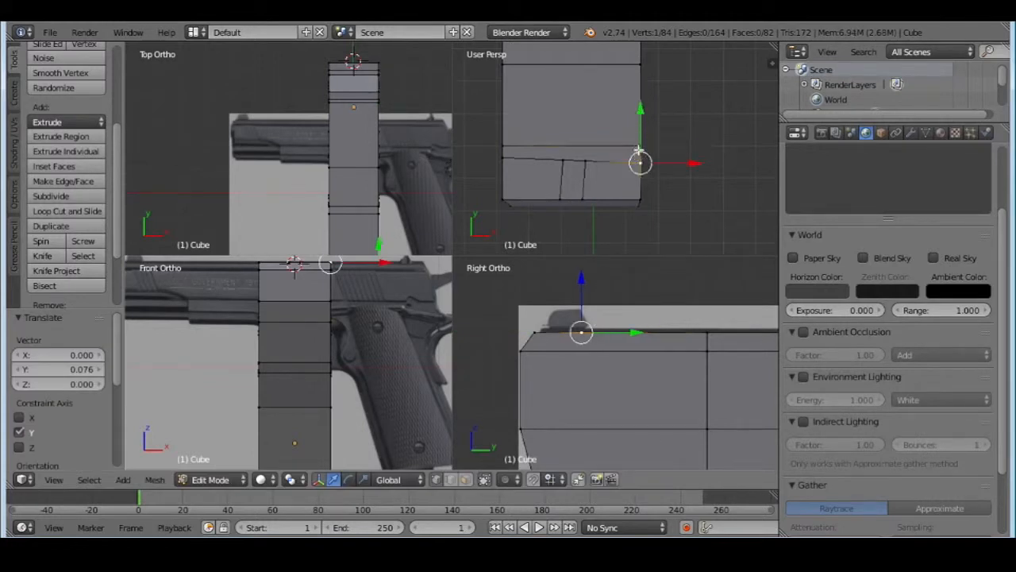
key("g")
key("y")
right_click(641, 105)
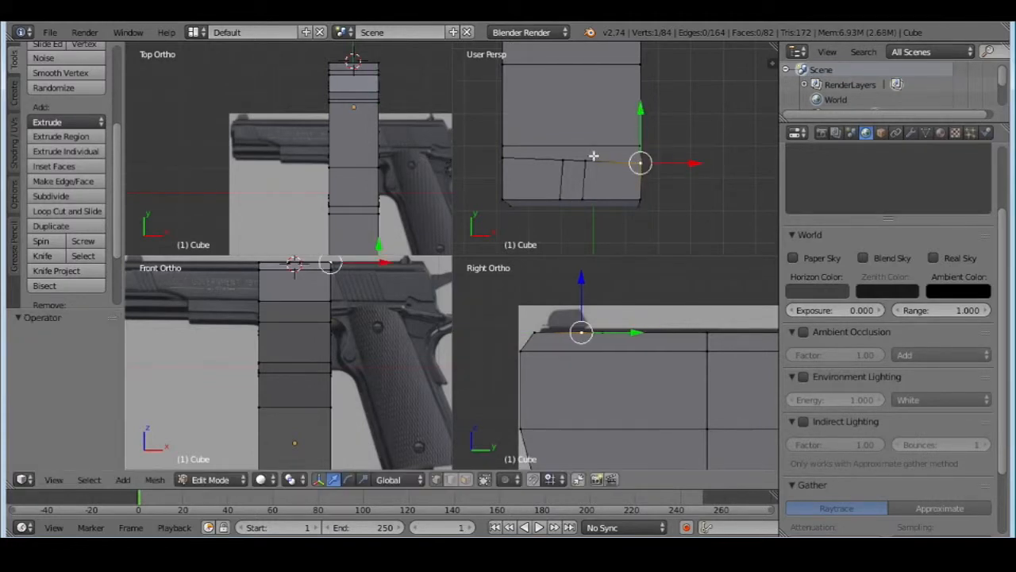
right_click(562, 161, "shift")
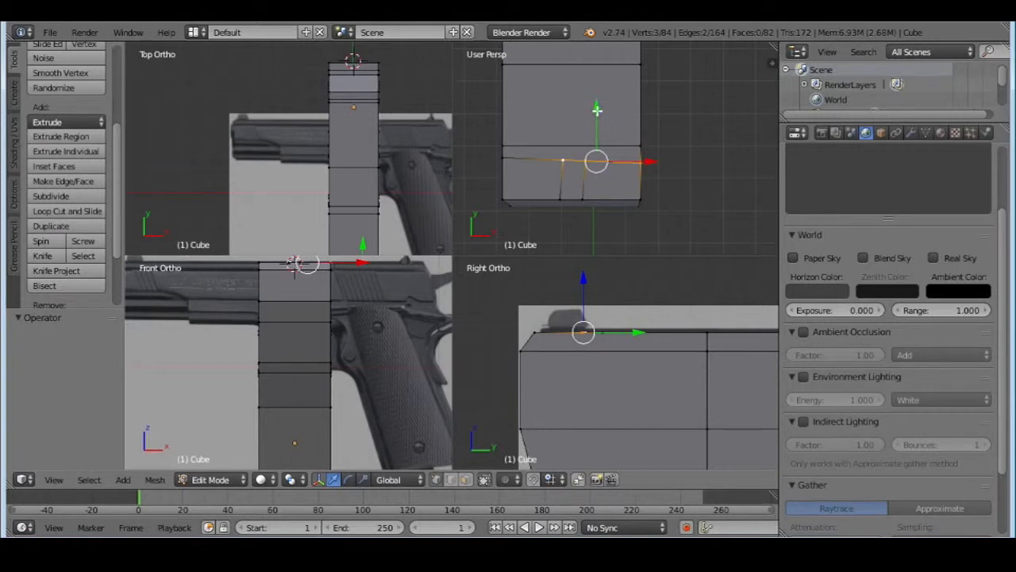
key("g")
right_click(599, 107)
Level the sight face's rear line by moving its right end vertex about 0.087 along Y and the two knife-cut vertices about 0.054 and 0.043
right_click(640, 161)
key("g")
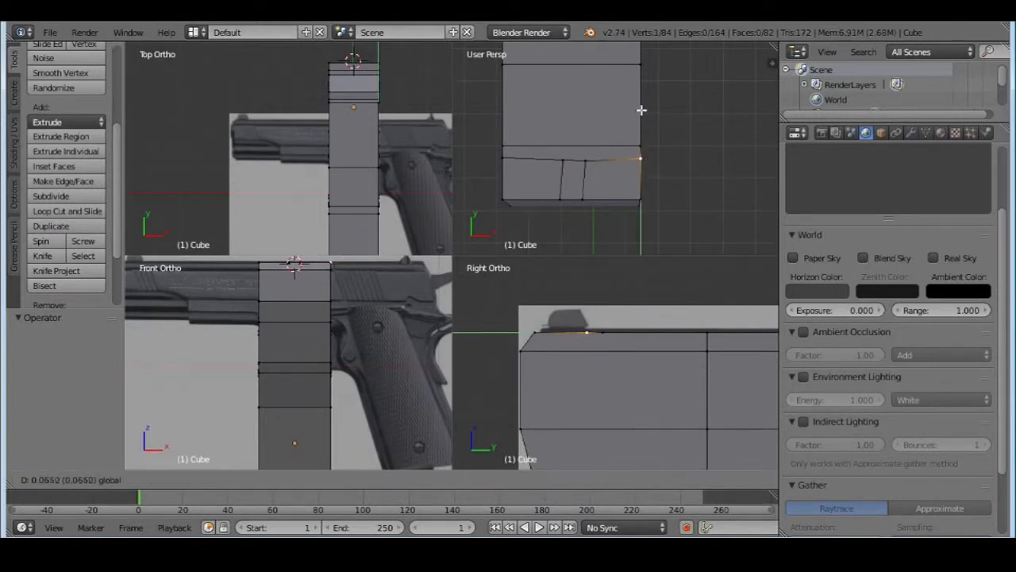
left_click(640, 156)
key("g")
key("y")
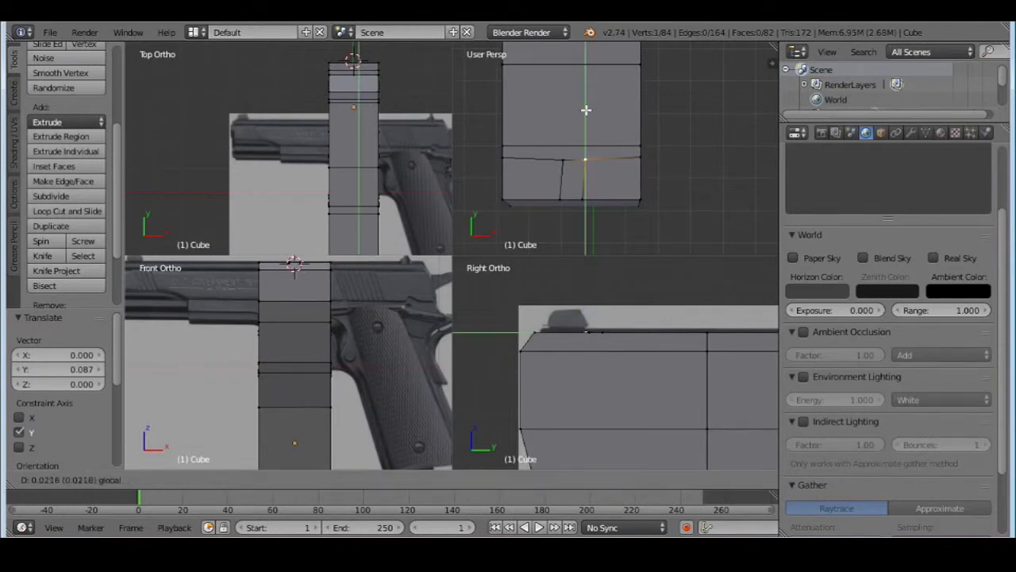
left_click(585, 107)
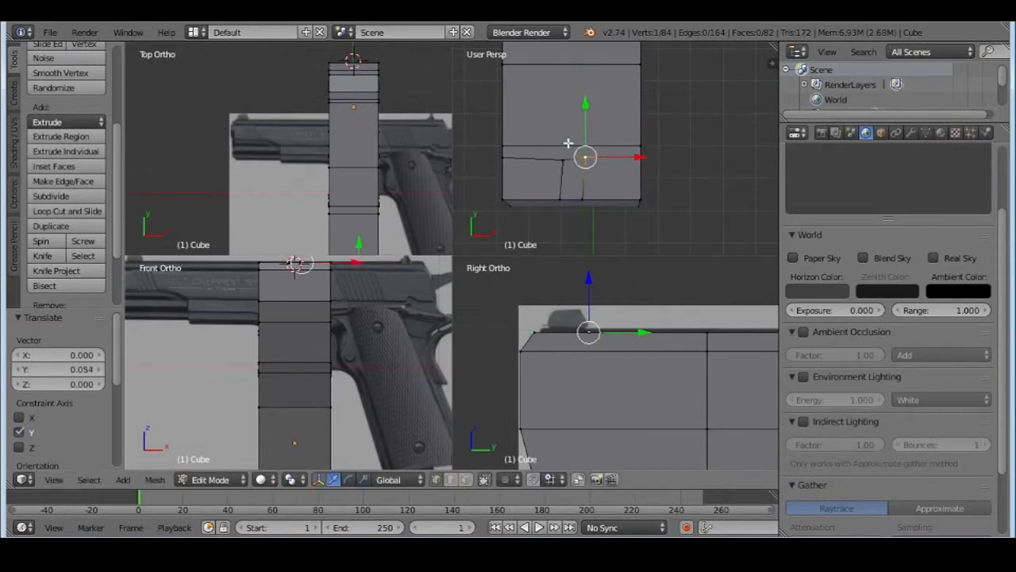
right_click(563, 159)
key("g")
key("y")
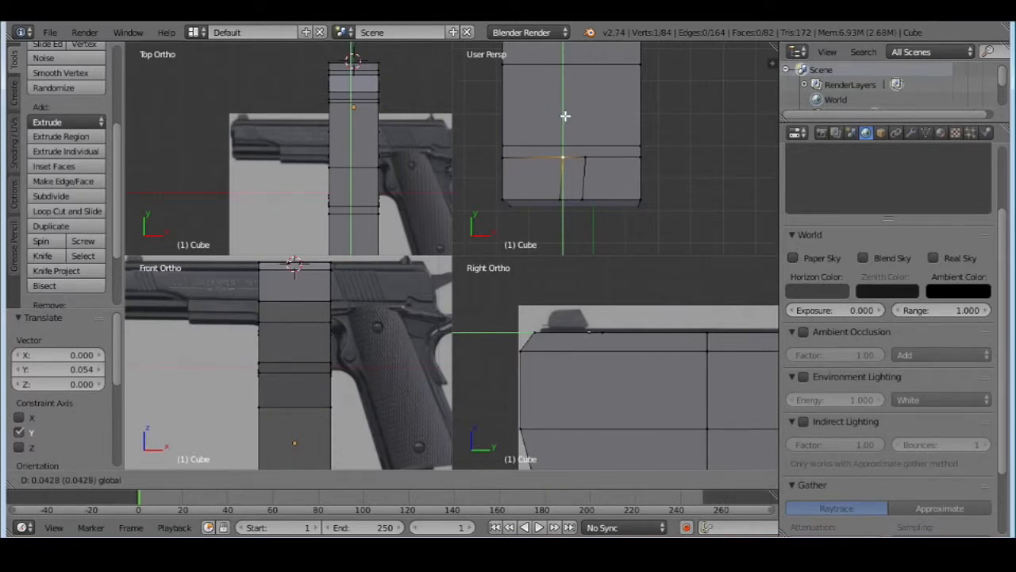
left_click(565, 116)
Try moving the left end vertex of the sight face's rear line about 0.022 along Y, and undo the move
right_click(506, 160)
key("g")
key("y")
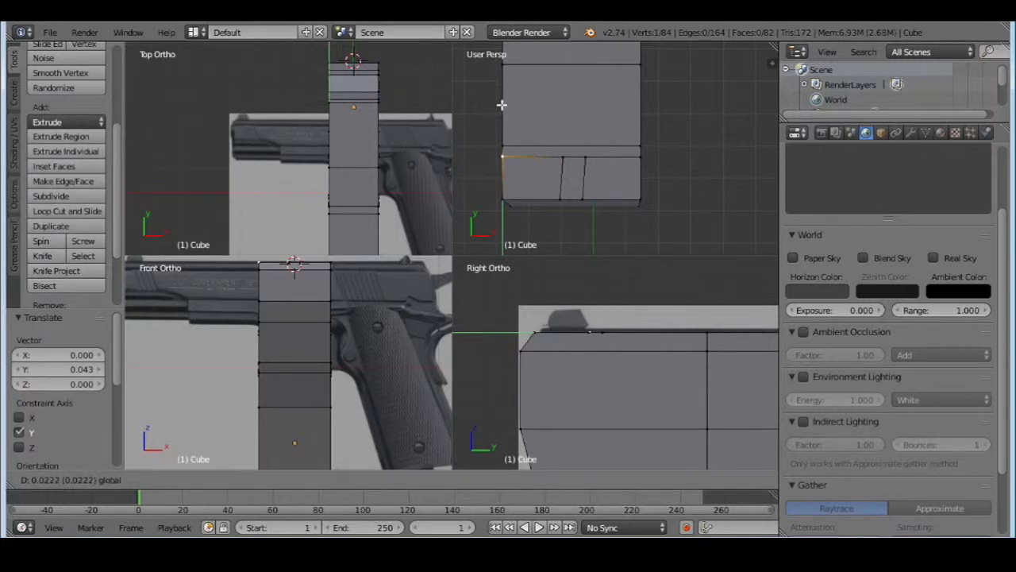
left_click(502, 104)
key("ctrl+z")
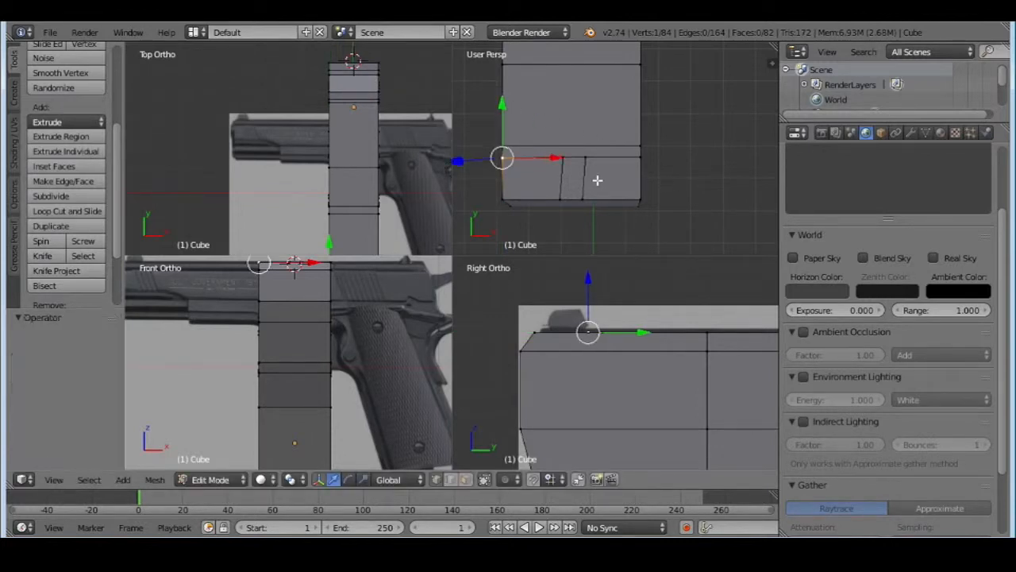
Move the left end vertex of the sight face's rear line about 0.011 along Y to align it with the others
right_click(565, 159)
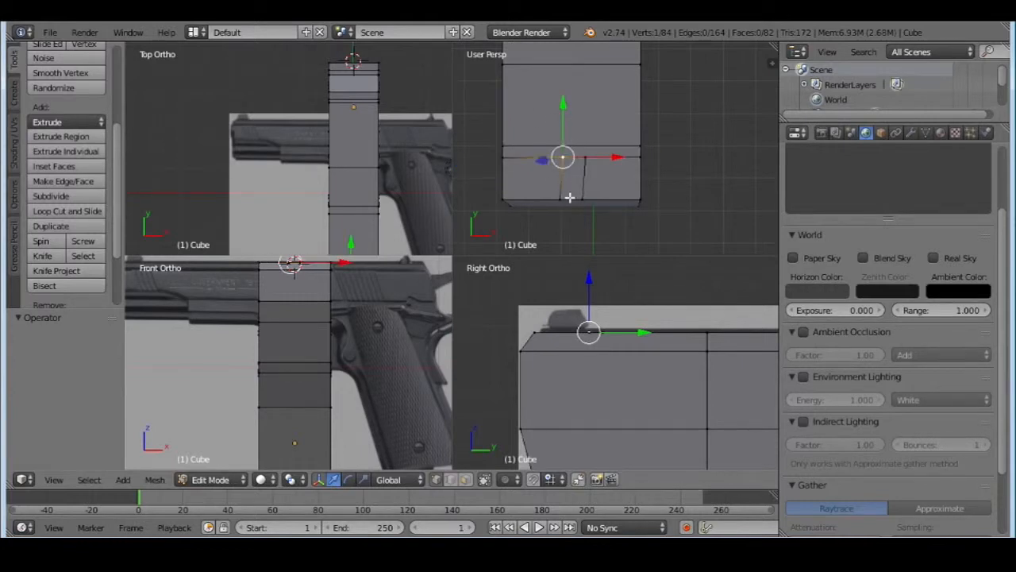
right_click(504, 158)
key("g")
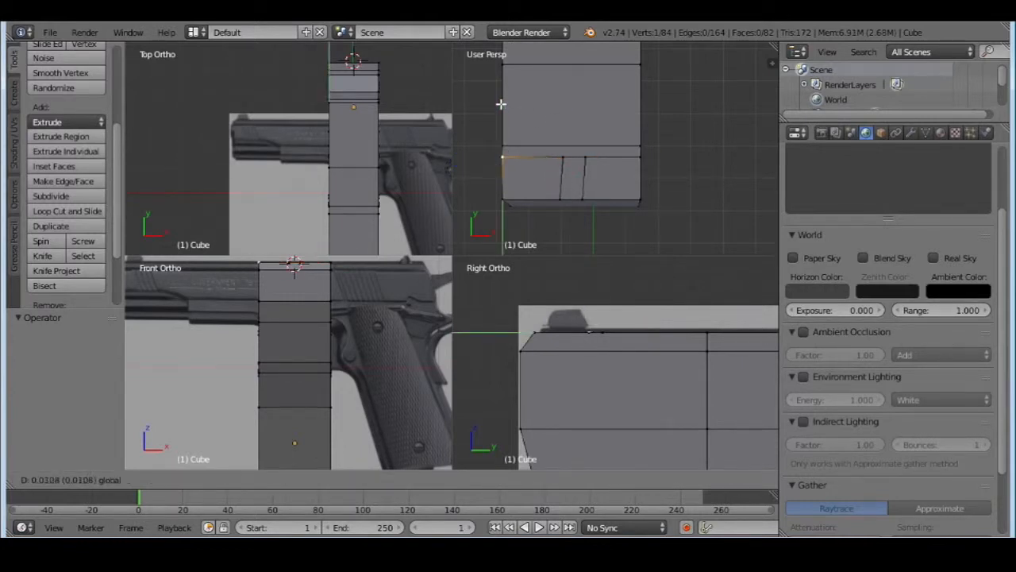
left_click(534, 133)
Square up the small sight face by moving its front left vertex about 0.041 and front right vertex about 0.043 along X
right_click(564, 201)
key("g")
key("x")
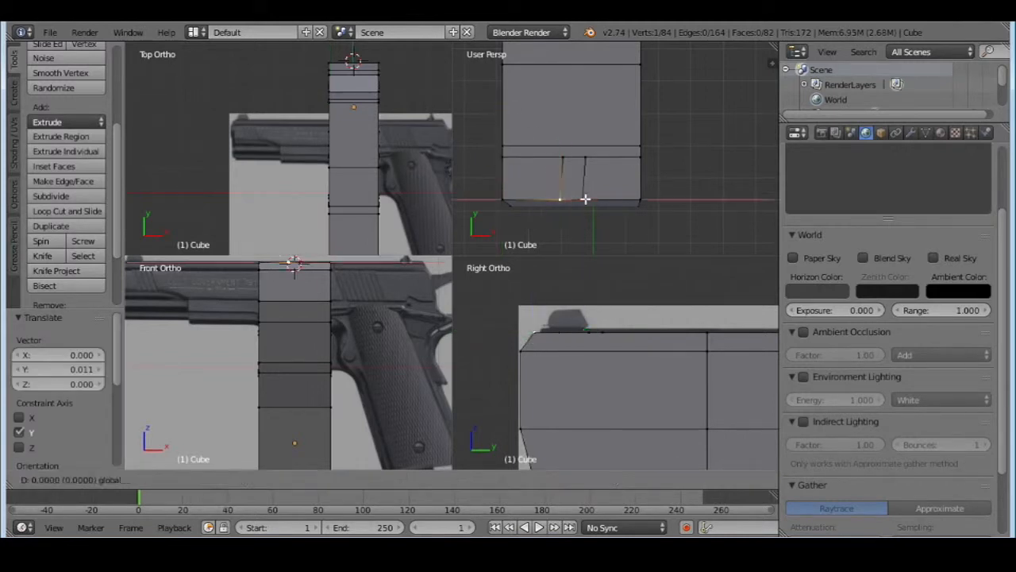
left_click(587, 198)
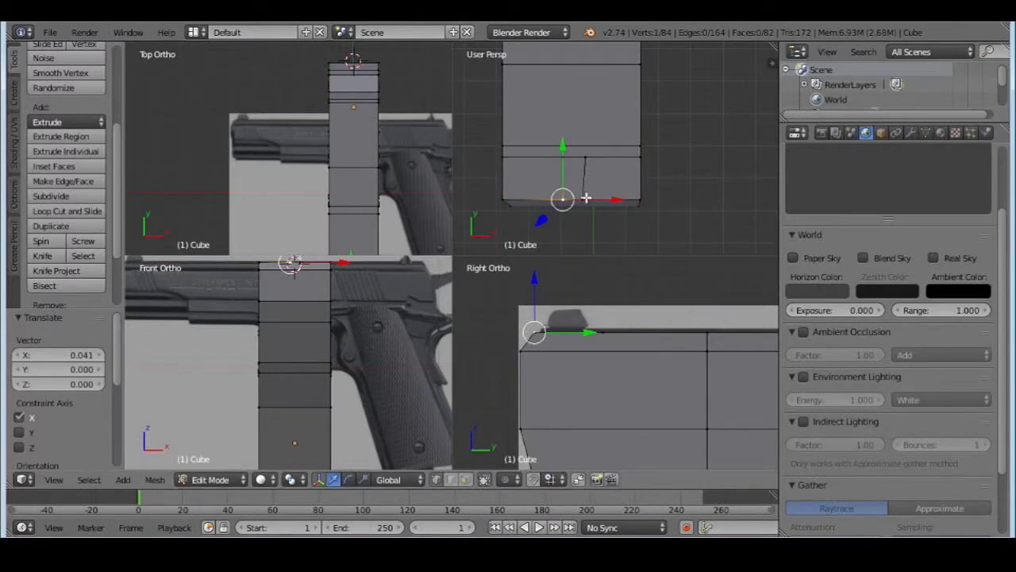
key("g")
key("x")
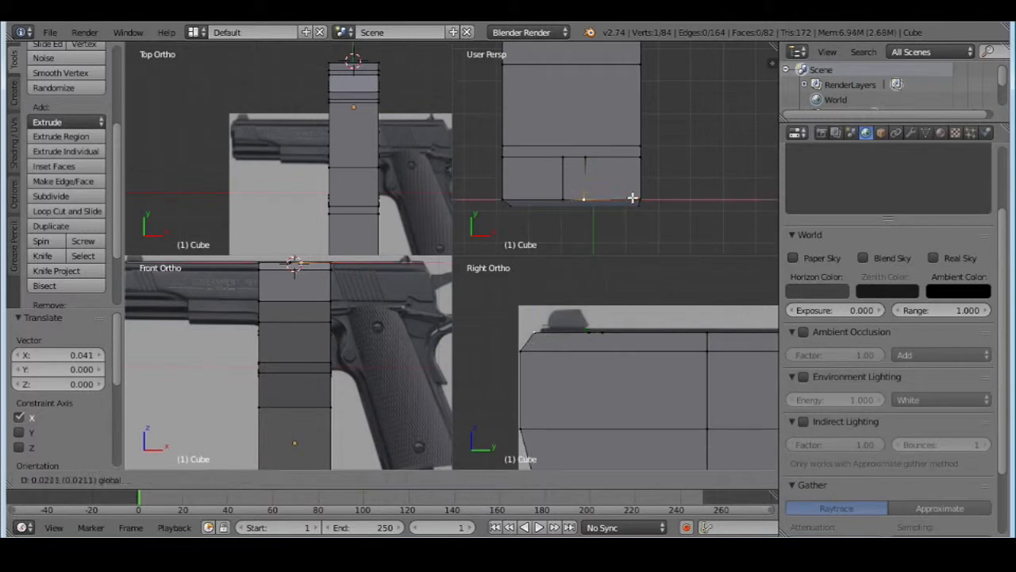
left_click(633, 198)
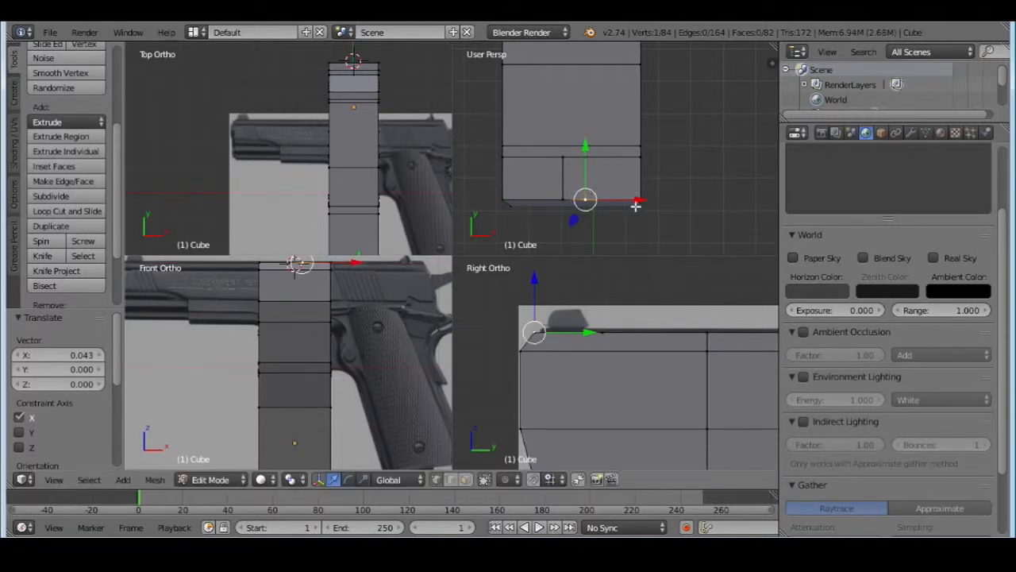
Nudge the sight face's front right vertex about 0.008 further along X to make its side edge parallel
scroll(675, 200, "up", 2)
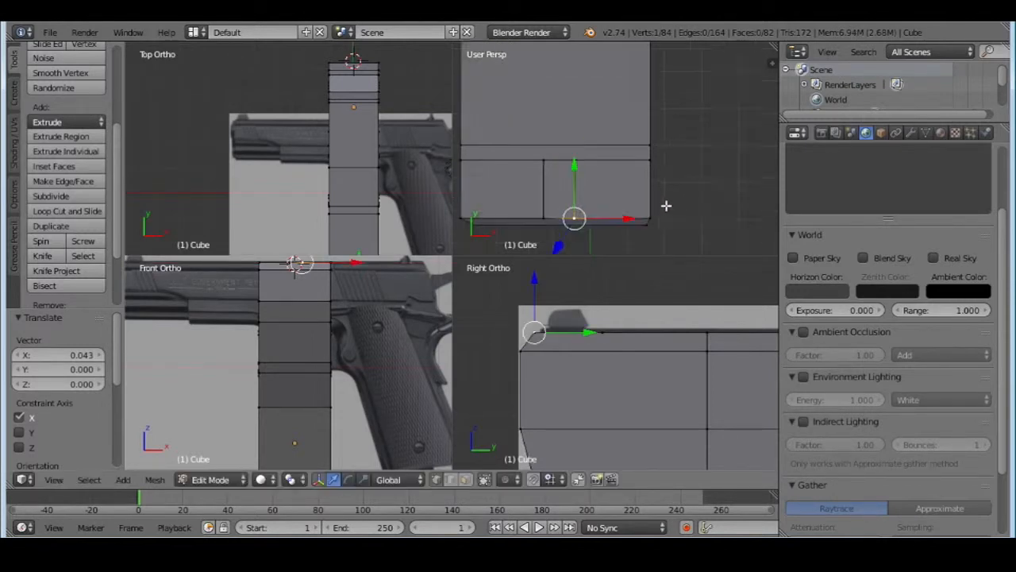
left_click(465, 478)
right_click(565, 196)
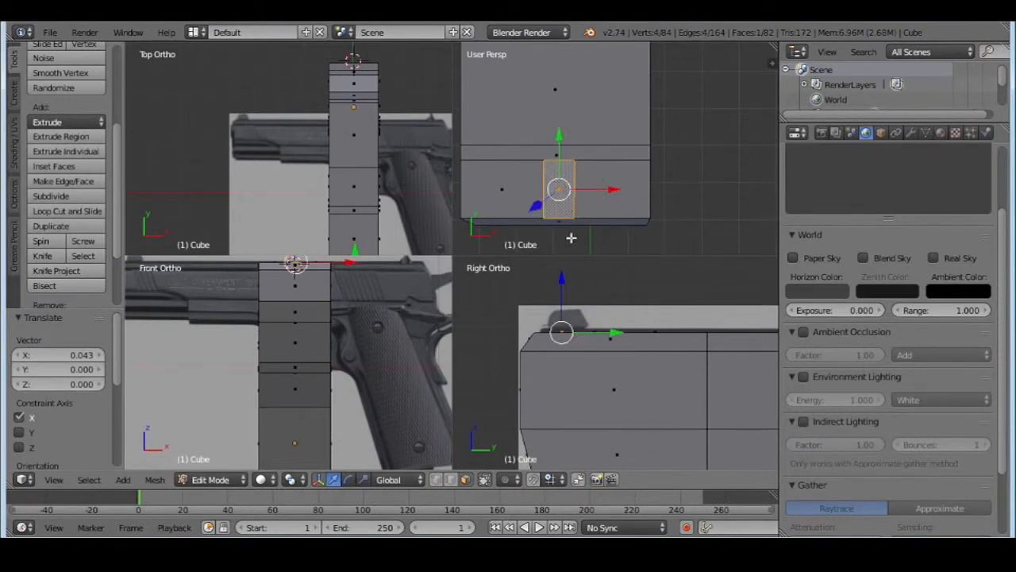
right_click(573, 218)
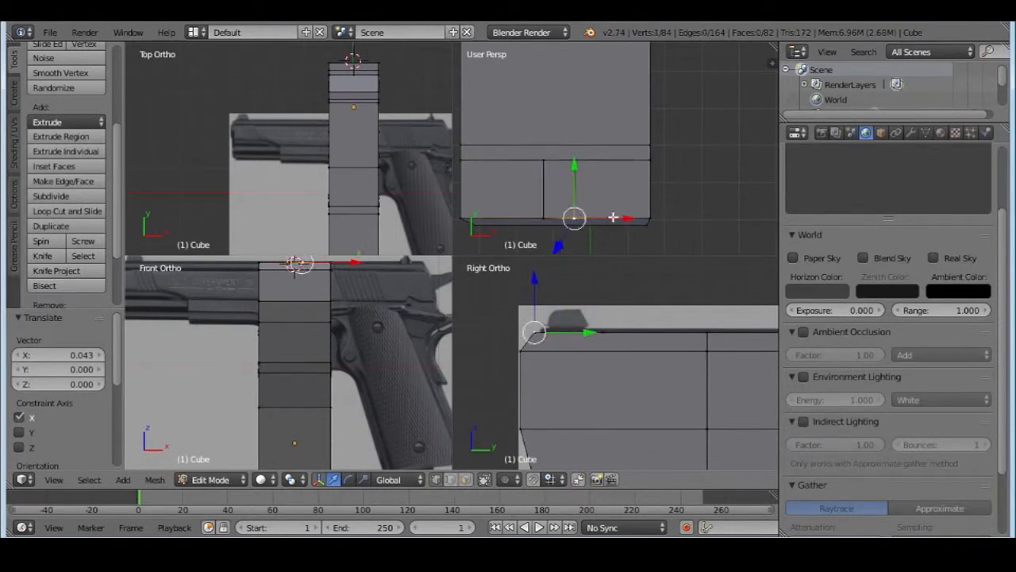
key("g")
key("x")
left_click(621, 222)
Select the small middle face on the slide's front and extrude it upward about 0.36 as the front sight
left_click(465, 479)
right_click(561, 189)
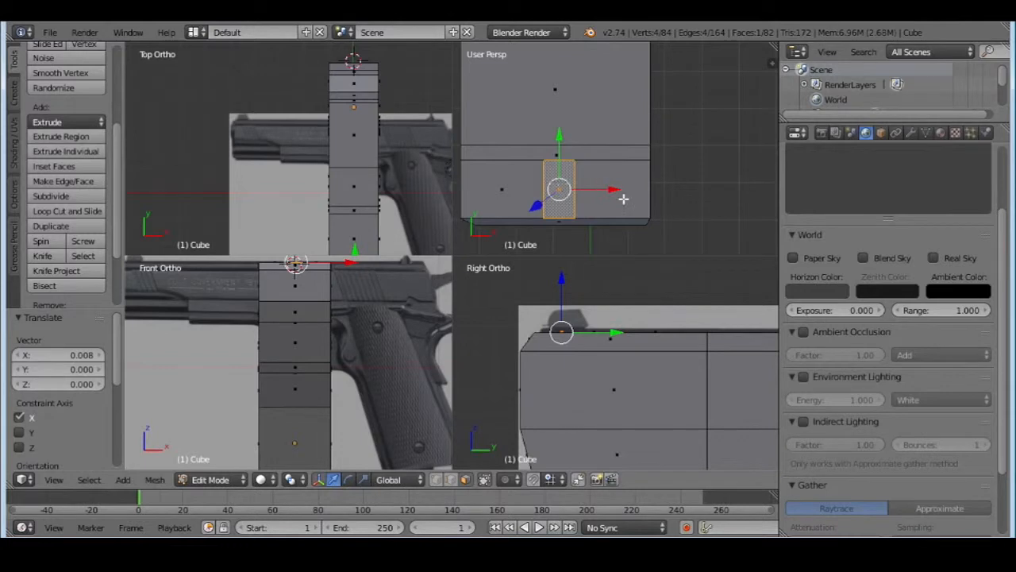
middle_click_drag(623, 199, 242, 127)
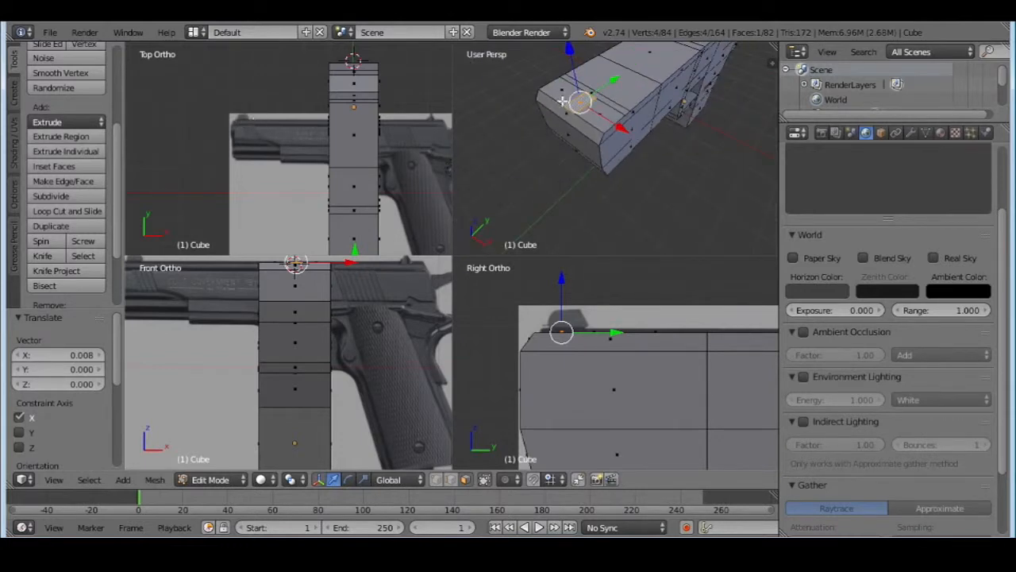
scroll(631, 124, "down", 3)
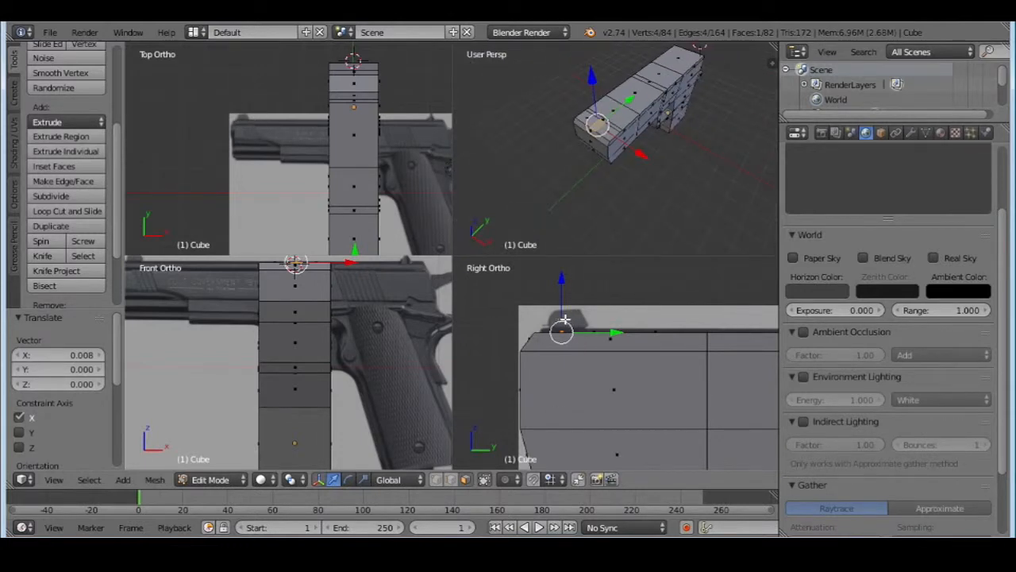
key("e")
left_click(621, 145)
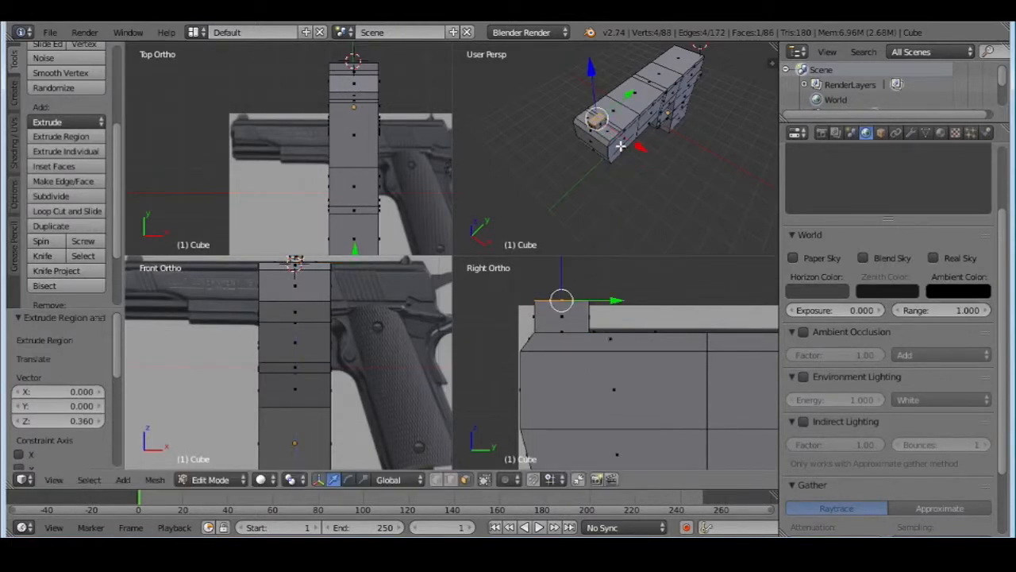
Taper the front sight lengthwise by moving its top front edge backward and its top rear edge about -0.113 along Y
scroll(618, 152, "up", 2)
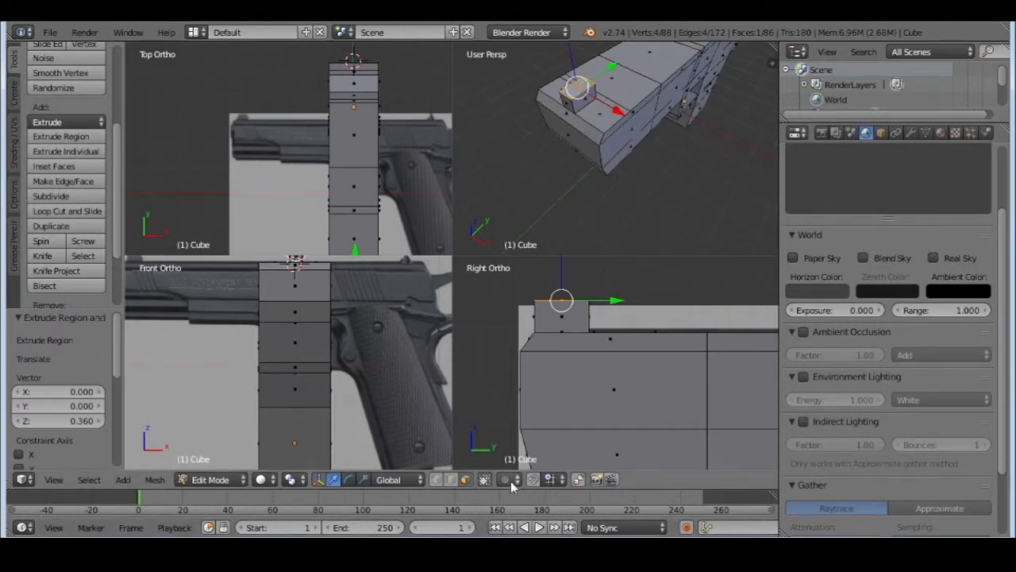
left_click(450, 480)
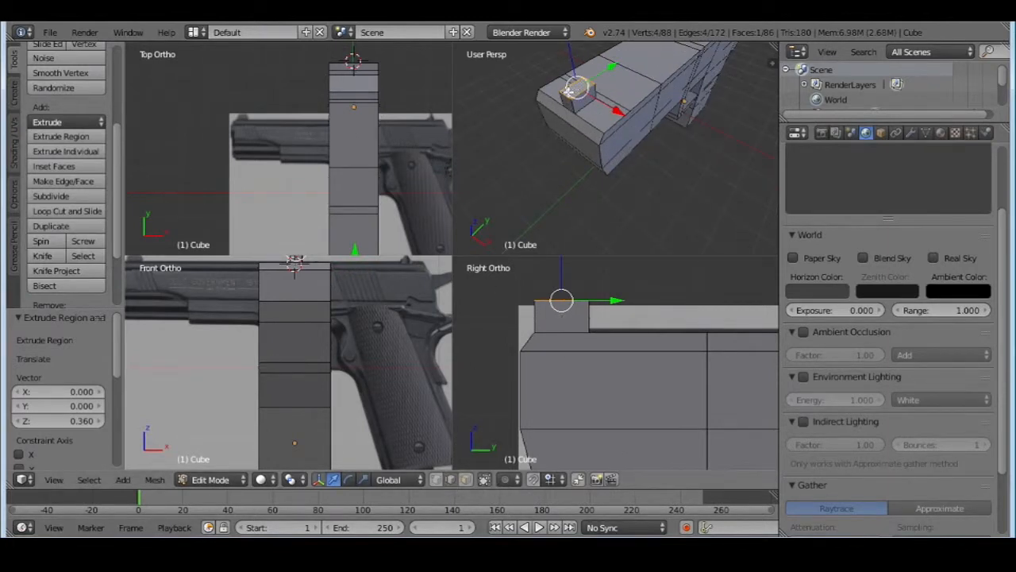
right_click(565, 95)
left_click_drag(594, 78, 603, 90)
middle_click_drag(573, 89, 577, 65)
left_click_drag(600, 50, 590, 57)
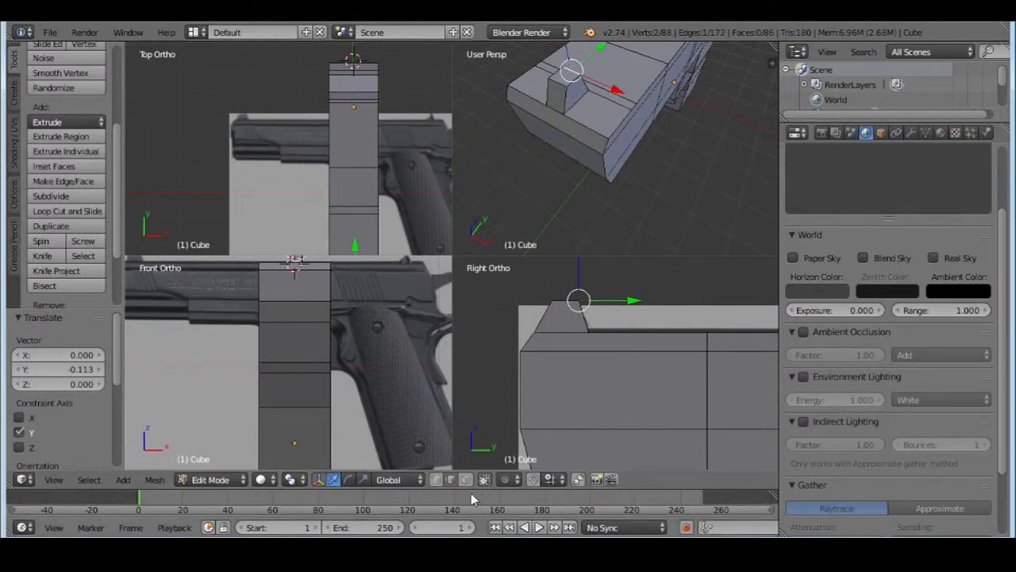
Lower the front sight's top face by about 0.118 along Z
key("a")
right_click(562, 75)
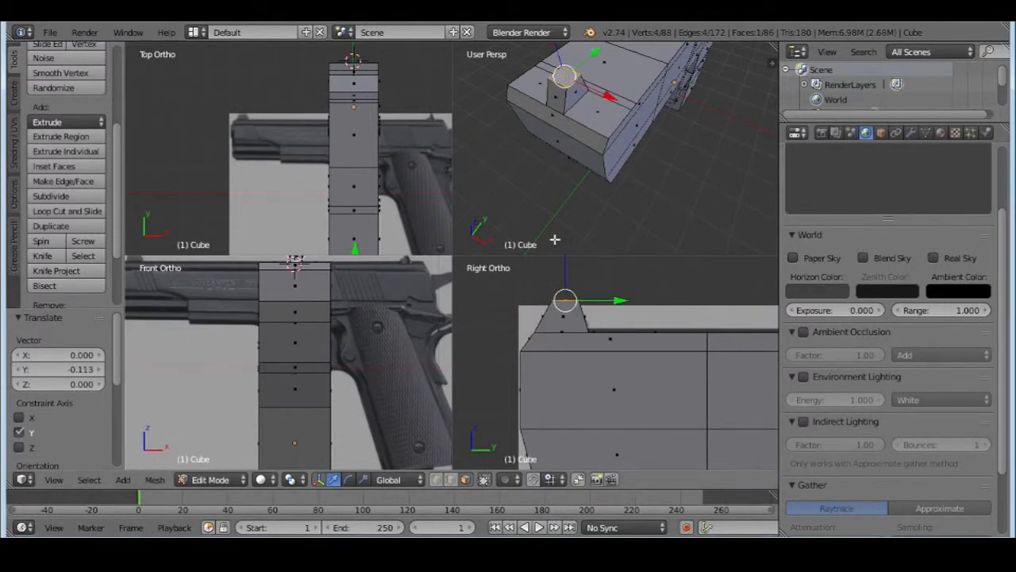
left_click_drag(565, 268, 564, 278)
Move one lengthwise top edge of the front sight about -0.131 along X to narrow its top
right_click(582, 92)
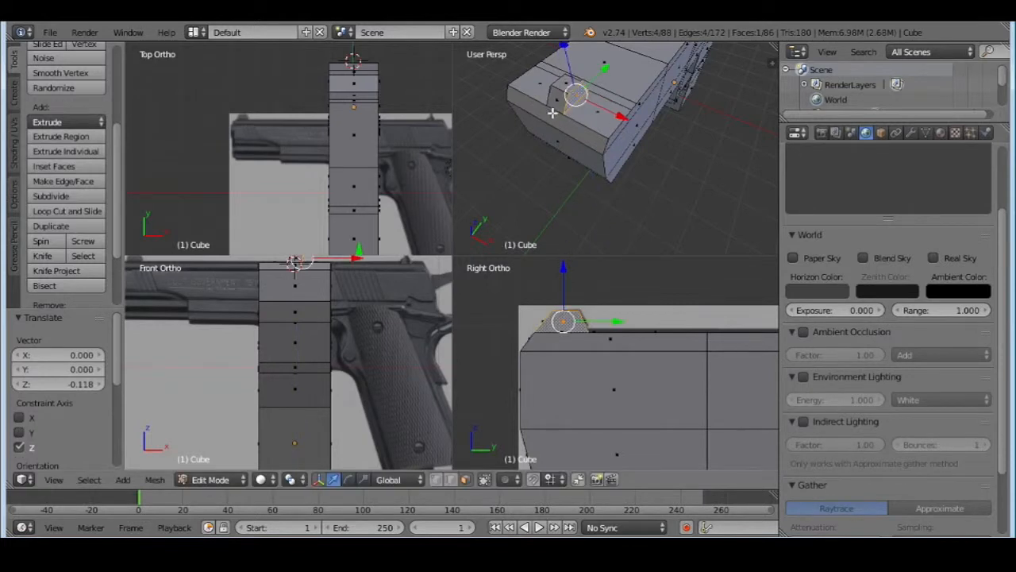
left_click(450, 480)
right_click(557, 79)
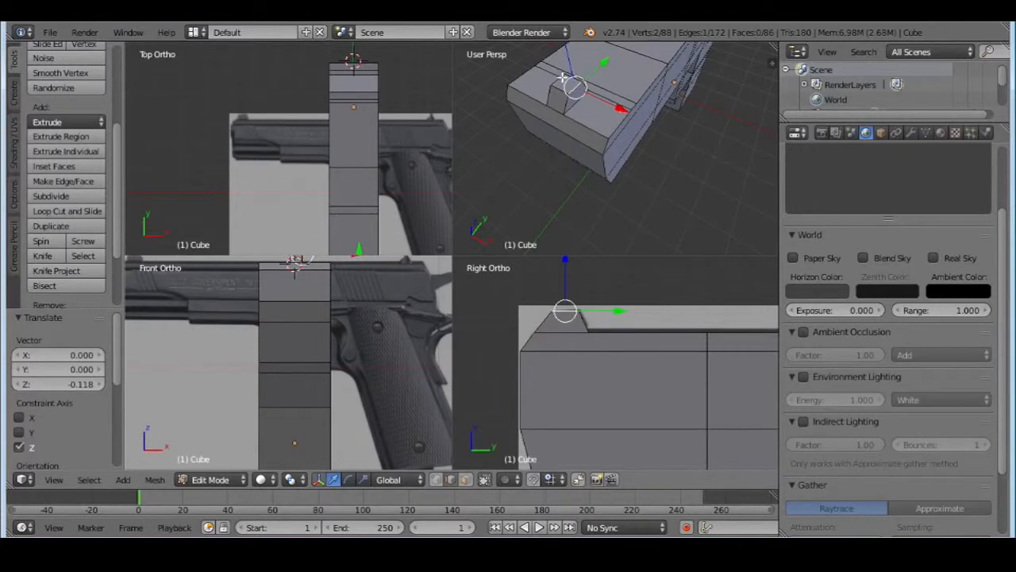
left_click_drag(617, 102, 621, 109)
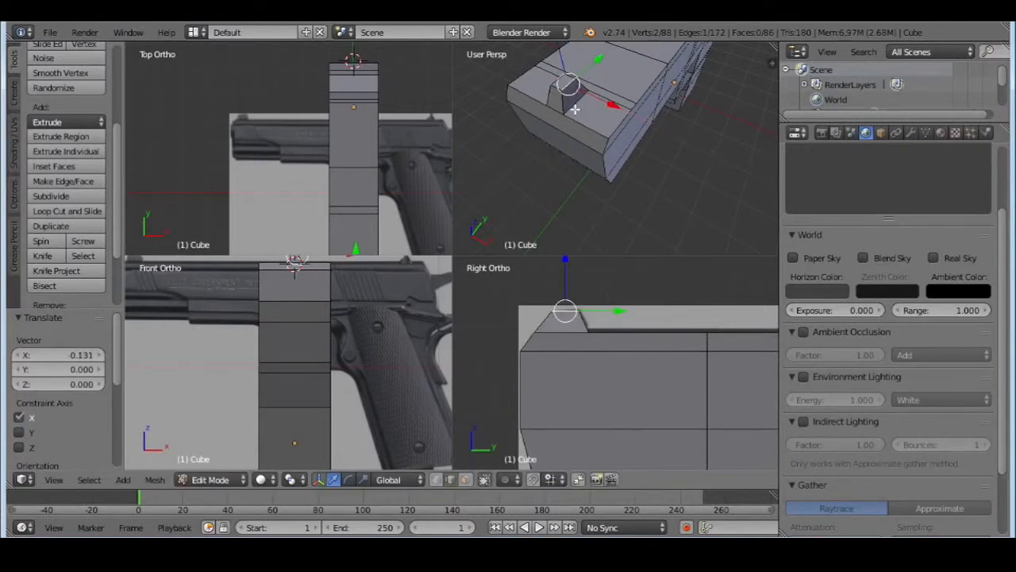
Move the opposite lengthwise top edge of the front sight inward along X by 0.100, then by a further 0.051
middle_click_drag(621, 109, 654, 111)
key("g")
key("x")
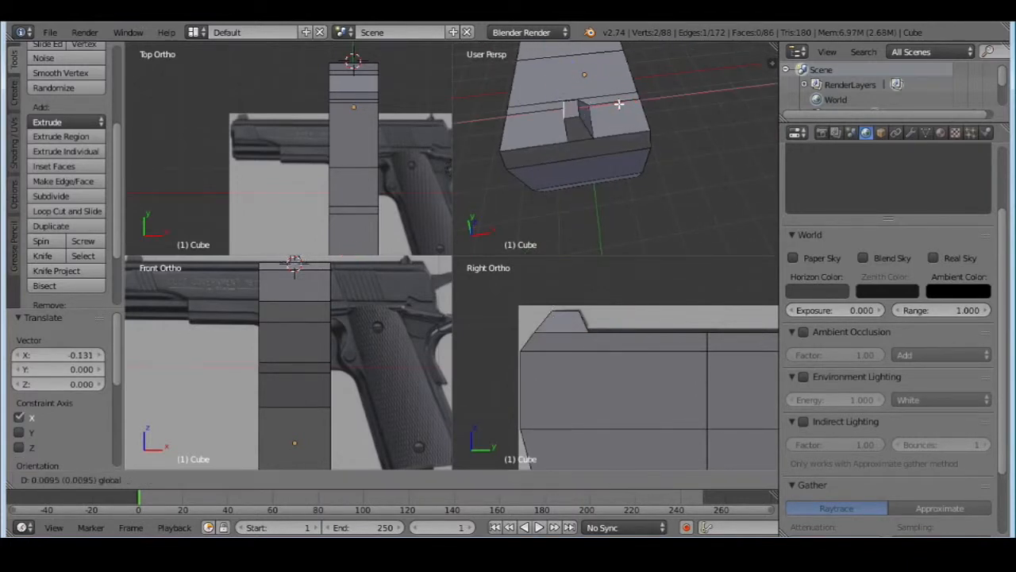
left_click(625, 102)
middle_click_drag(625, 102, 598, 60)
key("g")
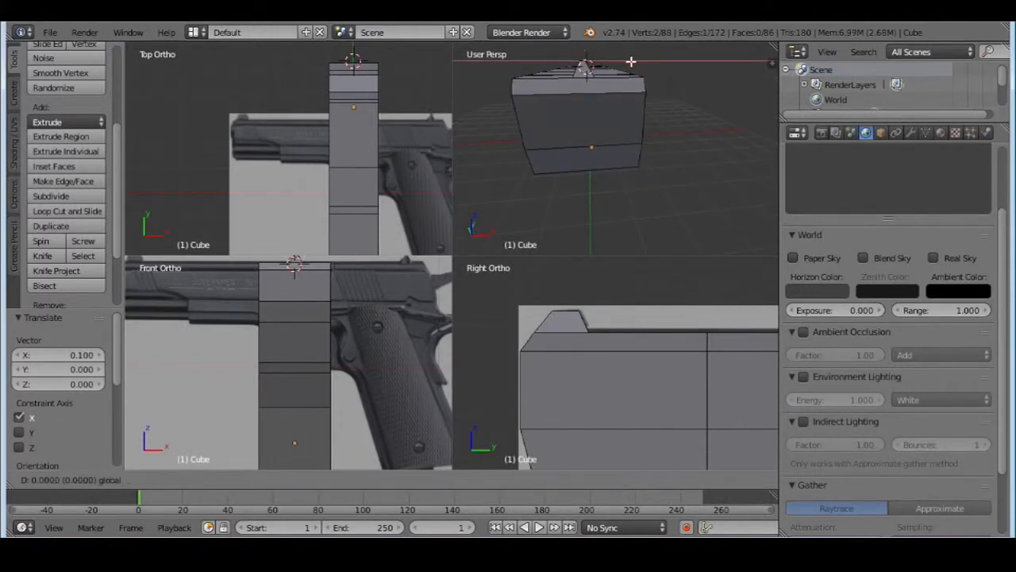
key("x")
left_click(632, 61)
Knife-cut a line across the slide's top face near its rear, at the front of the rear sight's position
middle_click_drag(649, 75, 691, 129)
scroll(728, 157, "down", 4)
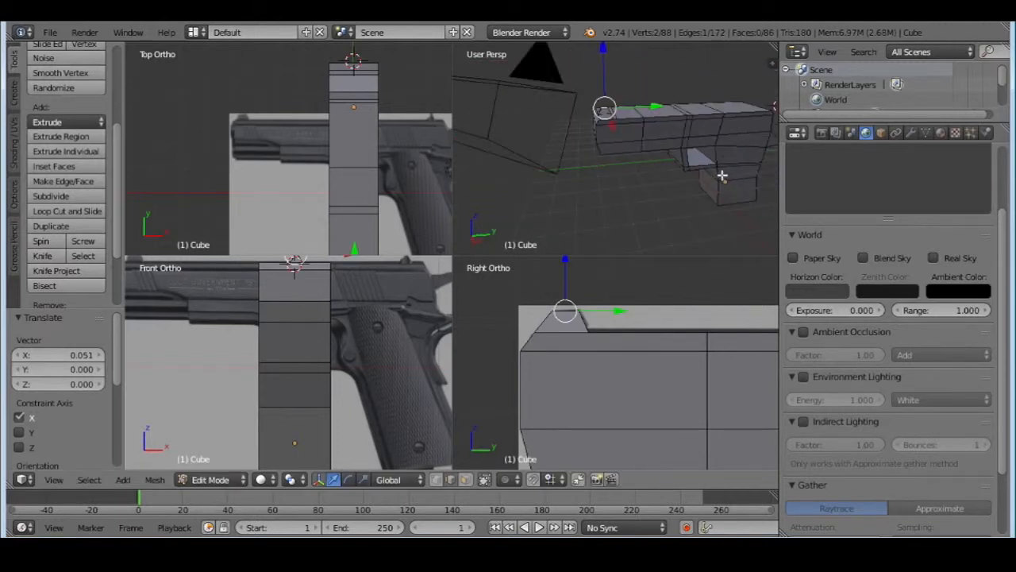
middle_click_drag(722, 174, 595, 159)
scroll(688, 138, "down", 4)
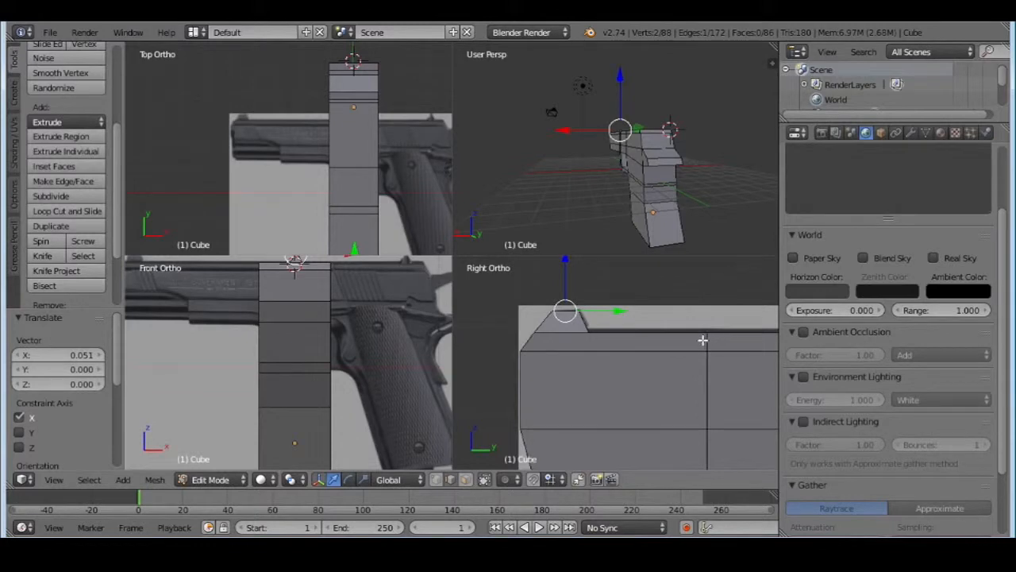
middle_click_drag(703, 340, 484, 338, "shift")
middle_click_drag(651, 334, 505, 335, "shift")
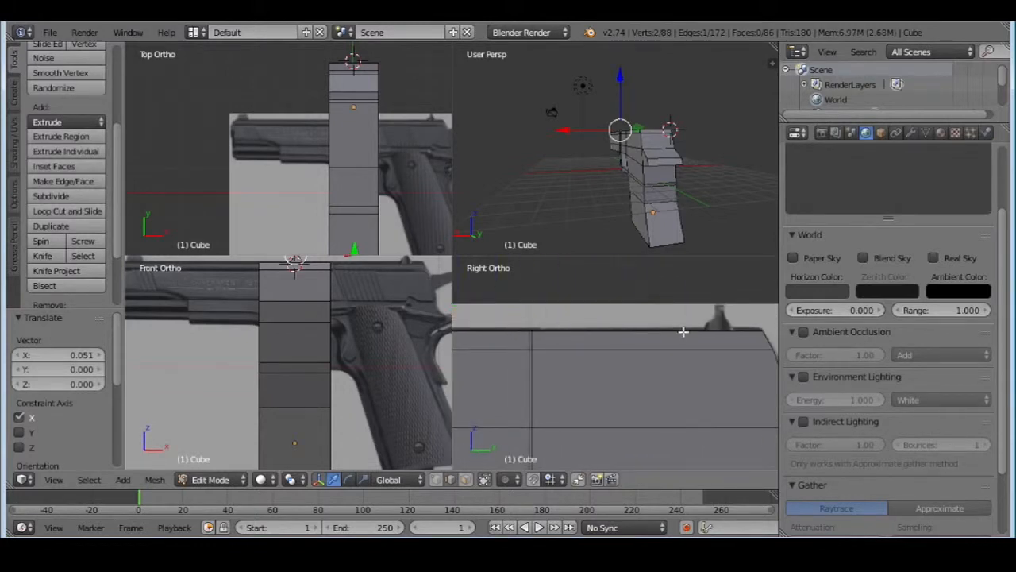
middle_click_drag(684, 332, 590, 360, "shift")
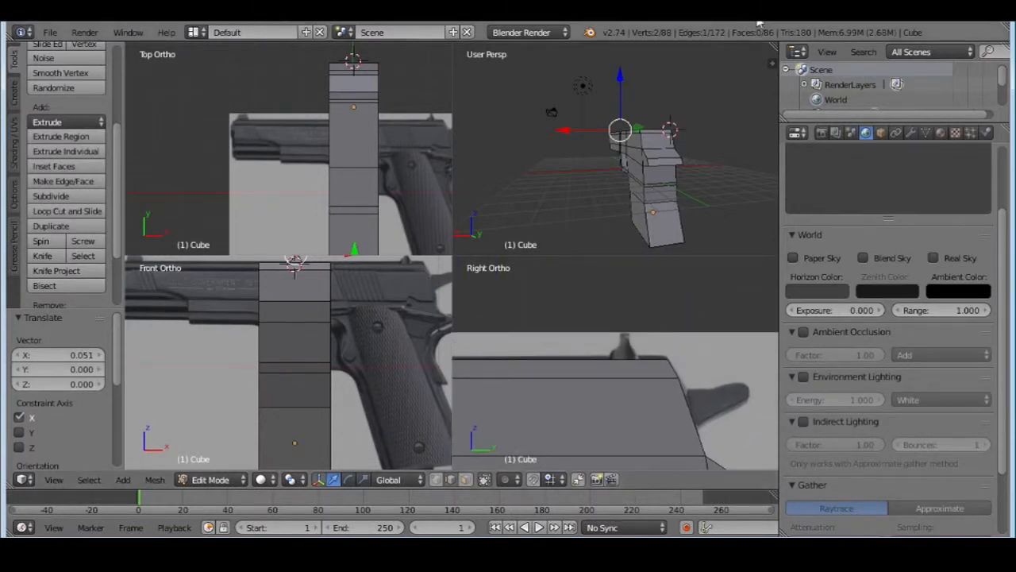
middle_click_drag(620, 154, 719, 182)
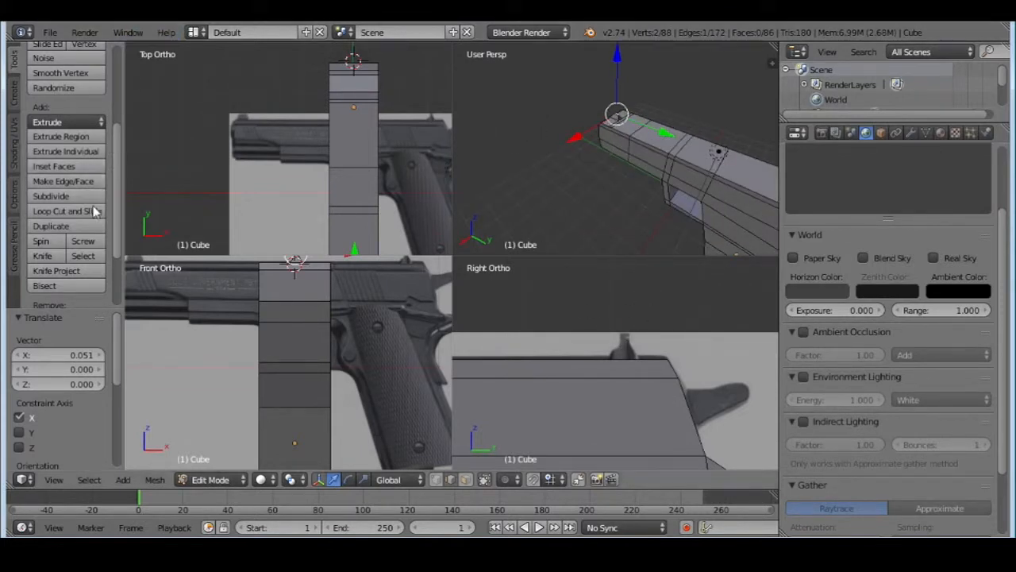
left_click(44, 256)
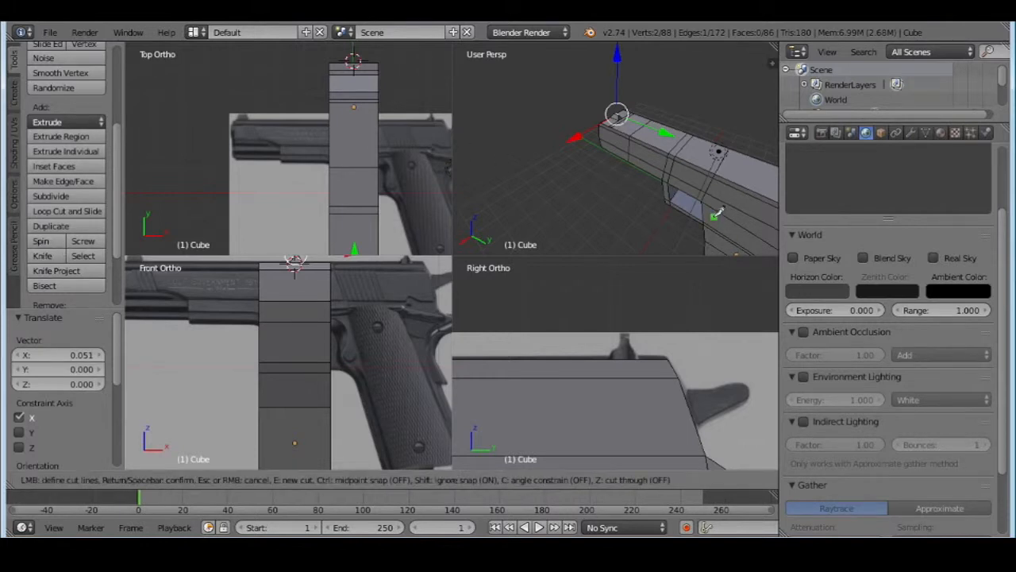
middle_click_drag(682, 216, 596, 186)
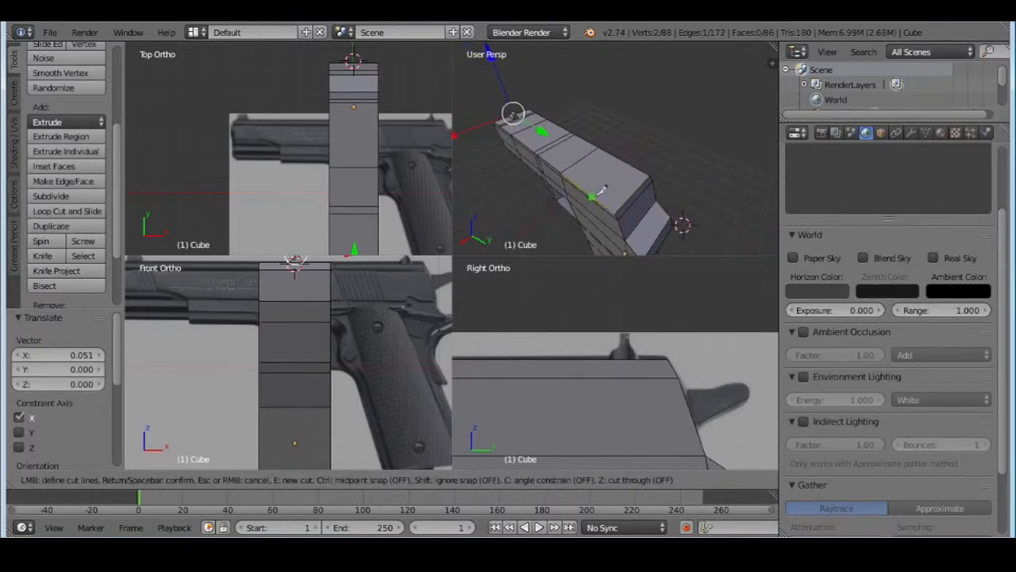
left_click(599, 199)
left_click(635, 165)
key("Return")
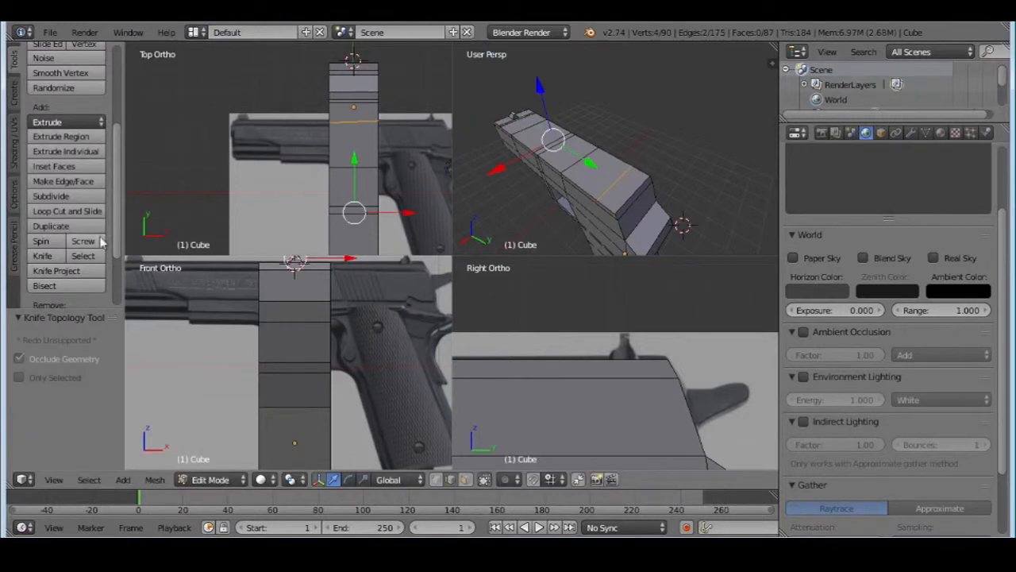
Knife-cut a second line across the slide's top just behind the first, enclosing a narrow strip for the rear sight
left_click(43, 256)
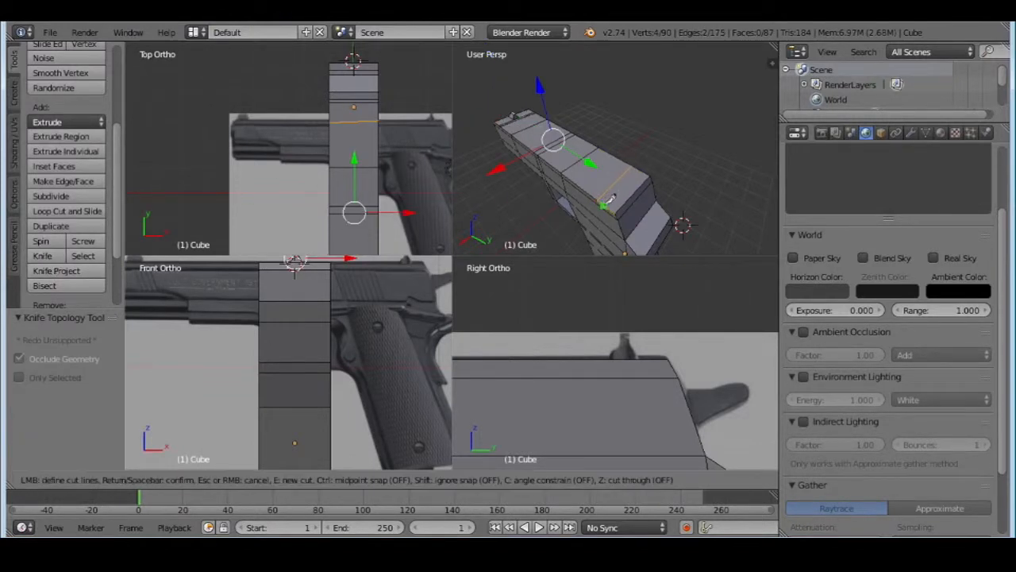
left_click(605, 208)
left_click(640, 171)
key("Return")
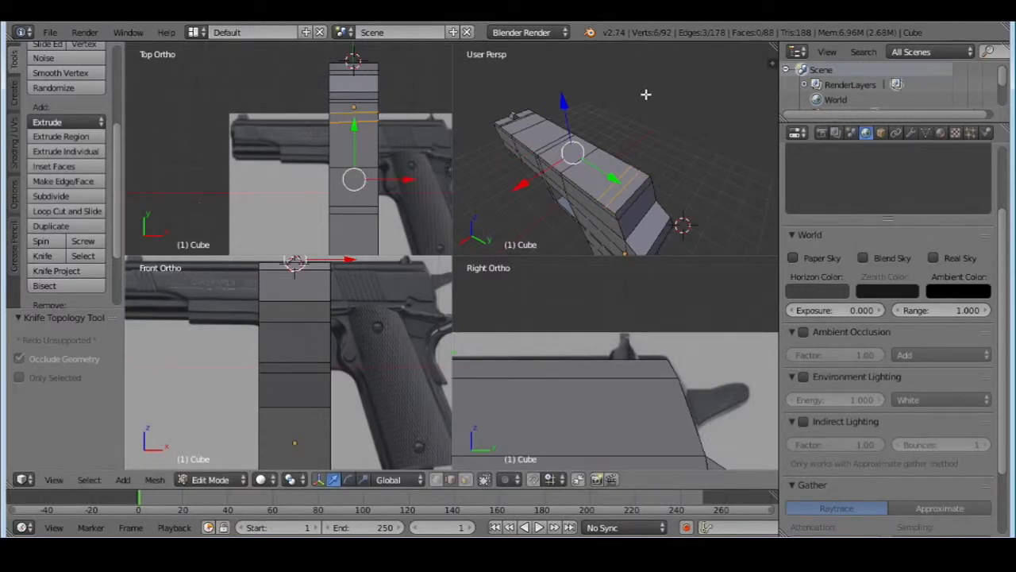
Try to divide the rear sight strip with short lengthwise knife cuts, then undo them
middle_click_drag(646, 95, 568, 115)
left_click(42, 256)
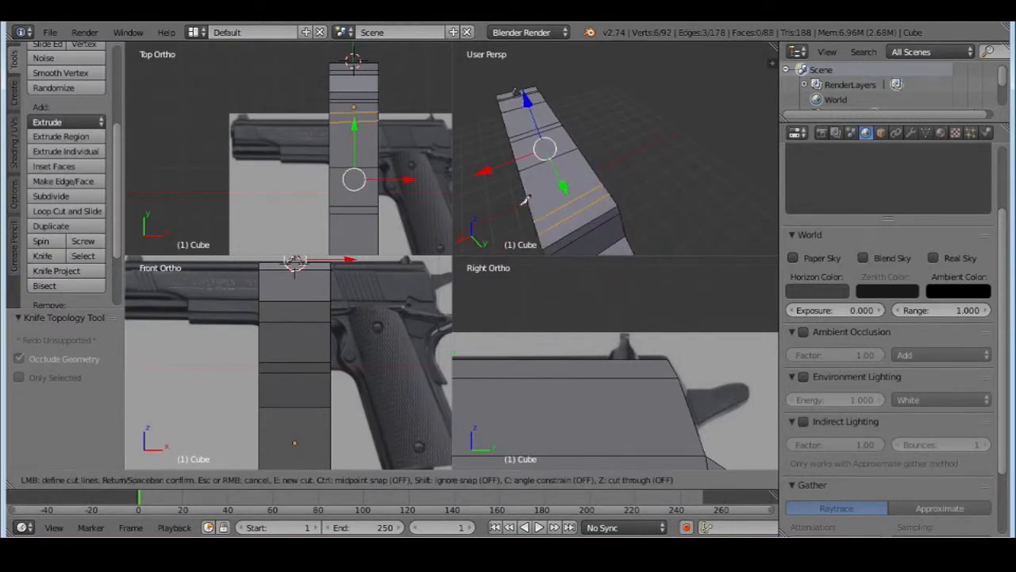
left_click(544, 217)
key("Return")
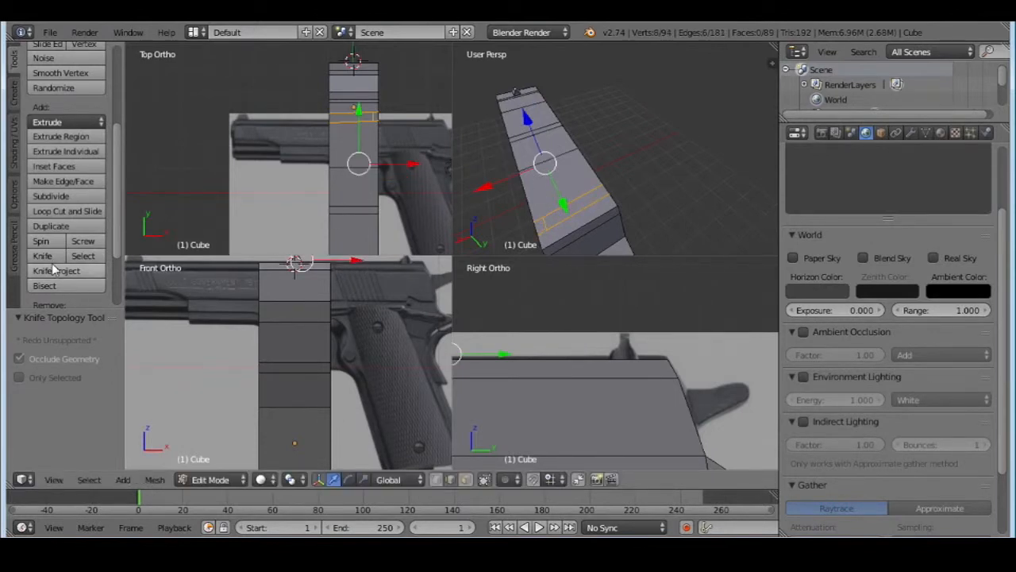
left_click(42, 255)
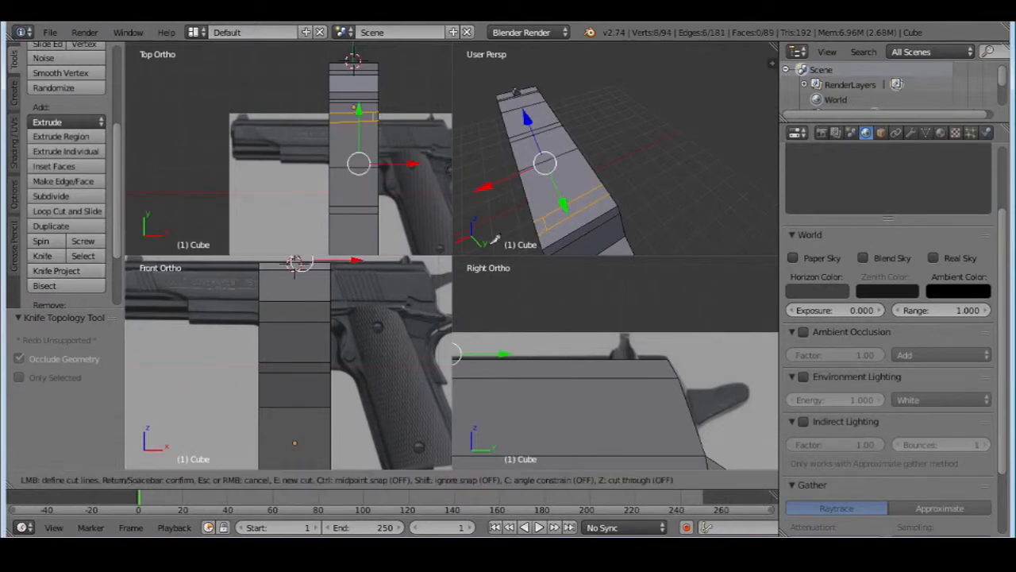
left_click(573, 213)
key("Return")
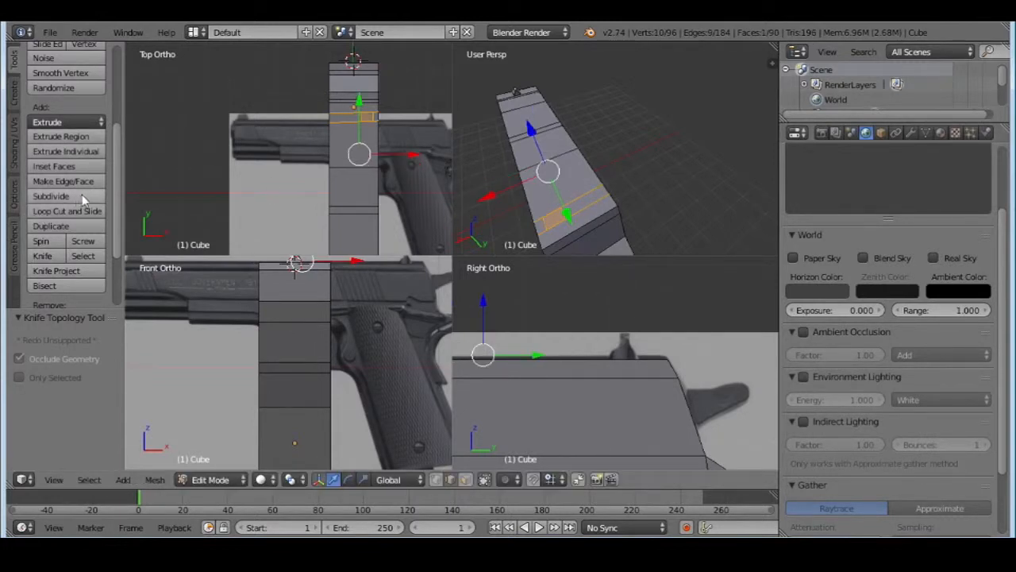
key("ctrl+z")
Try subdividing the rear sight strip's face twice, then undo the subdivisions
left_click(466, 480)
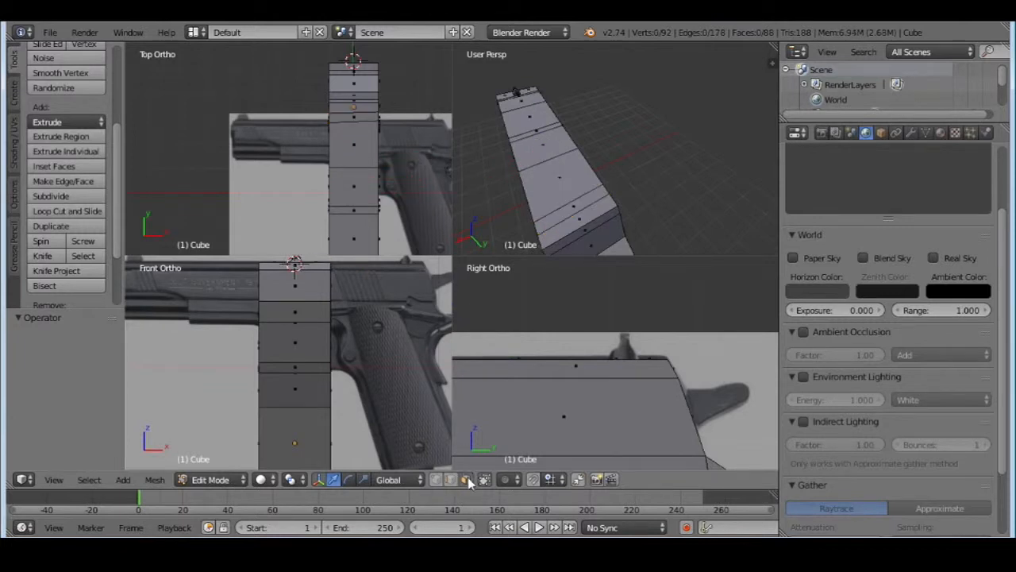
right_click(575, 202)
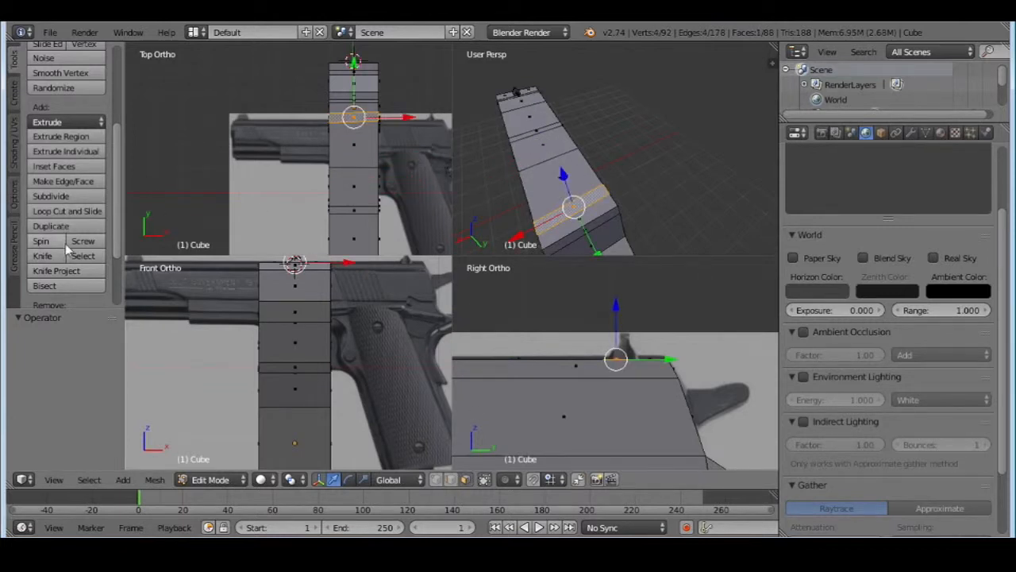
left_click(66, 200)
left_click(66, 200)
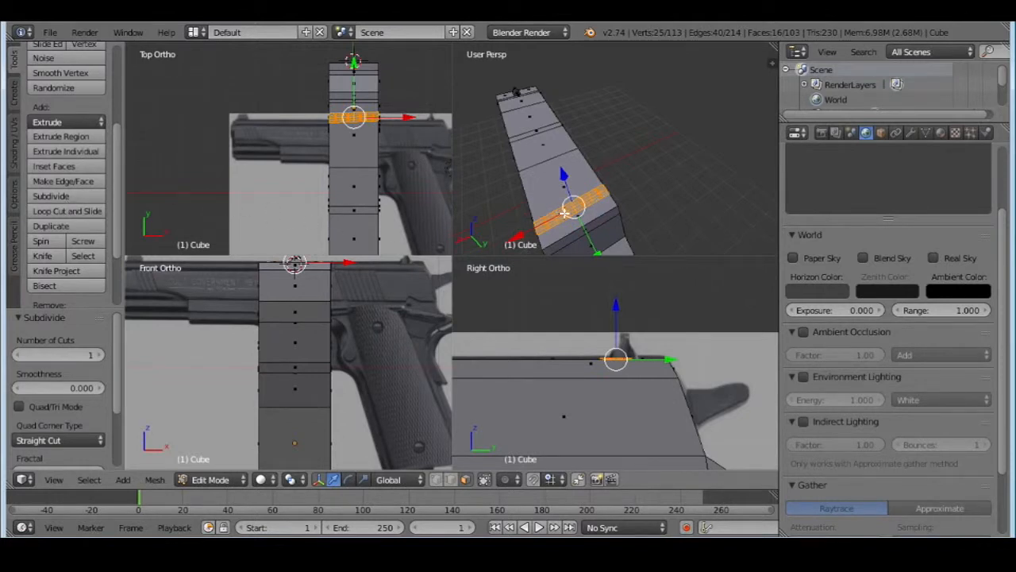
key("ctrl+z")
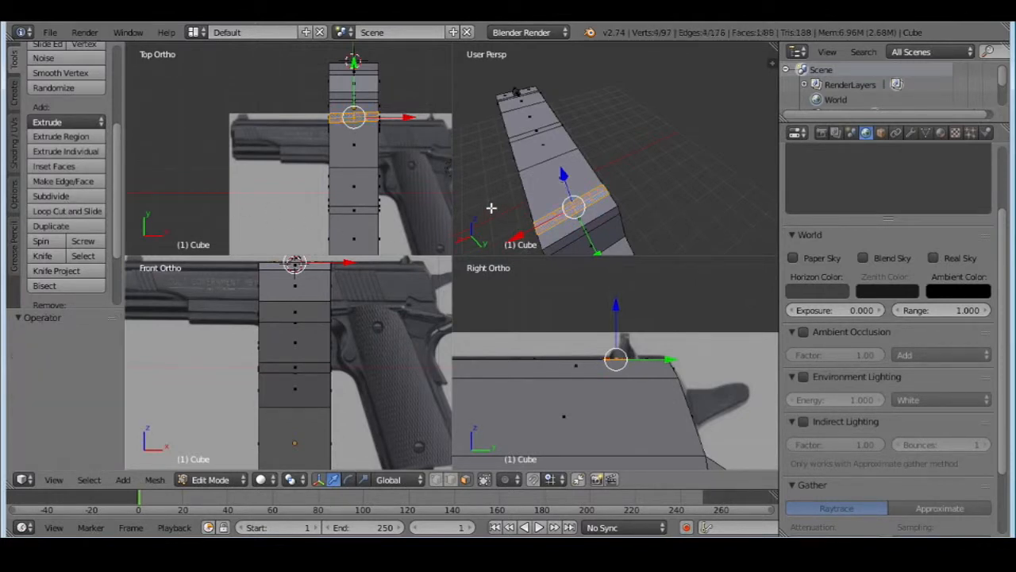
Knife-cut two short lengthwise lines through the rear sight strip, one near its +X end and one near the middle
middle_click_drag(606, 203, 659, 183)
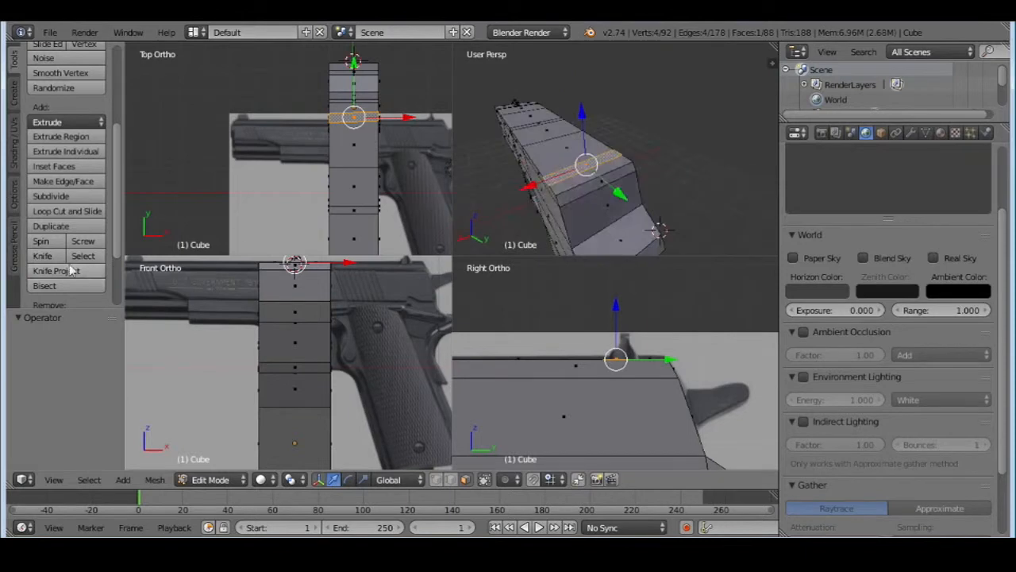
left_click(43, 256)
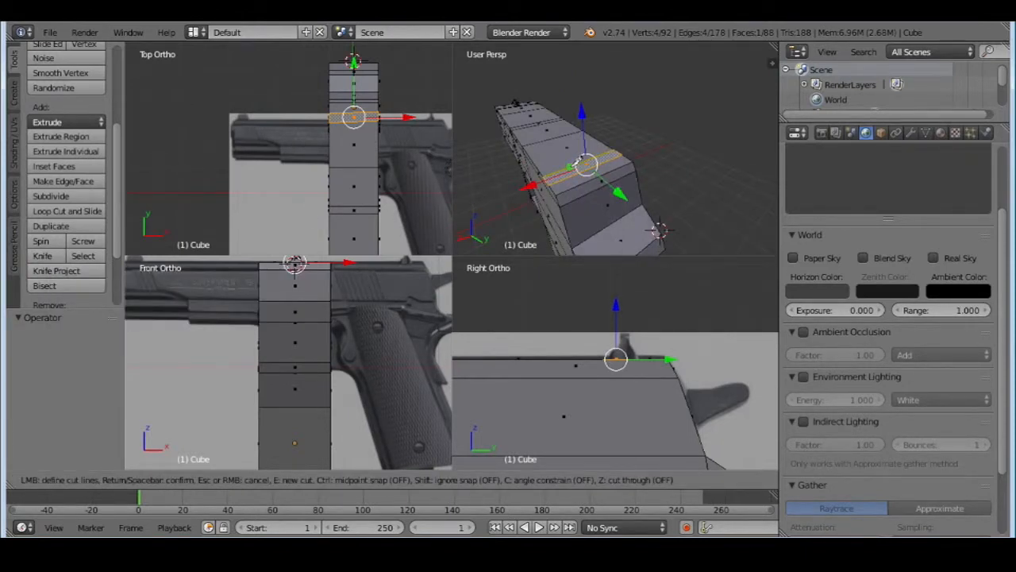
key("Return")
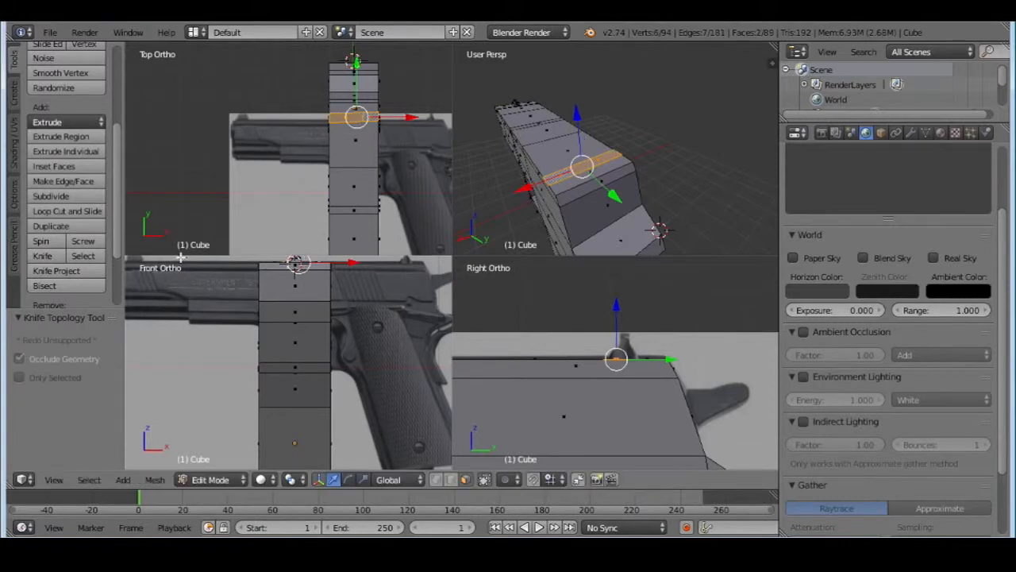
left_click(44, 256)
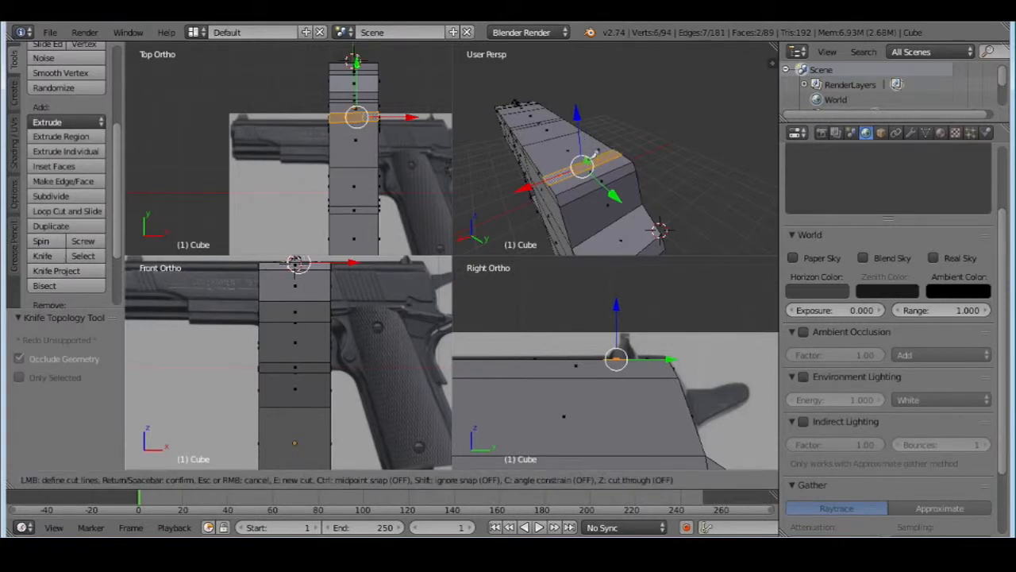
left_click(586, 161)
left_click(592, 165)
key("Return")
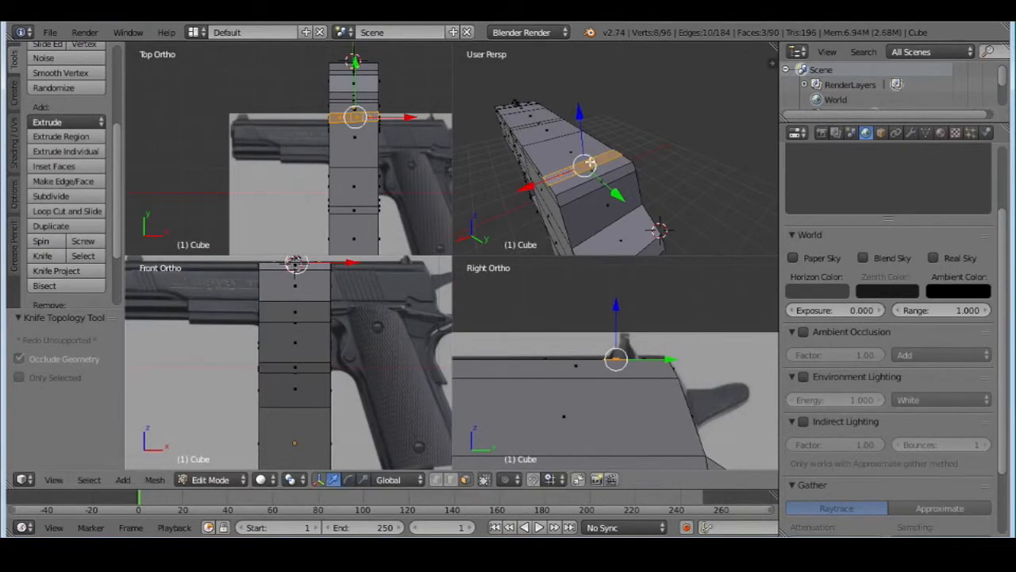
Knife-cut two more short lines through the strip, one on each side of the middle, splitting it into five faces
left_click(44, 256)
left_click(562, 168)
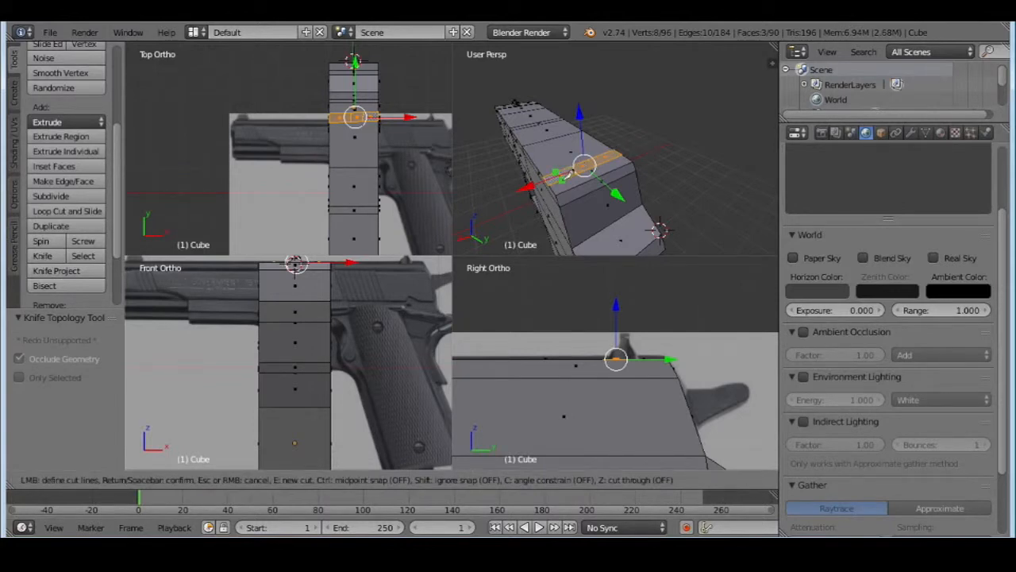
left_click(565, 178)
key("Return")
left_click(43, 256)
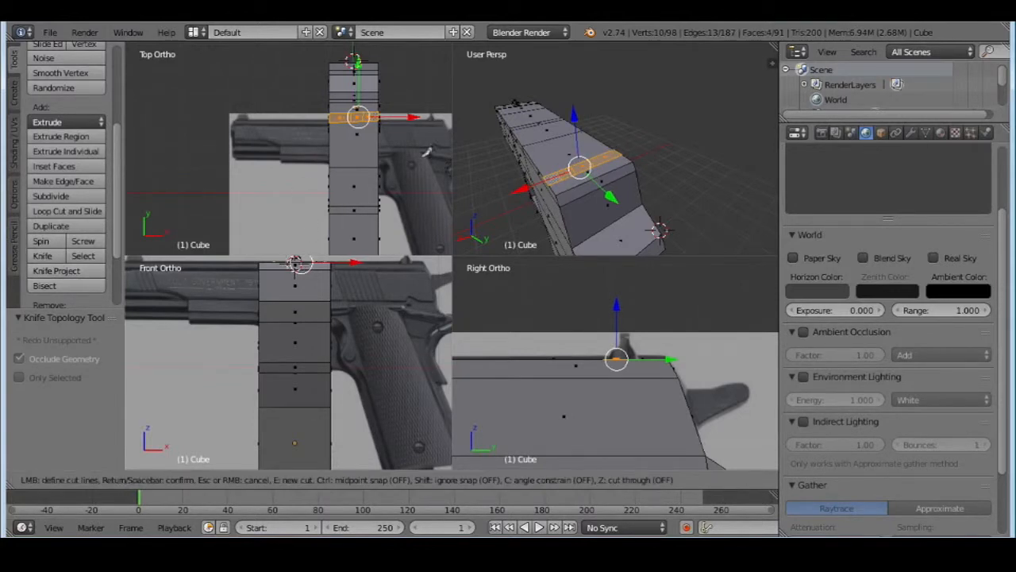
left_click(615, 147)
left_click(608, 161)
key("Return")
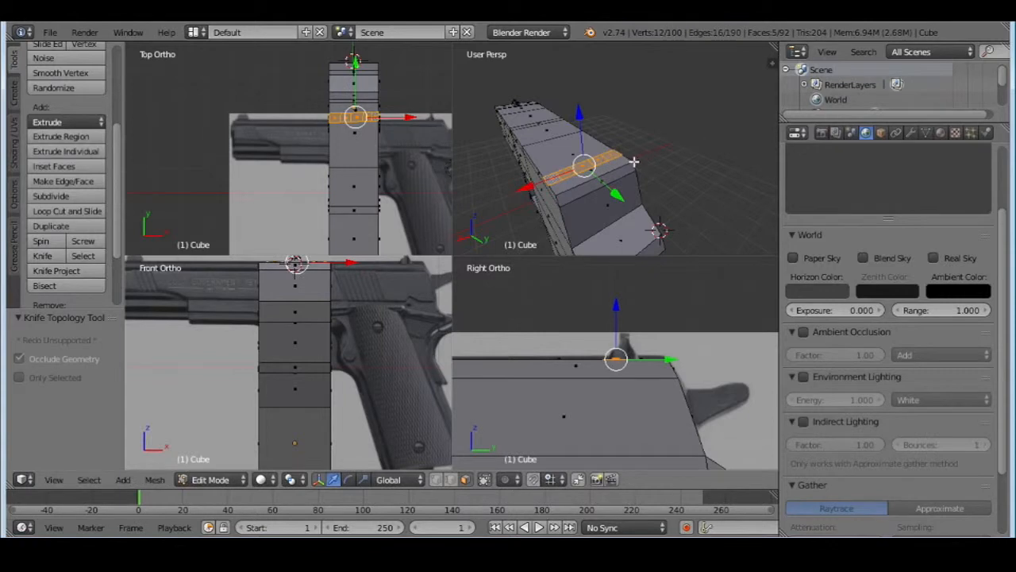
In vertex select mode, shift the two vertices at the strip's +X end backward along Y to level its long edges
middle_click_drag(634, 161, 607, 201)
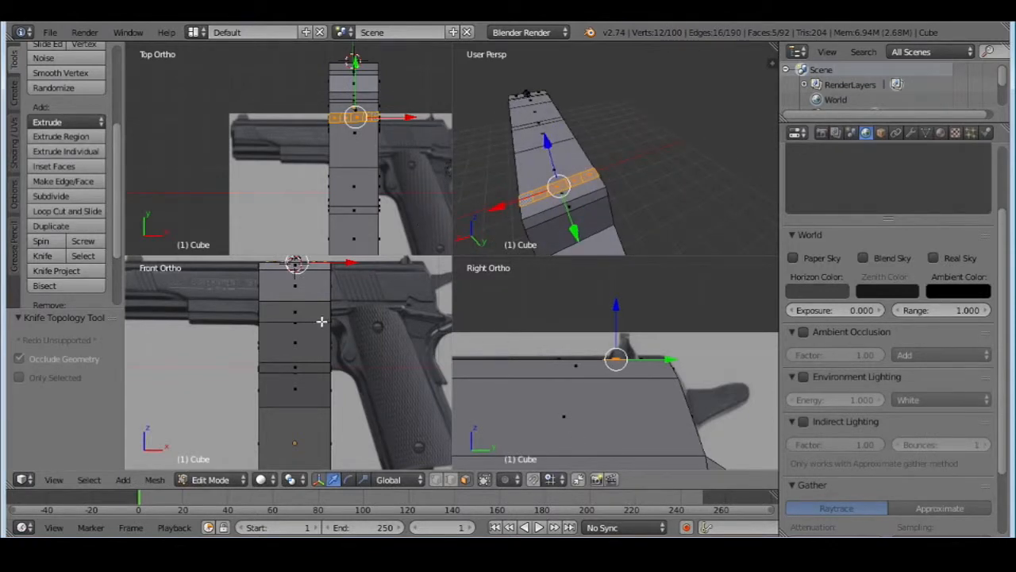
left_click(54, 480)
left_click(113, 413)
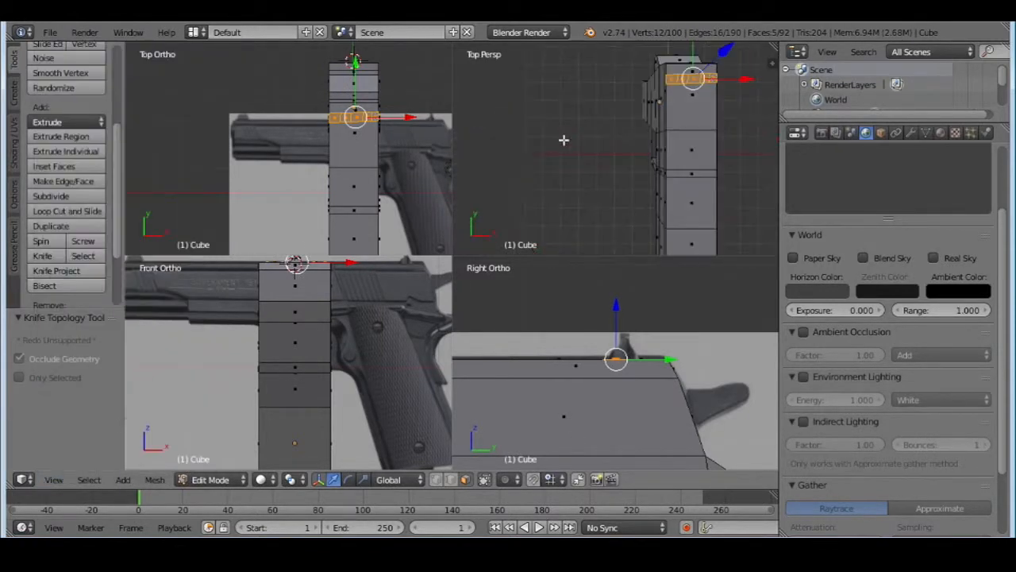
middle_click_drag(683, 113, 621, 186, "shift")
scroll(602, 177, "up", 4)
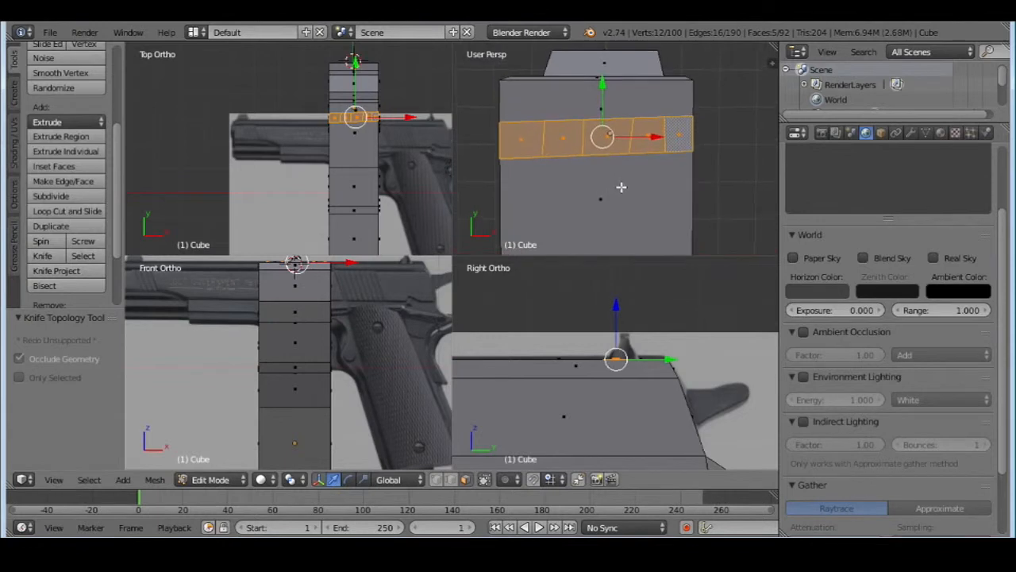
left_click(436, 479)
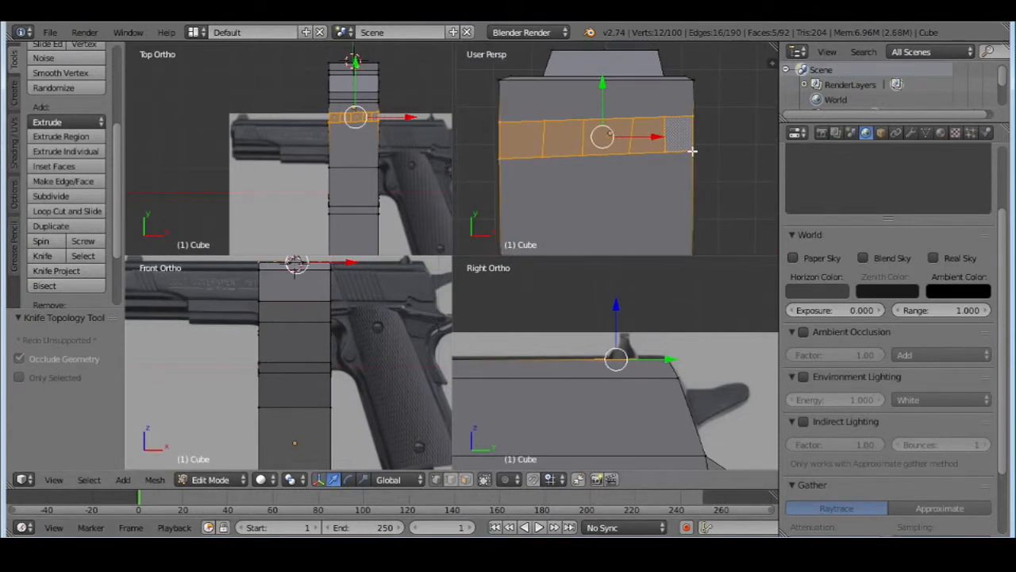
right_click(694, 115)
right_click(694, 150, "shift")
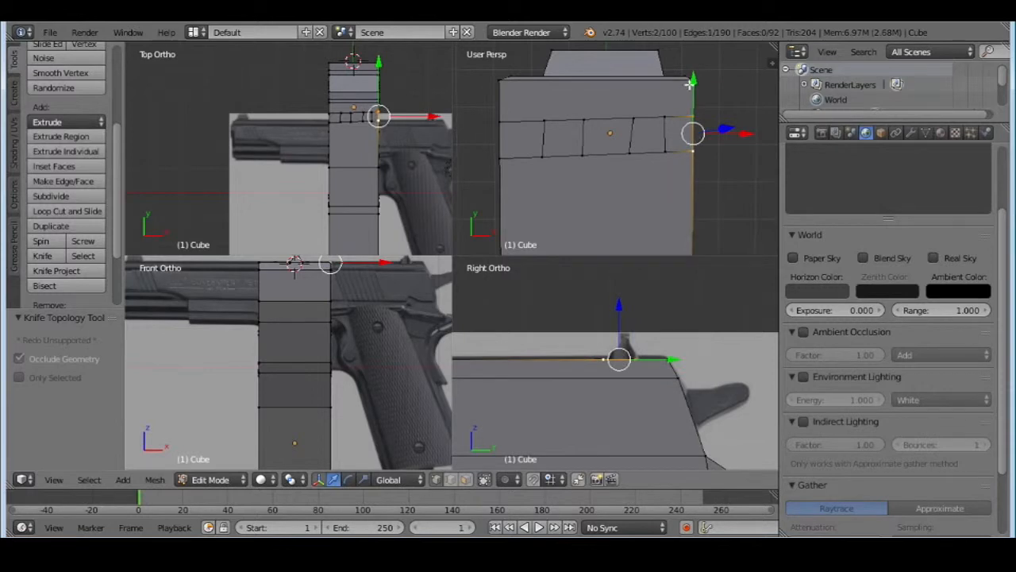
left_click_drag(693, 80, 646, 87)
Align the vertices of the strip's inner cuts along Y so both long edges run straighter across the slide
right_click(664, 151, "shift")
right_click(693, 122)
right_click(664, 119)
right_click(665, 152, "shift")
right_click(633, 122)
right_click(629, 149, "shift")
right_click(665, 121, "shift")
right_click(666, 152, "shift")
right_click(586, 123)
Move the rear vertex of the strip's second cut from the +X end by -0.054 along X to straighten that cut
right_click(632, 119)
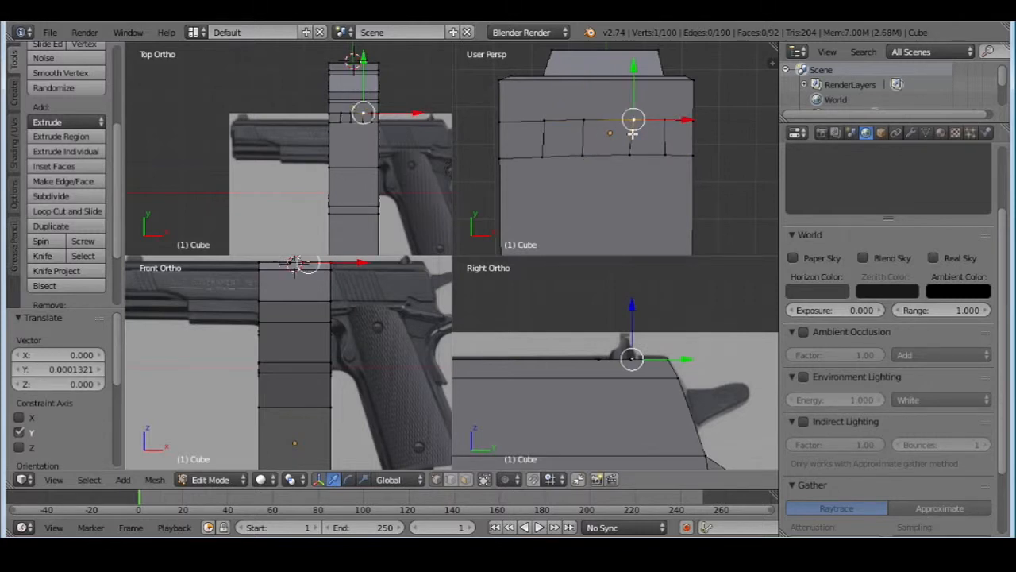
key("g")
key("x")
left_click(671, 120)
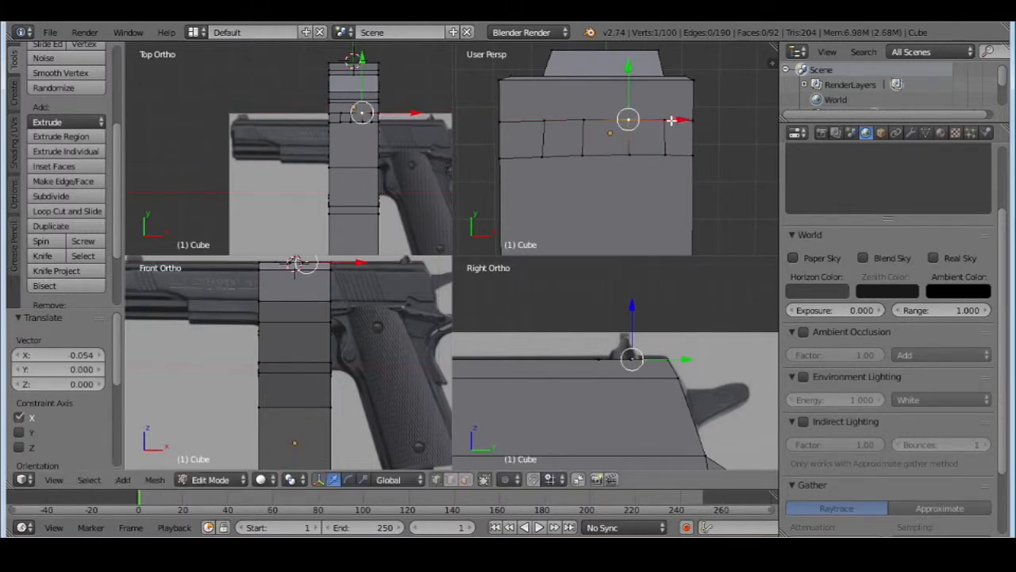
Straighten the strip's two cuts nearest the -X end by shifting their front vertices along X by 0.023 and 0.015
right_click(584, 155)
key("g")
key("x")
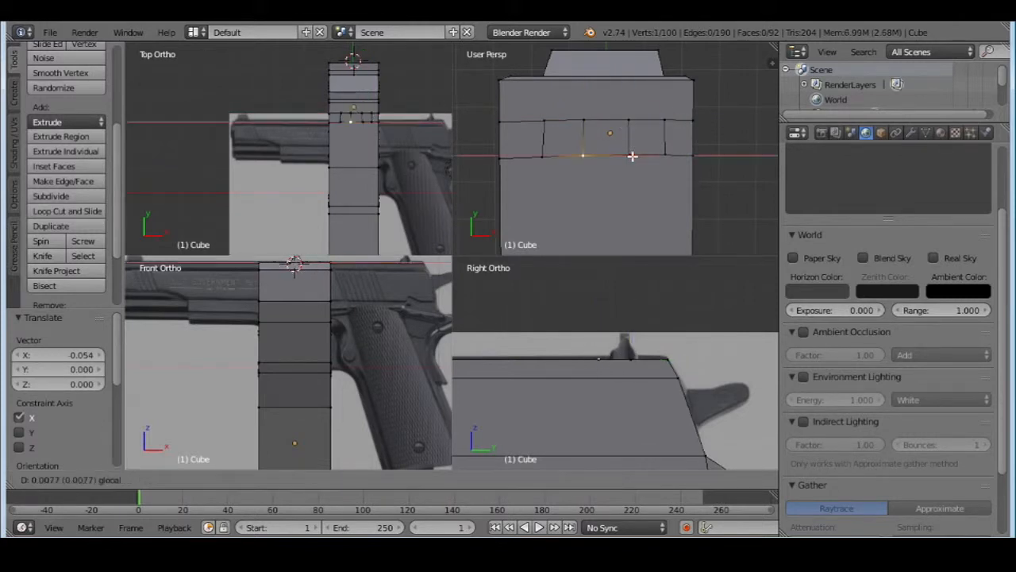
left_click(639, 154)
right_click(543, 153)
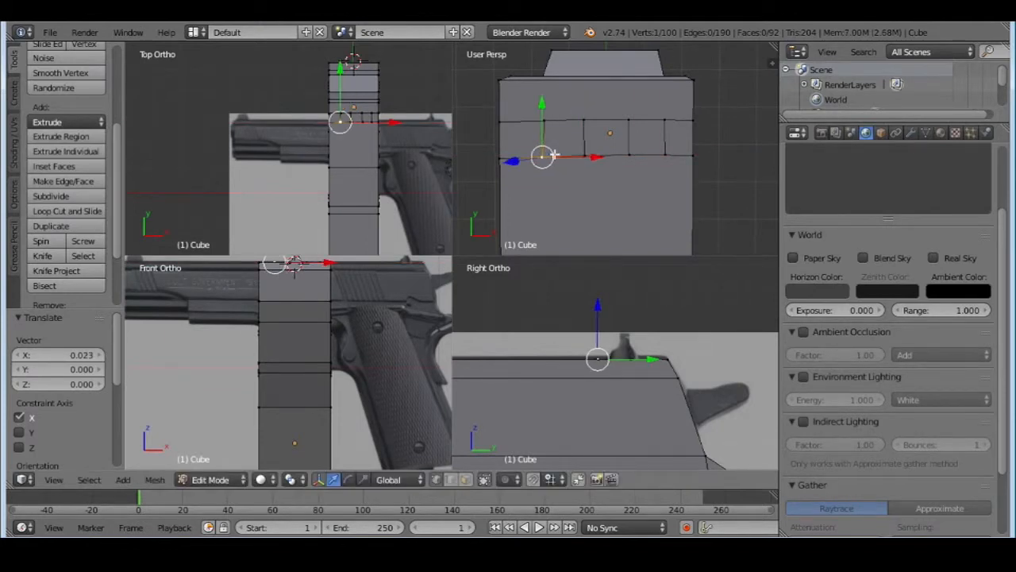
key("g")
key("x")
left_click(625, 156)
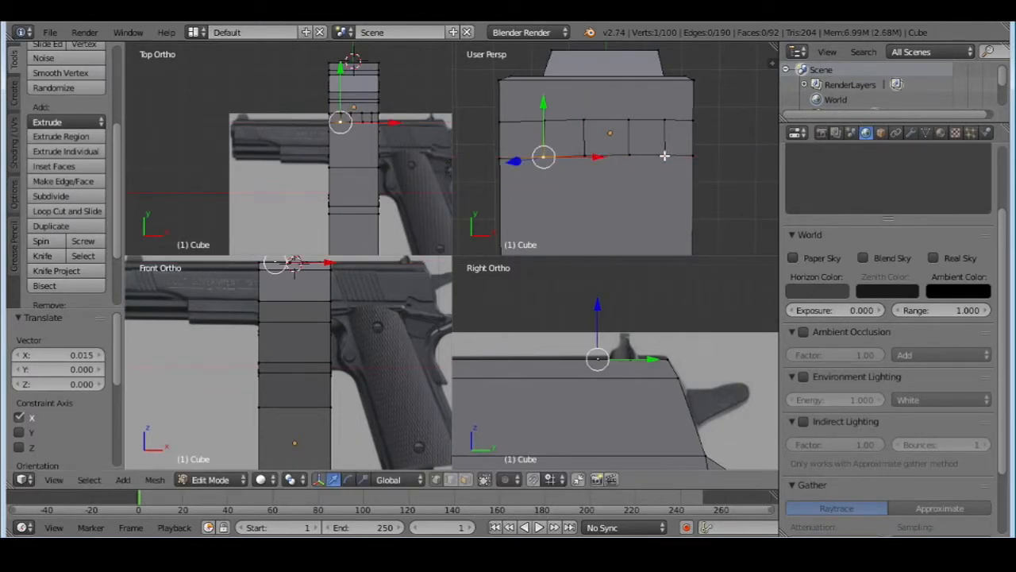
Nudge the front vertex of the cut nearest the +X end by 0.008 along X to straighten that cut
right_click(664, 156)
key("g")
key("x")
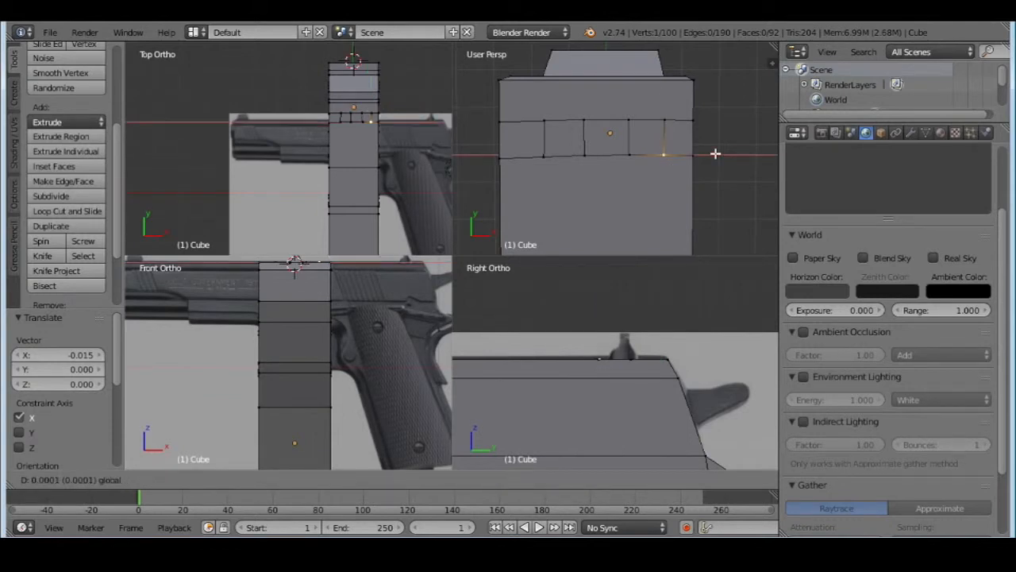
left_click(717, 153)
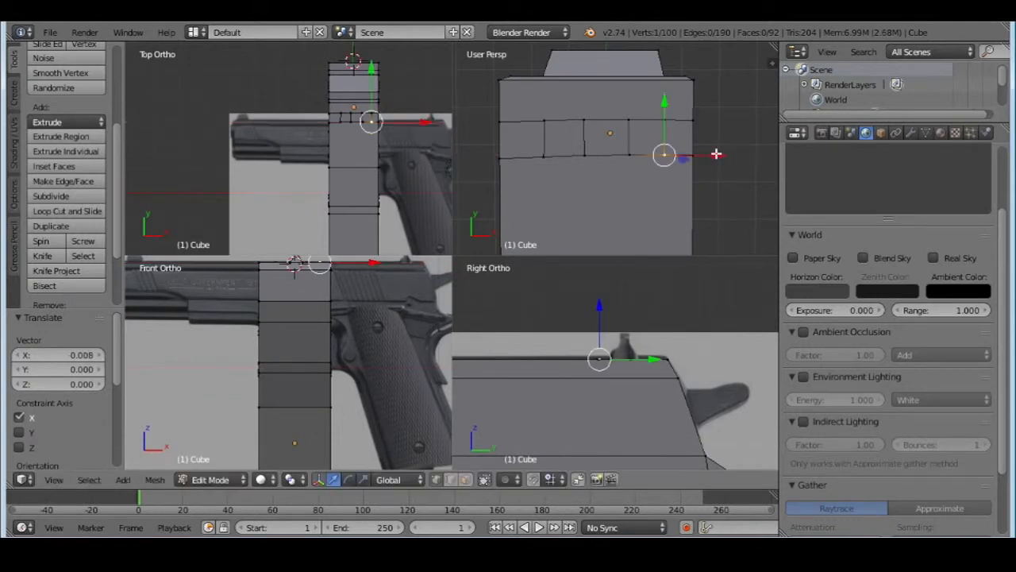
Select the front vertices of the two cuts nearest the +X end and move them by -0.008 along Y
right_click(631, 156, "shift")
key("g")
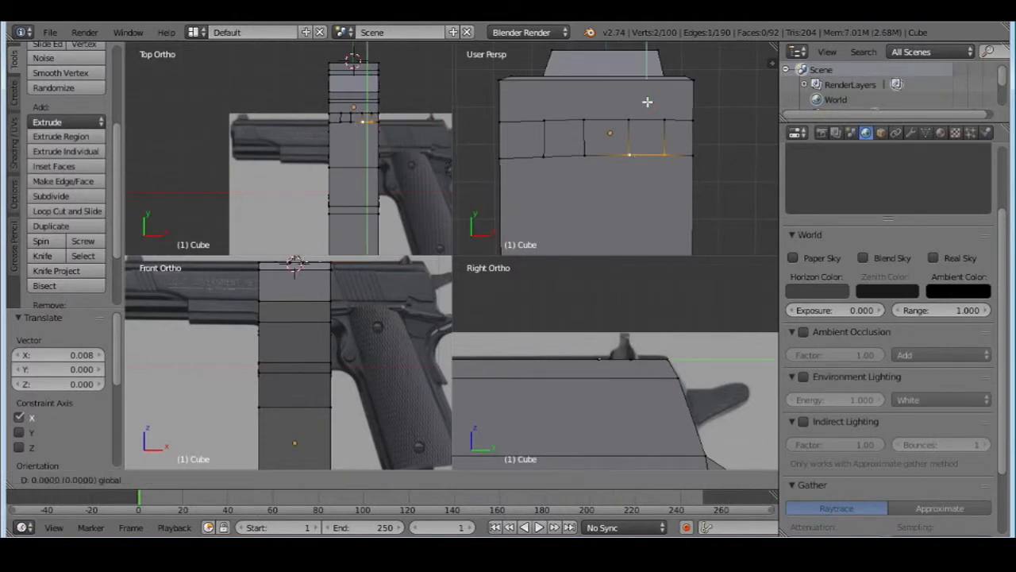
key("y")
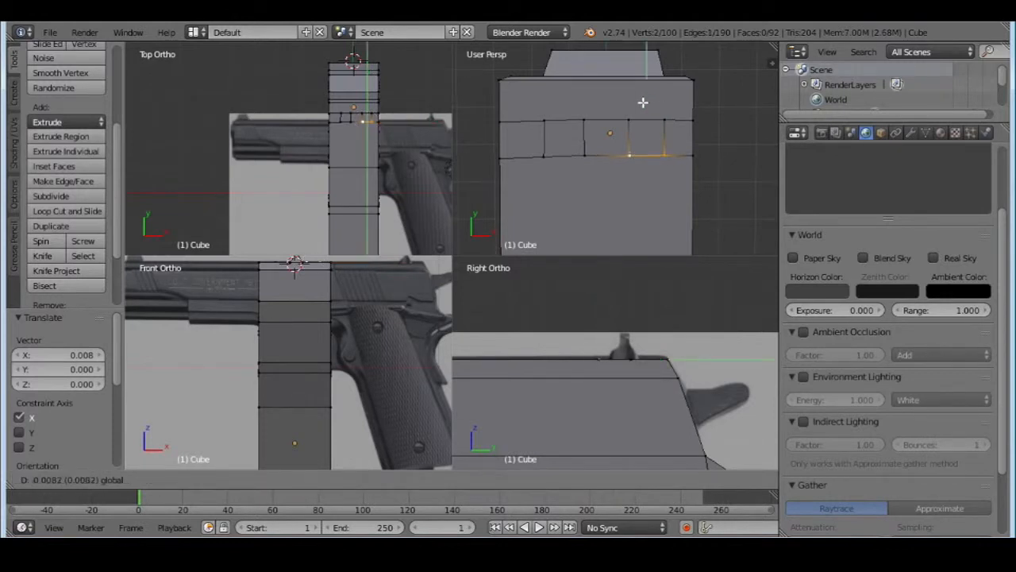
left_click(643, 103)
Move the strip's front corner vertex at the -X end 0.009 along Y, then that vertex and its neighbour together by 0.015
right_click(517, 155)
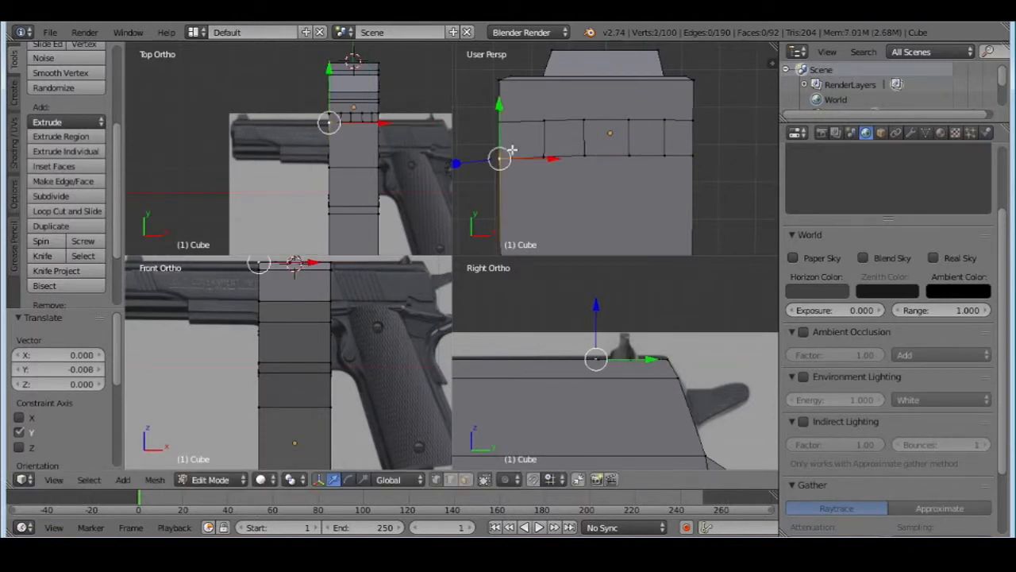
key("g")
key("y")
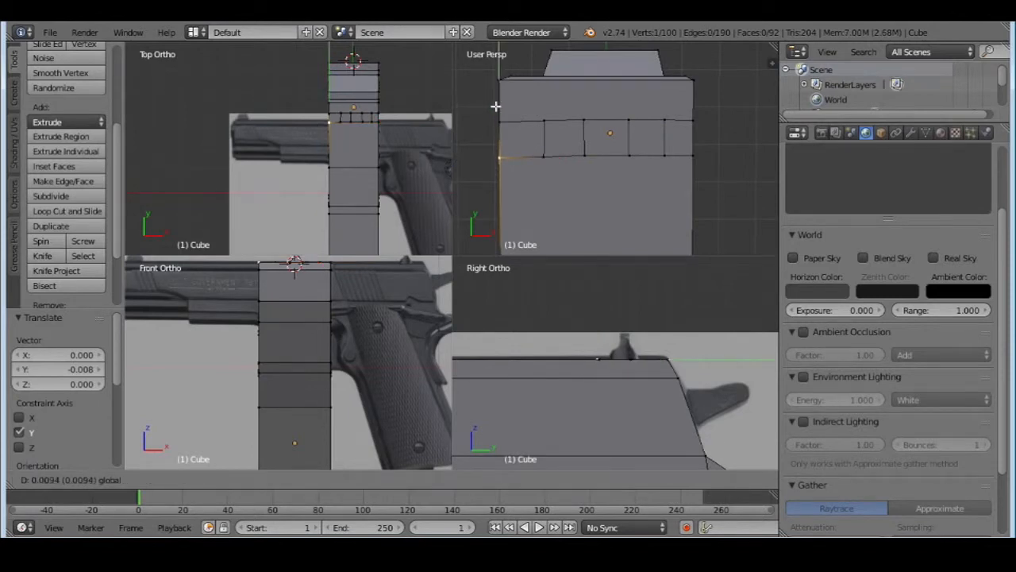
left_click(495, 106)
right_click(543, 155, "shift")
key("g")
key("y")
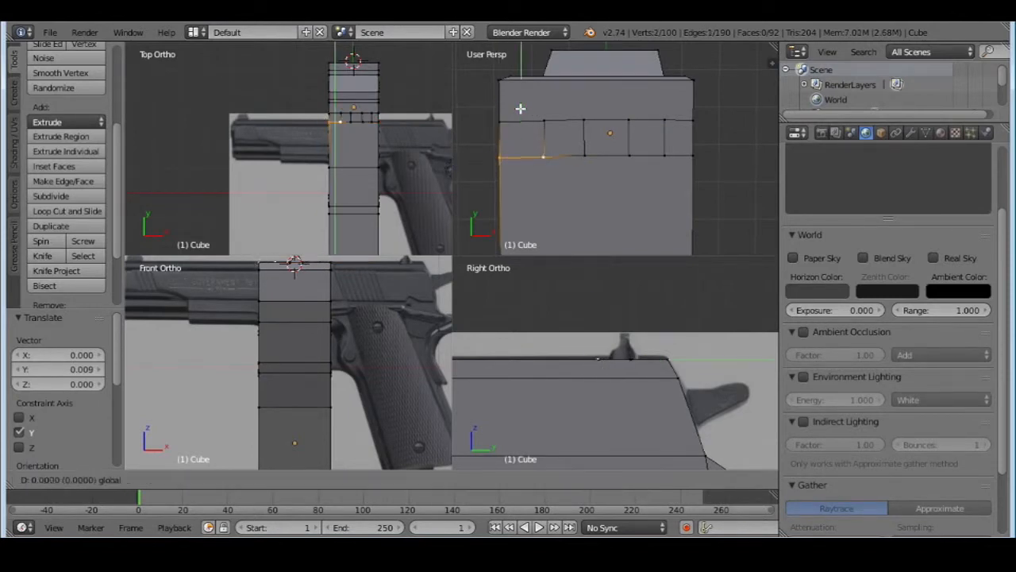
left_click(520, 107)
In face select mode, select the two strip faces on either side of the middle face
right_click(502, 124)
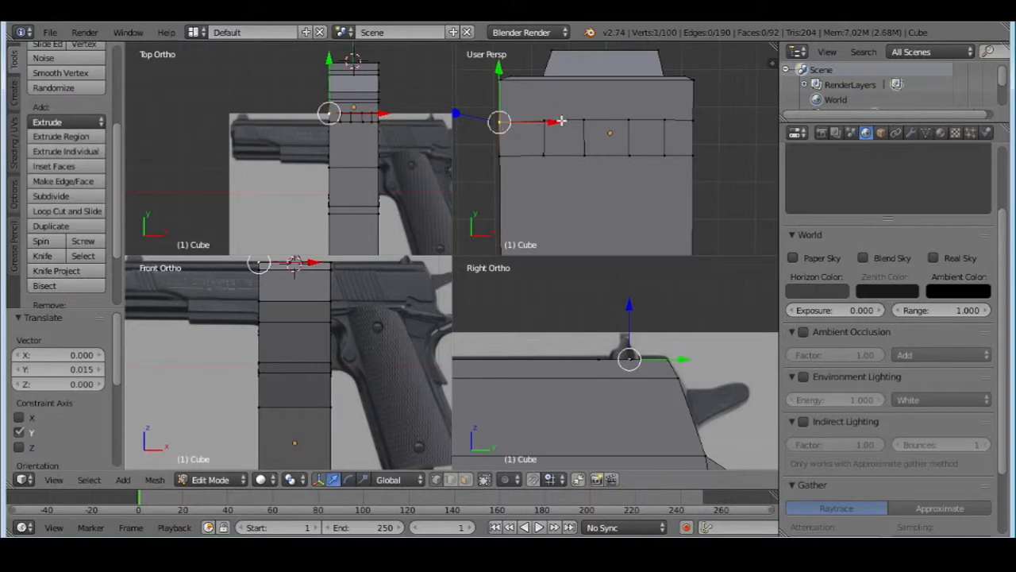
key("a")
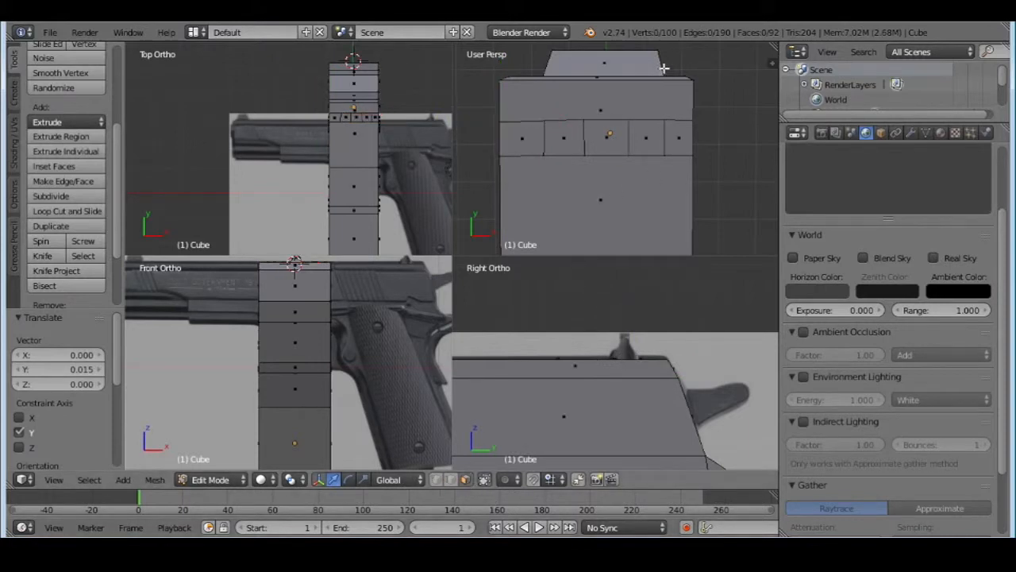
middle_click_drag(665, 196, 622, 120)
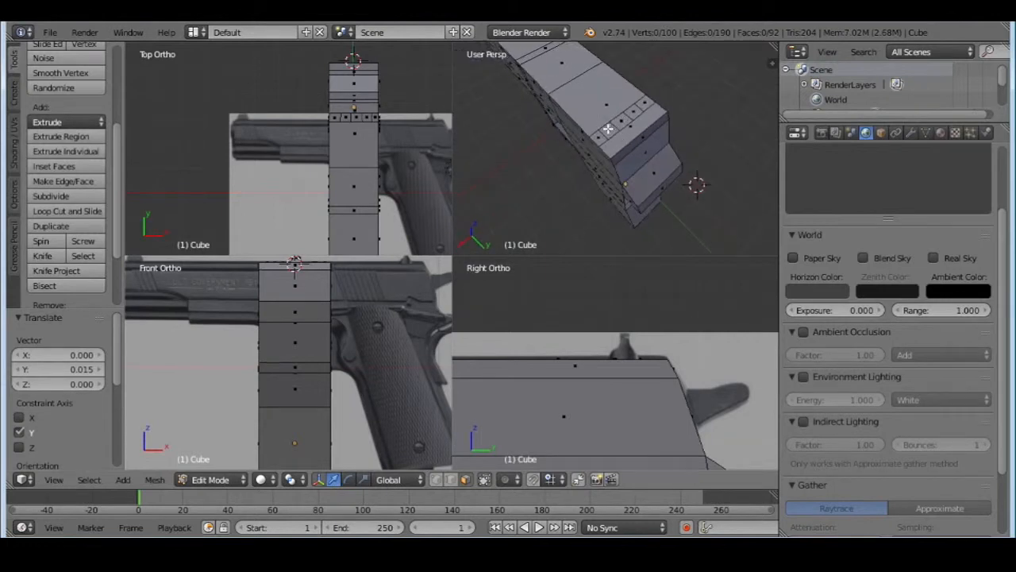
right_click(607, 129)
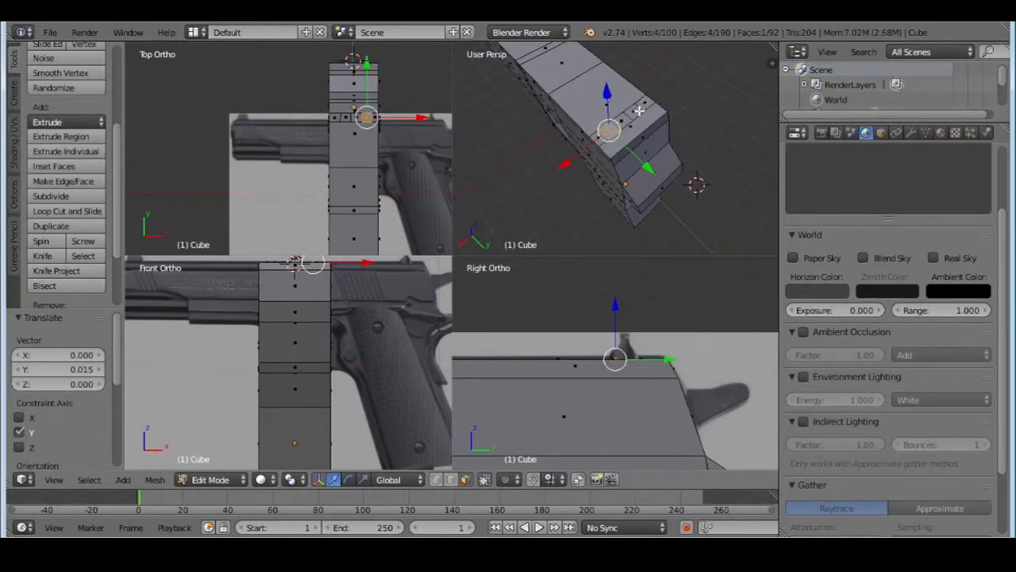
Try extruding the two selected faces 0.321 upward and shifting them along X, then undo both operations
key("e")
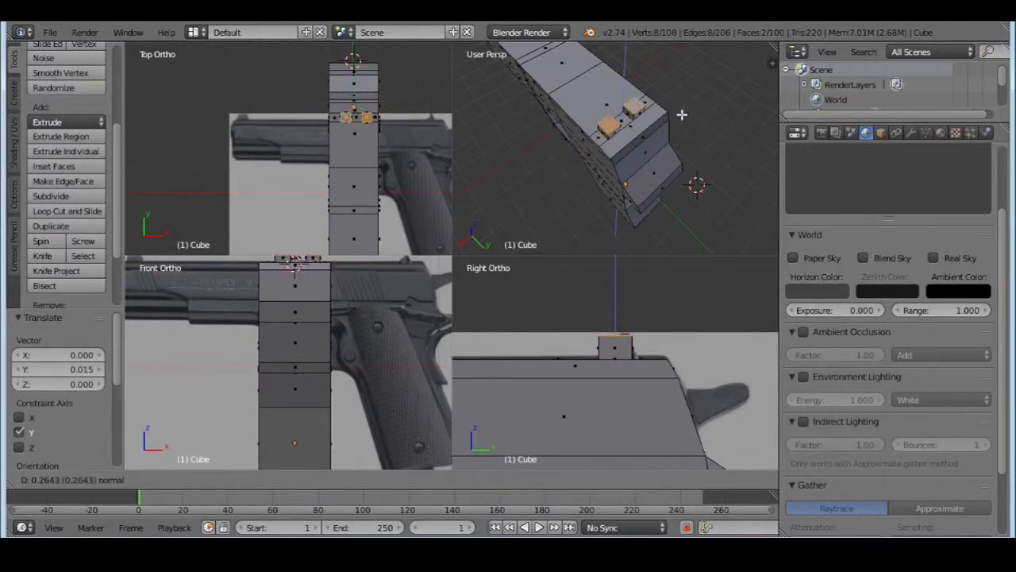
left_click(679, 110)
middle_click_drag(670, 103, 600, 111)
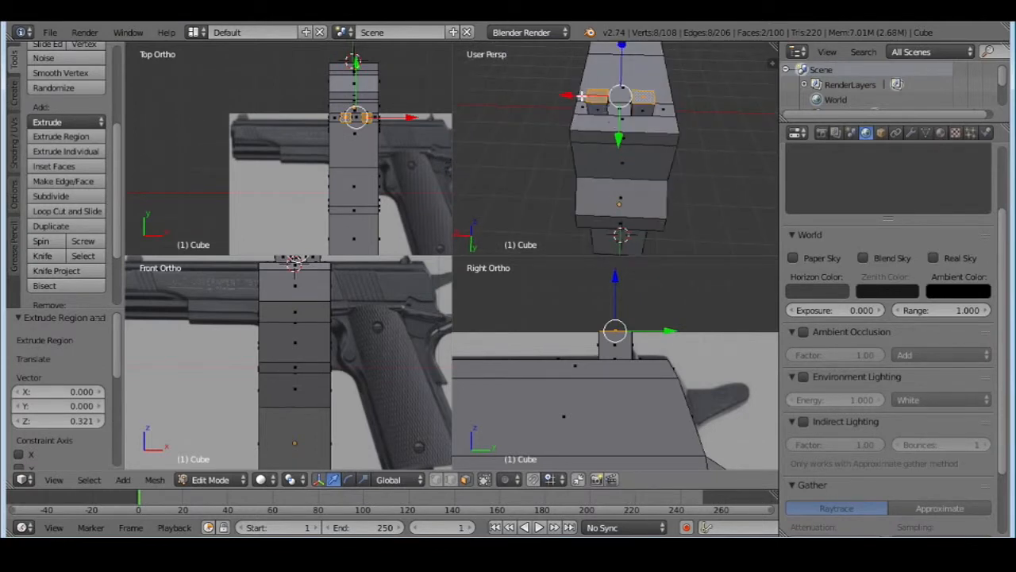
left_click_drag(581, 96, 580, 107)
key("ctrl+z")
key("ctrl+z")
Shift the two selected faces by -0.103 along X and extrude them 0.318 upward as rear sight posts
key("e")
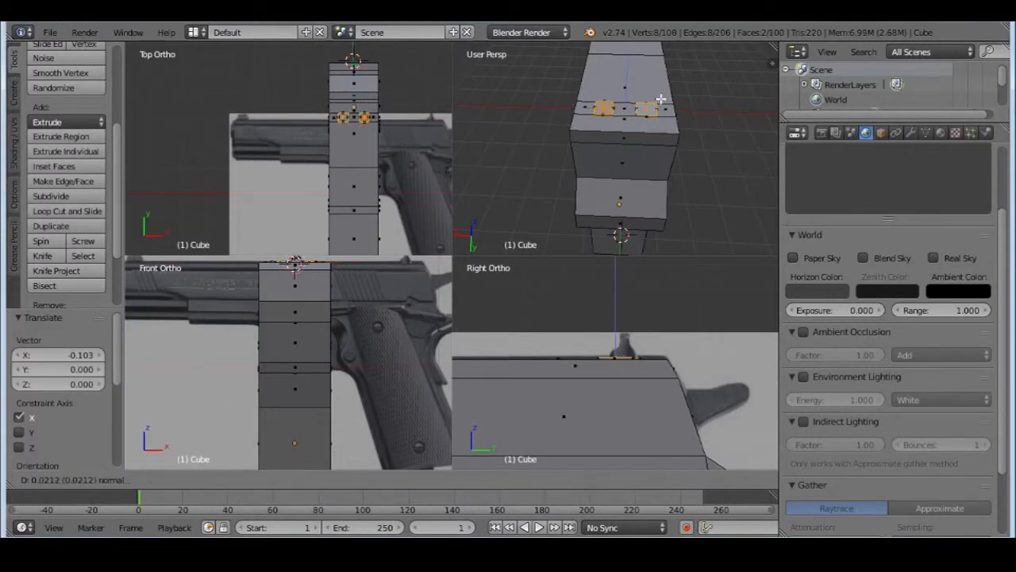
left_click(659, 89)
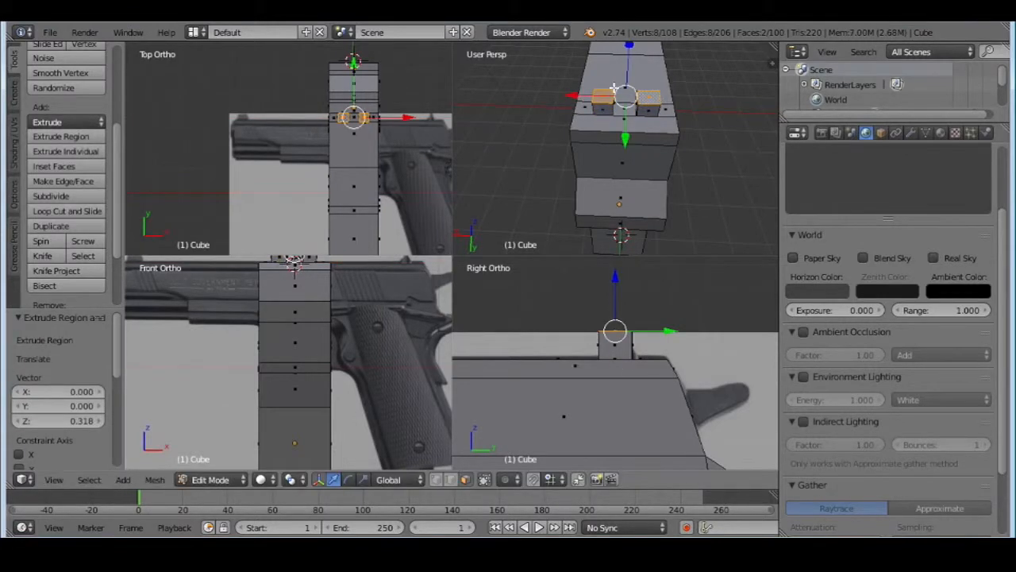
Taper both sight posts by moving their outer top edges inward along X, by -0.132 and 0.215
left_click(450, 480)
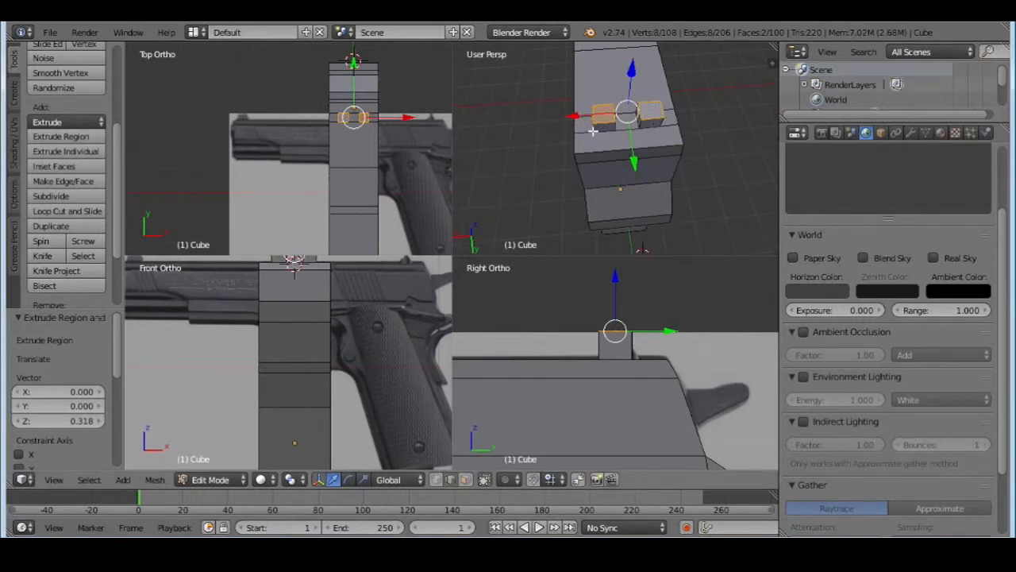
right_click(594, 113)
left_click_drag(554, 120, 563, 117)
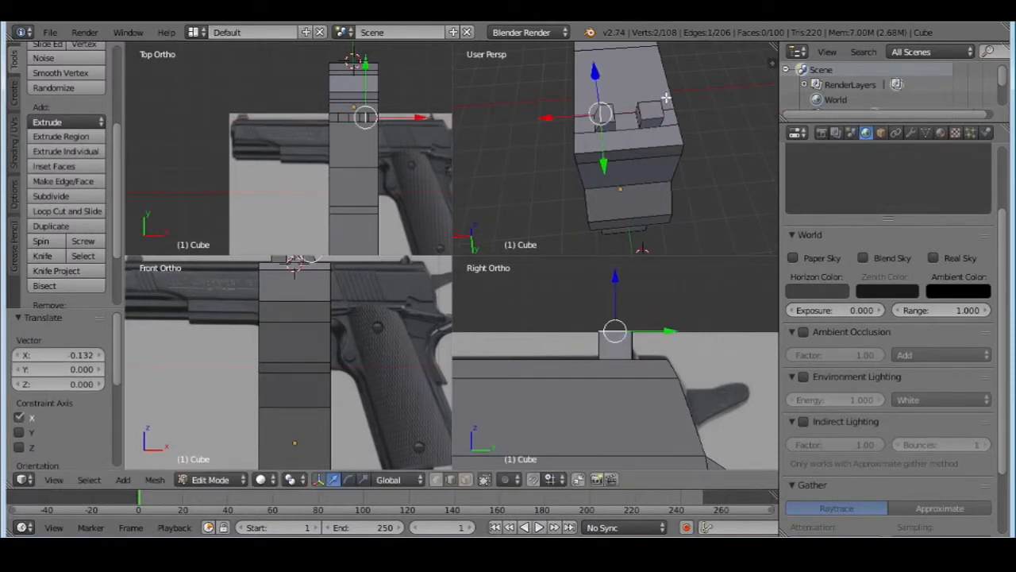
right_click(662, 107)
left_click_drag(630, 115, 617, 115)
Knife-cut a vertical line through the slide's sloping rear face, just to the +X side of its middle
middle_click_drag(617, 115, 598, 106)
scroll(535, 165, "down", 4)
scroll(598, 107, "down", 4)
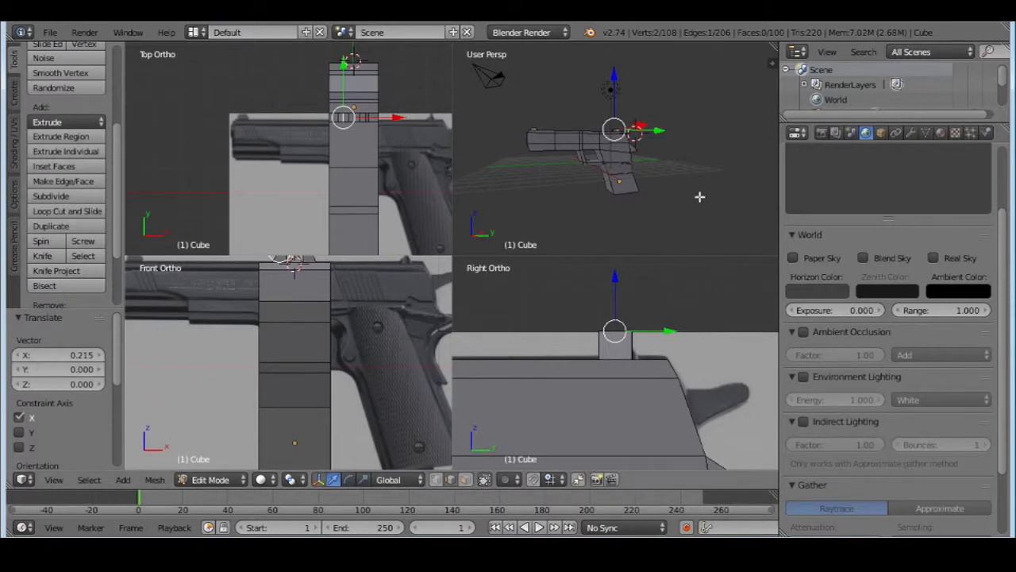
middle_click_drag(701, 195, 655, 168)
scroll(649, 166, "up", 3)
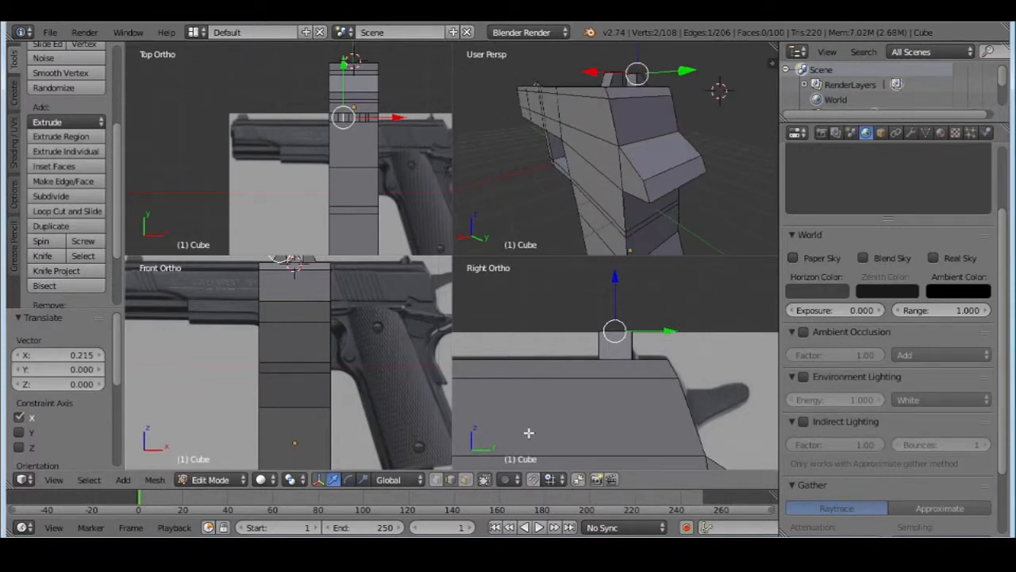
left_click(466, 478)
right_click(652, 113)
middle_click_drag(651, 113, 622, 143)
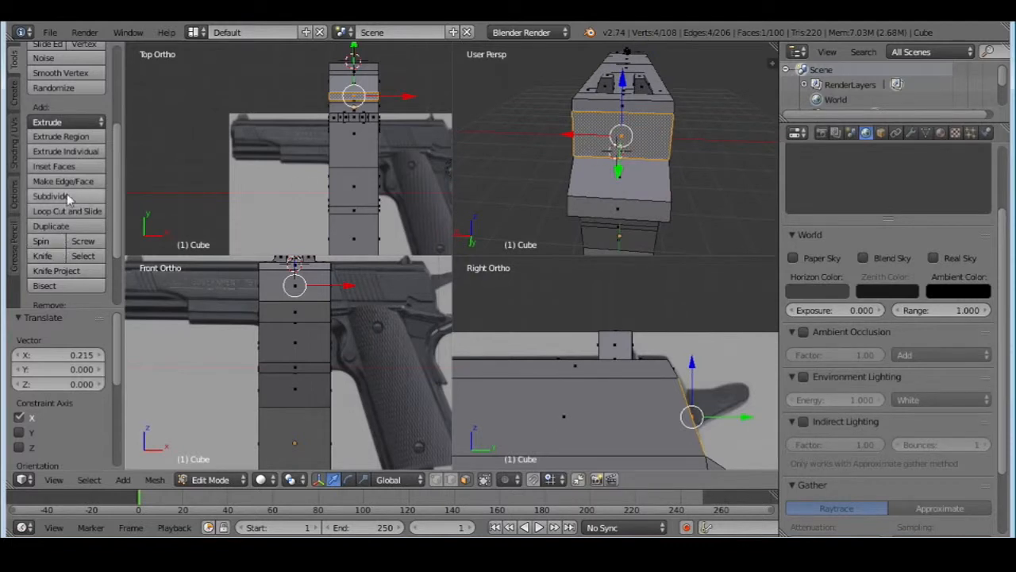
left_click(63, 254)
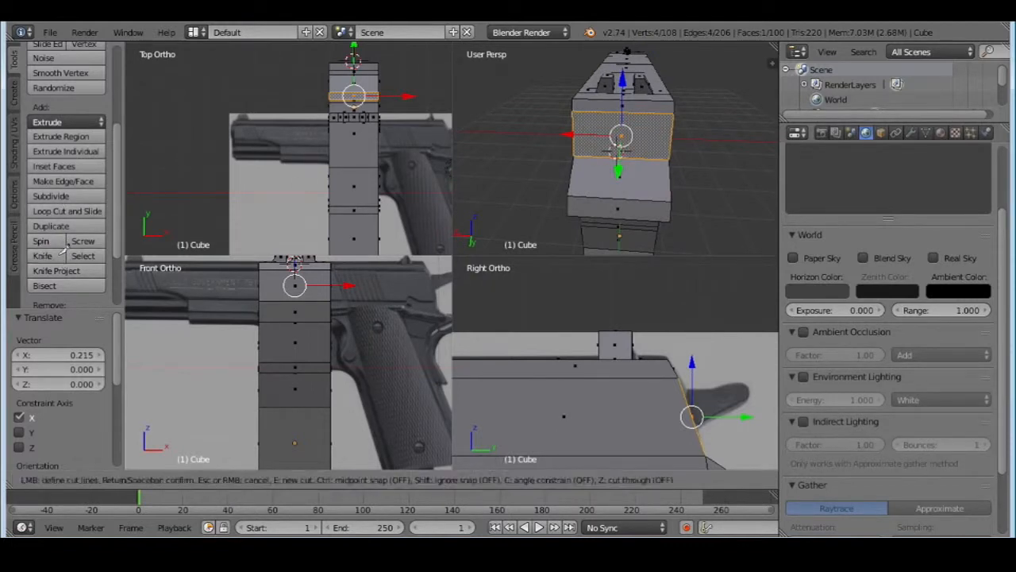
left_click(612, 113)
left_click(613, 156)
key("Return")
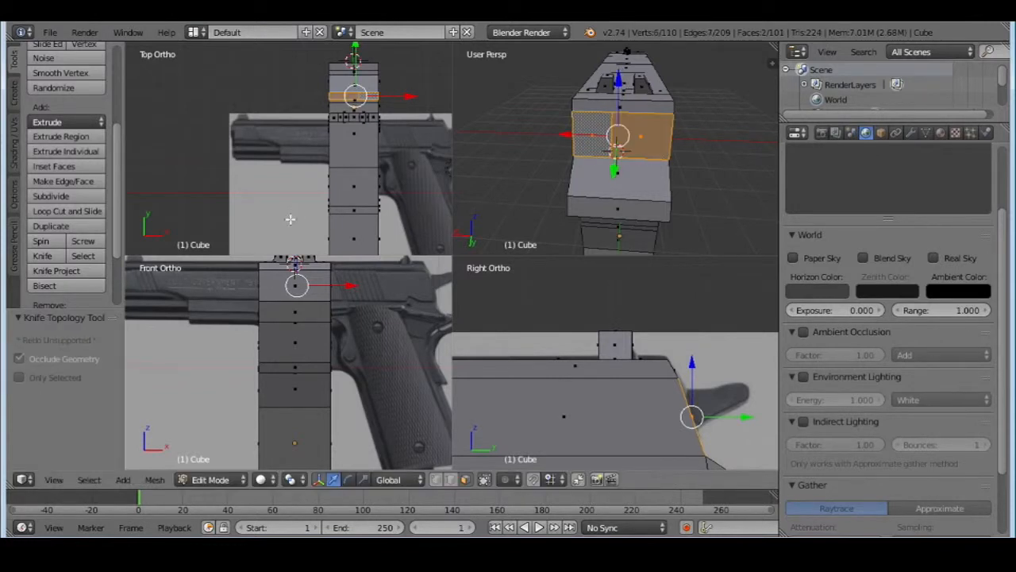
Knife-cut a second vertical line through the rear face on the -X side, leaving a narrow middle face
left_click(42, 255)
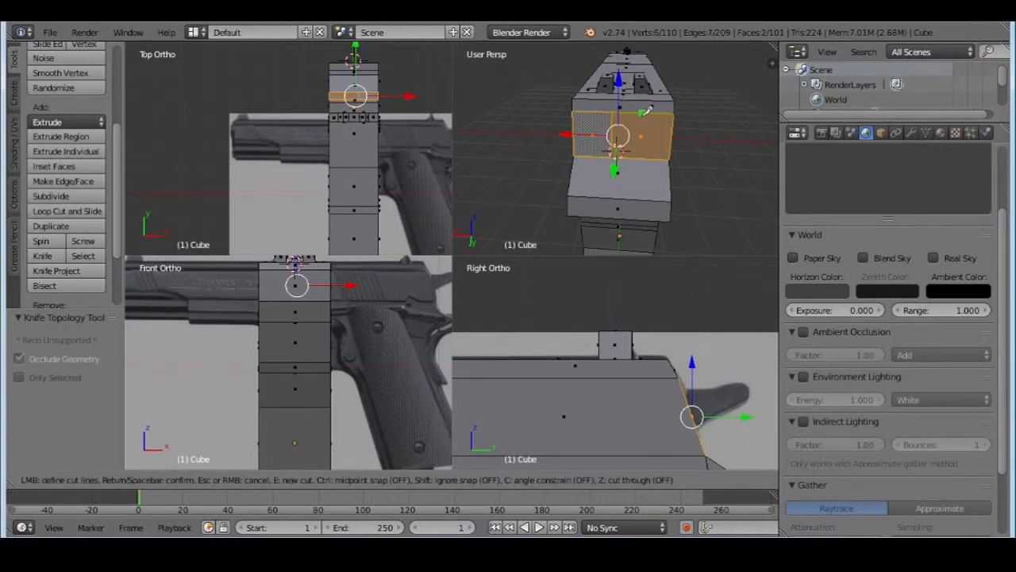
left_click(632, 113)
left_click(638, 152)
key("Return")
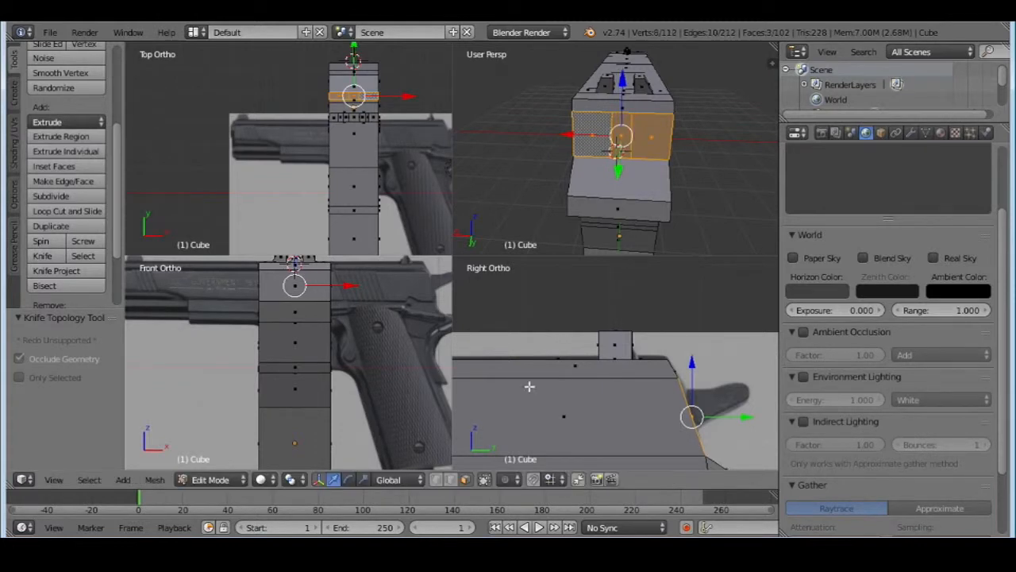
Extrude the narrow middle face of the slide's rear outward by 0.524 in Y and 0.184 in Z to start the hammer
right_click(627, 143)
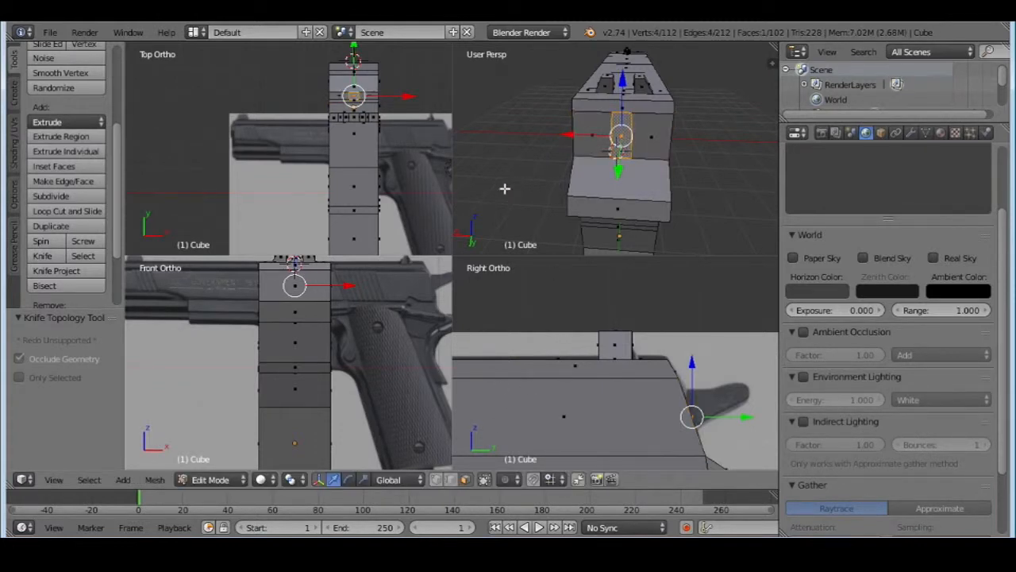
middle_click_drag(535, 186, 659, 131)
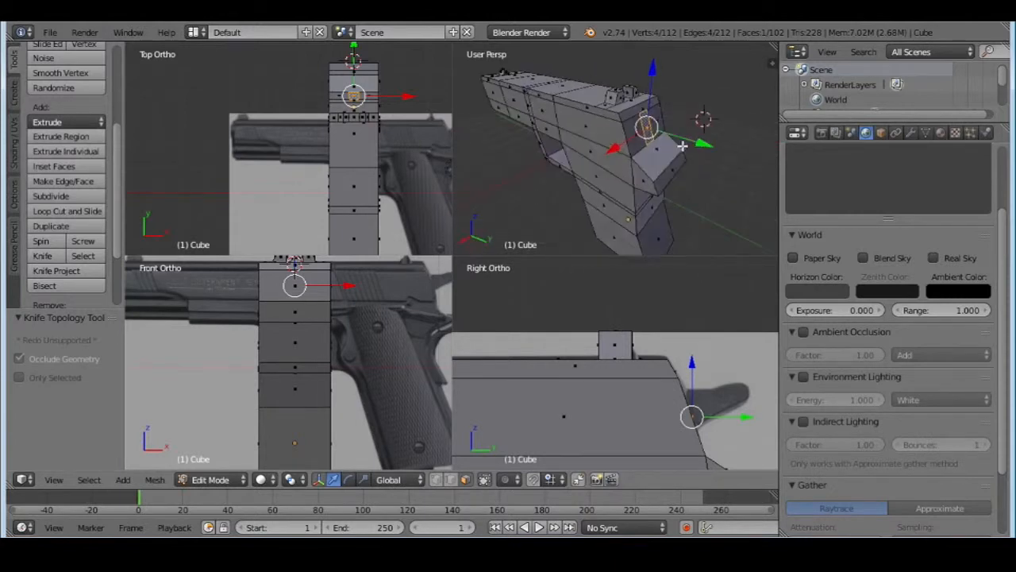
key("e")
left_click(701, 144)
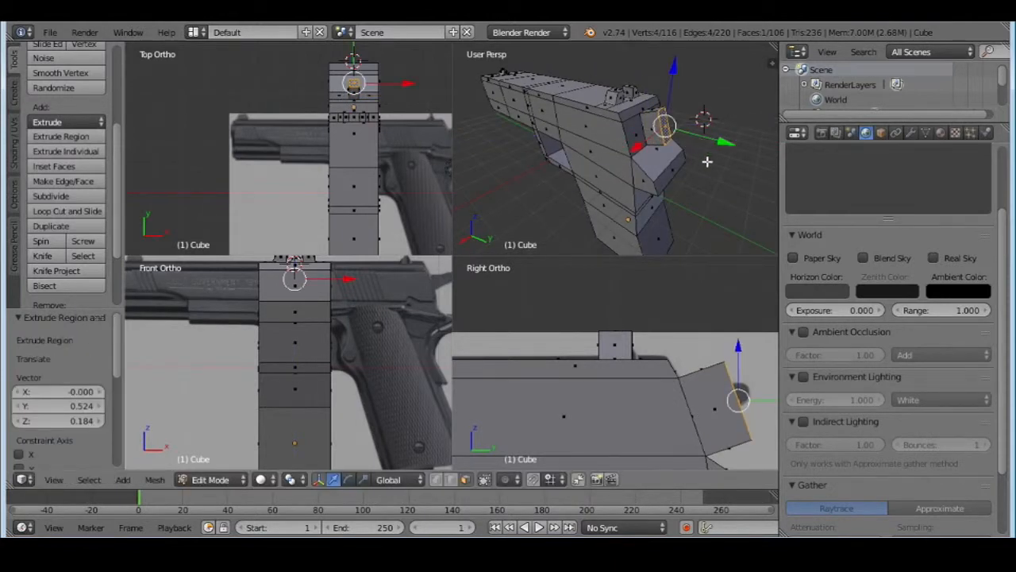
Scale the hammer's end face to 0.394 along Z and move it by -0.099 along Y
key("s")
key("z")
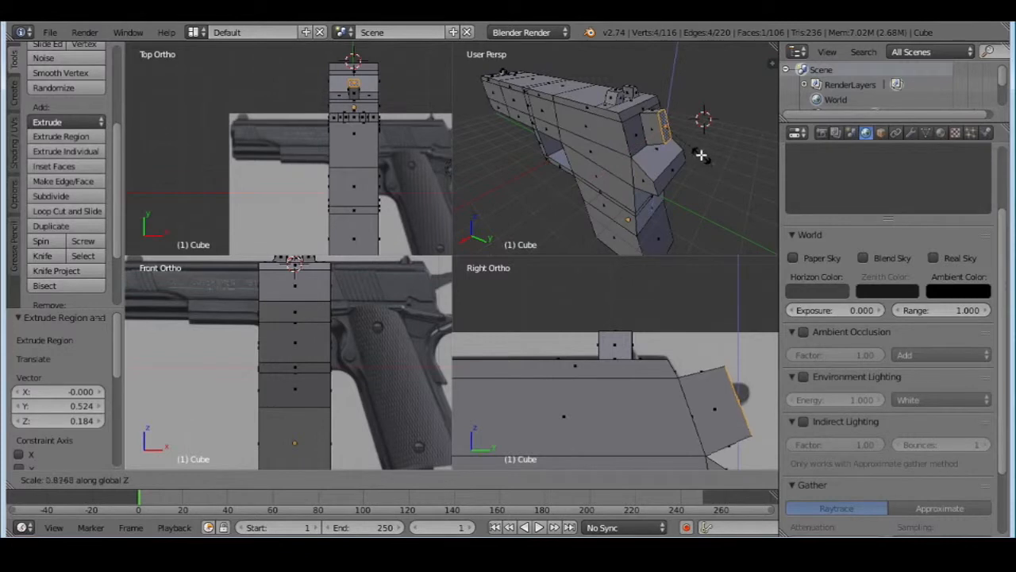
left_click(680, 141)
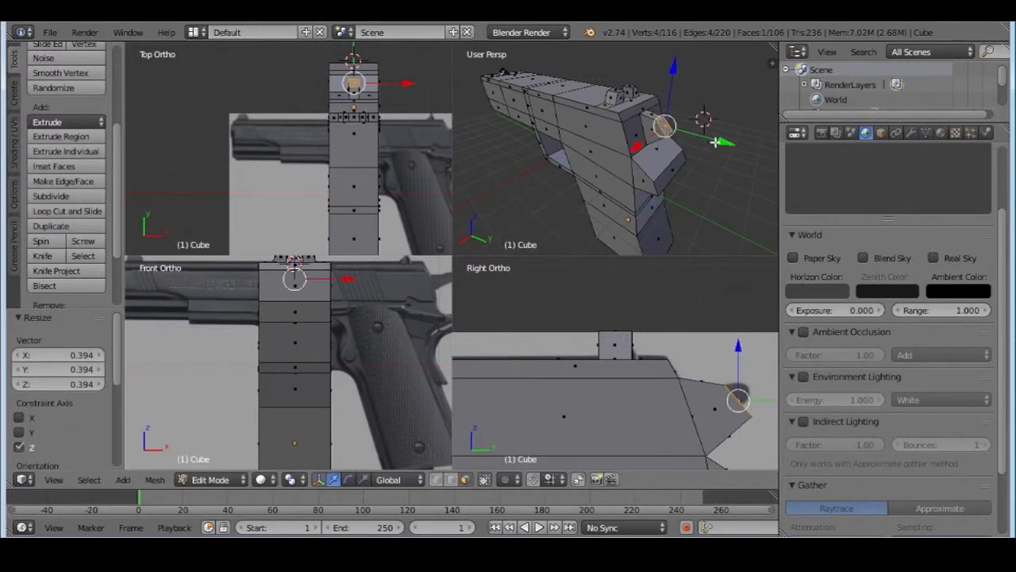
left_click_drag(715, 142, 714, 143)
Extrude the hammer's end face again by 0.186 in Y and 0.166 in Z, then scale it uniformly to 0.337
key("e")
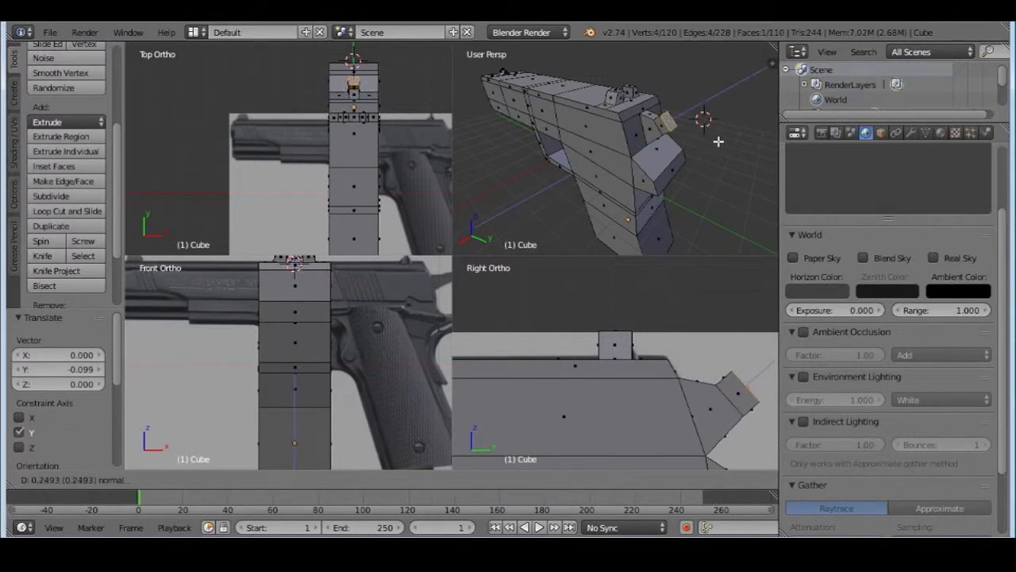
left_click(718, 141)
key("s")
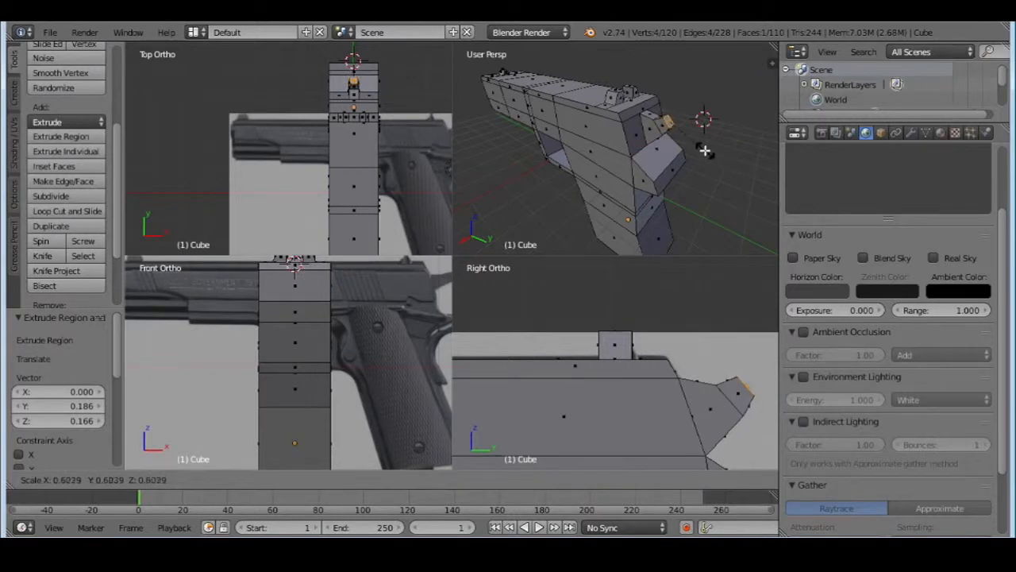
left_click(682, 143)
middle_click_drag(655, 162, 543, 155)
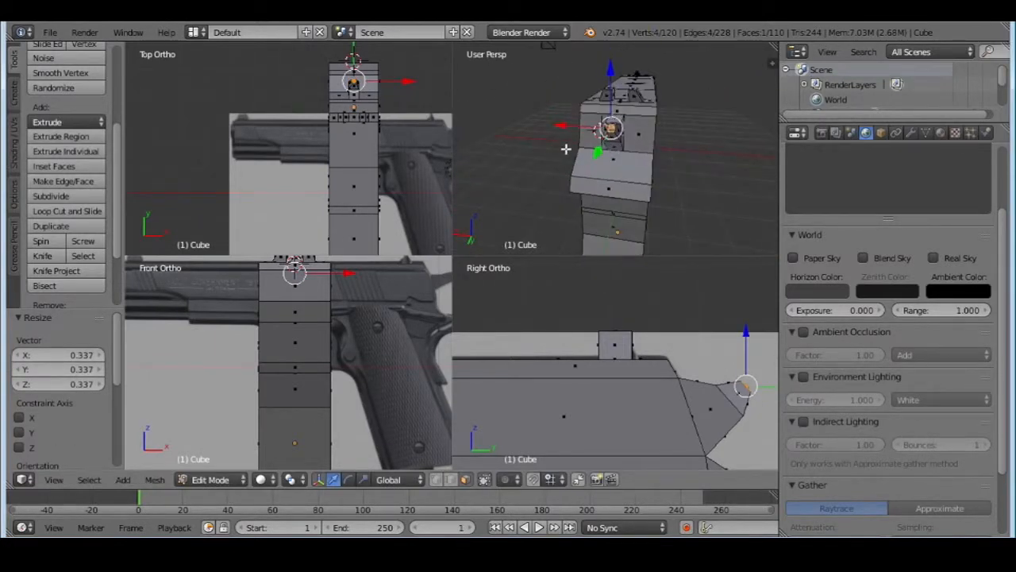
Scale the hammer's end face to 2.672 along the X axis
key("s")
key("x")
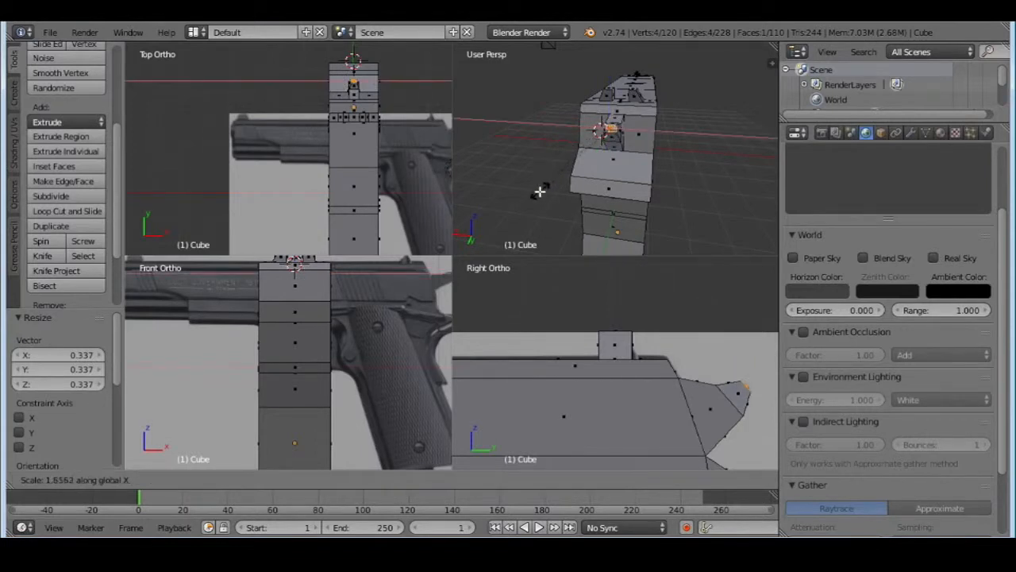
left_click(513, 223)
middle_click_drag(513, 222, 611, 201)
middle_click_drag(665, 146, 634, 183)
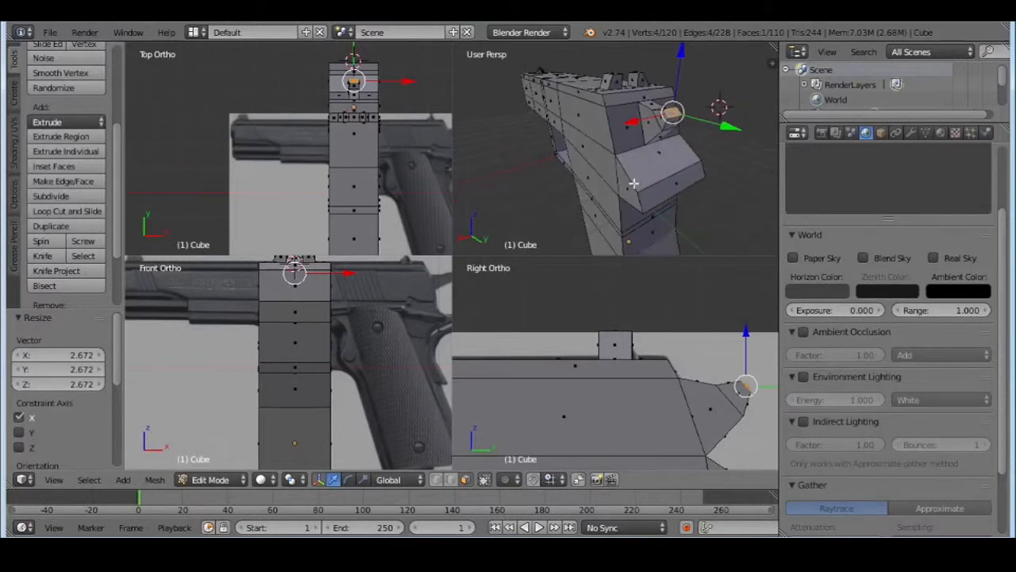
Switch to the file browser and open the "gun side on" image to examine the pistol's side details, returning to the model
middle_click_drag(511, 169, 618, 186)
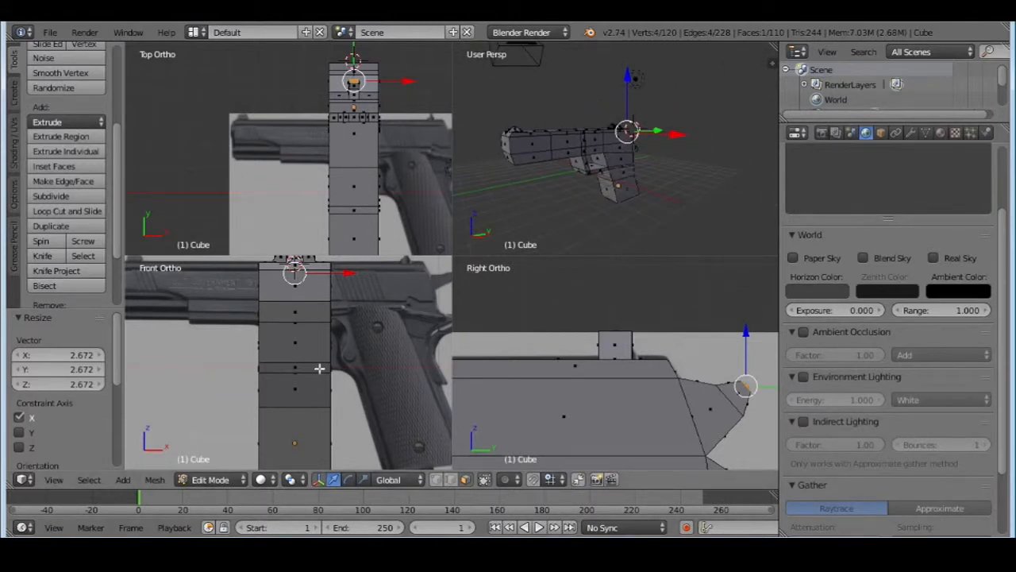
scroll(547, 389, "down", 5)
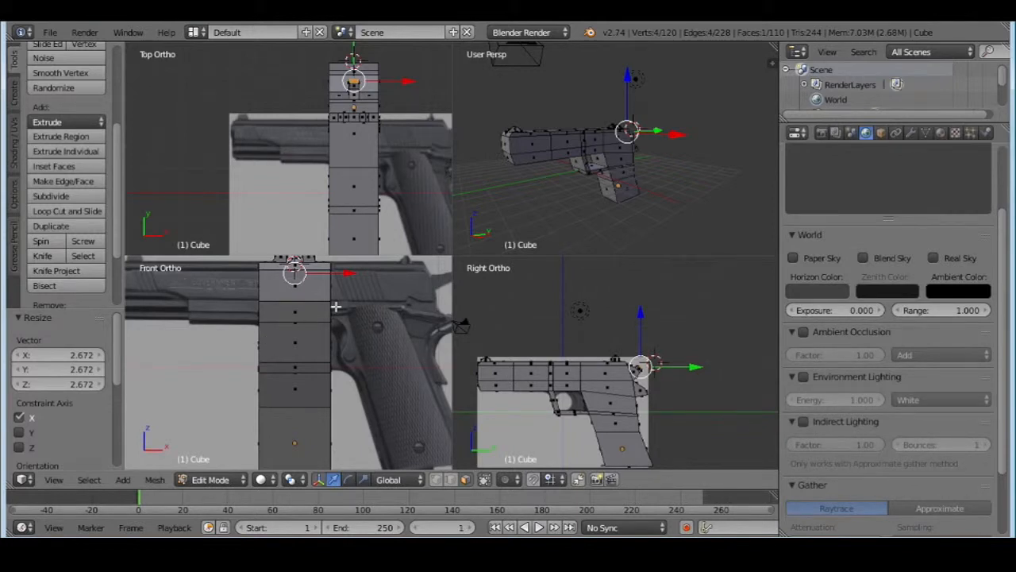
key("alt+Tab")
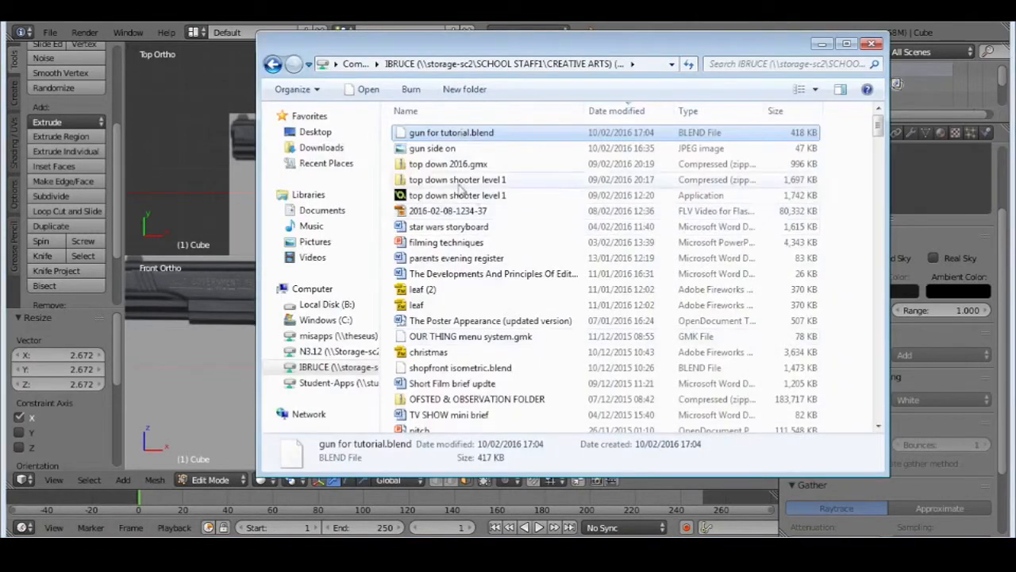
double_click(479, 149)
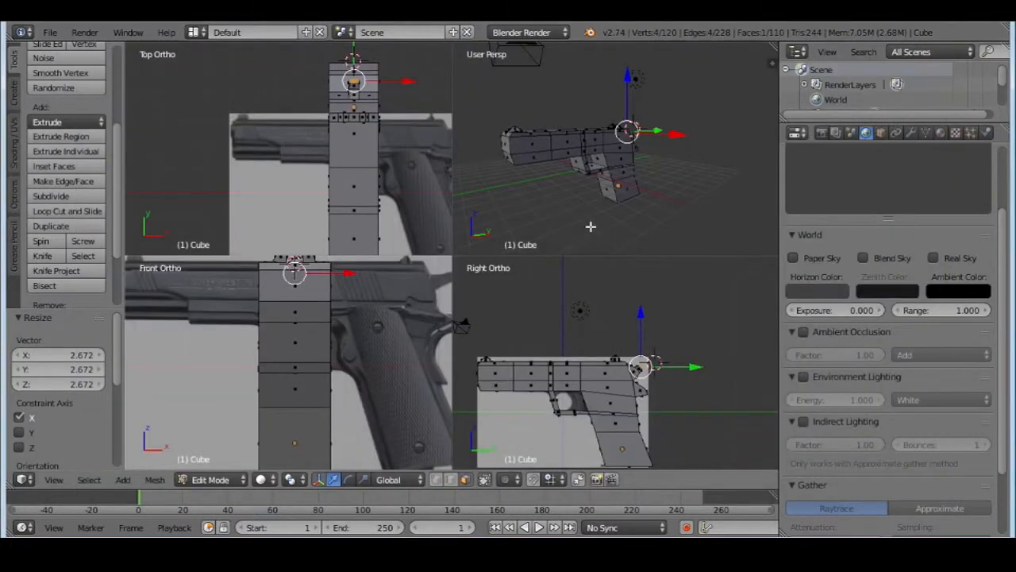
middle_click_drag(590, 224, 583, 155)
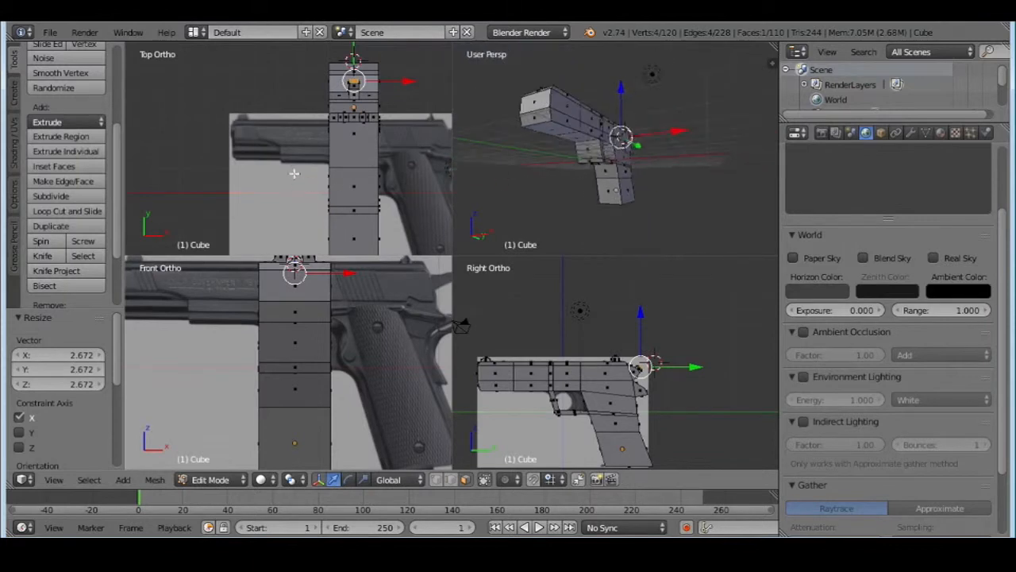
middle_click_drag(646, 103, 611, 111)
right_click(550, 132)
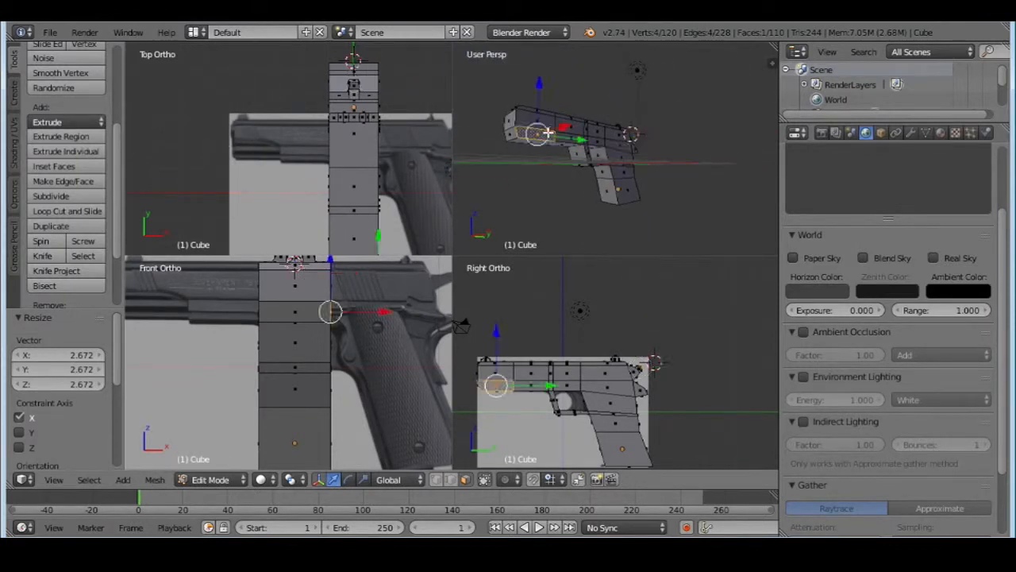
middle_click_drag(560, 138, 563, 150)
scroll(561, 150, "up", 2)
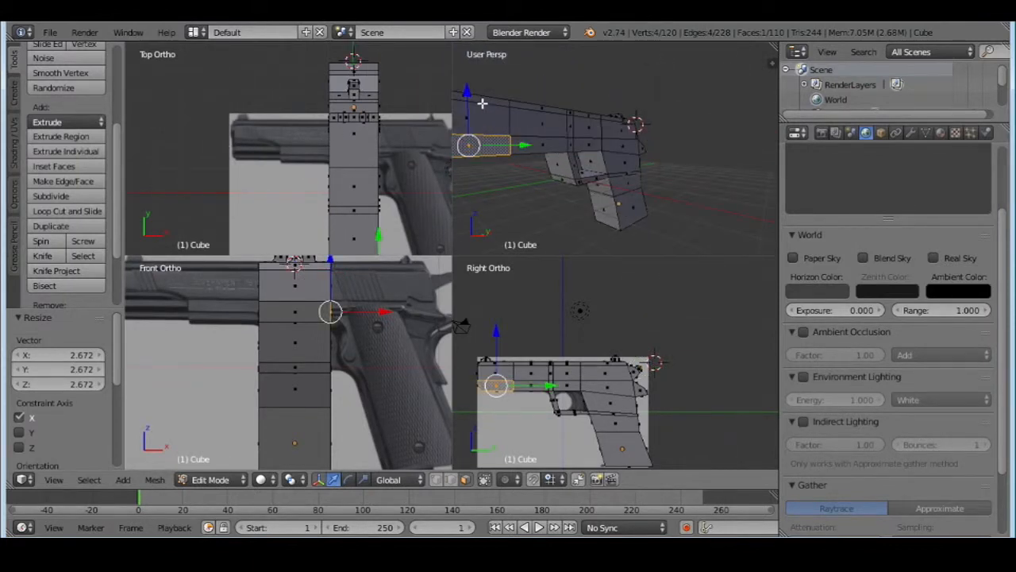
middle_click_drag(659, 180, 606, 170)
scroll(548, 162, "up", 4)
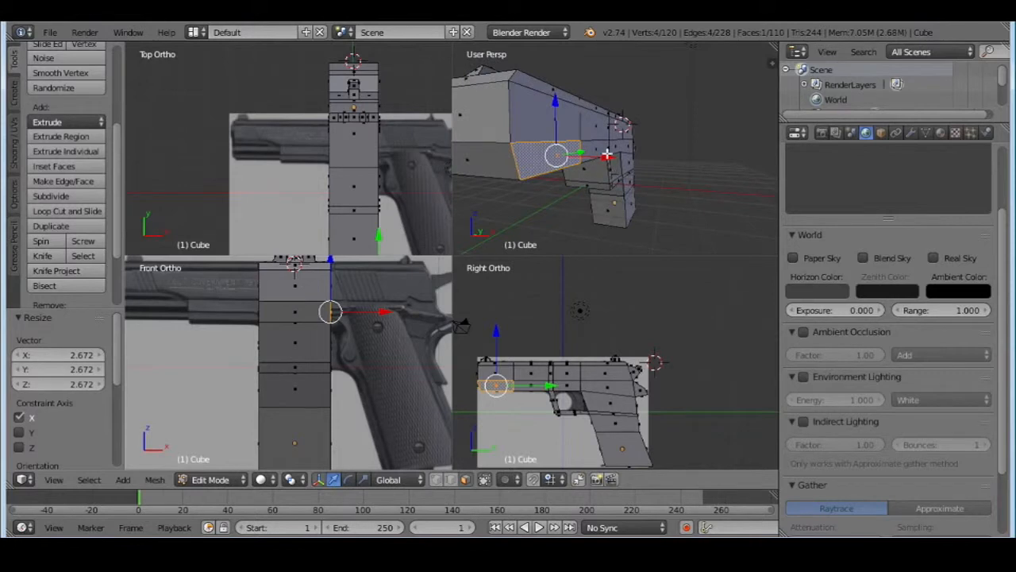
left_click_drag(608, 158, 598, 157)
key("ctrl+z")
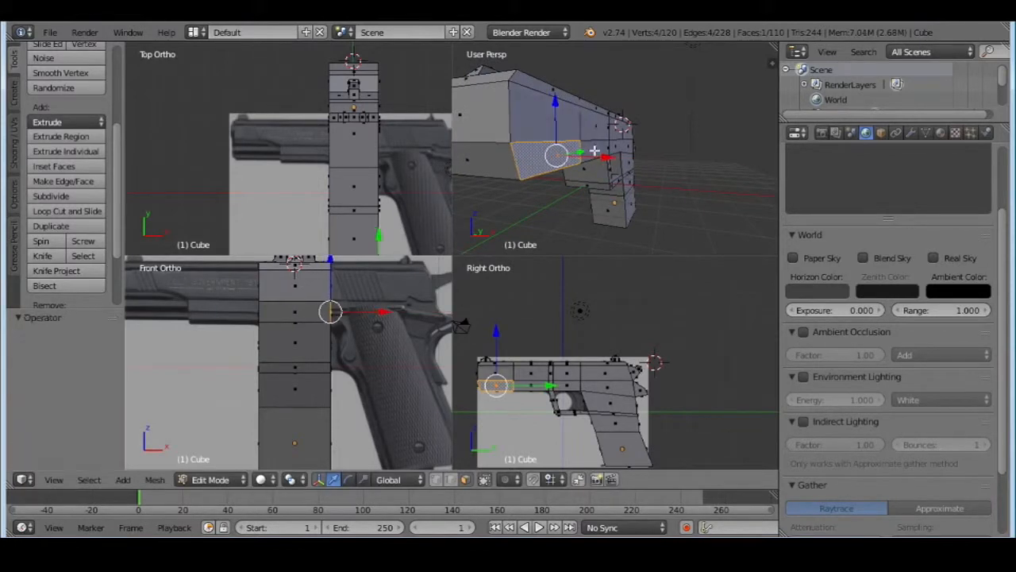
Select the connected faces along the pistol's +X side from muzzle to rear, leaving out the lower front face, grip and trigger guard
right_click(548, 89)
right_click(553, 115, "shift")
middle_click_drag(619, 126, 568, 127)
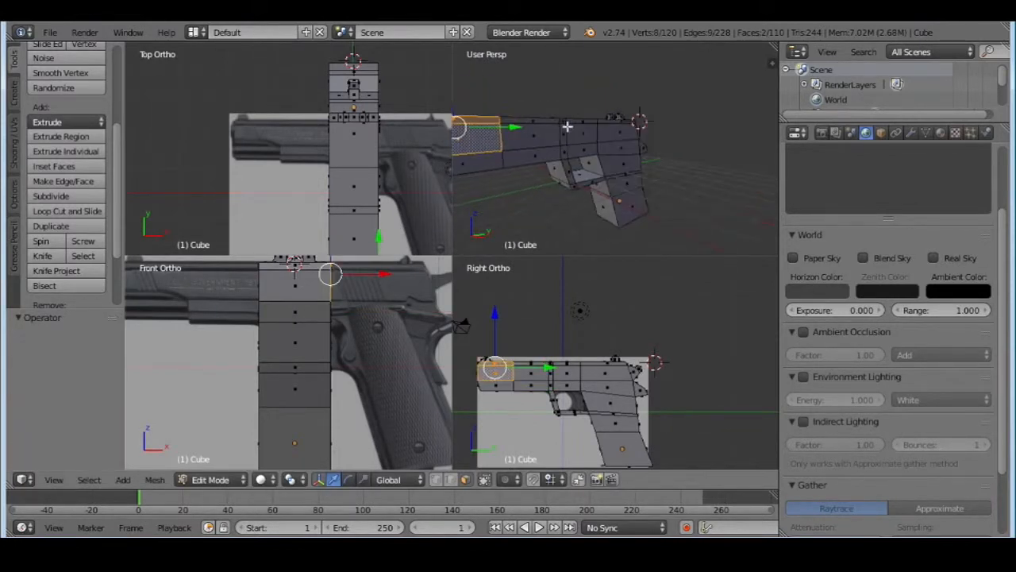
right_click(541, 119, "shift")
right_click(546, 133, "shift")
right_click(545, 157, "shift")
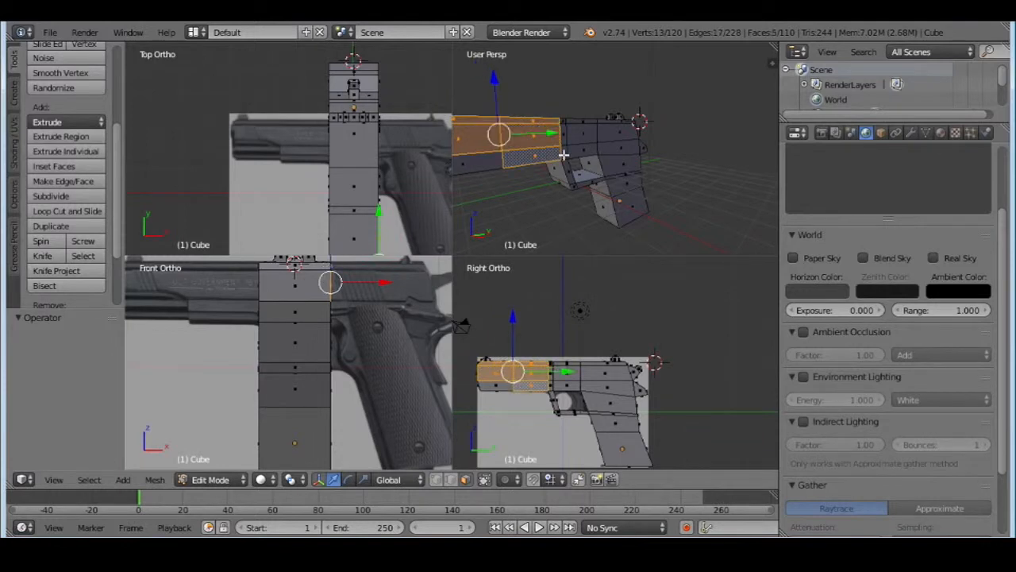
right_click(565, 155, "shift")
right_click(562, 124, "shift")
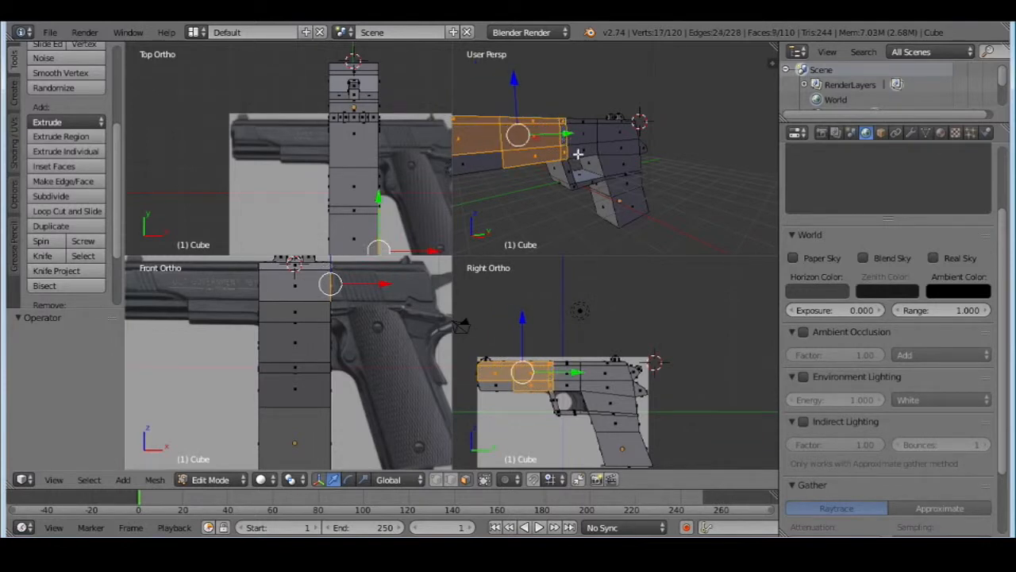
right_click(579, 153, "shift")
right_click(580, 137, "shift")
right_click(582, 122, "shift")
right_click(604, 123, "shift")
right_click(609, 135, "shift")
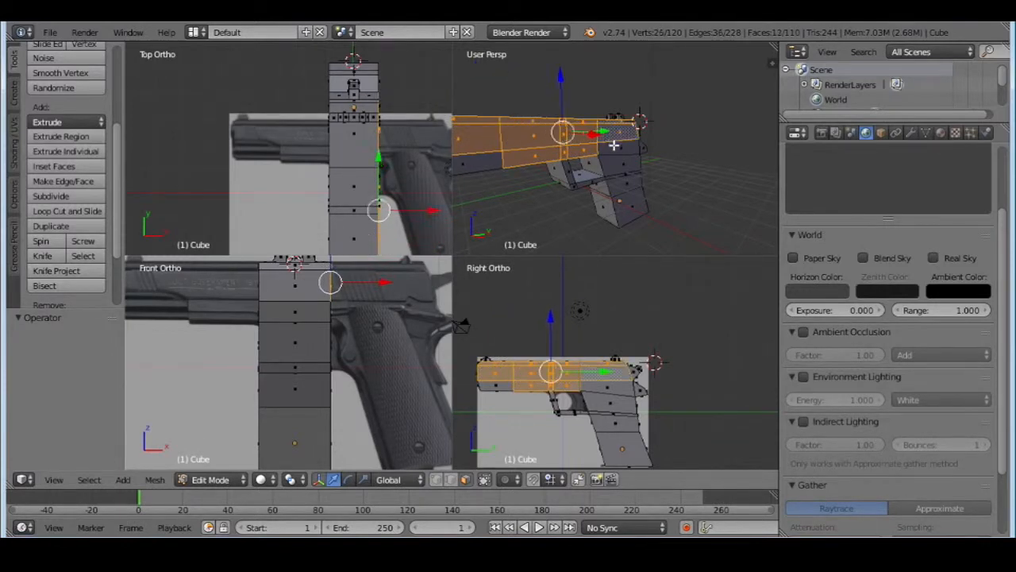
right_click(616, 147, "shift")
Extrude the selected +X side faces outward by 0.033 in X, then move them another 0.029 along X
middle_click_drag(709, 142, 635, 156)
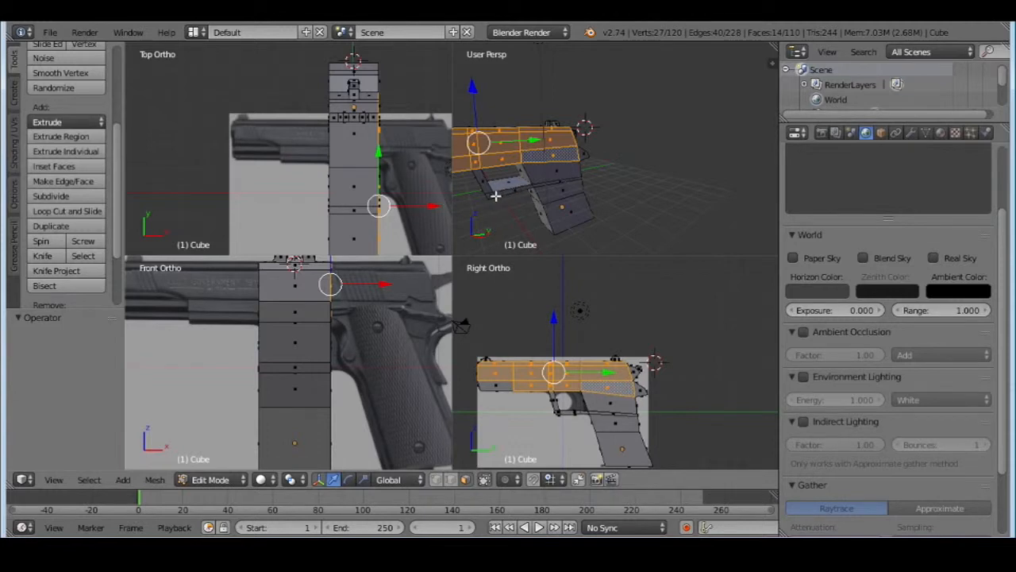
middle_click_drag(495, 196, 583, 209)
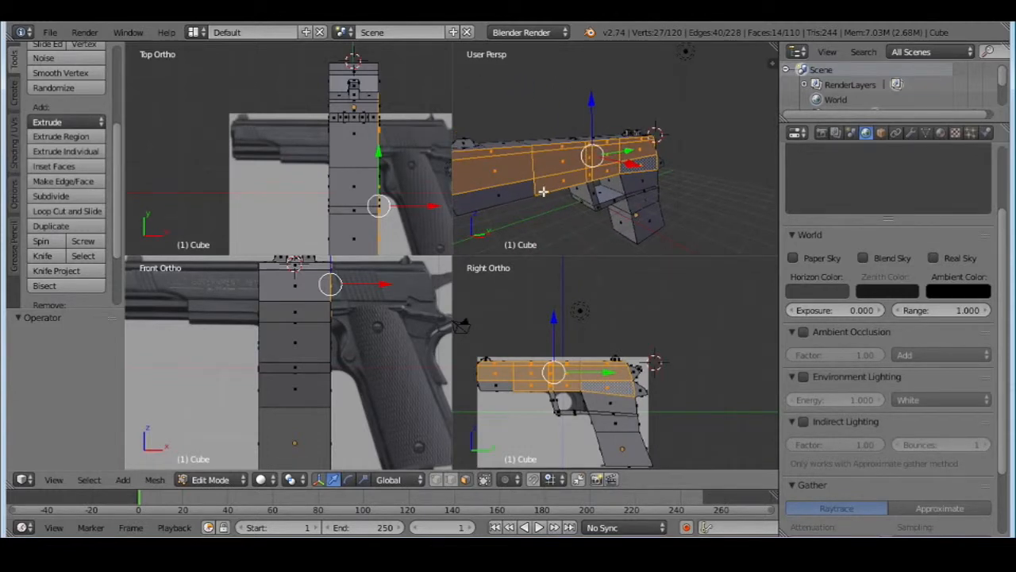
middle_click_drag(551, 192, 591, 171)
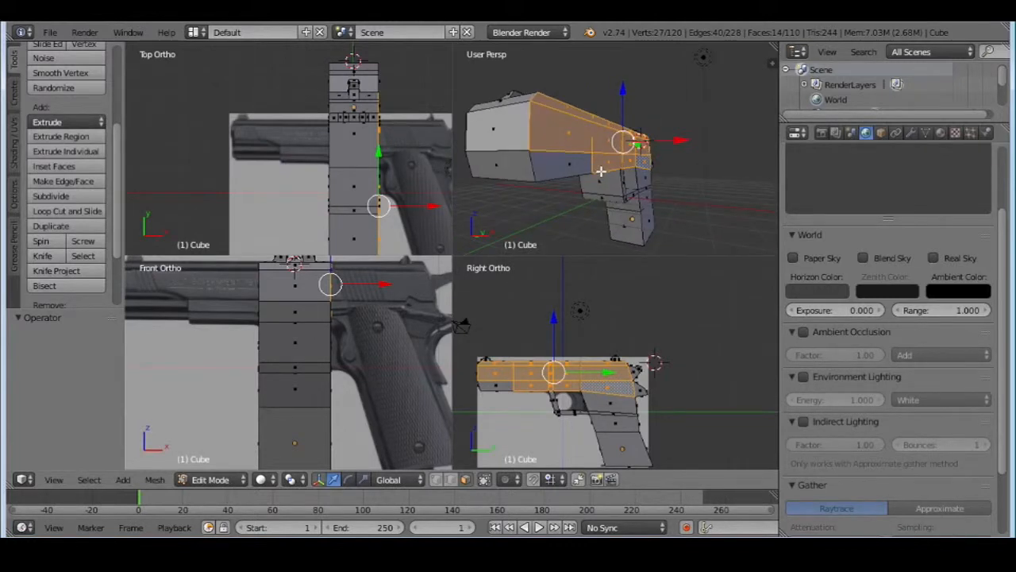
key("e")
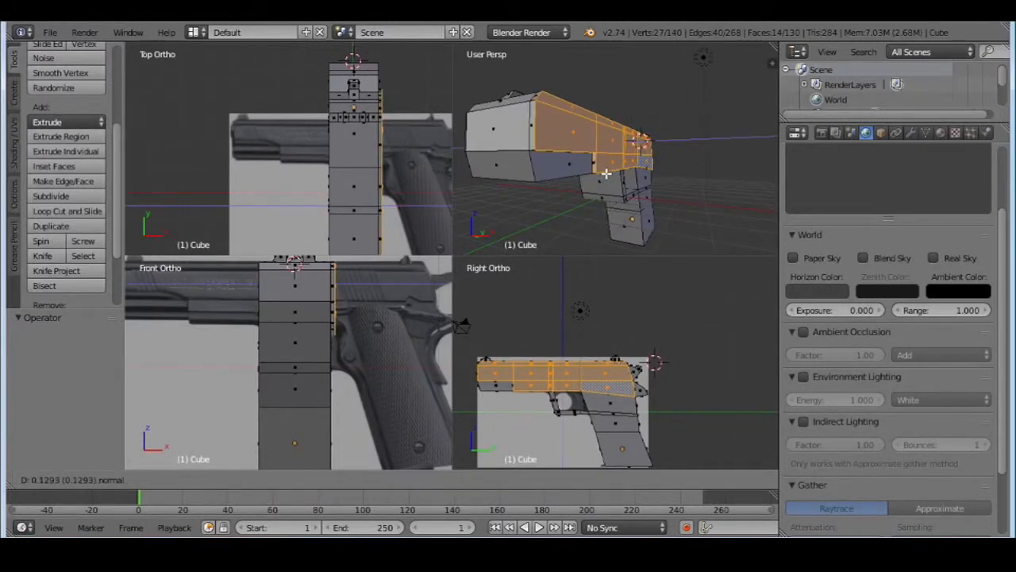
left_click(604, 173)
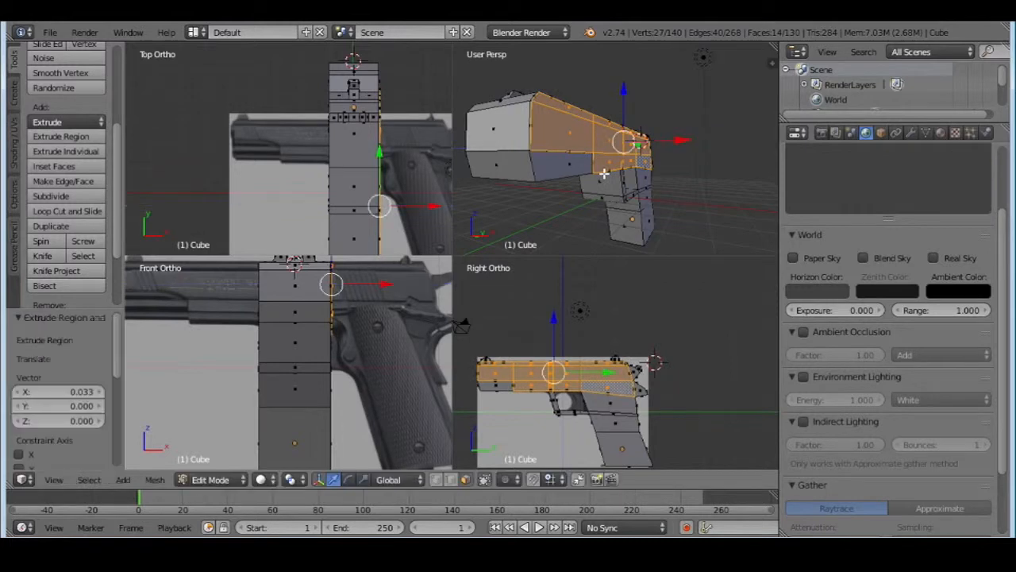
left_click_drag(675, 137, 672, 143)
middle_click_drag(672, 142, 644, 167)
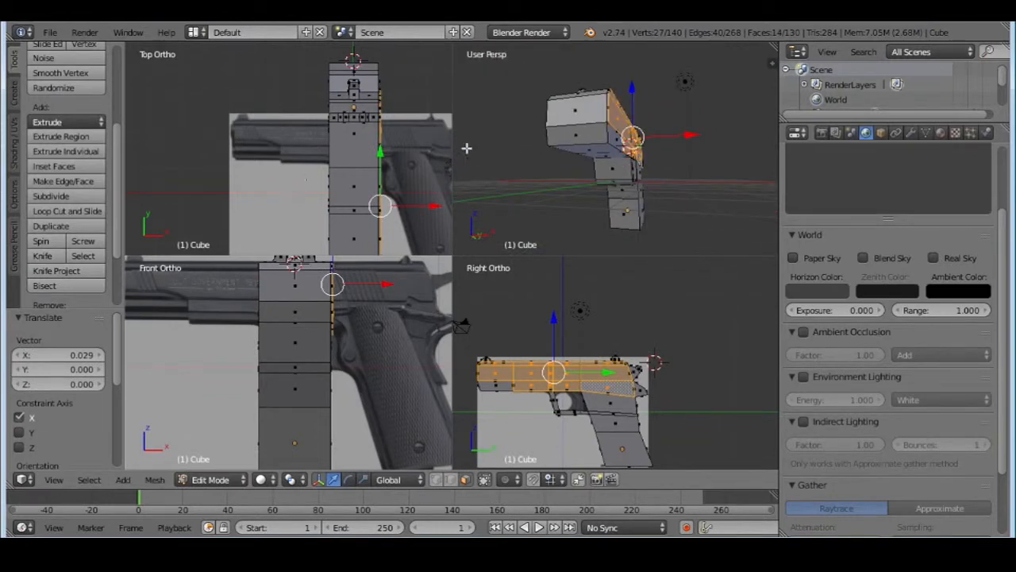
Extrude the upper muzzle face, its thin side strip and adjoining top faces by 0.003 in Y and -0.001 in Z, then shift them -0.071 along Y
right_click(578, 110)
scroll(604, 129, "up", 3)
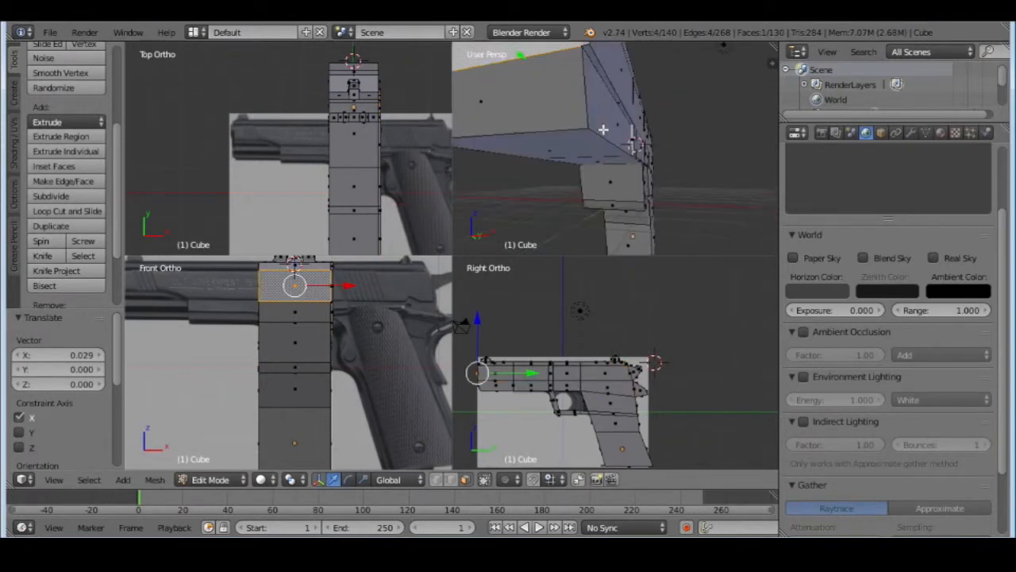
middle_click_drag(604, 129, 623, 162)
right_click(660, 164, "shift")
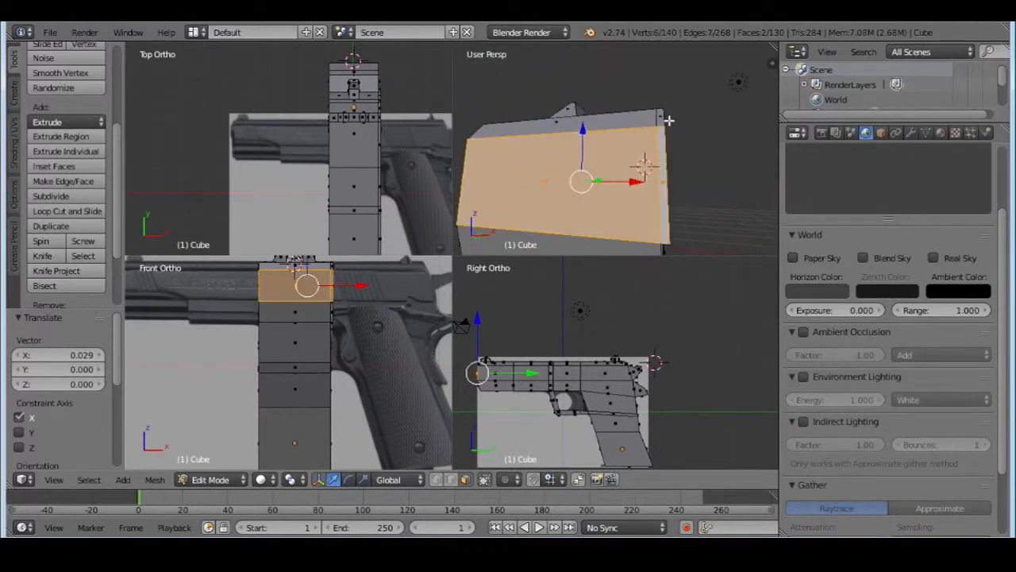
right_click(634, 119, "shift")
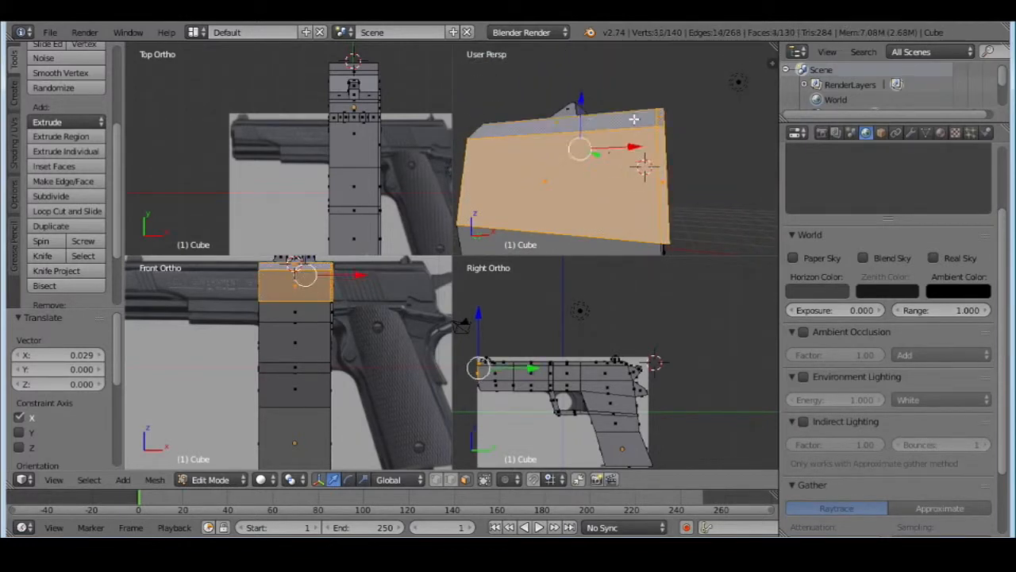
key("e")
left_click(702, 208)
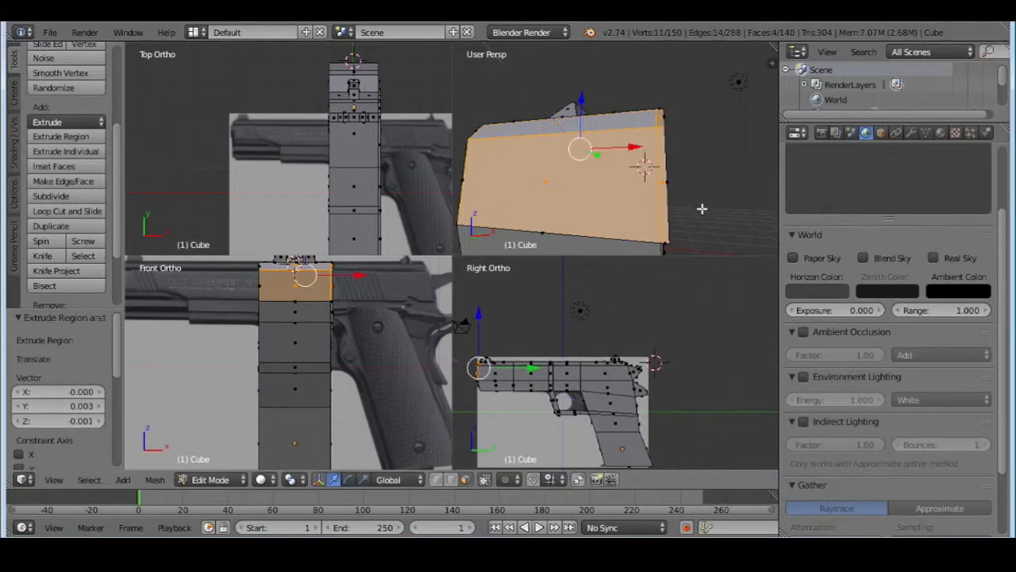
middle_click_drag(710, 212, 658, 204)
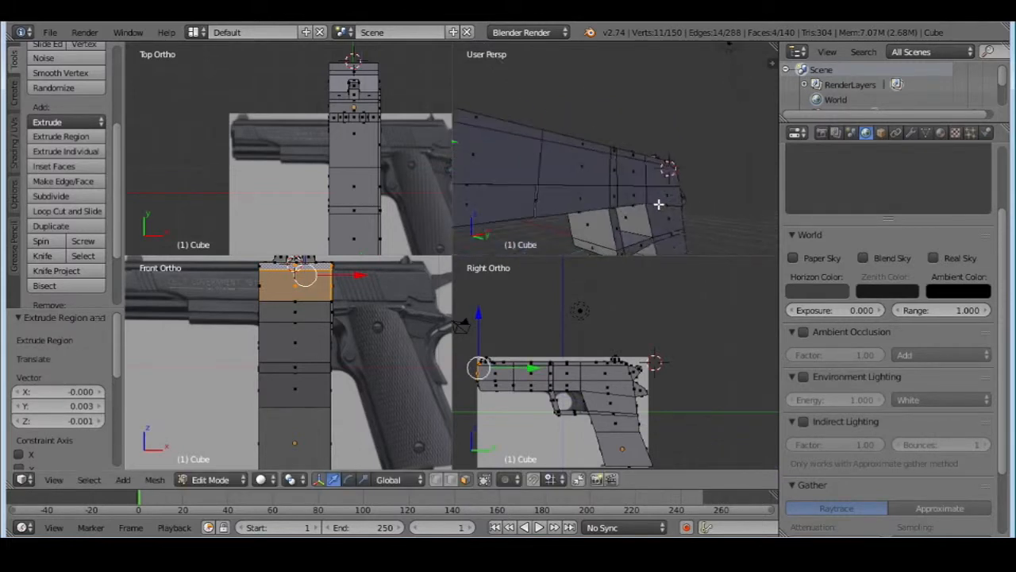
middle_click_drag(542, 186, 709, 184)
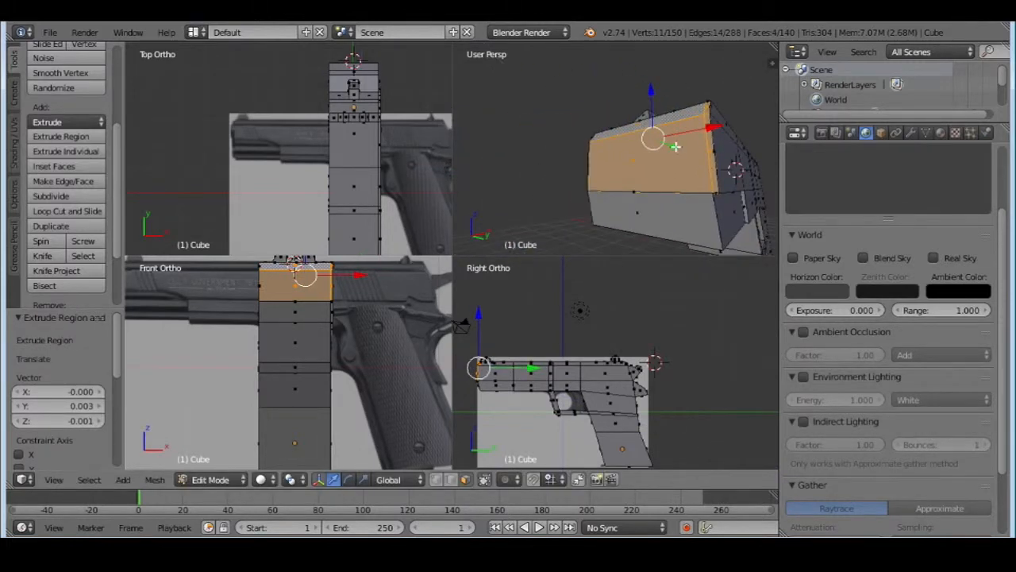
left_click_drag(675, 147, 671, 145)
middle_click_drag(749, 194, 716, 189)
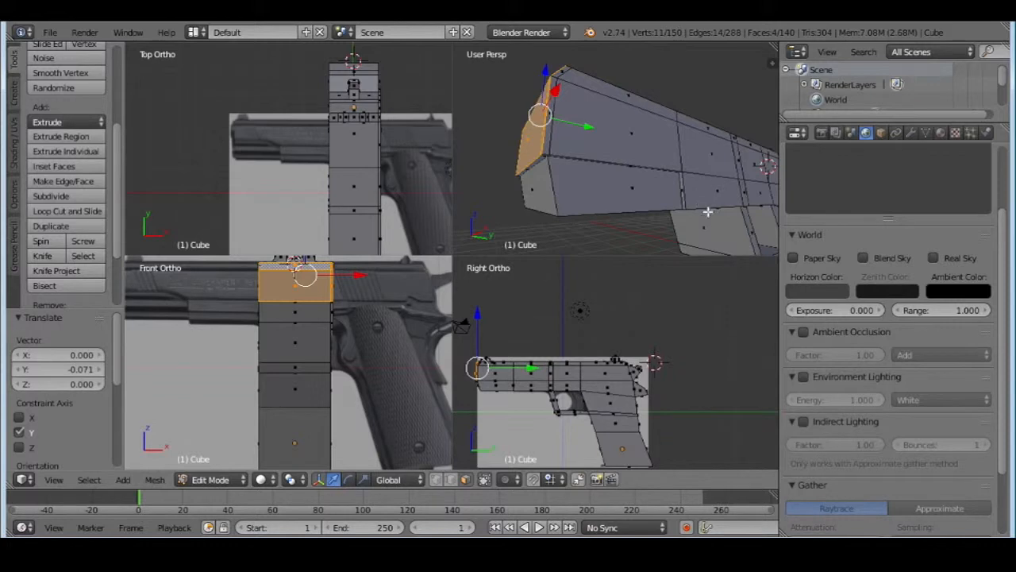
In edge select mode, move the bottom edge of the lower front face on the +X side by -0.127 along X
left_click(451, 480)
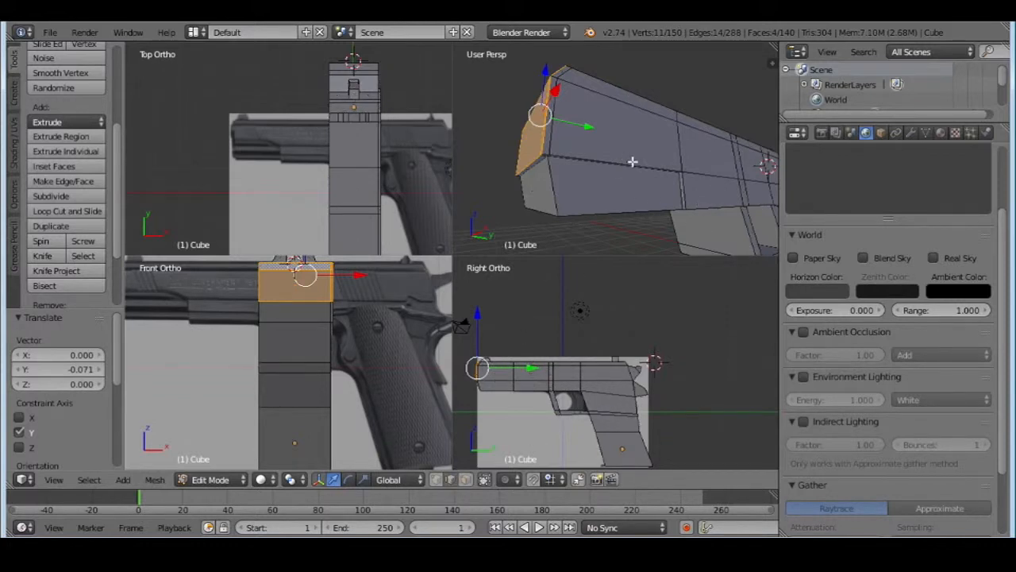
middle_click_drag(655, 180, 672, 163)
right_click(698, 121)
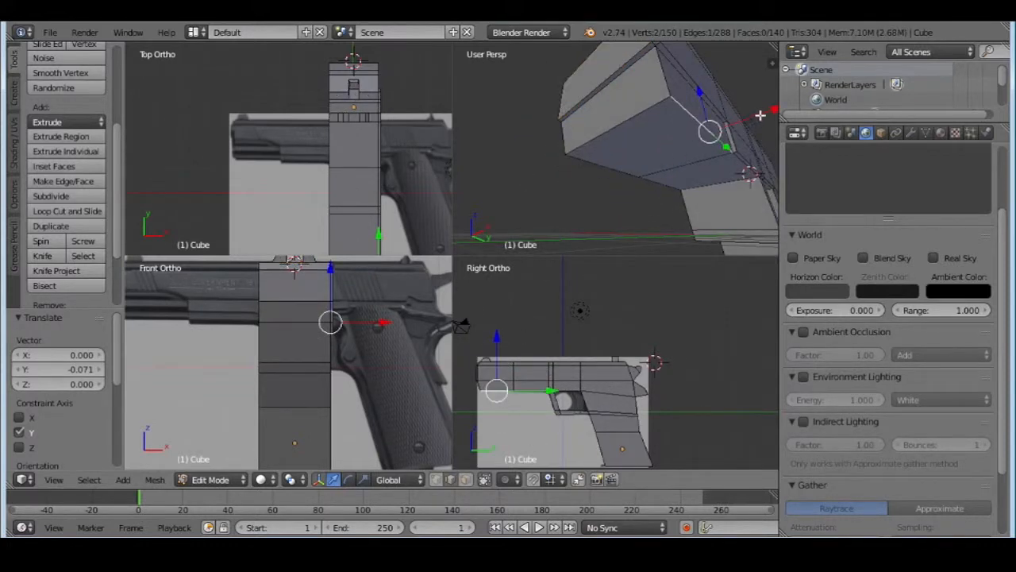
left_click_drag(760, 115, 751, 121)
scroll(749, 127, "down", 5)
middle_click_drag(686, 111, 685, 187)
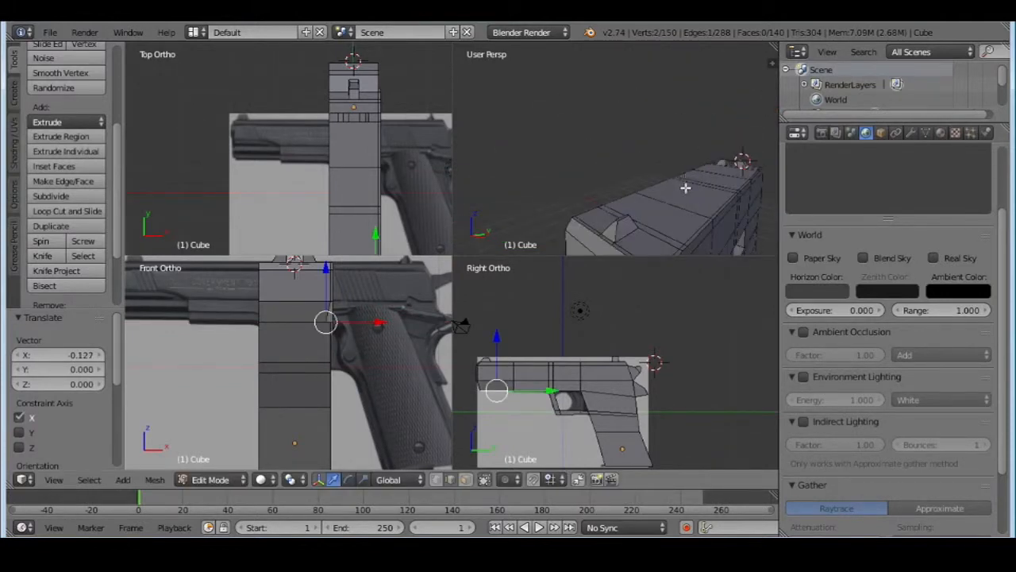
middle_click_drag(676, 233, 684, 224)
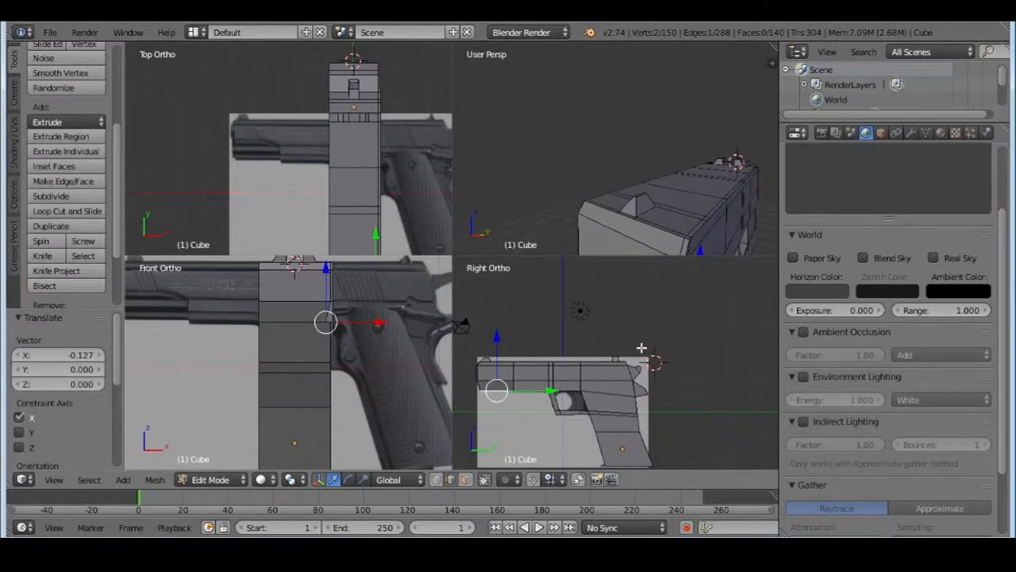
In face select mode, select the thin strip faces along the slide's upper +X edge from the muzzle to the rear sight
left_click(503, 480)
key("a")
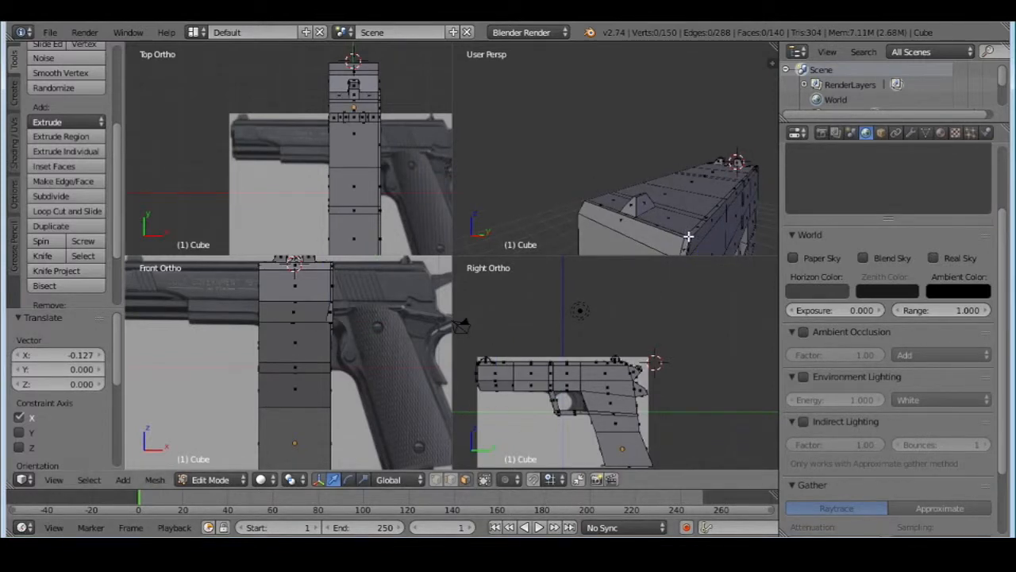
right_click(689, 233)
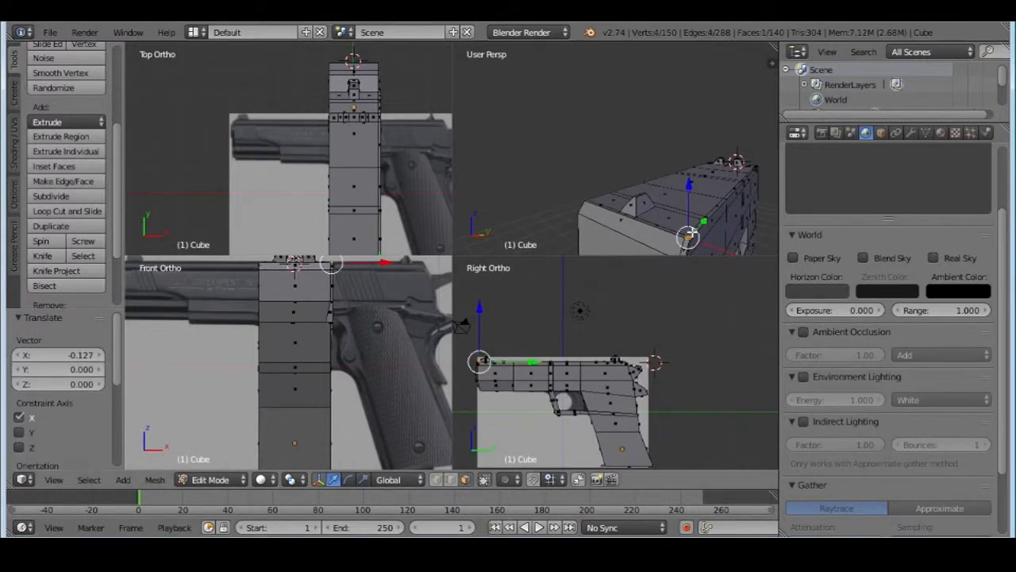
right_click(713, 209, "shift")
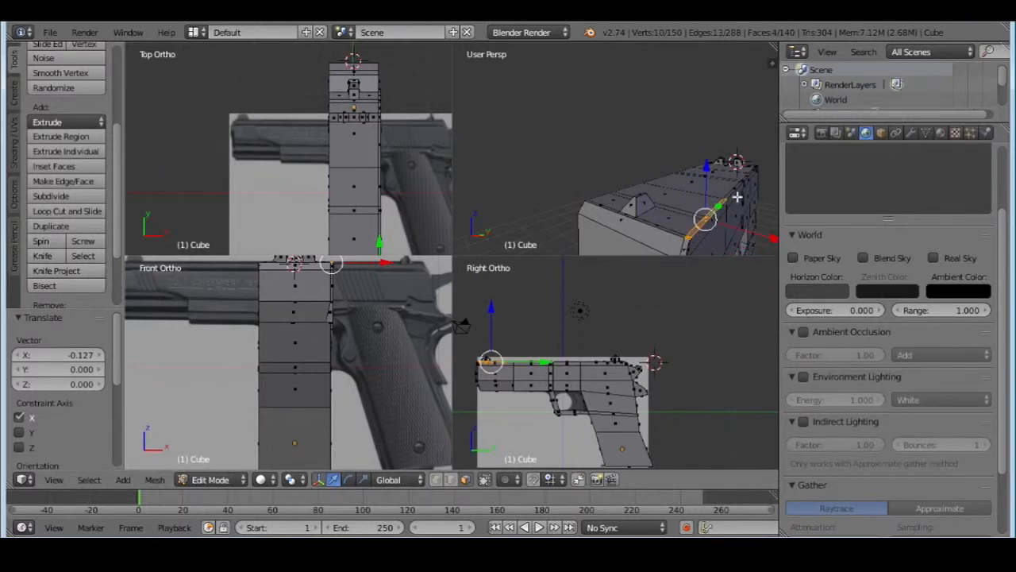
scroll(738, 190, "up", 5)
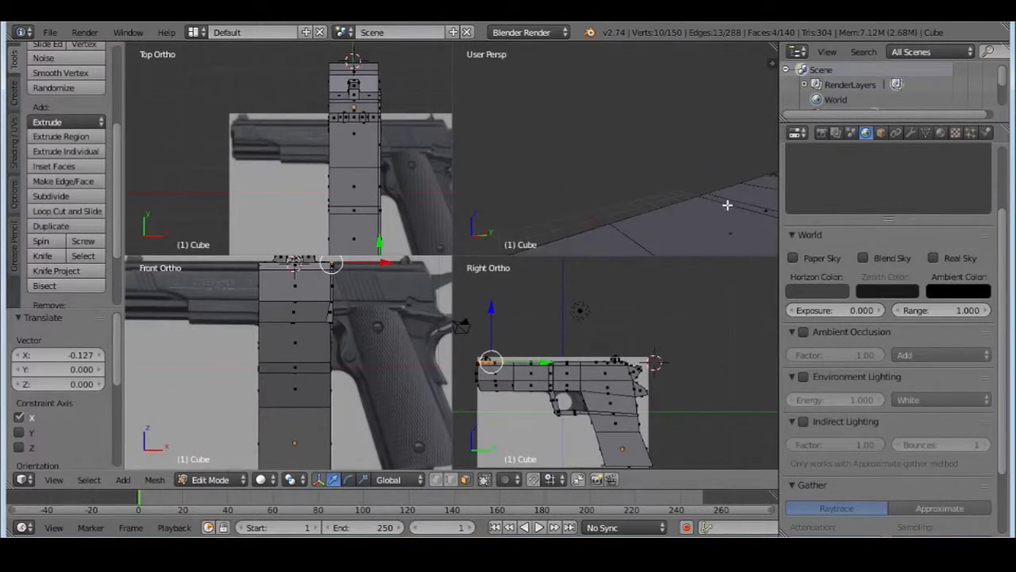
middle_click_drag(718, 208, 686, 223, "shift")
scroll(694, 182, "down", 2)
scroll(676, 188, "down", 2)
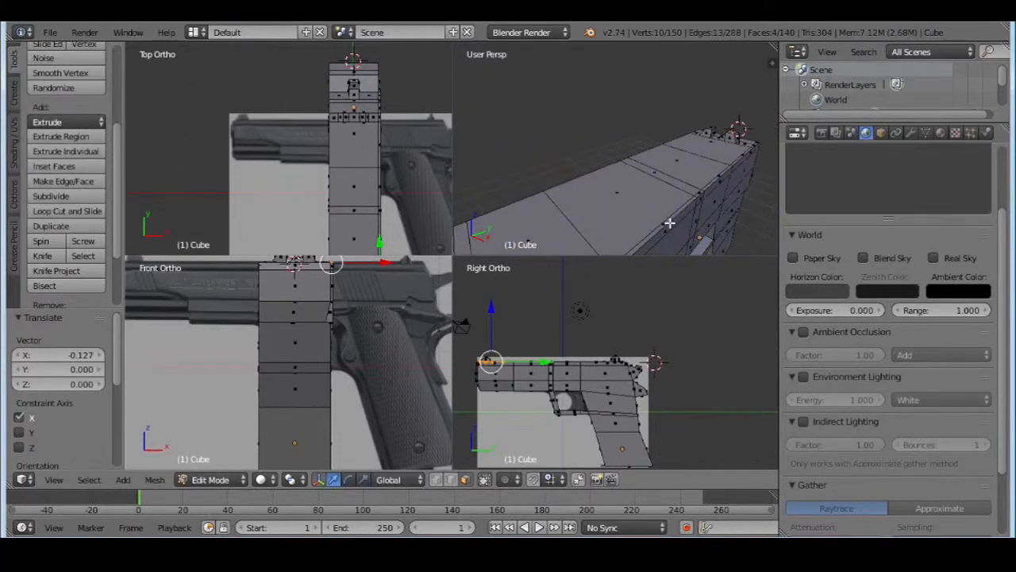
right_click(670, 223, "shift")
right_click(698, 192, "alt+shift")
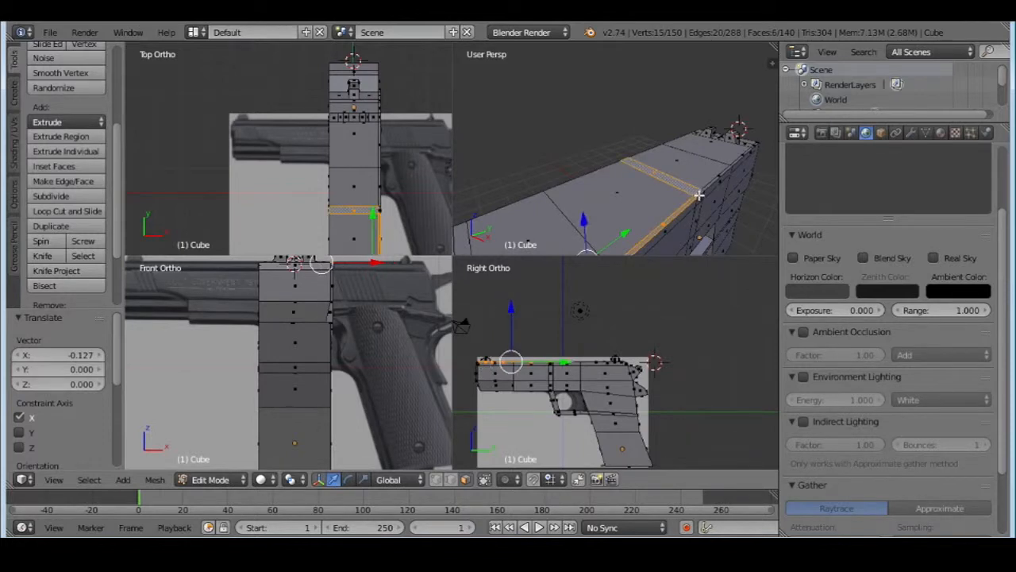
key("ctrl+z")
right_click(703, 190, "alt+shift")
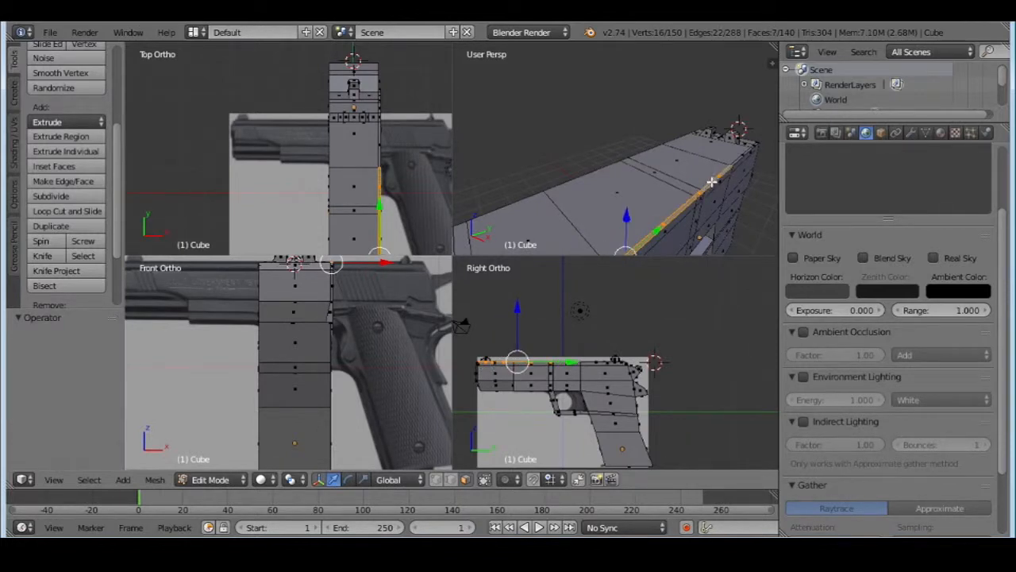
right_click(744, 158, "alt+shift")
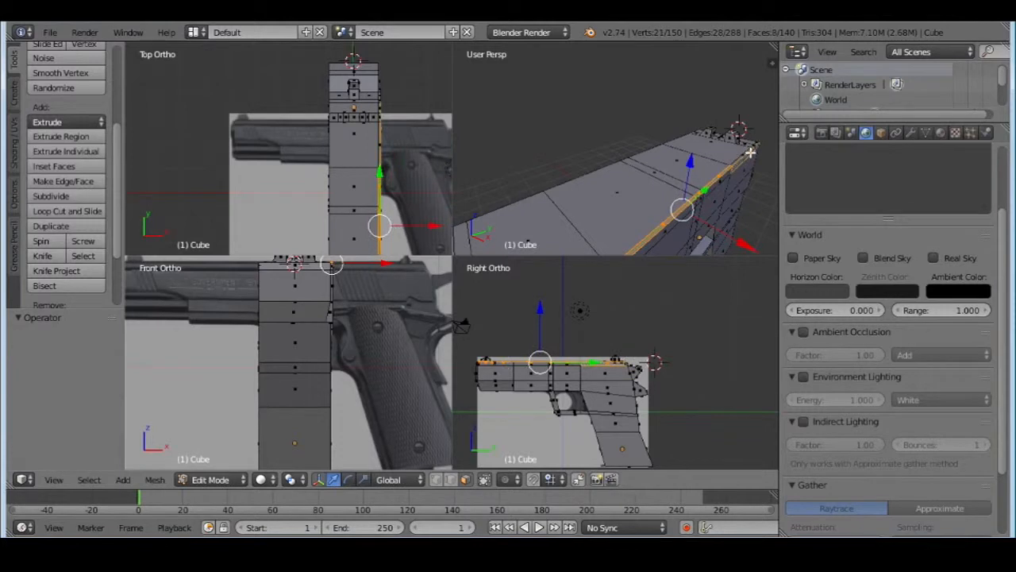
key("ctrl+z")
middle_click_drag(733, 172, 681, 191)
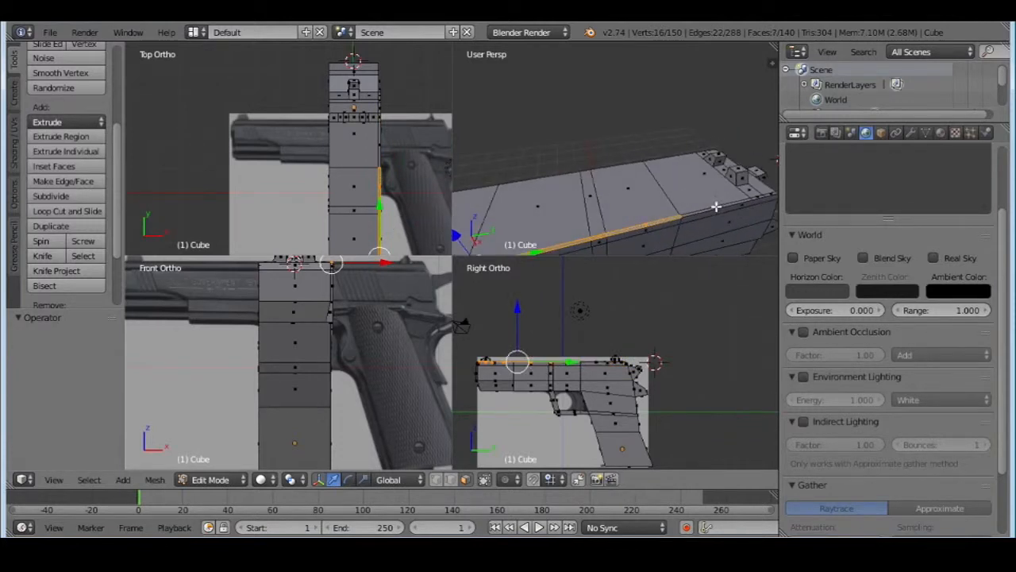
right_click(716, 207, "shift")
right_click(756, 200, "shift")
right_click(772, 193, "shift")
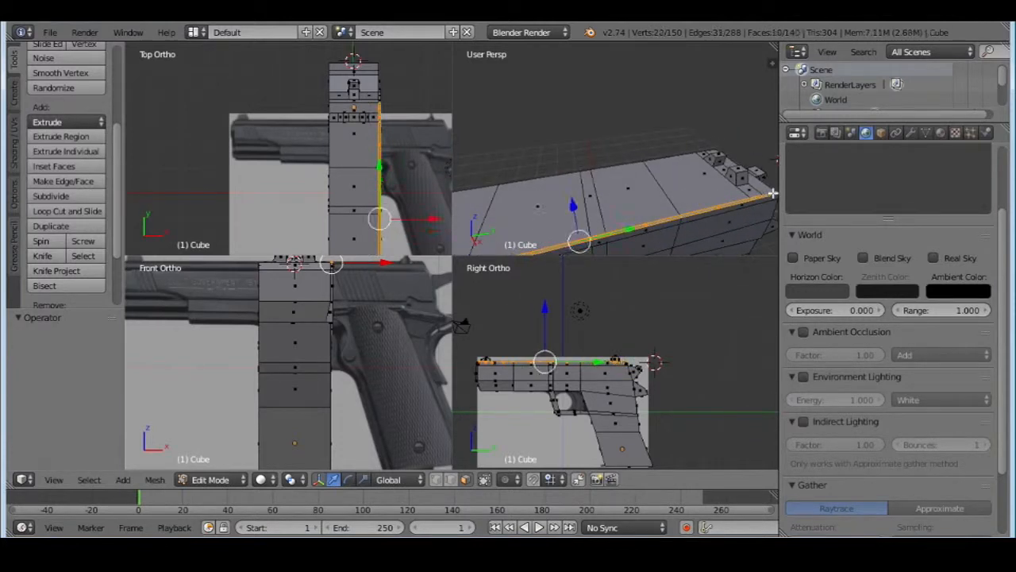
Move the selected strip along the slide's upper +X edge by -0.124 along X
scroll(653, 208, "down", 3)
middle_click_drag(653, 208, 710, 198)
key("g")
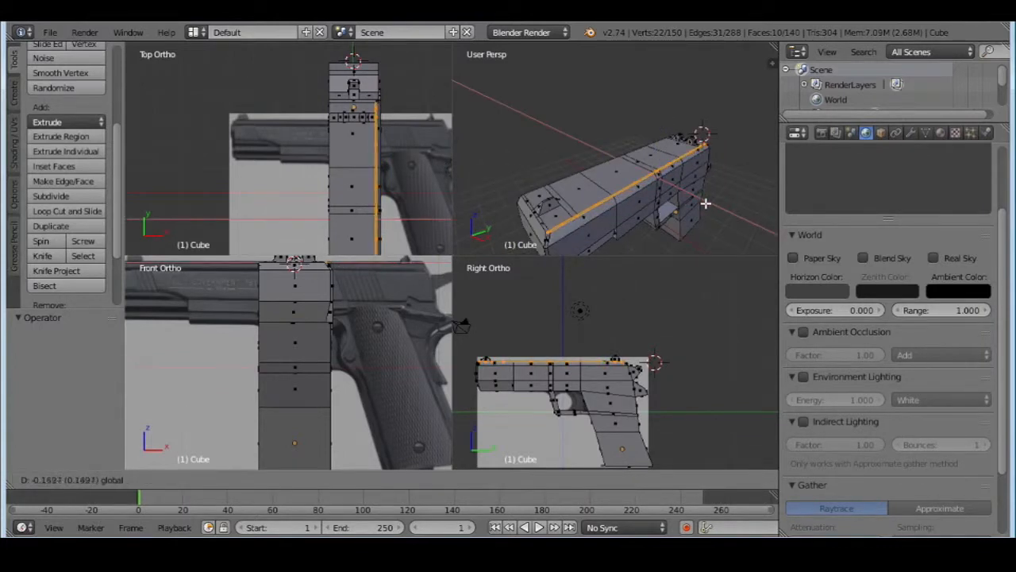
left_click(705, 204)
Select the four stacked faces on the grip's +X side and subdivide them with one cut
middle_click_drag(706, 199, 576, 140)
middle_click_drag(689, 160, 636, 127)
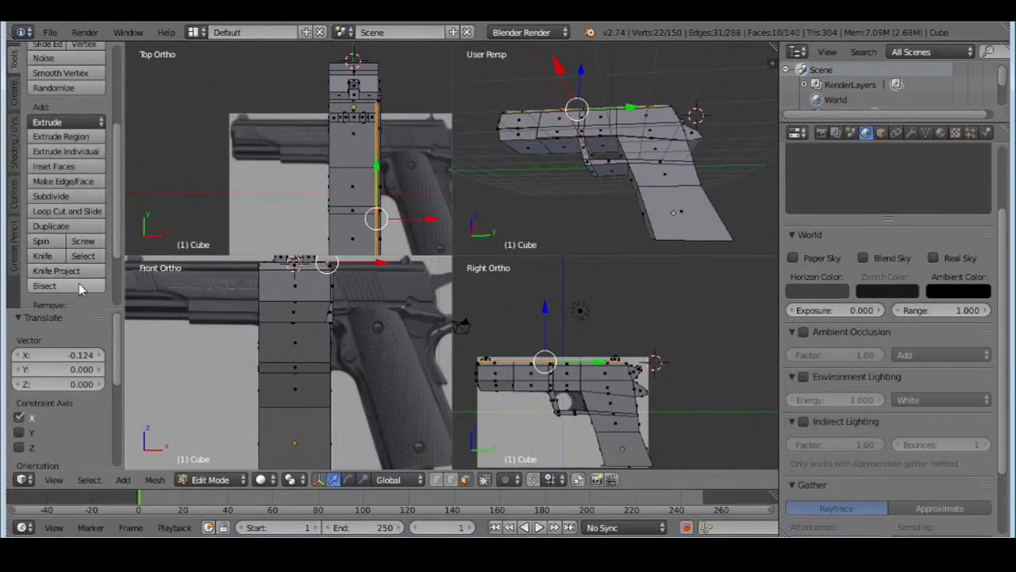
right_click(674, 210)
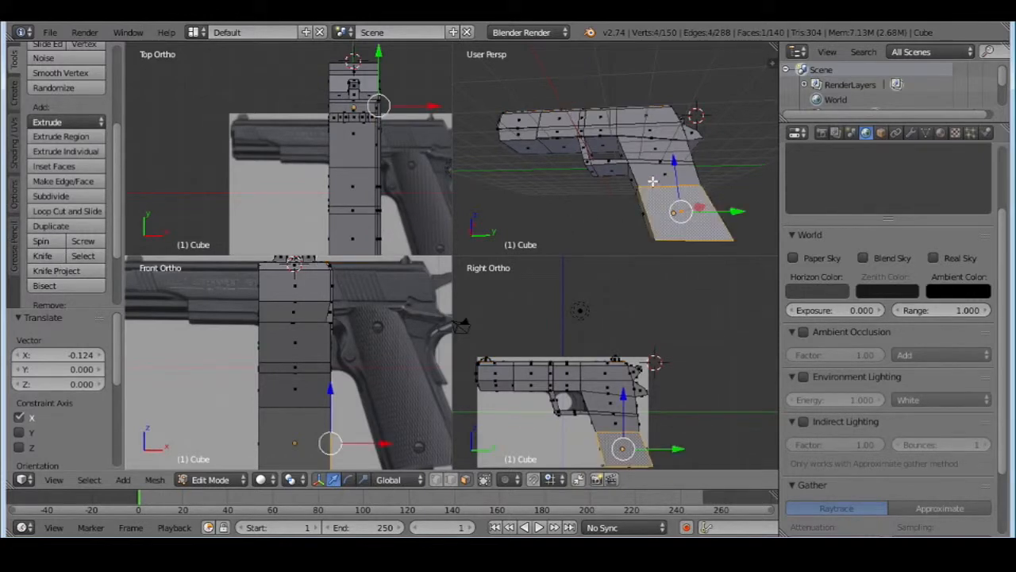
right_click(653, 179, "shift")
right_click(647, 163, "shift")
right_click(642, 151, "shift")
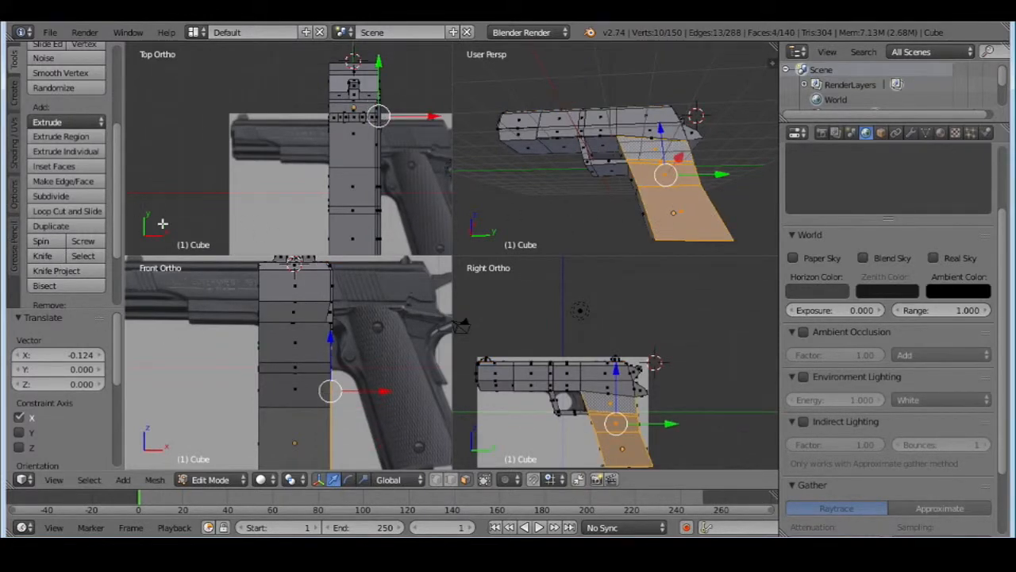
left_click(50, 195)
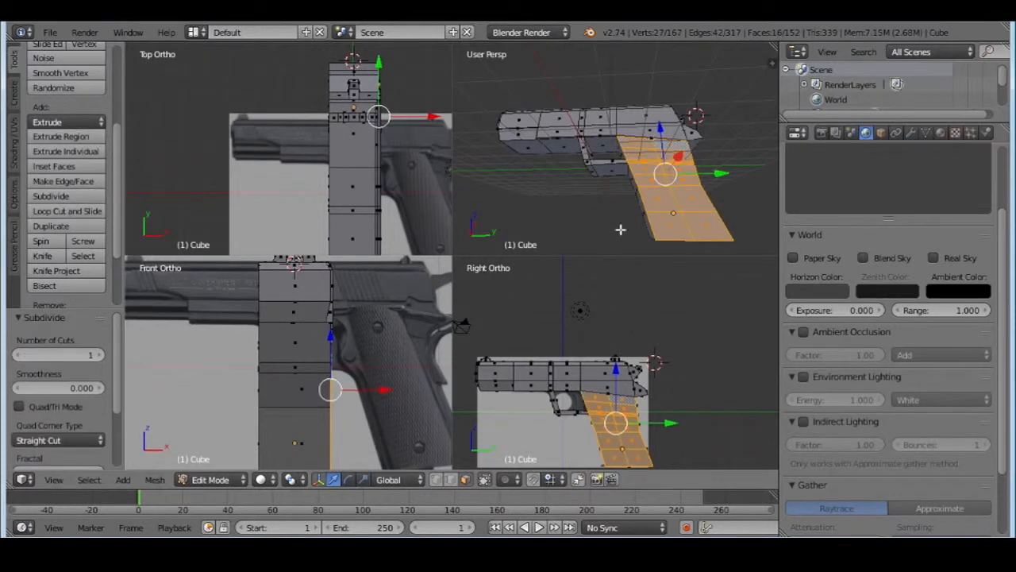
In edge select mode, select the grip's front edges on the +X side and move them -0.312 along X
left_click(462, 481)
right_click(648, 226)
right_click(646, 204, "shift")
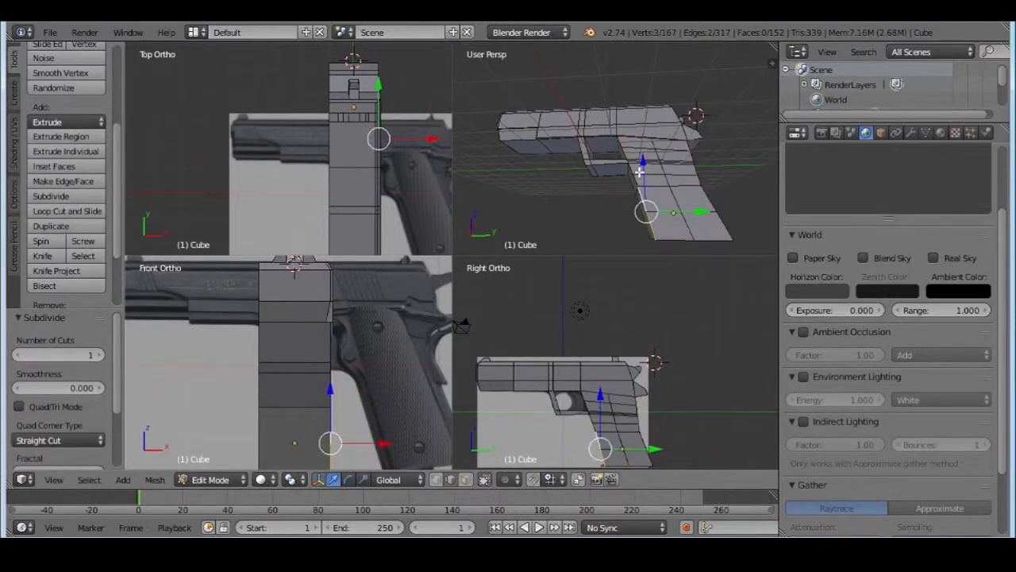
right_click(637, 181, "shift")
right_click(633, 169, "shift")
middle_click_drag(633, 169, 587, 216)
key("g")
key("x")
left_click(739, 210)
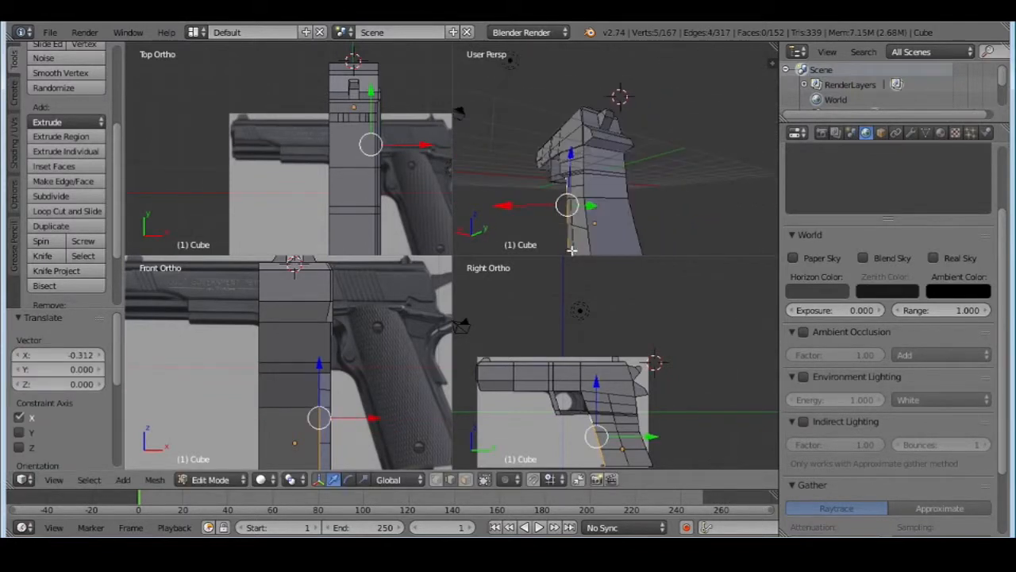
Select the grip's rear edges on the +X side, up to the spur below the hammer, and move them -0.185 along X
right_click(587, 216)
right_click(587, 211, "shift")
right_click(586, 189, "shift")
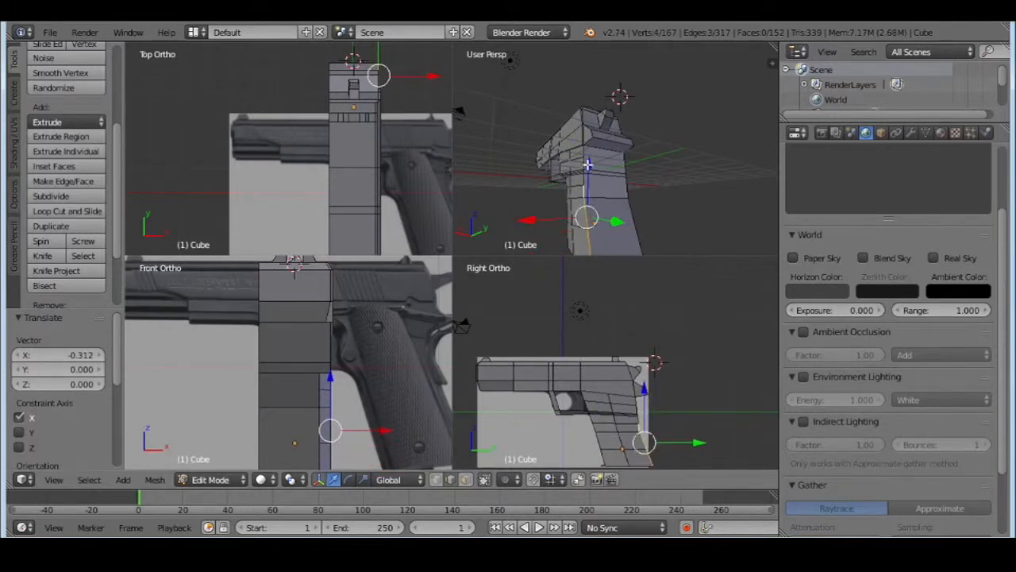
right_click(586, 176, "shift")
scroll(584, 176, "up", 3)
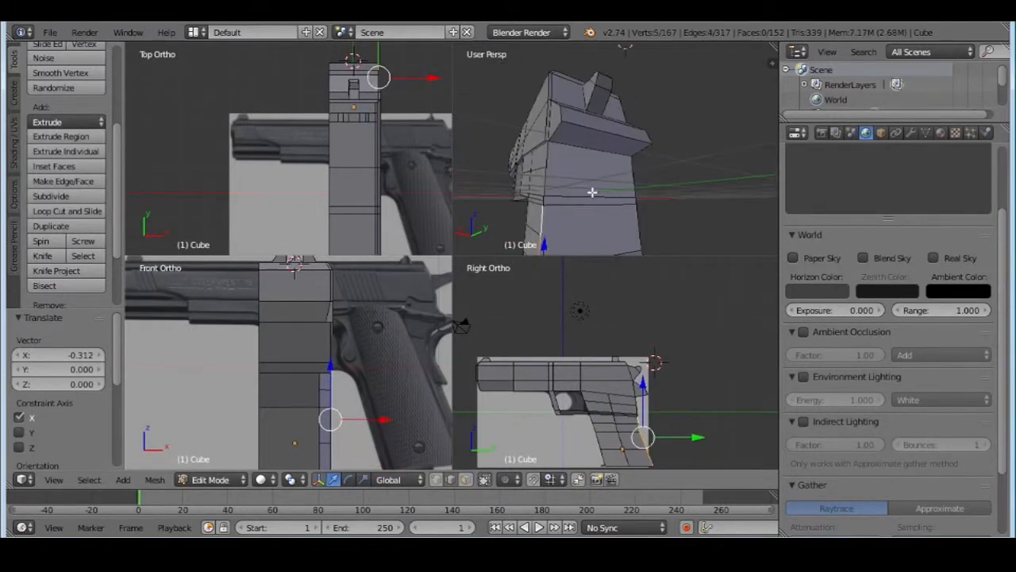
middle_click_drag(592, 193, 591, 197)
right_click(581, 189, "shift")
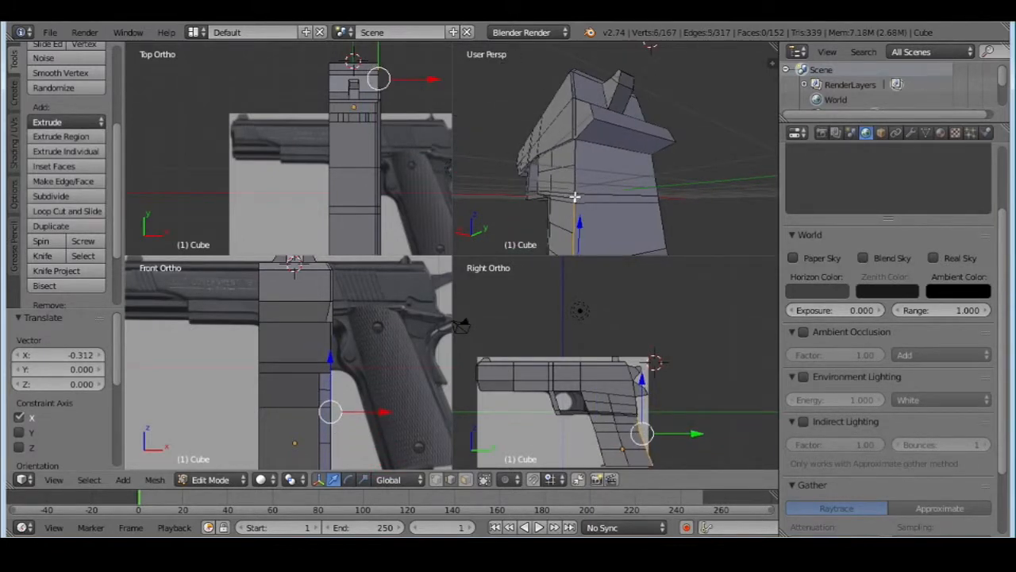
right_click(574, 196, "shift")
right_click(579, 185, "shift")
right_click(576, 144, "shift")
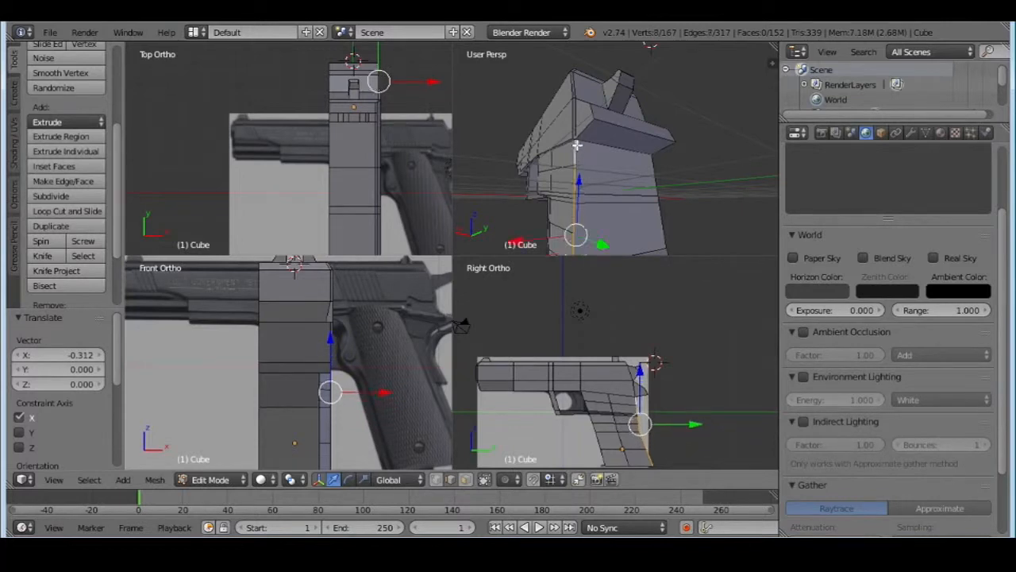
key("g")
key("x")
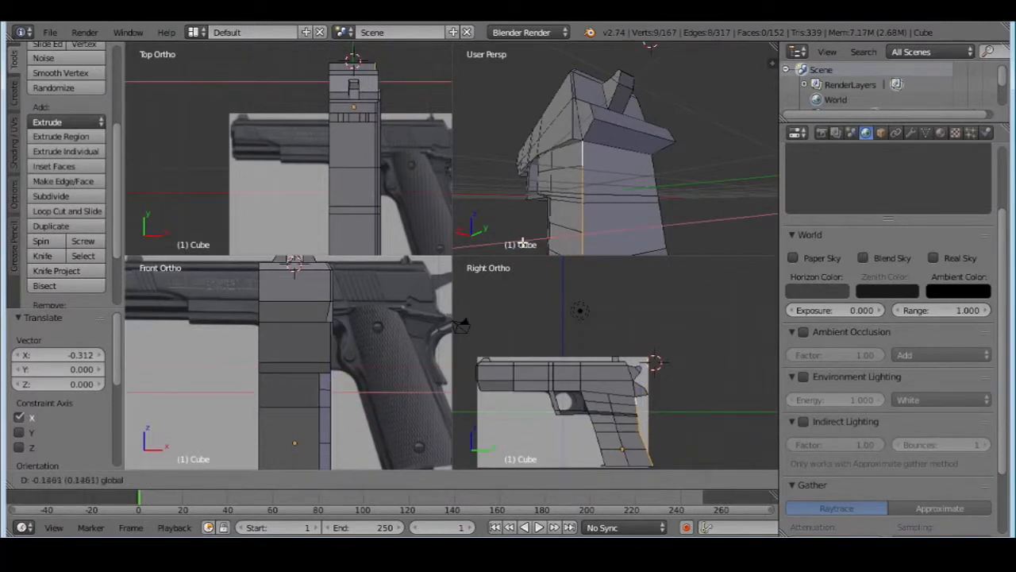
left_click(521, 161)
Check the pistol in Object Mode, undo and redo the mesh editing, and return to Edit Mode
middle_click_drag(521, 161, 627, 170)
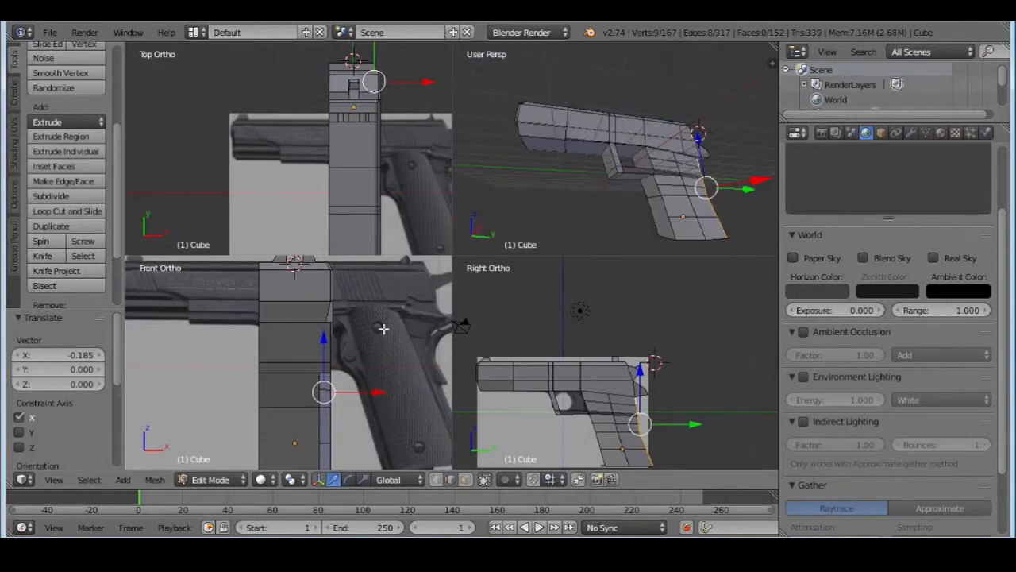
left_click(211, 479)
left_click(213, 461)
middle_click_drag(512, 176, 514, 141)
key("ctrl+z")
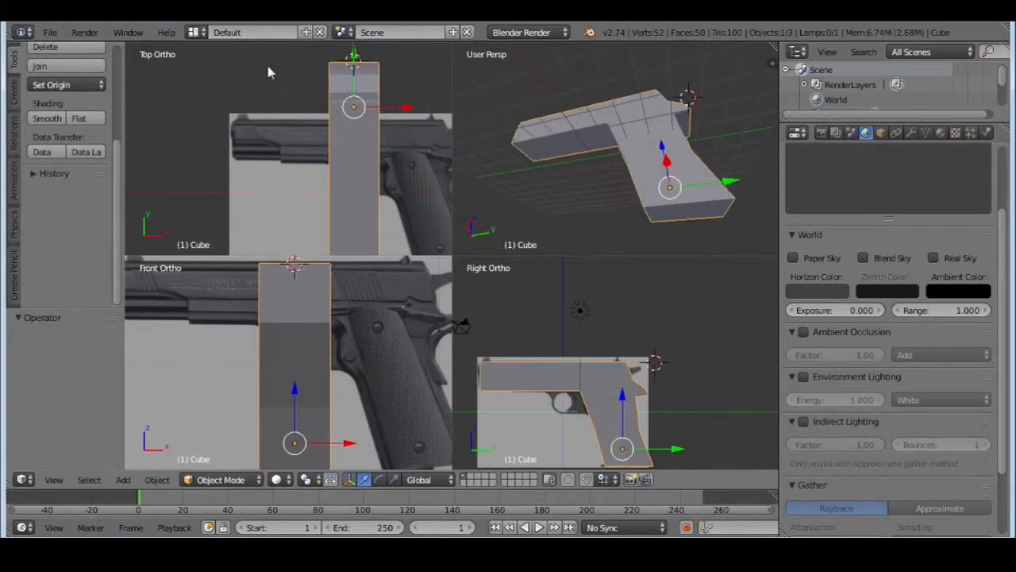
left_click(84, 32)
left_click(158, 480)
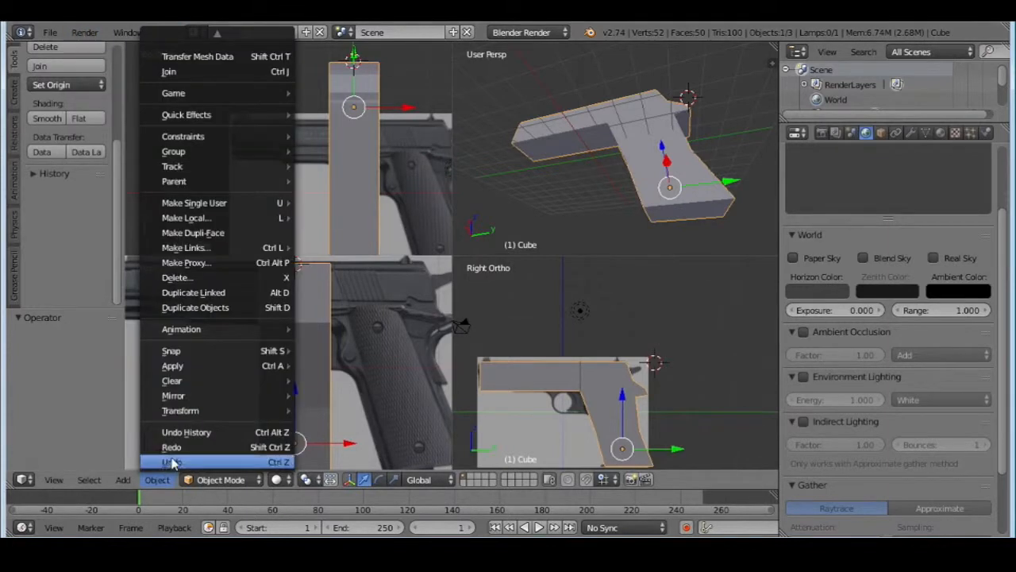
left_click(179, 453)
middle_click_drag(562, 227, 612, 212)
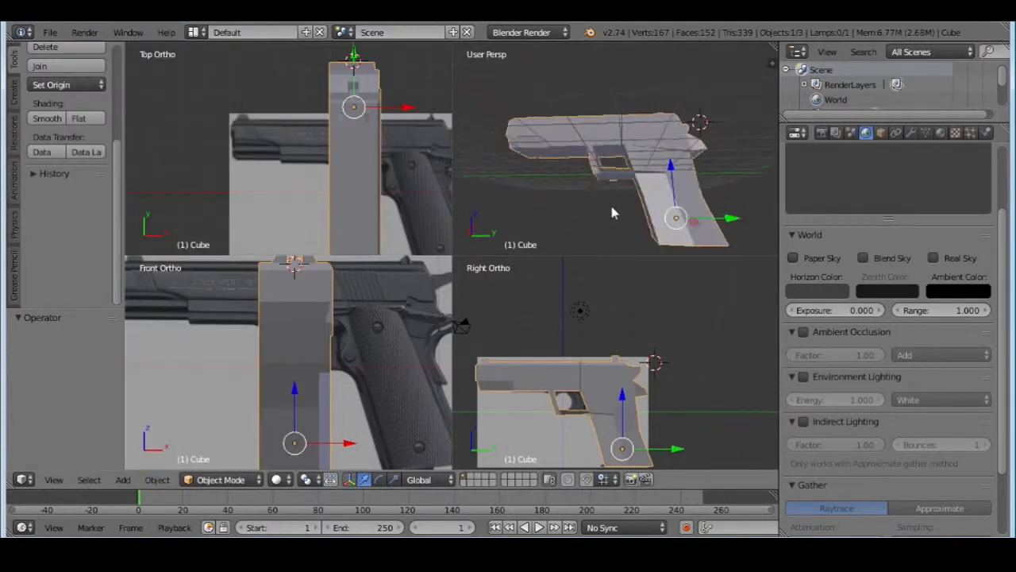
left_click(225, 452)
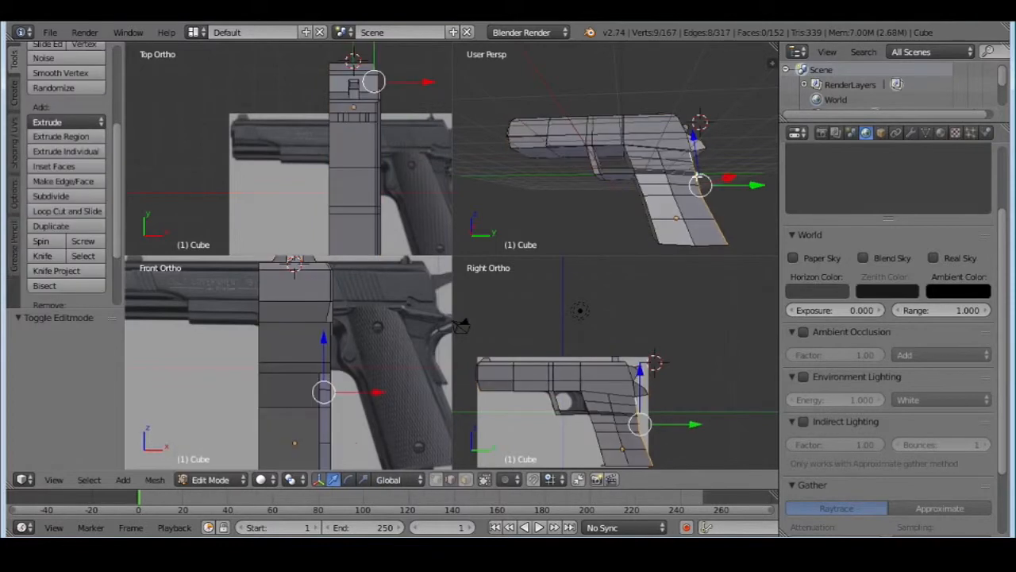
Realign the +X-side vertices where the trigger guard meets the grip, moving the grip's front vertex by 0.131 along X
scroll(641, 151, "up", 5)
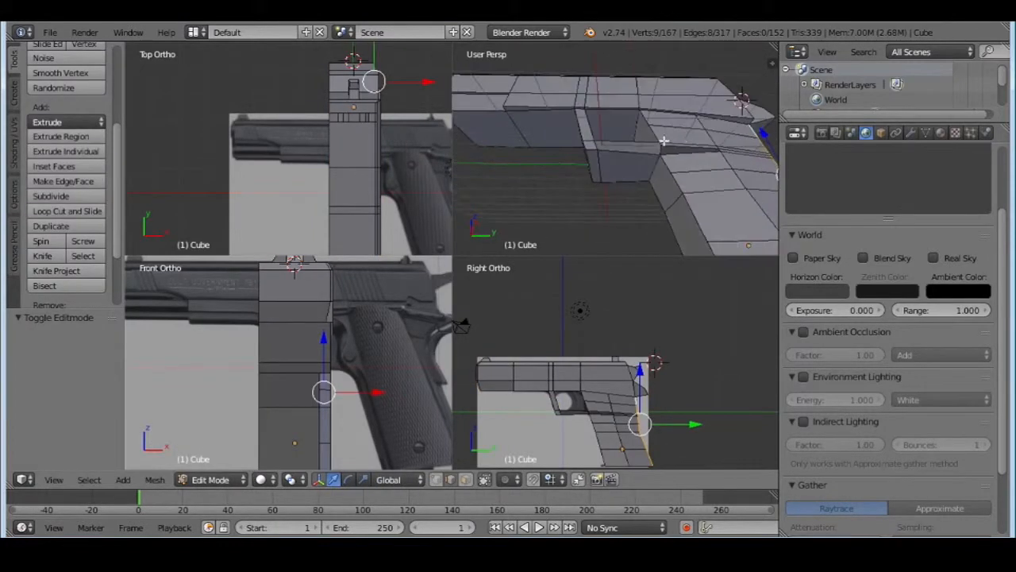
scroll(698, 141, "up", 3)
middle_click_drag(652, 146, 611, 171)
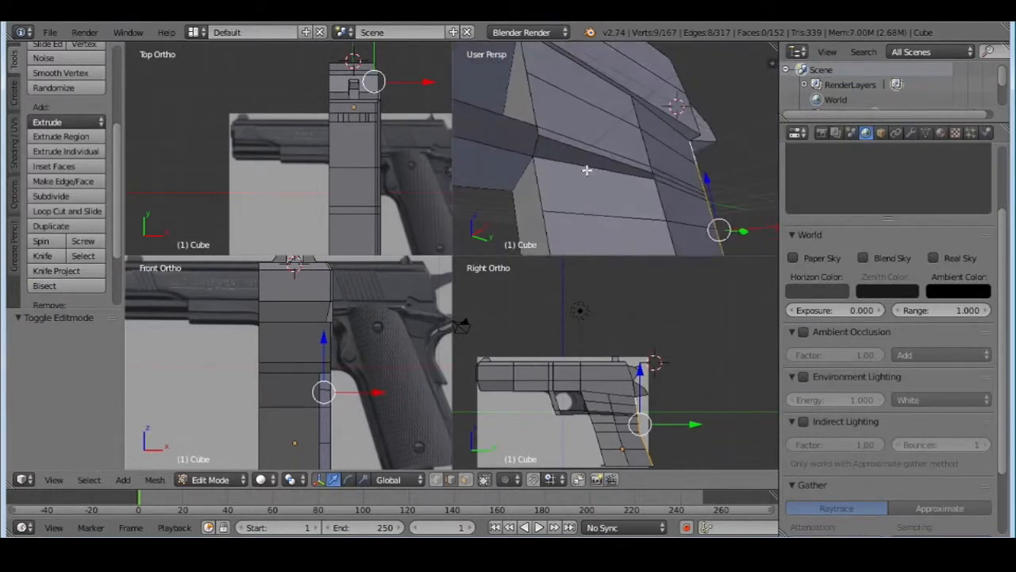
right_click(534, 142)
middle_click_drag(534, 145, 658, 181)
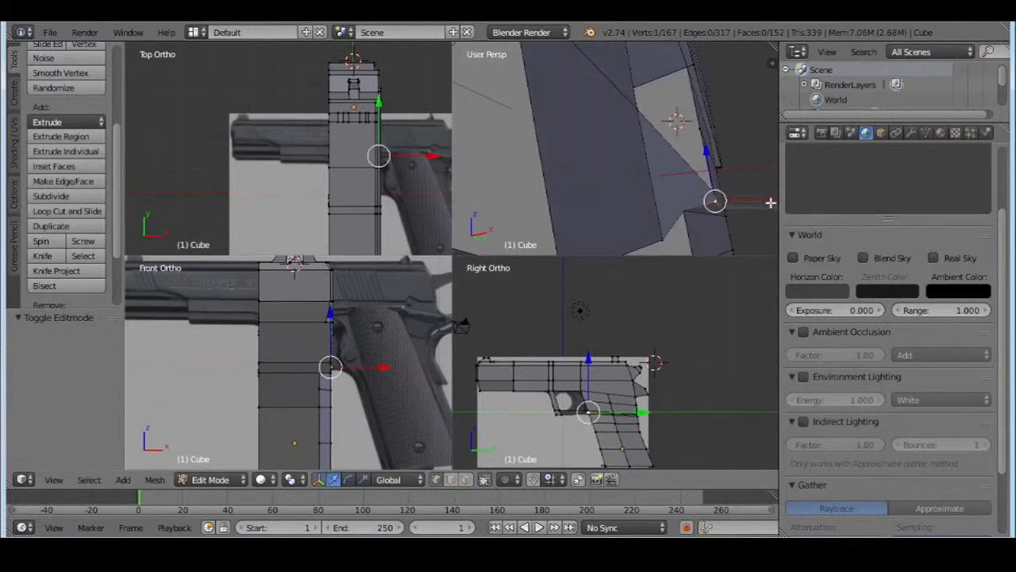
left_click_drag(771, 202, 744, 215)
right_click(681, 212)
middle_click_drag(744, 215, 633, 182)
scroll(632, 178, "down", 3)
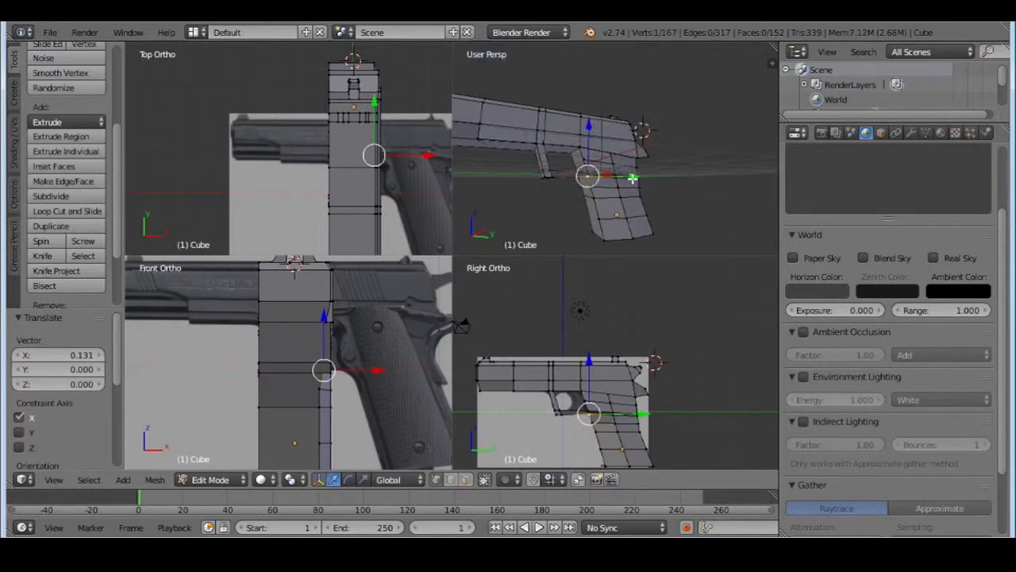
Return to Object Mode and turn off the quad view to show the pistol in a single perspective view
left_click(211, 480)
left_click(211, 463)
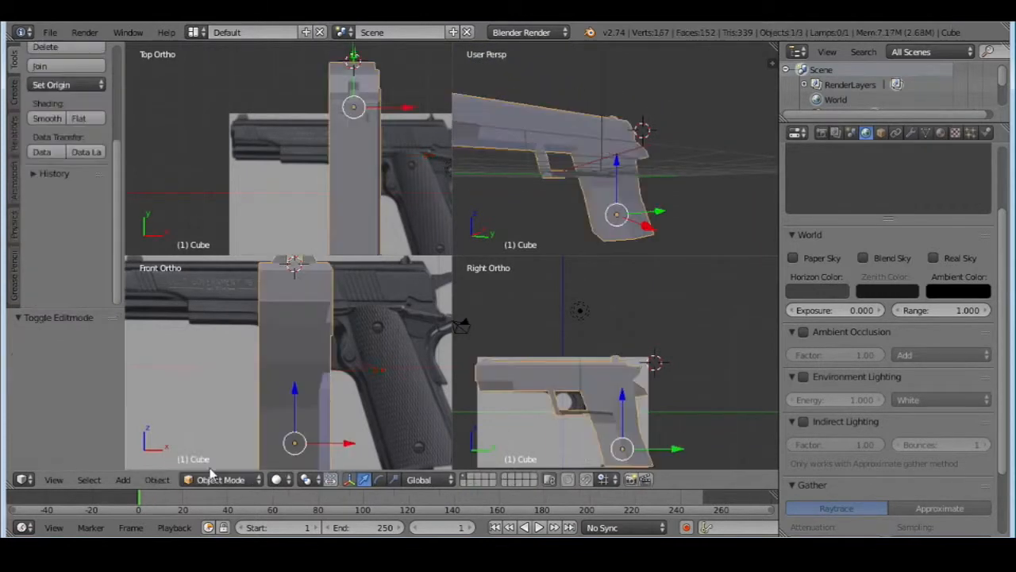
middle_click_drag(599, 167, 530, 184)
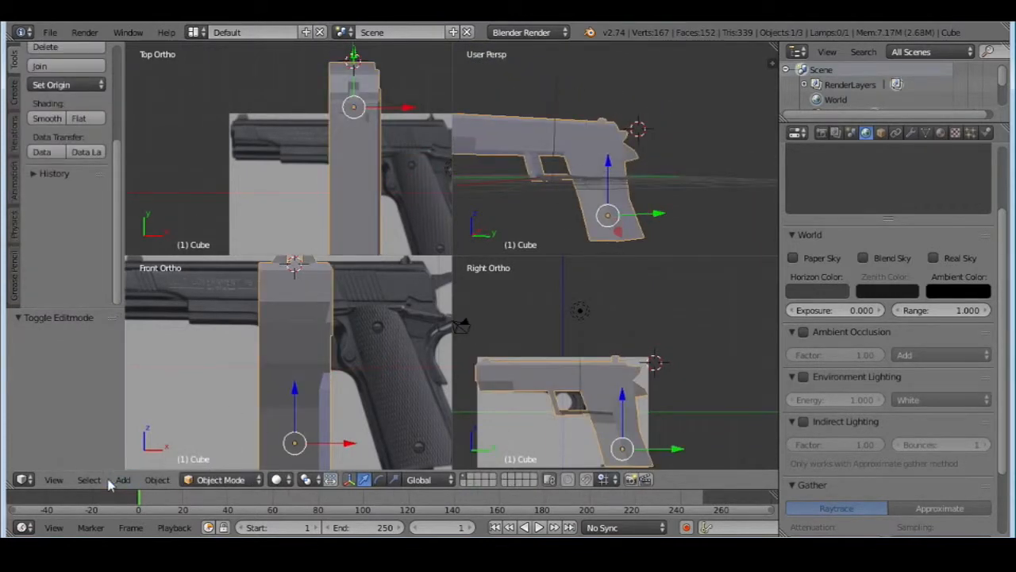
left_click(53, 480)
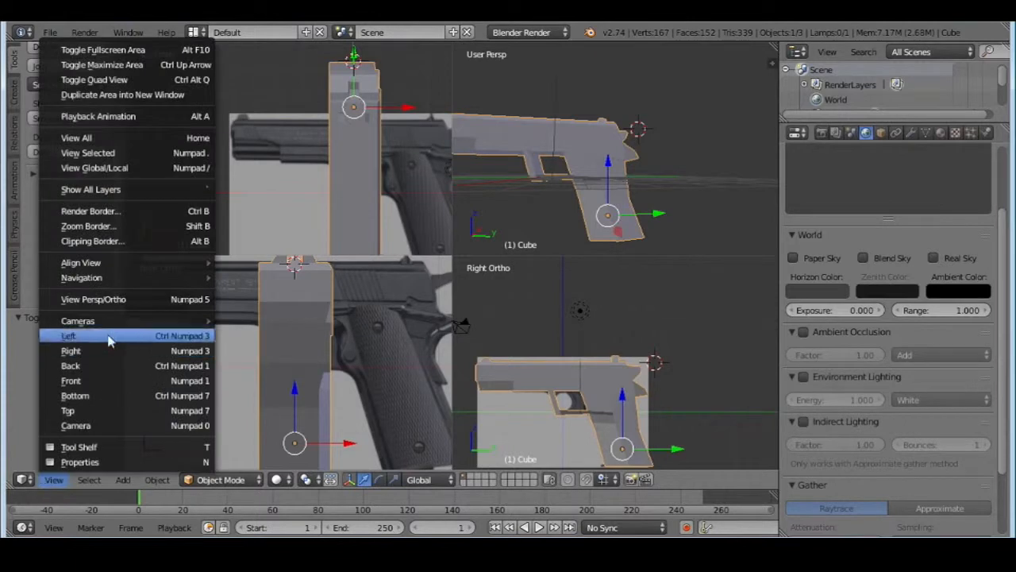
left_click(136, 80)
middle_click_drag(385, 283, 511, 279)
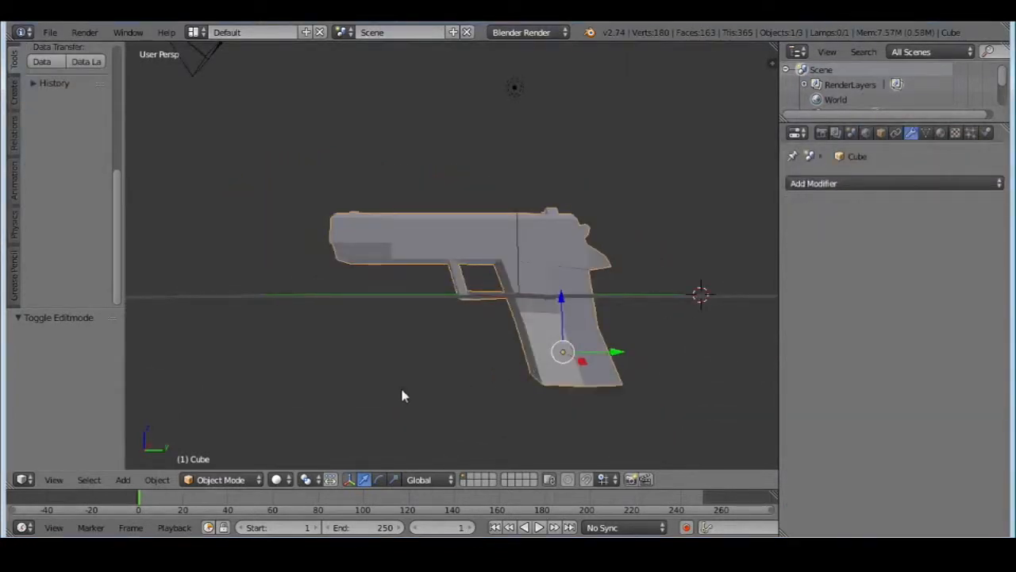
Inspect the pistol from several sides and add a Mirror modifier to it
middle_click_drag(411, 320, 478, 327)
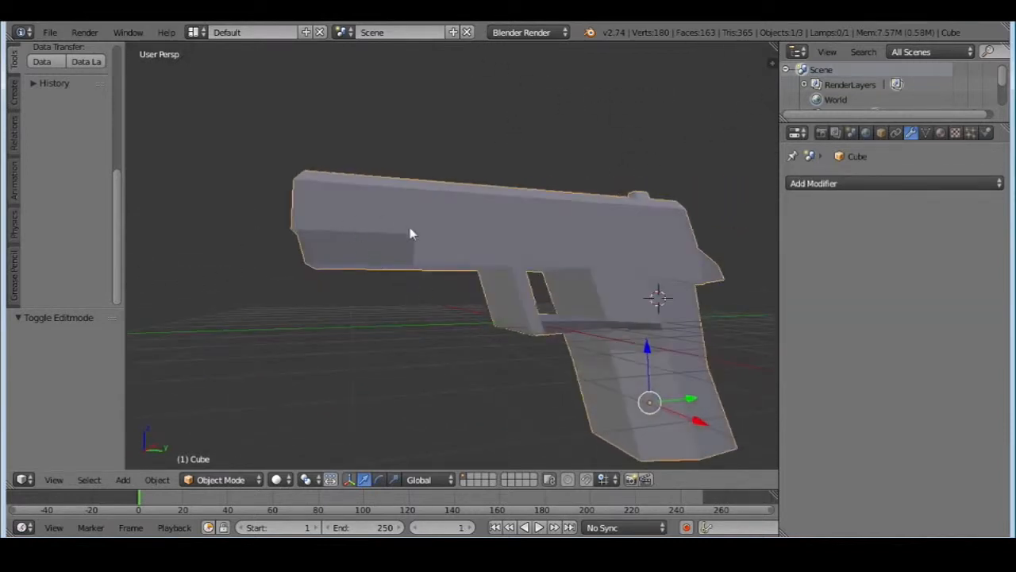
mouse_move(554, 344)
middle_mouse_down()
mouse_move(531, 333)
mouse_move(522, 301)
mouse_move(486, 335)
mouse_move(549, 347)
middle_mouse_up()
scroll(490, 326, "down", 3)
middle_click_drag(490, 327, 446, 296)
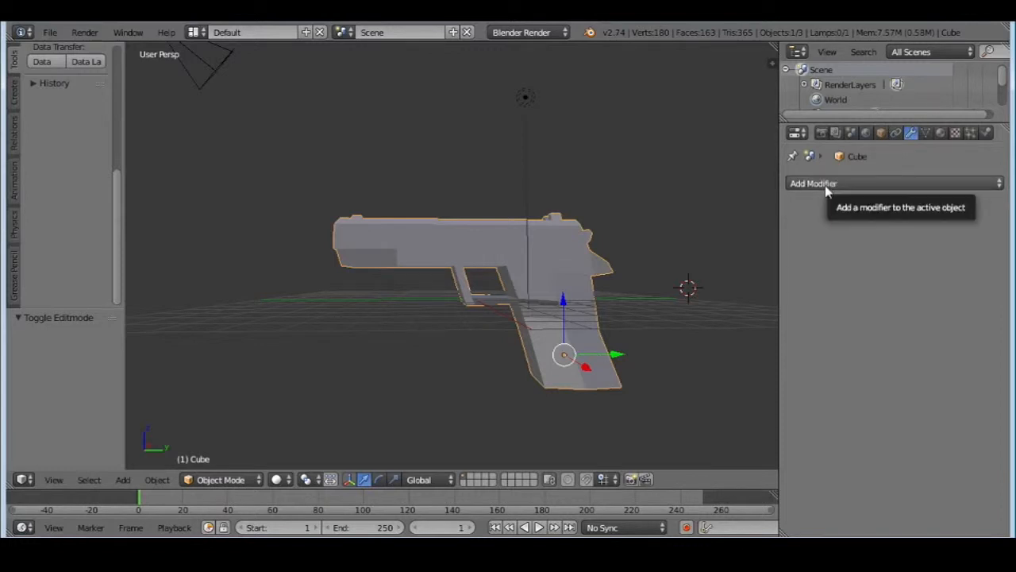
left_click(825, 185)
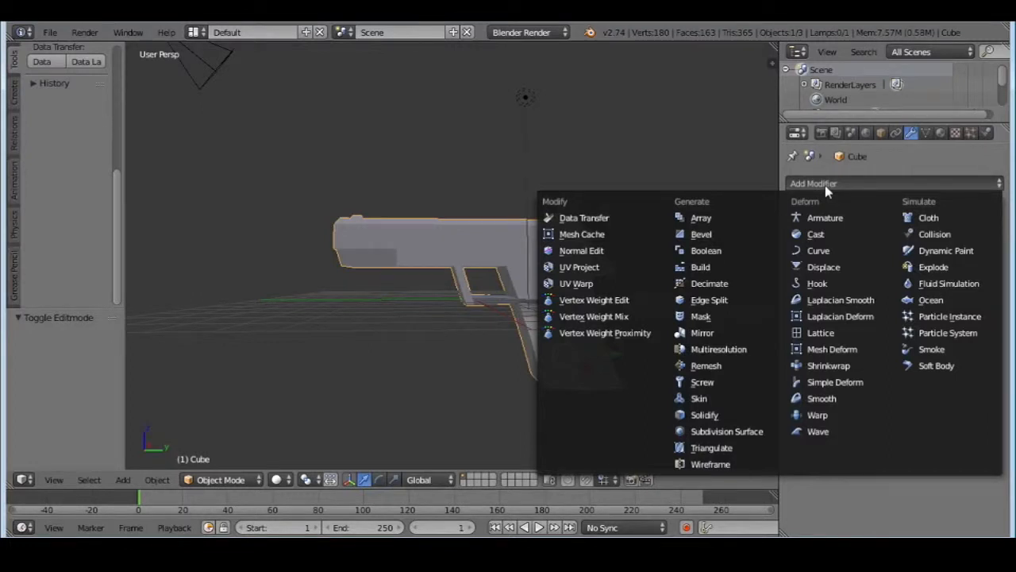
left_click(702, 333)
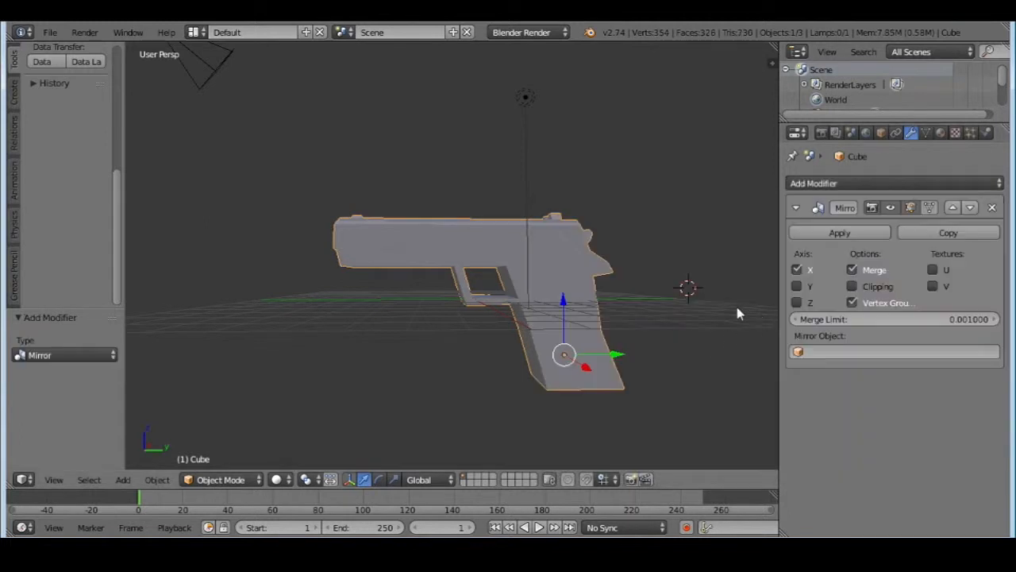
Try the Mirror modifier's X, Y and Z axes by switching each one on and off, finishing with only X enabled
left_click(800, 289)
left_click(799, 289)
left_click(796, 270)
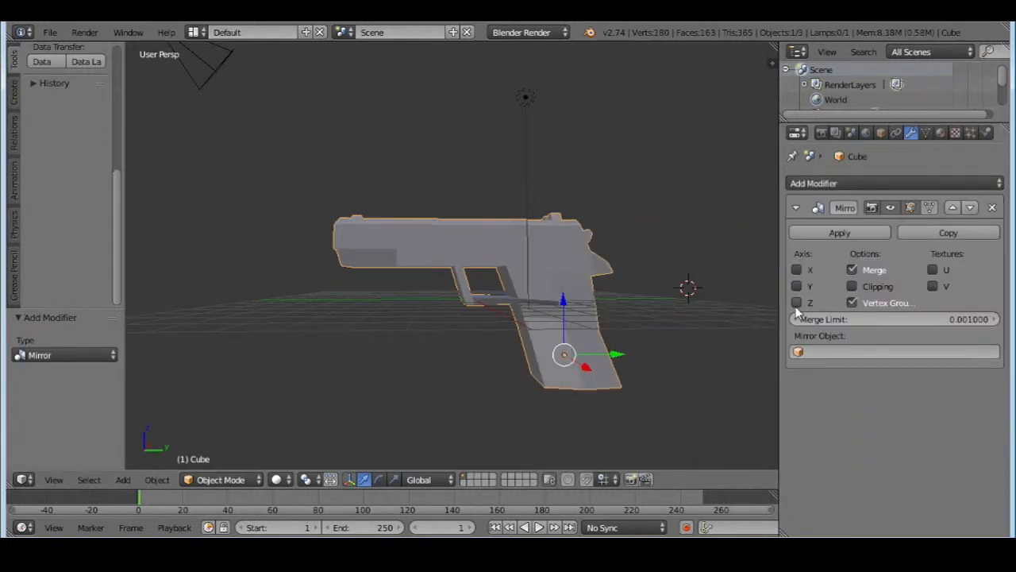
left_click(798, 303)
left_click(797, 303)
left_click(798, 286)
left_click(797, 286)
left_click(797, 304)
left_click(797, 303)
left_click(798, 287)
left_click(798, 287)
left_click(797, 270)
Check the mirrored pistol from behind, turn off mirroring across X, and enter Edit Mode
middle_click_drag(516, 283, 444, 277)
scroll(713, 309, "up", 7)
scroll(621, 302, "down", 5)
scroll(531, 276, "up", 5)
scroll(458, 253, "up", 3)
scroll(411, 257, "down", 4)
left_click(796, 271)
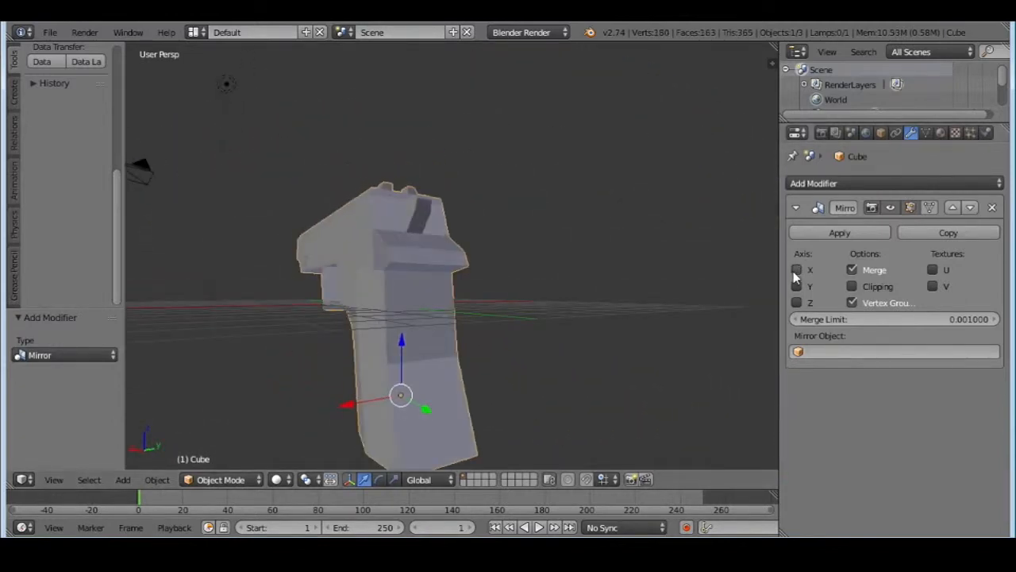
middle_click_drag(534, 300, 413, 341)
left_click(212, 481)
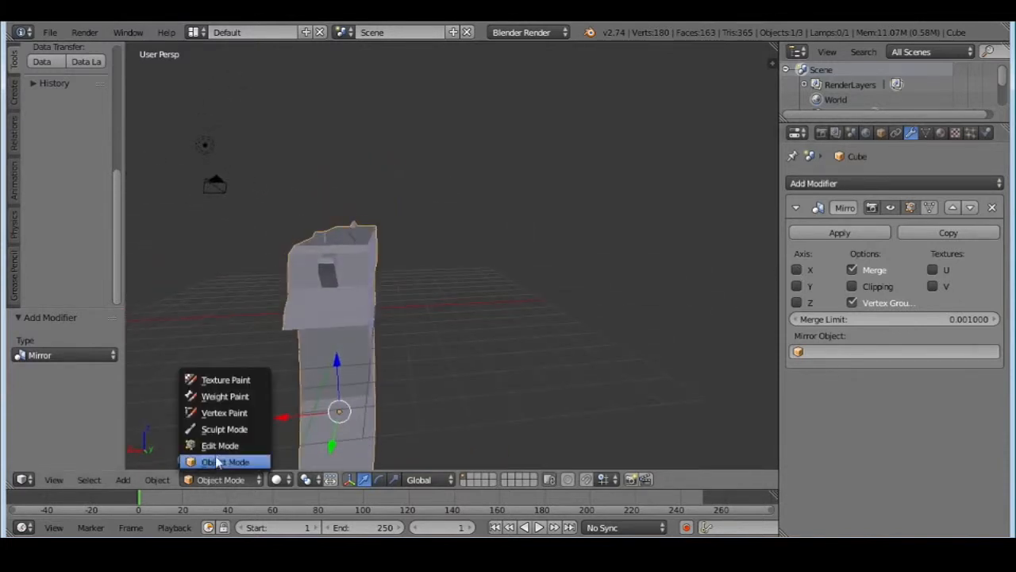
left_click(230, 446)
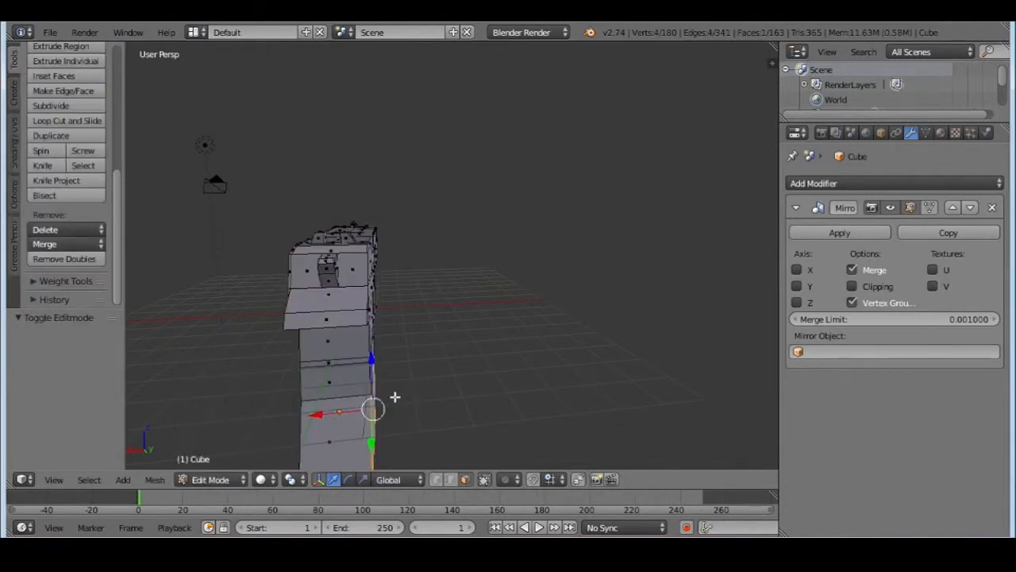
Try moving a side face of the grip along X and undo the move
middle_click_drag(394, 397, 360, 367)
scroll(358, 363, "up", 3)
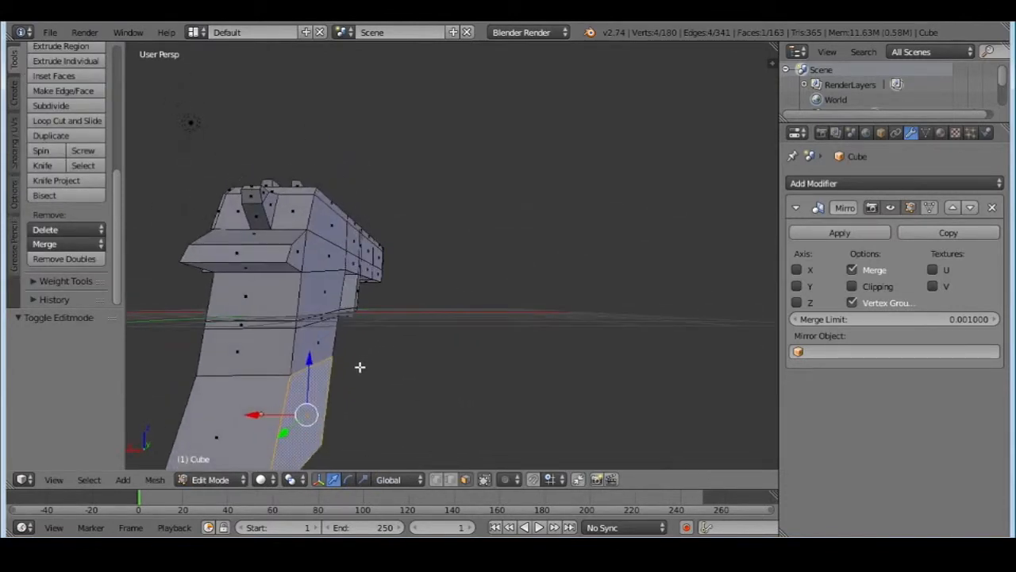
right_click(305, 318, "shift")
left_click_drag(292, 347, 254, 343)
key("ctrl+z")
Turn X-axis mirroring back on, select a side face of the pistol, and move it 0.332 along X
left_click(797, 270)
middle_click_drag(389, 321, 251, 331)
scroll(438, 174, "up", 6)
mouse_move(412, 284)
middle_mouse_down()
mouse_move(430, 283)
mouse_move(413, 290)
middle_mouse_up()
right_click(404, 297)
middle_click_drag(336, 307, 444, 343)
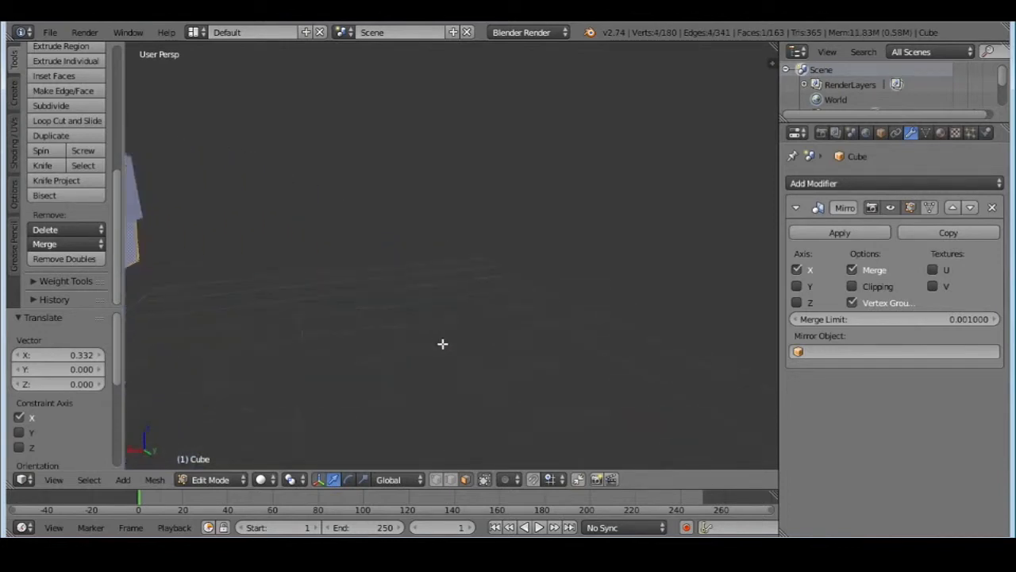
Move the lower side face near the front of the slide 0.223 along X
scroll(434, 337, "down", 6)
middle_click_drag(370, 318, 544, 267)
scroll(545, 260, "up", 5)
middle_click_drag(510, 302, 611, 282)
left_click_drag(620, 264, 633, 266)
middle_click_drag(587, 282, 503, 281)
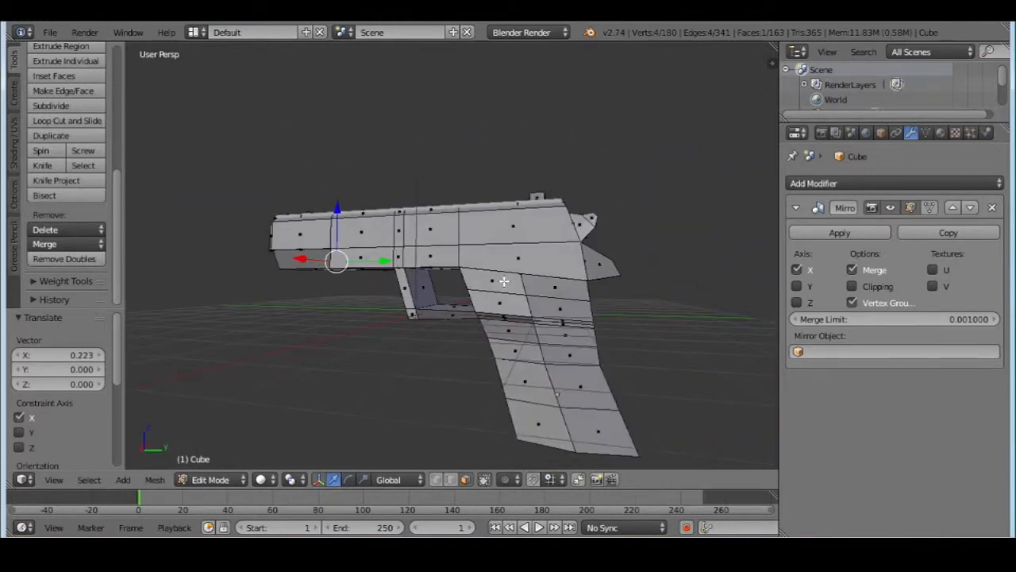
Return to Object Mode, apply the Mirror modifier, and inspect the pistol from the front
left_click(834, 233)
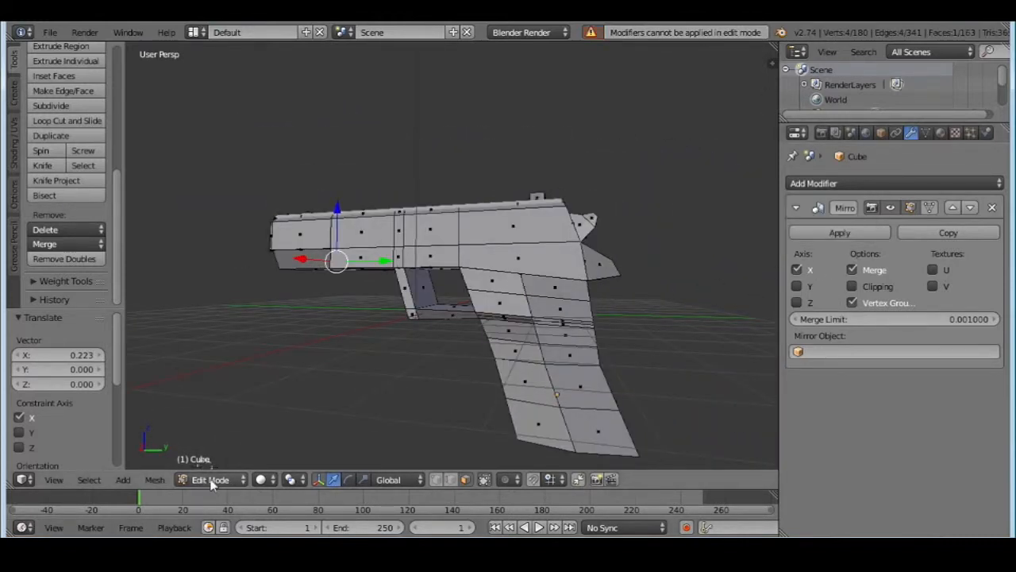
left_click(212, 480)
left_click(225, 460)
left_click(839, 232)
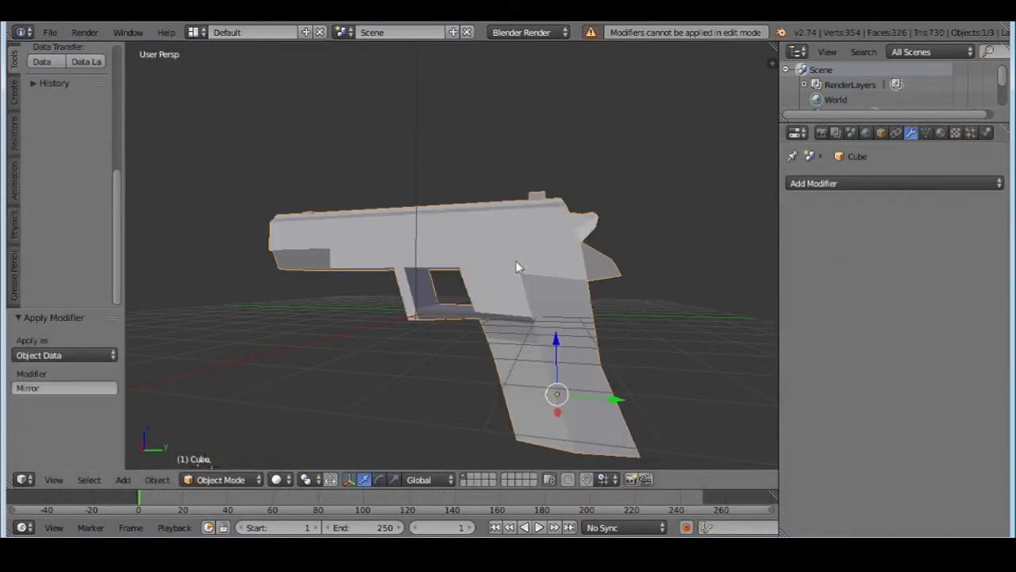
scroll(517, 274, "down", 5)
scroll(516, 333, "up", 3)
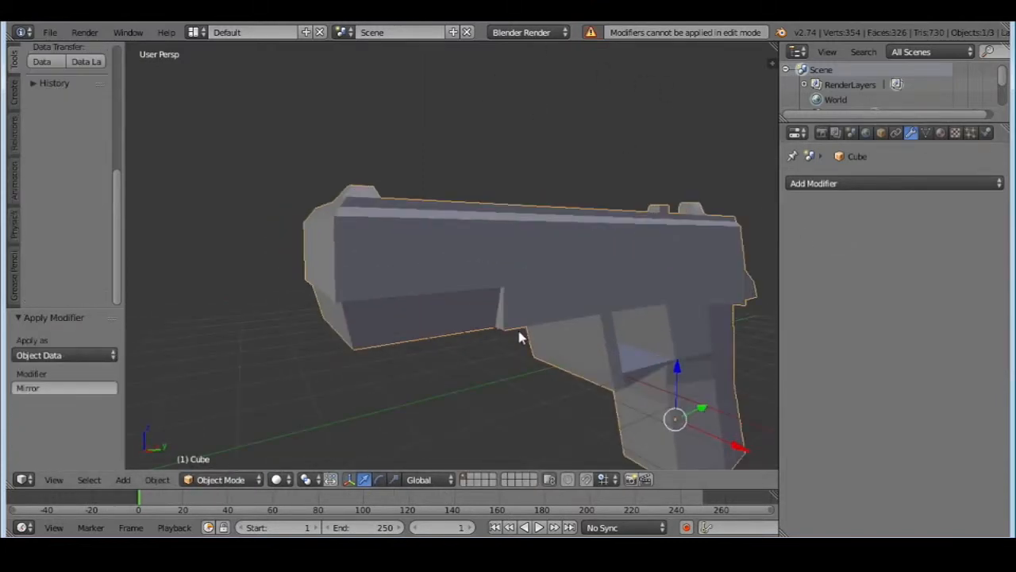
middle_click_drag(414, 332, 570, 330)
scroll(458, 332, "down", 4)
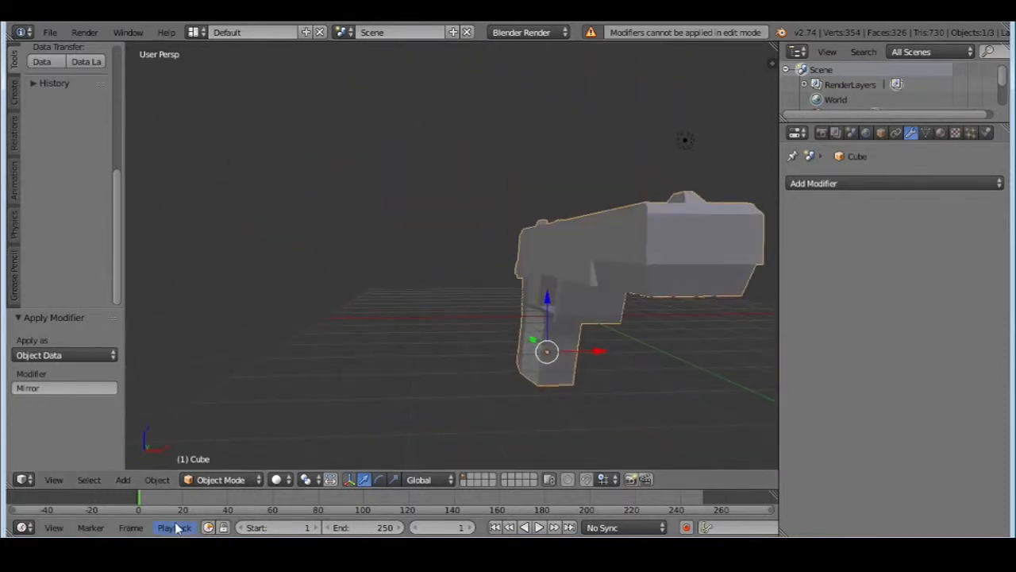
In Edit Mode, select the whole mesh and remove its doubled vertices with a merge distance of 0.0001
scroll(110, 189, "up", 8)
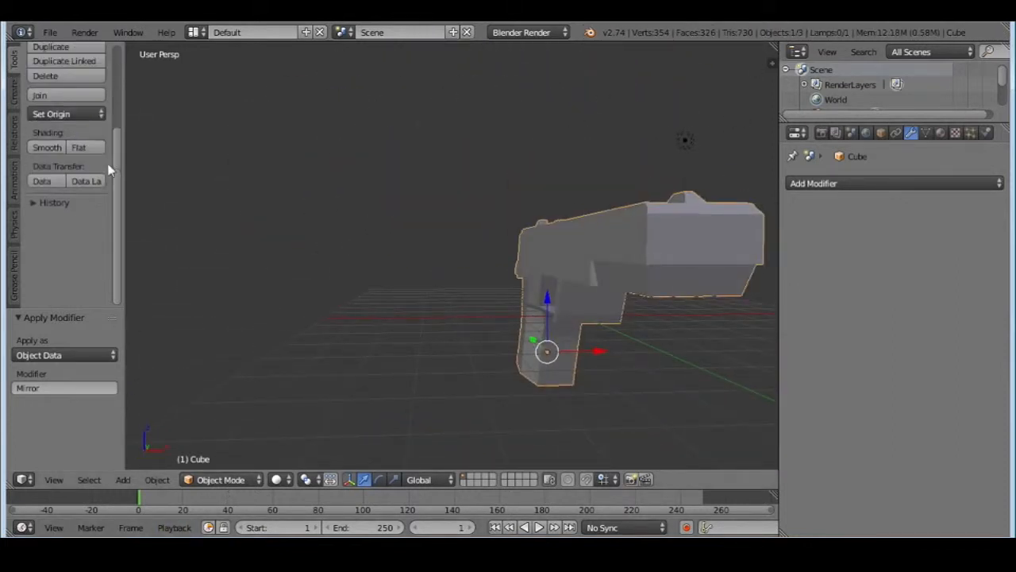
scroll(51, 248, "down", 1)
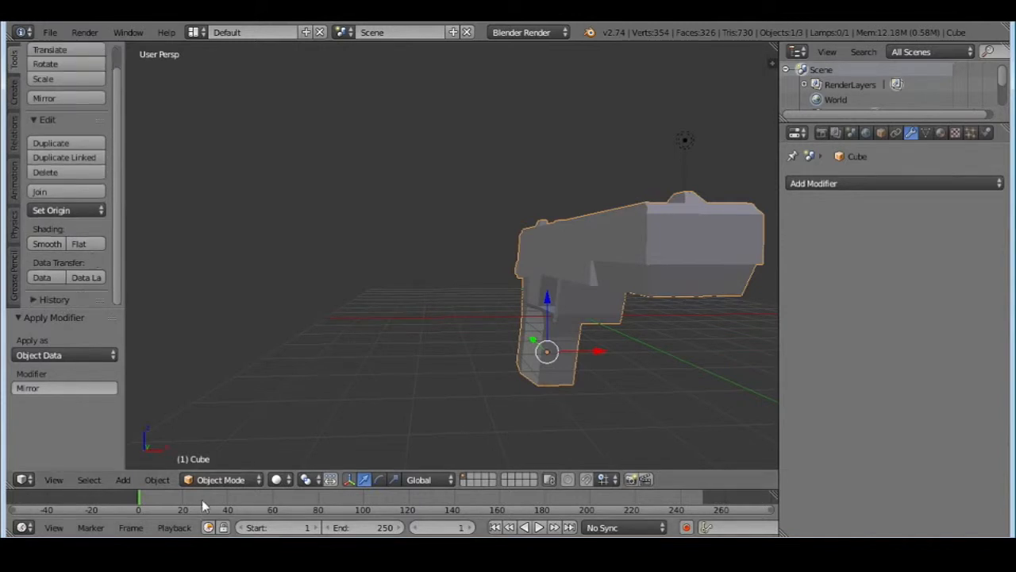
left_click(215, 480)
left_click(225, 445)
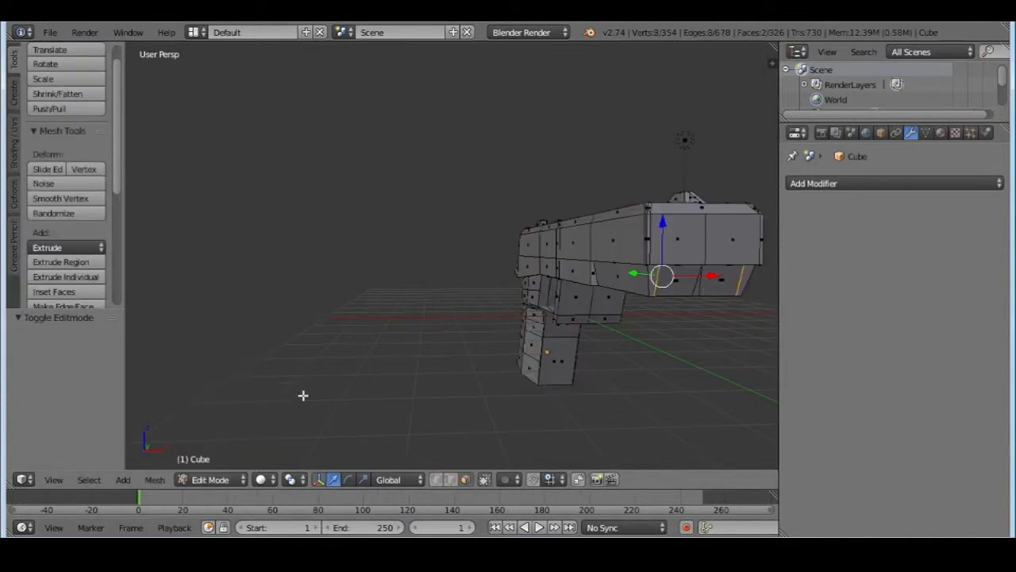
scroll(95, 240, "down", 9)
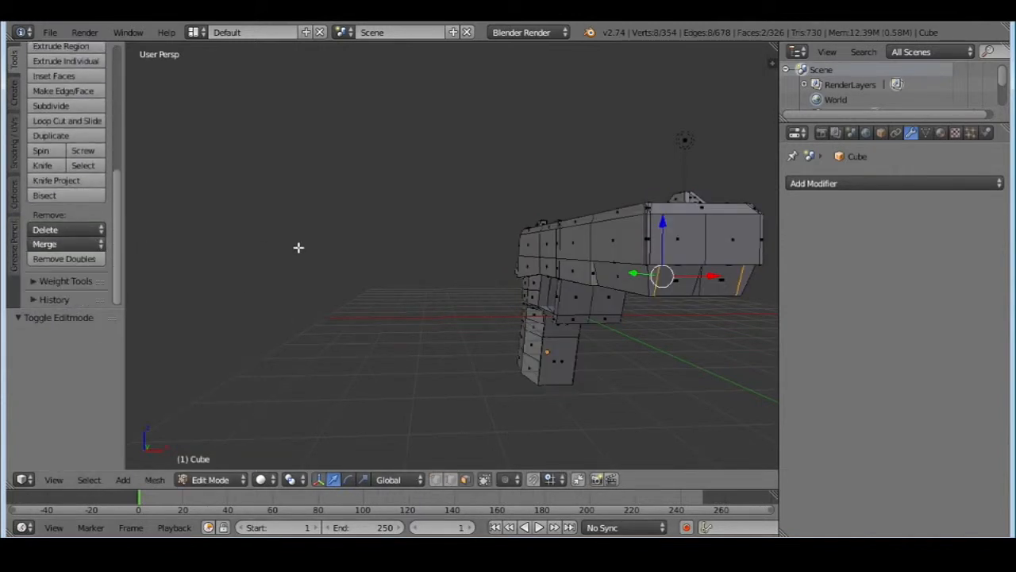
key("a")
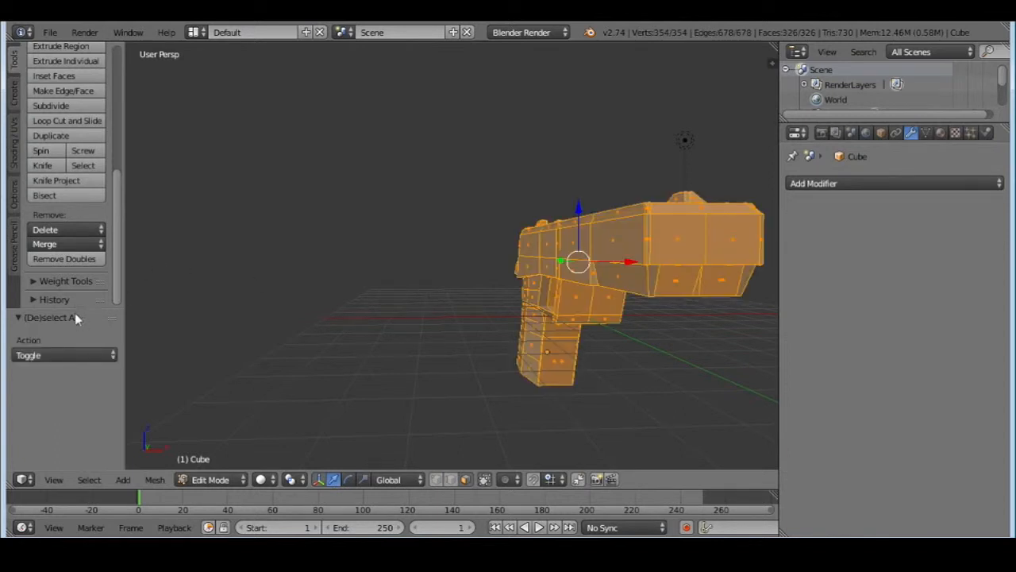
left_click(67, 260)
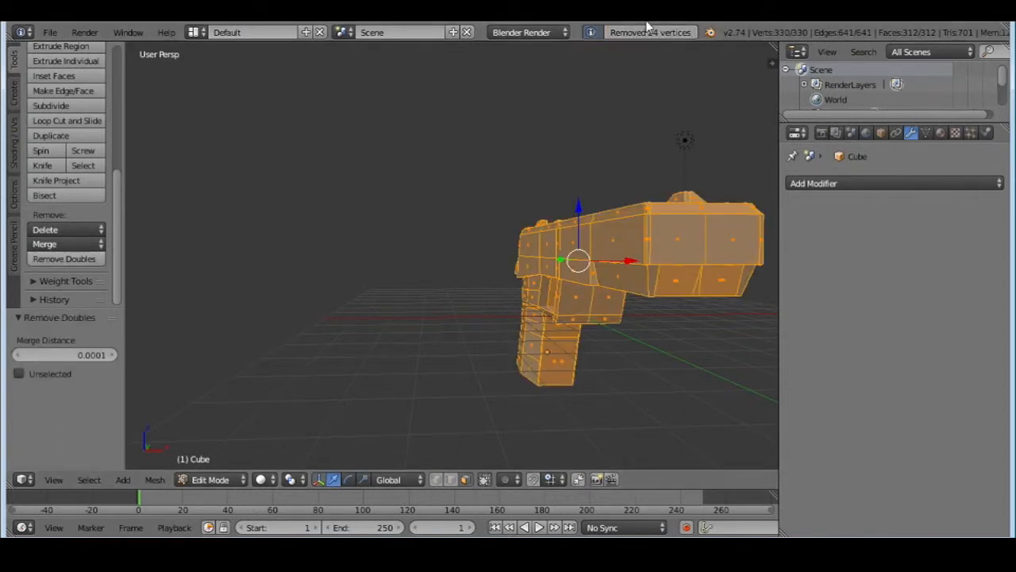
Return to Object Mode and check the cleaned-up pistol from the side and the front
left_click(235, 478)
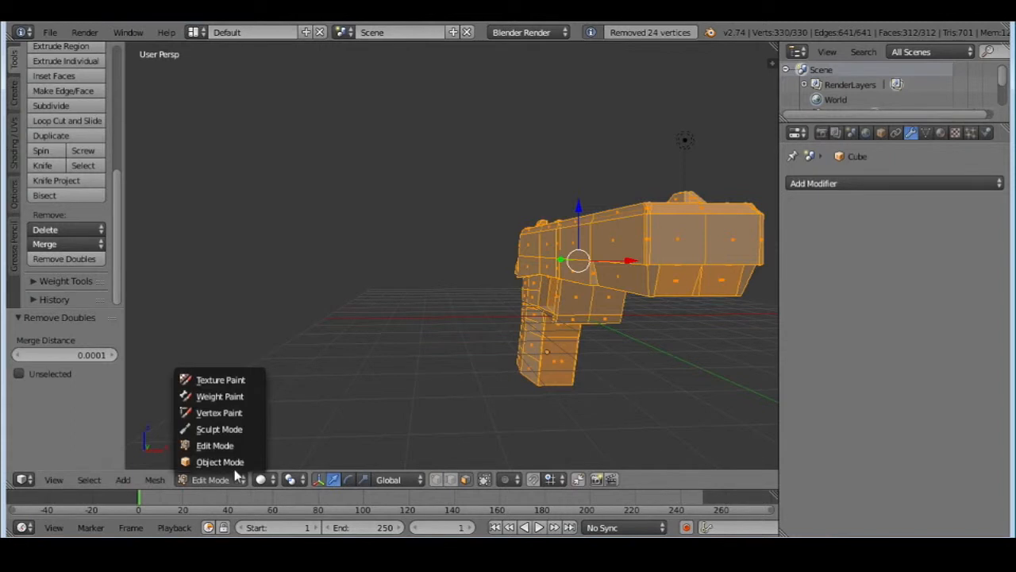
left_click(235, 467)
middle_click_drag(236, 469, 703, 397)
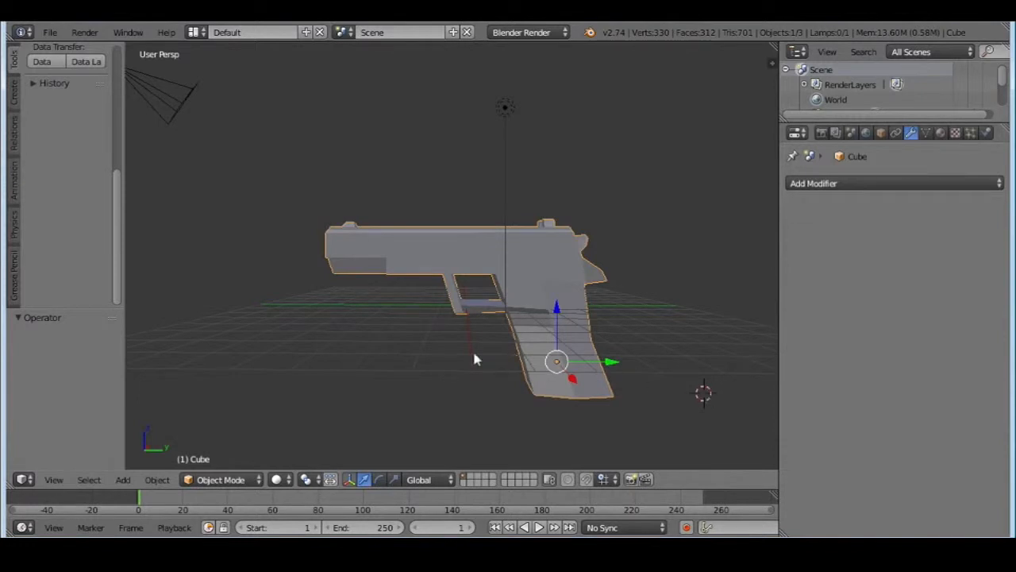
middle_click_drag(474, 359, 438, 366)
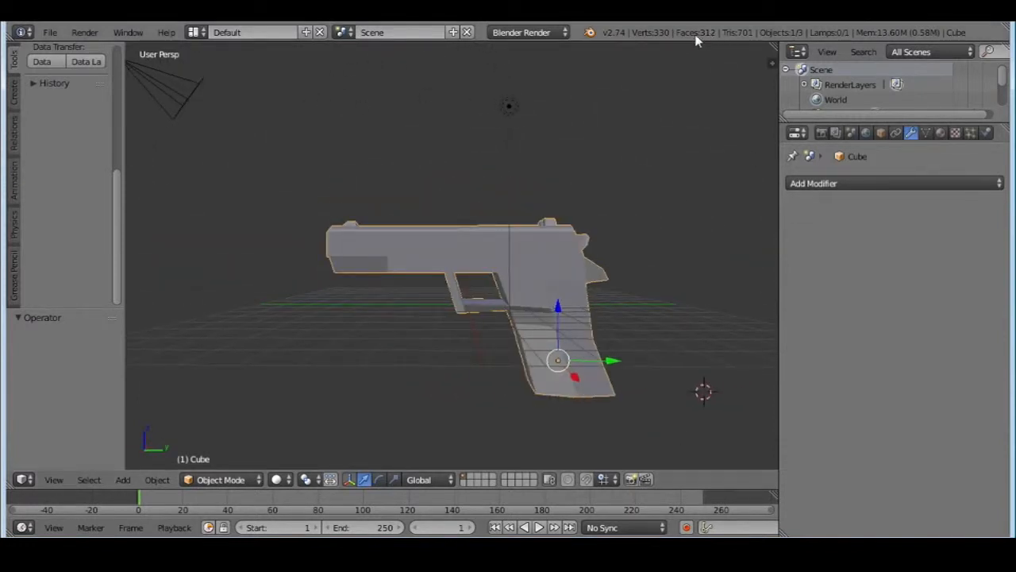
middle_click_drag(431, 243, 552, 253)
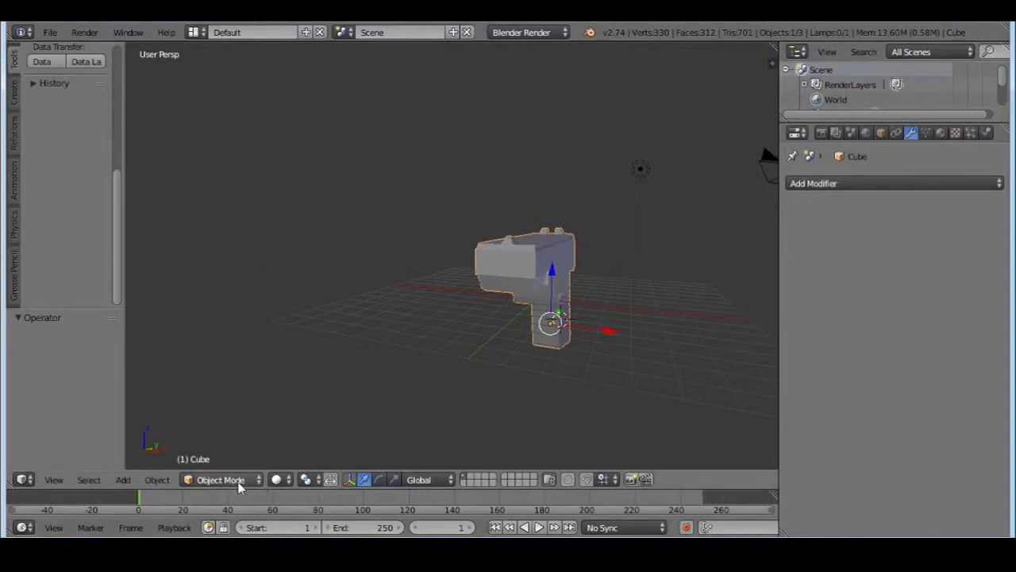
Adjust the pistol's thickness by scaling it along X by 0.476 and then by 1.228
key("s")
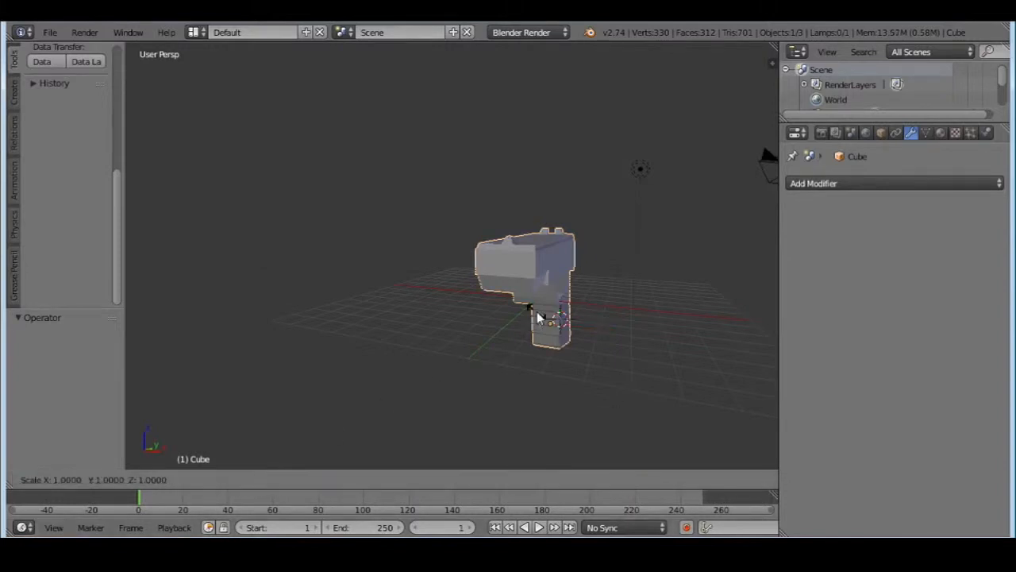
key("x")
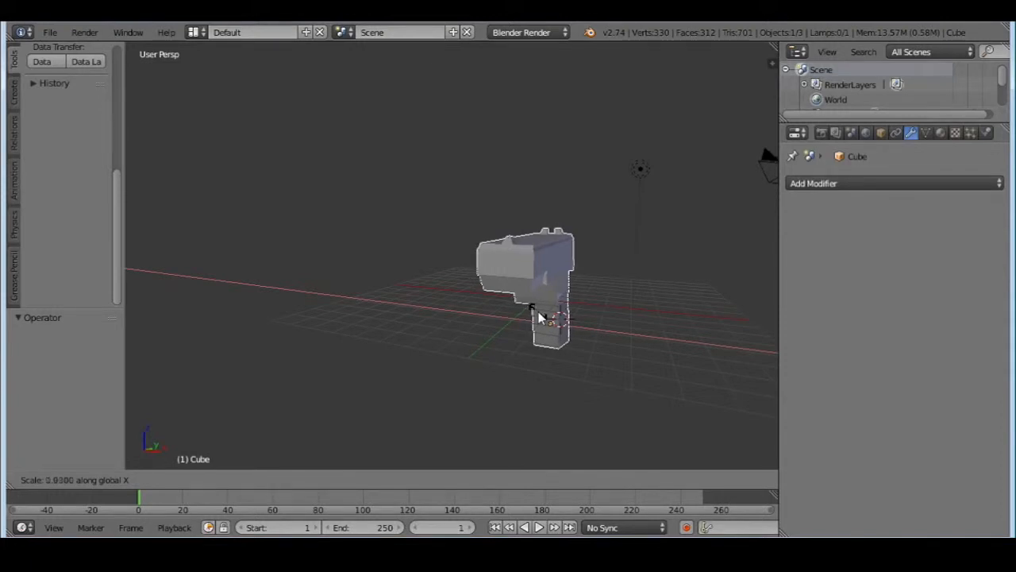
left_click(545, 323)
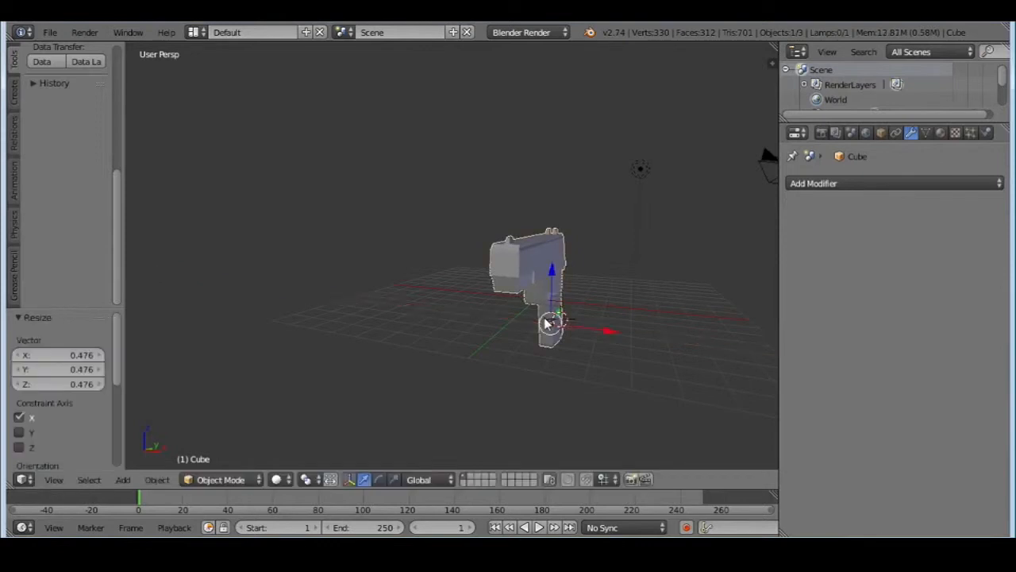
middle_click_drag(545, 324, 553, 282)
key("s")
key("x")
left_click(588, 324)
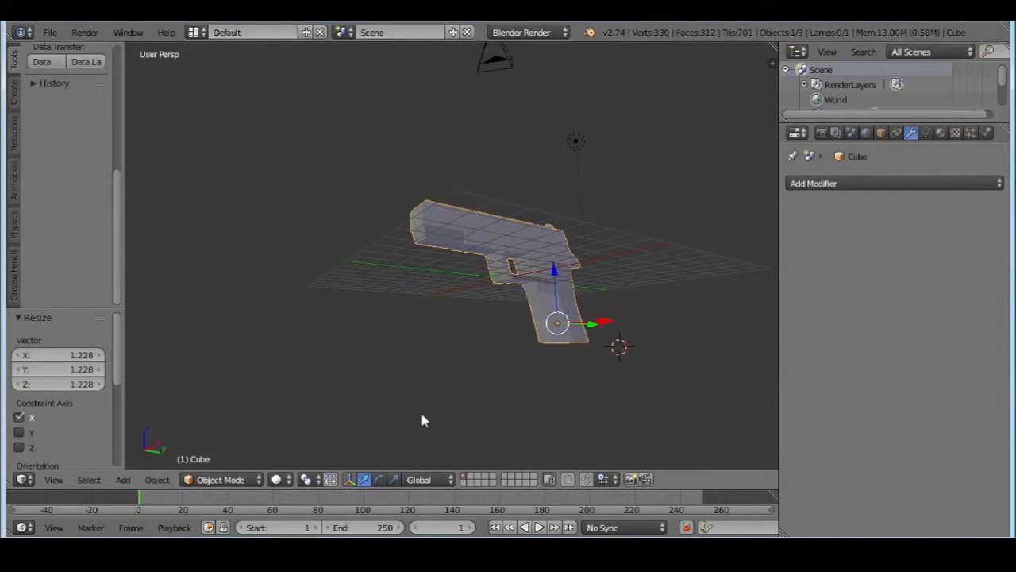